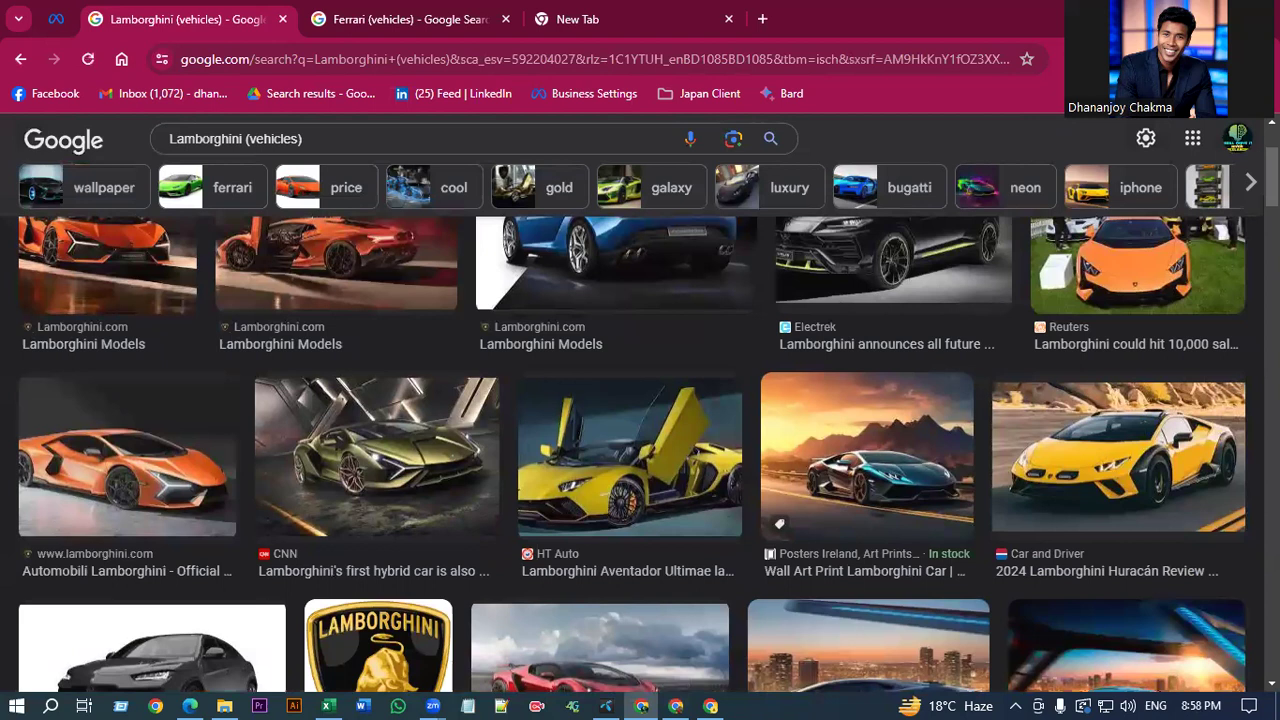
Look over the Lamborghini image results and return to the ad set in Ads Manager.
scroll(453, 365, down, 2)
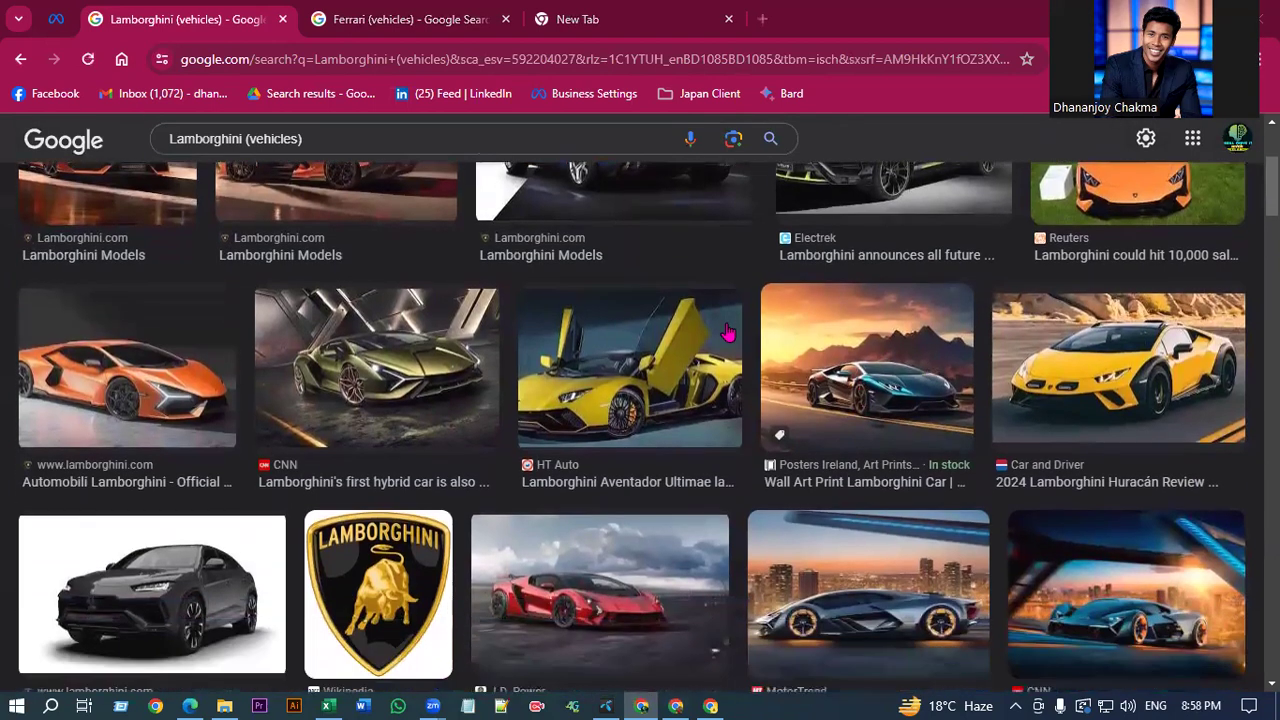
click(405, 19)
click(47, 20)
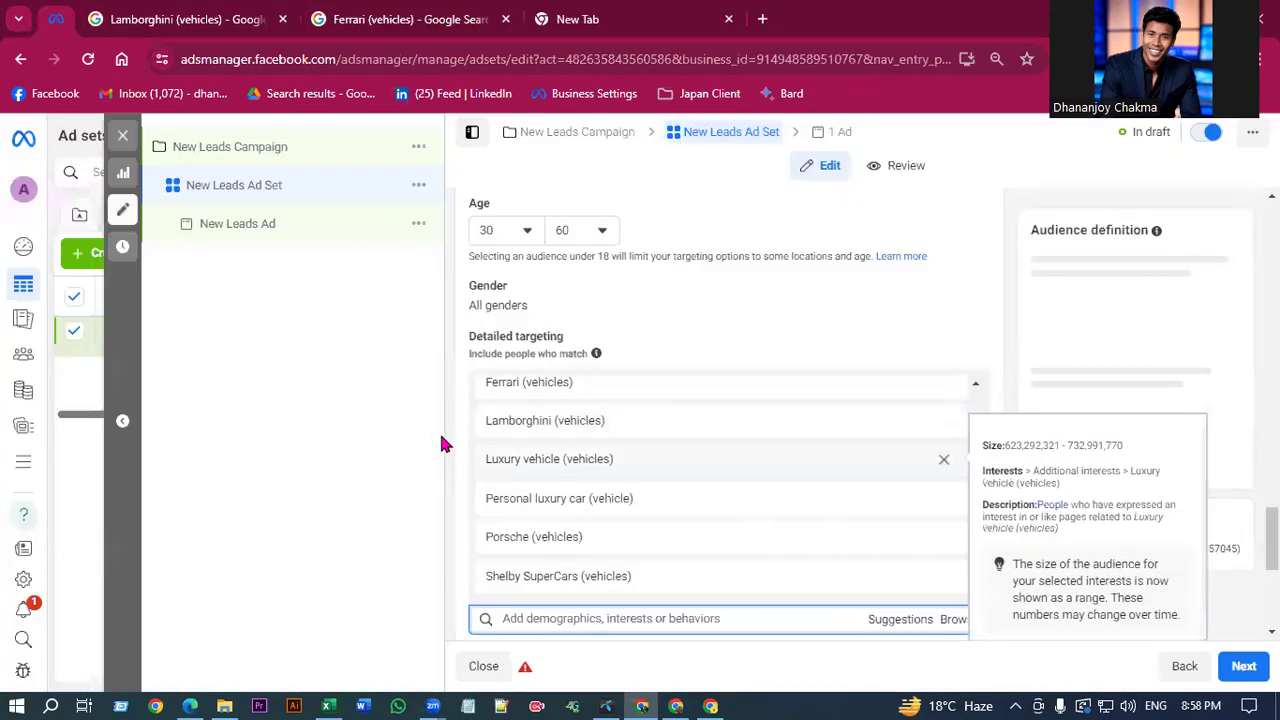
Search Google for the detailed targeting interest "Porsche (vehicles)" and open its image results.
scroll(533, 487, down, 1)
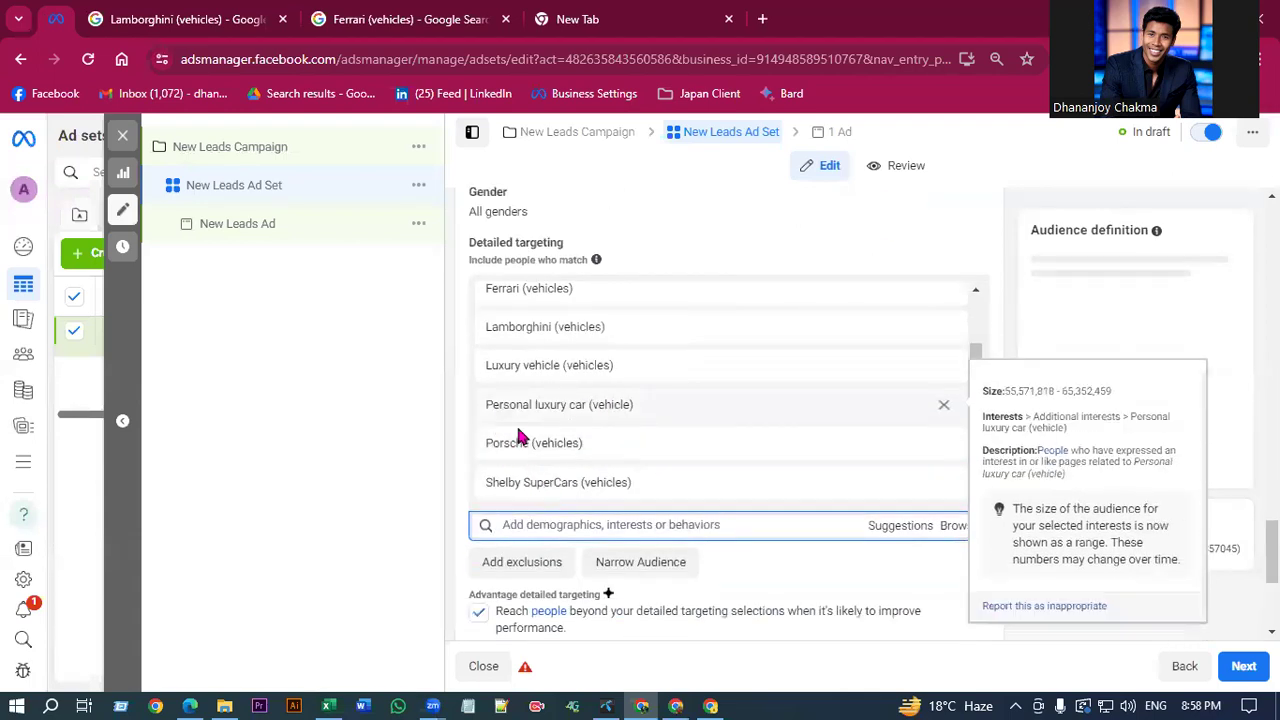
drag(584, 448, 484, 446)
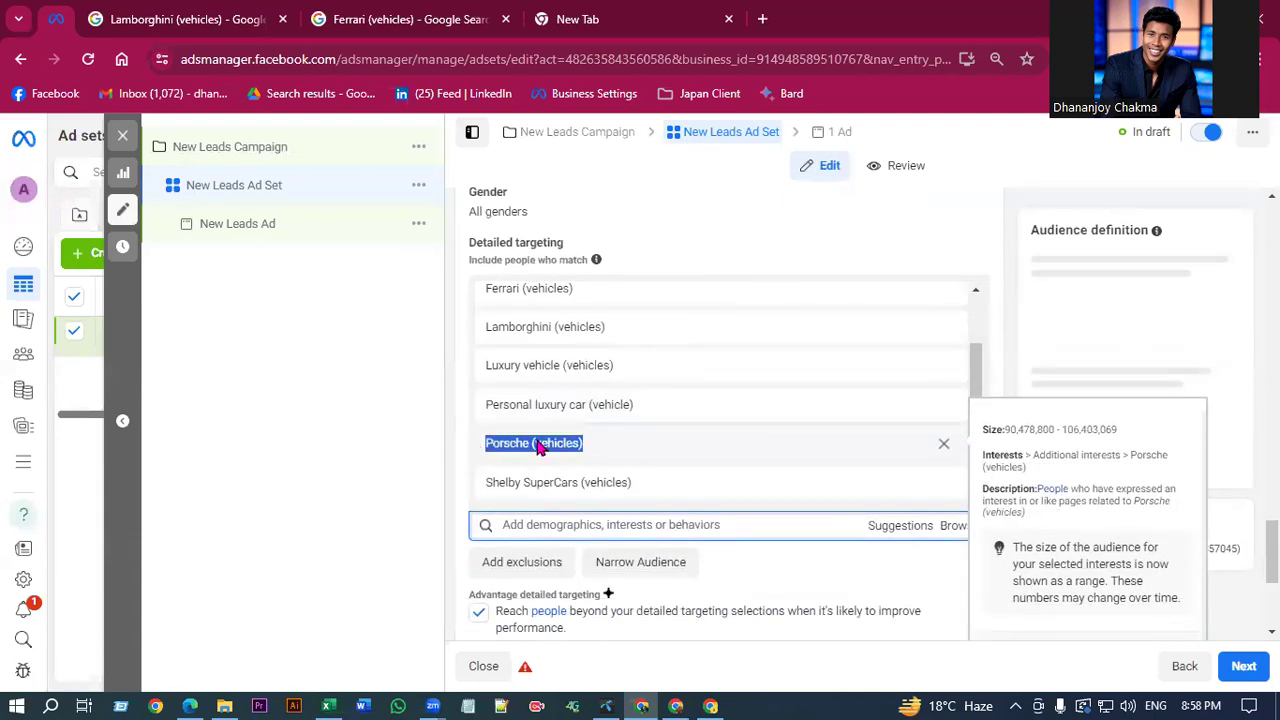
right_click(534, 449)
click(604, 261)
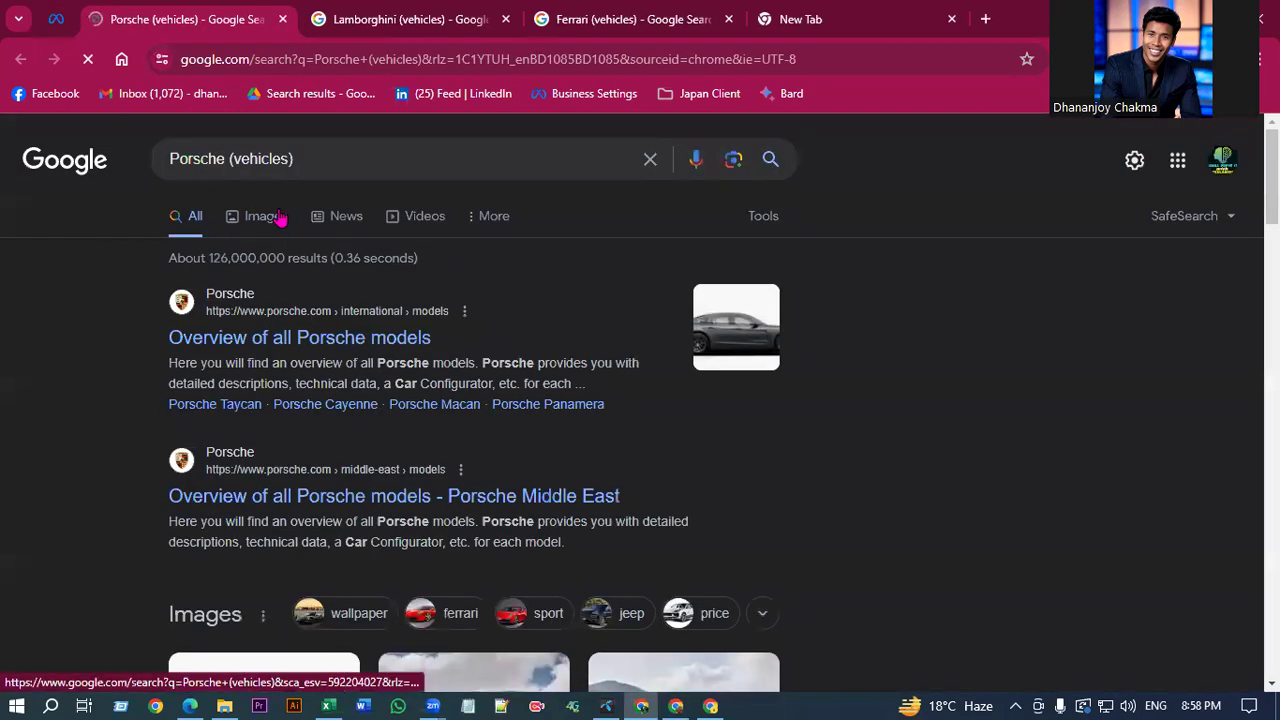
click(280, 217)
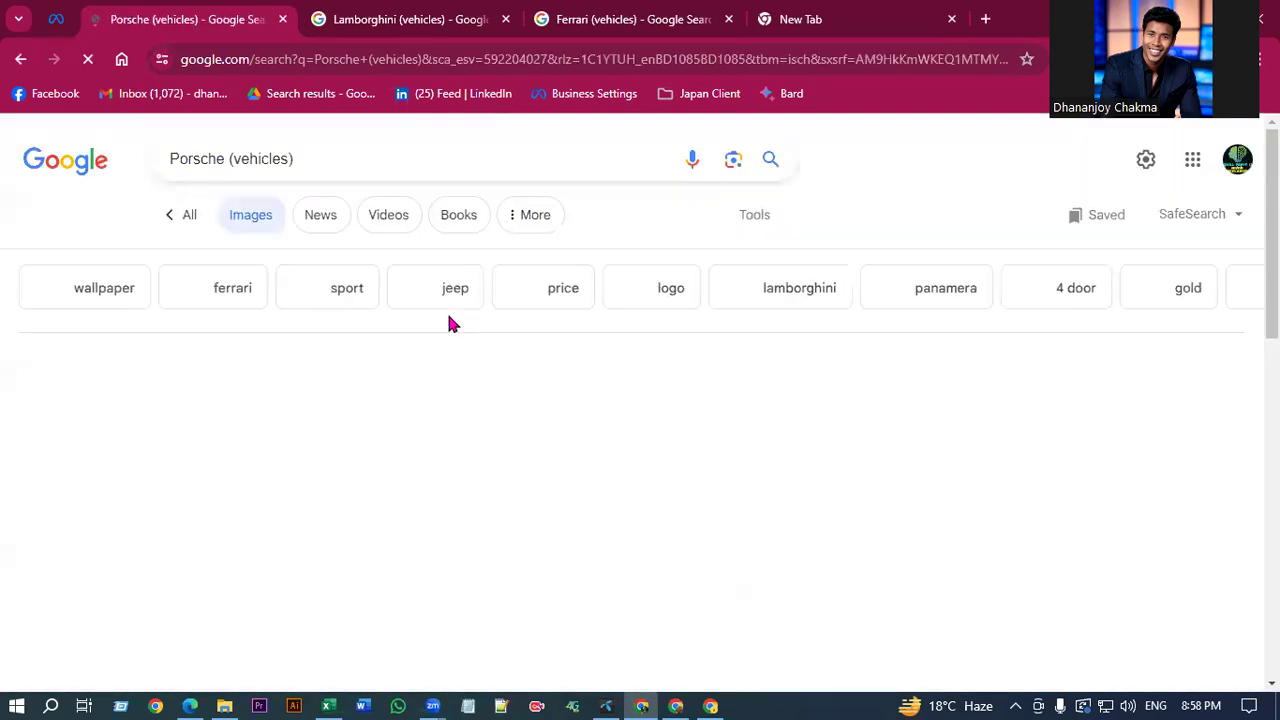
Browse the Porsche image results to see what kinds of cars the interest covers.
scroll(1069, 409, down, 5)
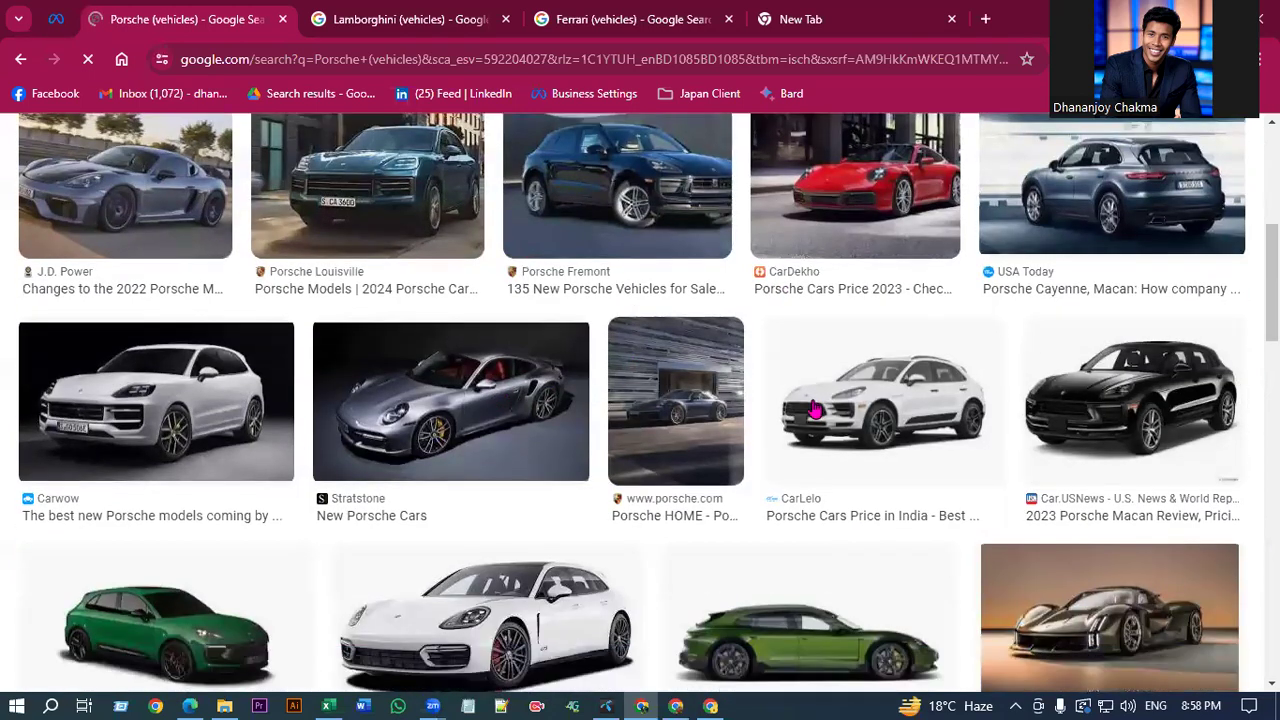
scroll(808, 418, down, 3)
scroll(443, 394, up, 1)
scroll(483, 408, down, 1)
scroll(483, 408, down, 2)
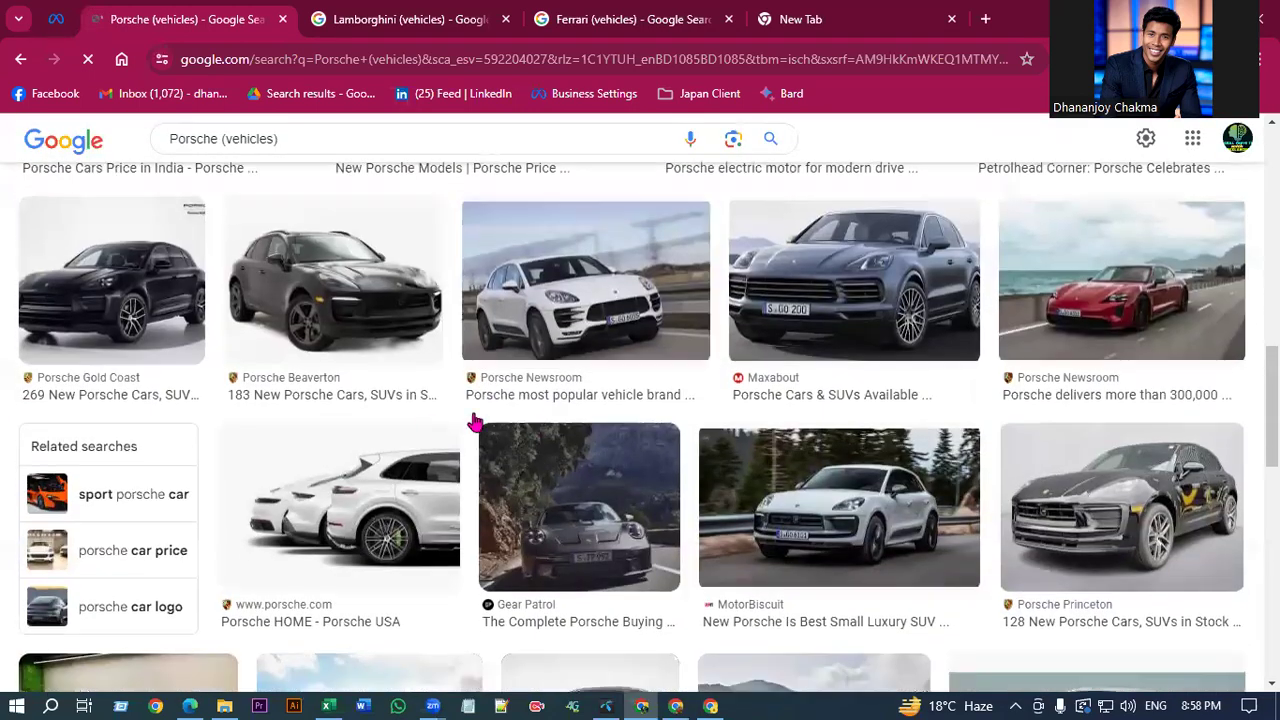
scroll(480, 423, up, 1)
Return to the ad set, search Google for the interest "Shelby SuperCars (vehicles)" and open its image results.
key(ctrl+shift+Tab)
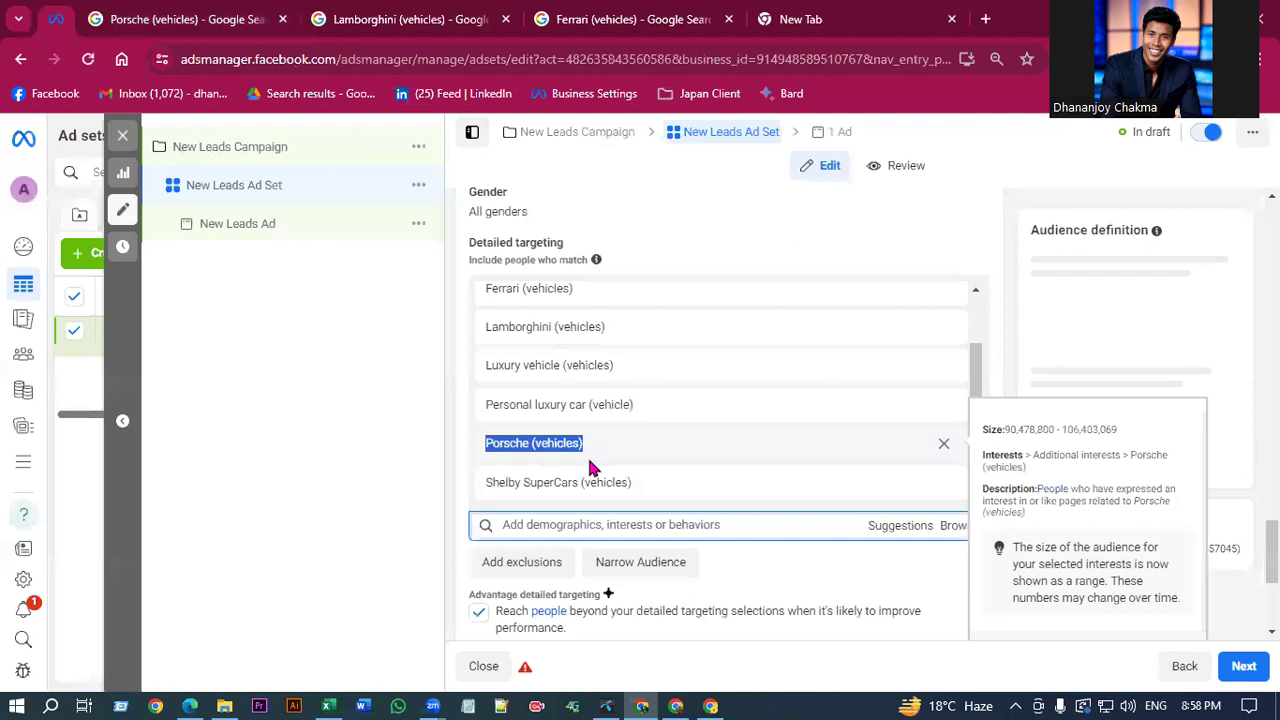
drag(648, 489, 500, 485)
right_click(517, 488)
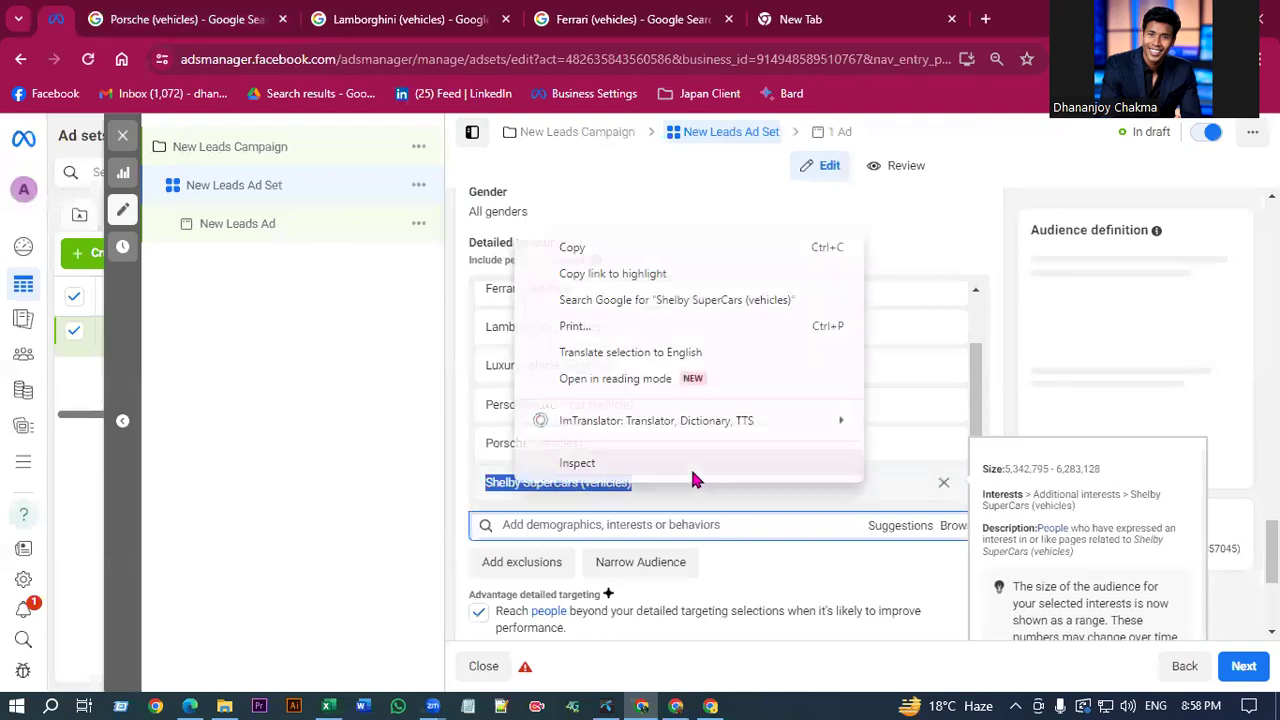
click(583, 298)
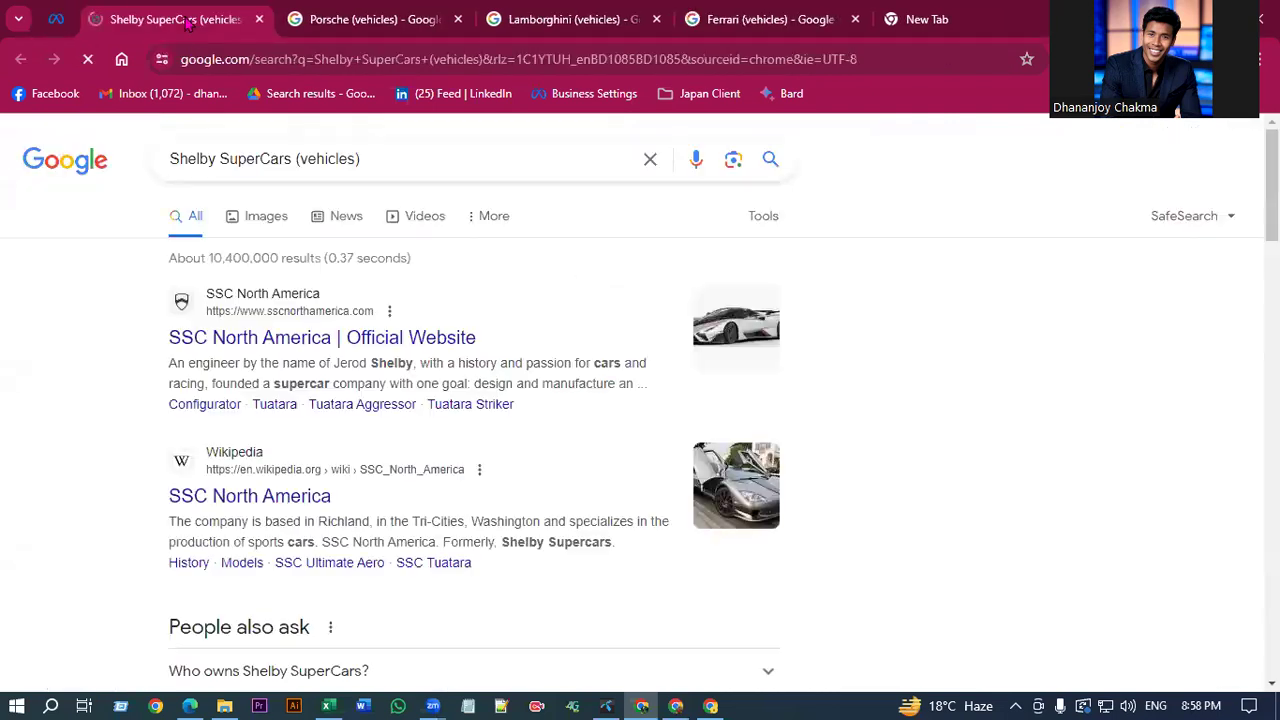
click(266, 220)
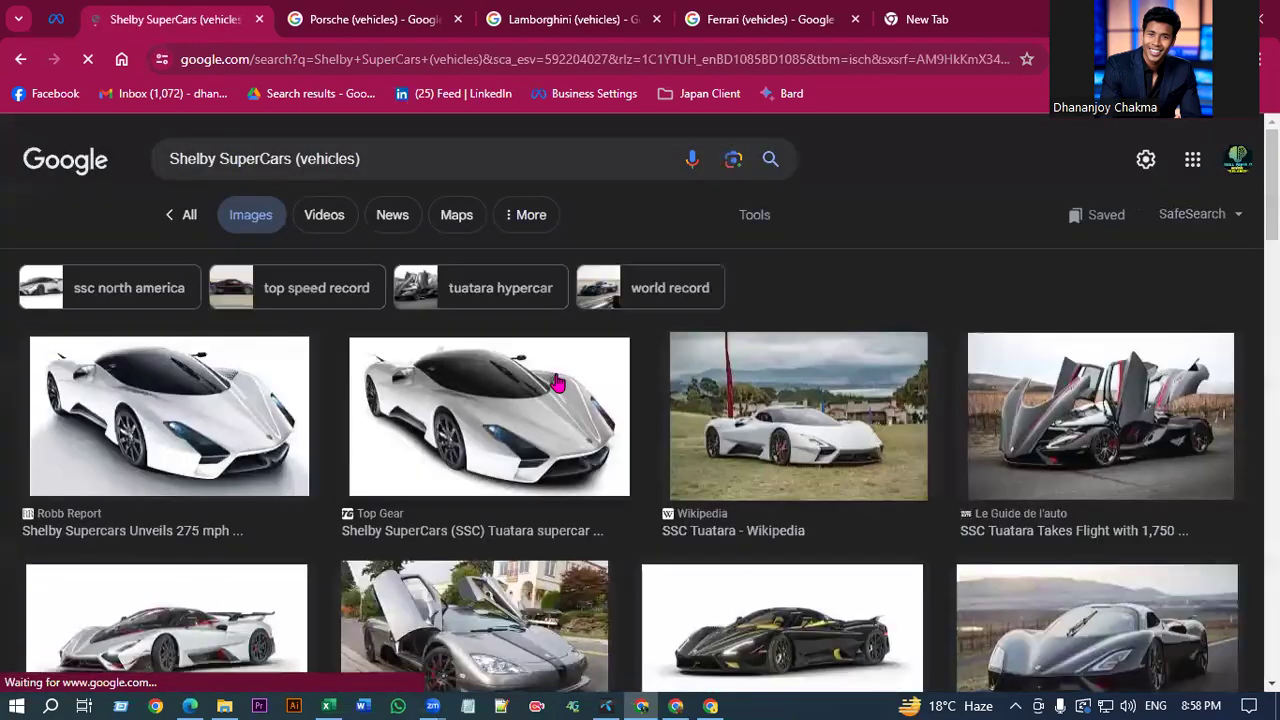
Browse the Shelby SuperCars image results to see what kinds of cars the interest covers.
scroll(347, 393, down, 3)
scroll(455, 391, down, 5)
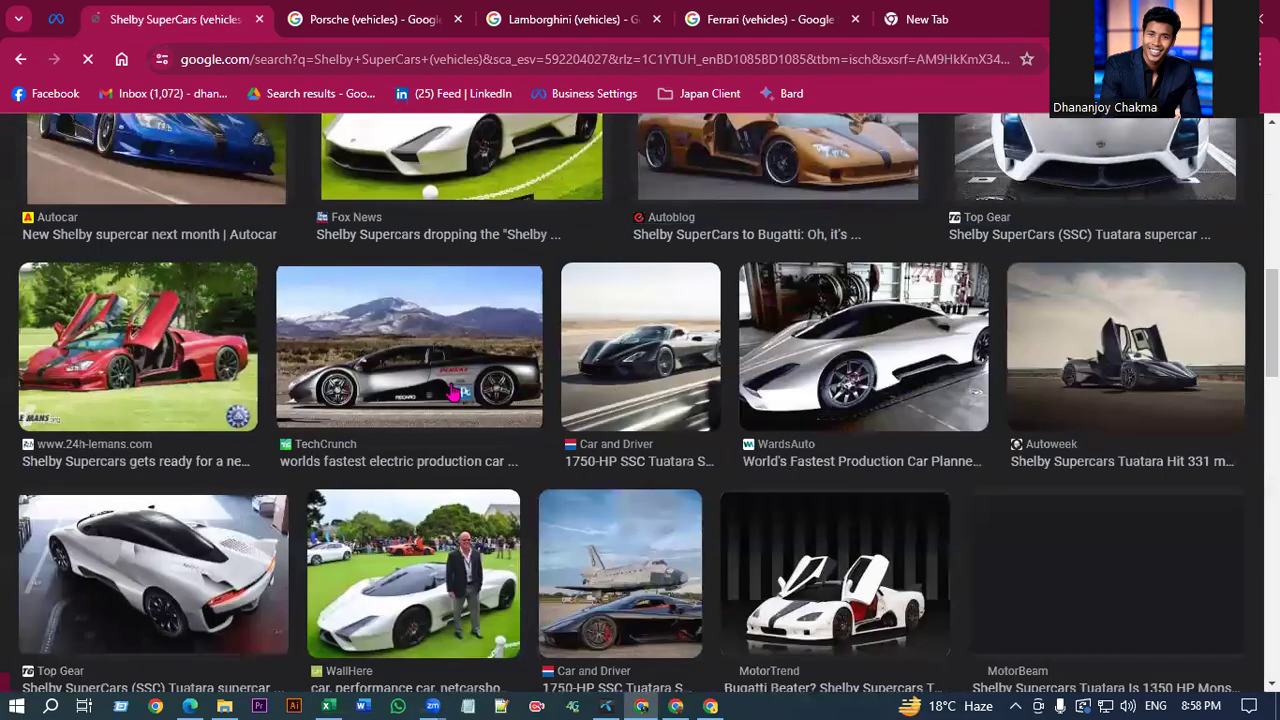
scroll(158, 285, down, 1)
scroll(513, 347, down, 6)
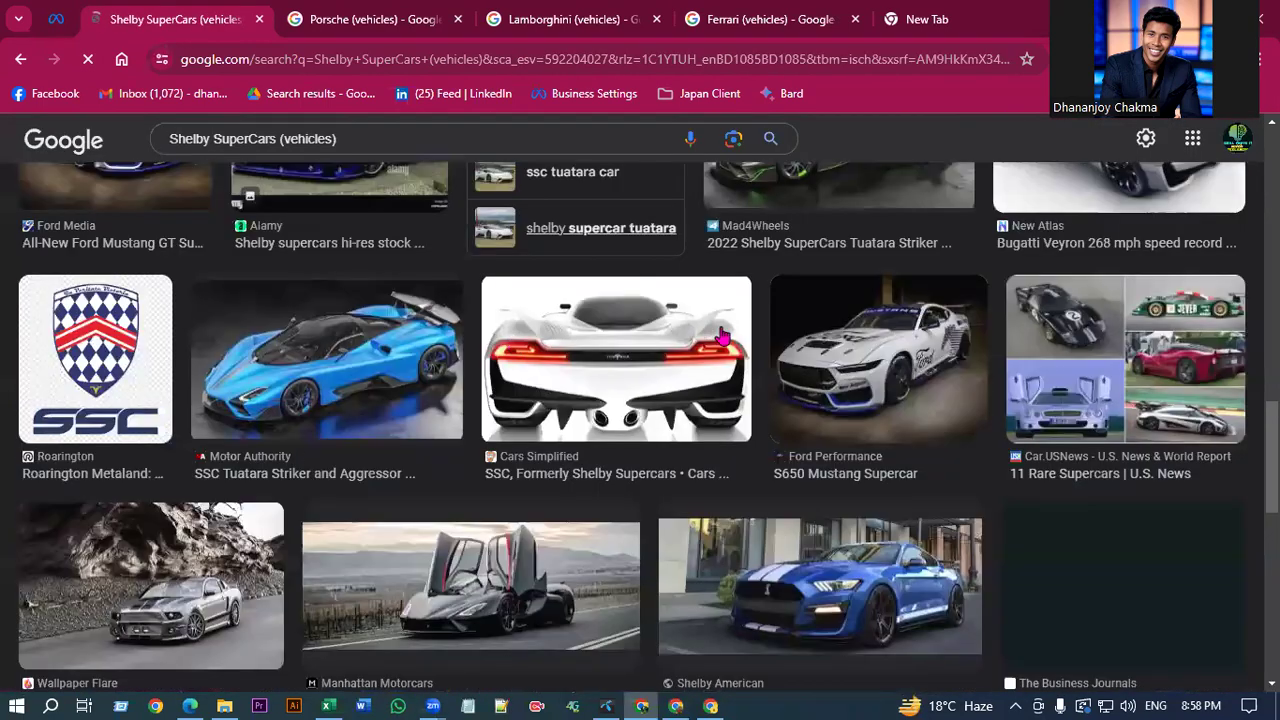
scroll(350, 250, up, 2)
Switch to the kmcoachtrim.com home page and examine its car interior banner image.
click(62, 22)
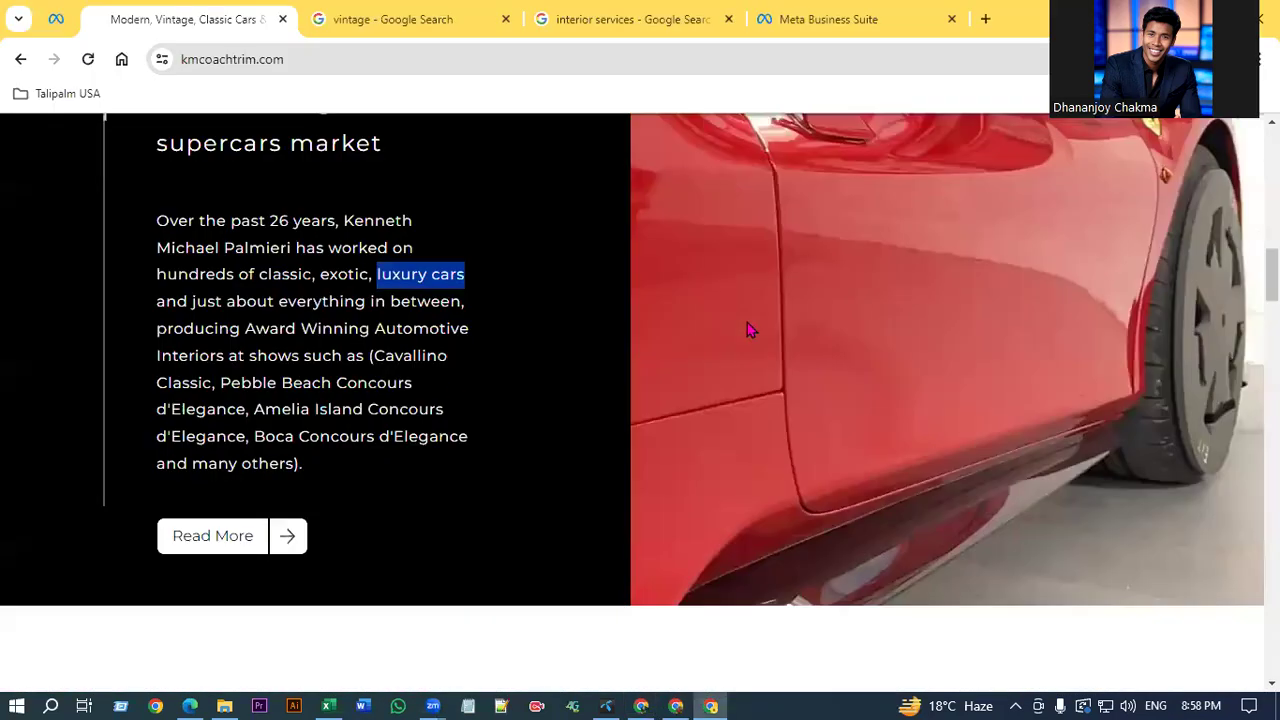
scroll(812, 358, up, 1)
scroll(812, 358, up, 5)
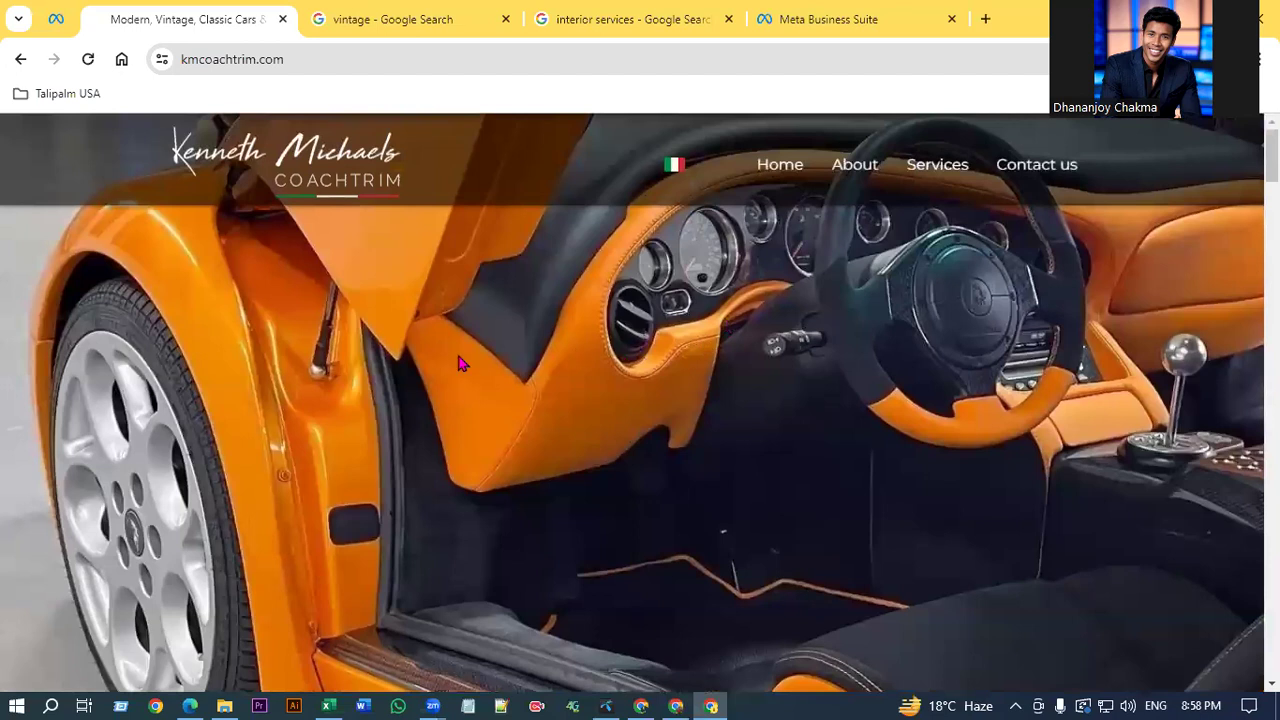
scroll(740, 377, down, 1)
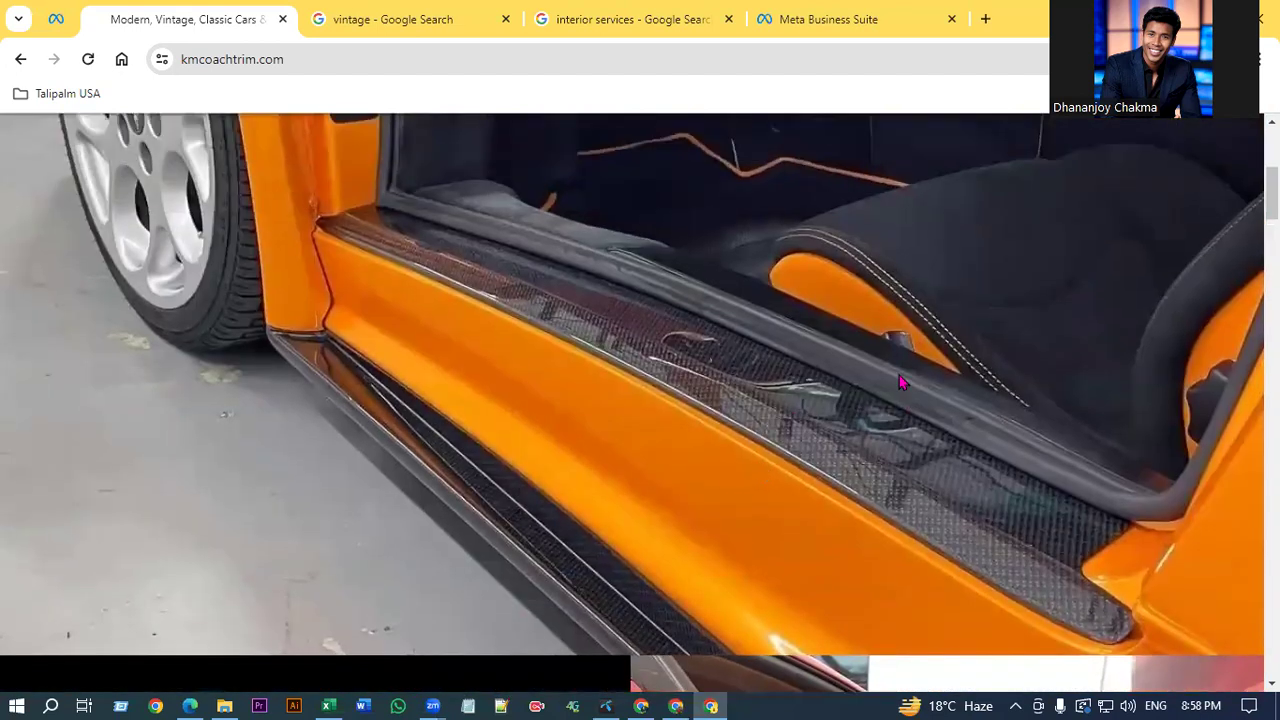
scroll(981, 489, up, 1)
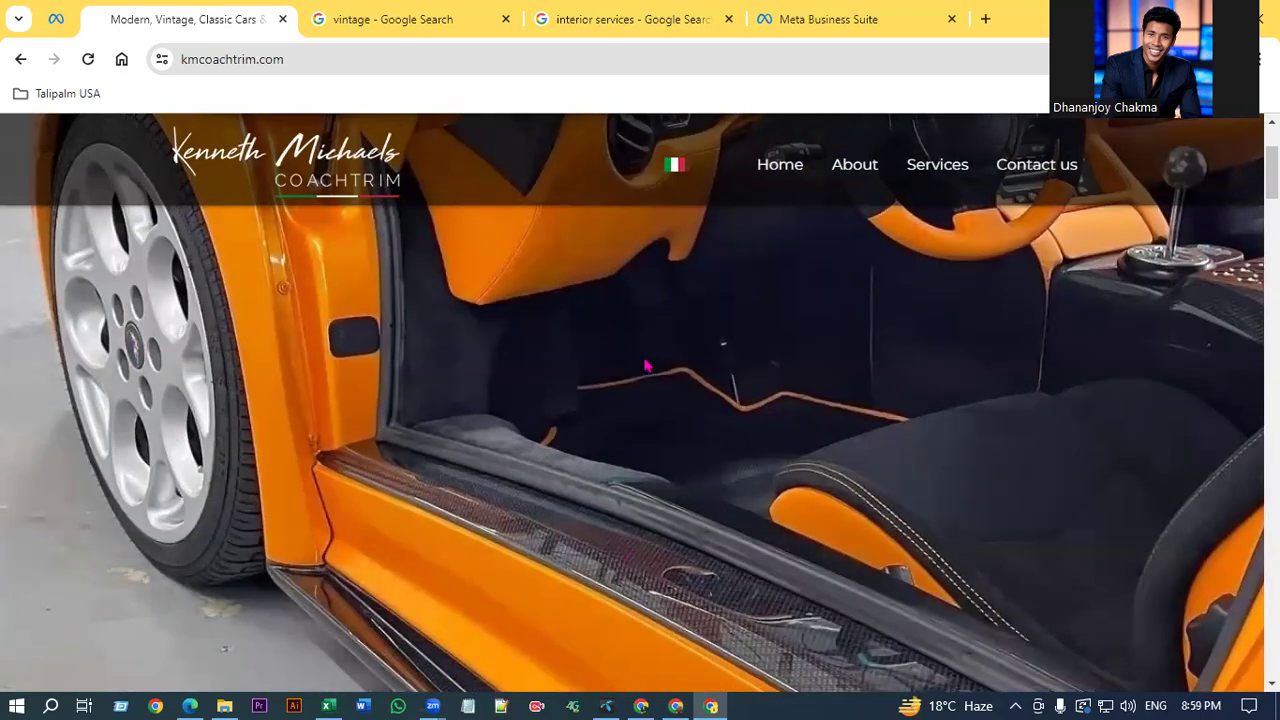
Return to the ad set in Ads Manager and review the vehicle interests included in detailed targeting.
key(alt+Tab)
scroll(523, 323, up, 3)
scroll(563, 334, down, 2)
scroll(966, 357, up, 2)
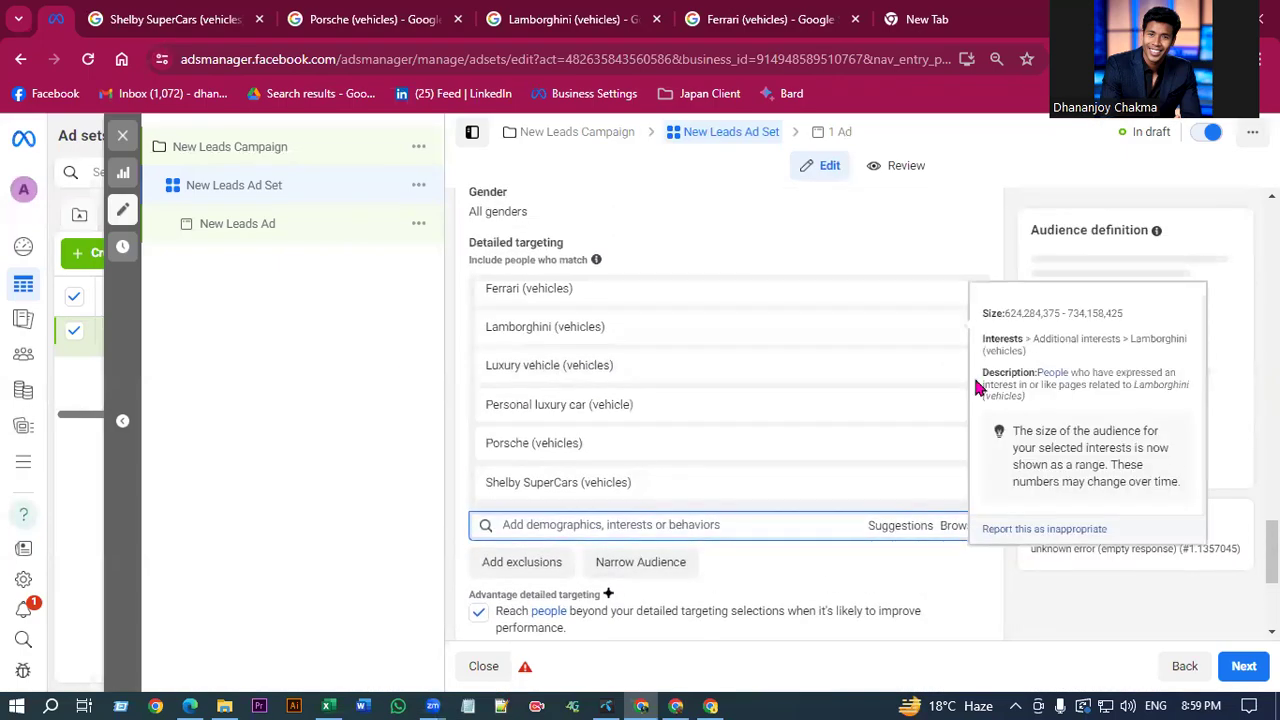
scroll(690, 583, down, 1)
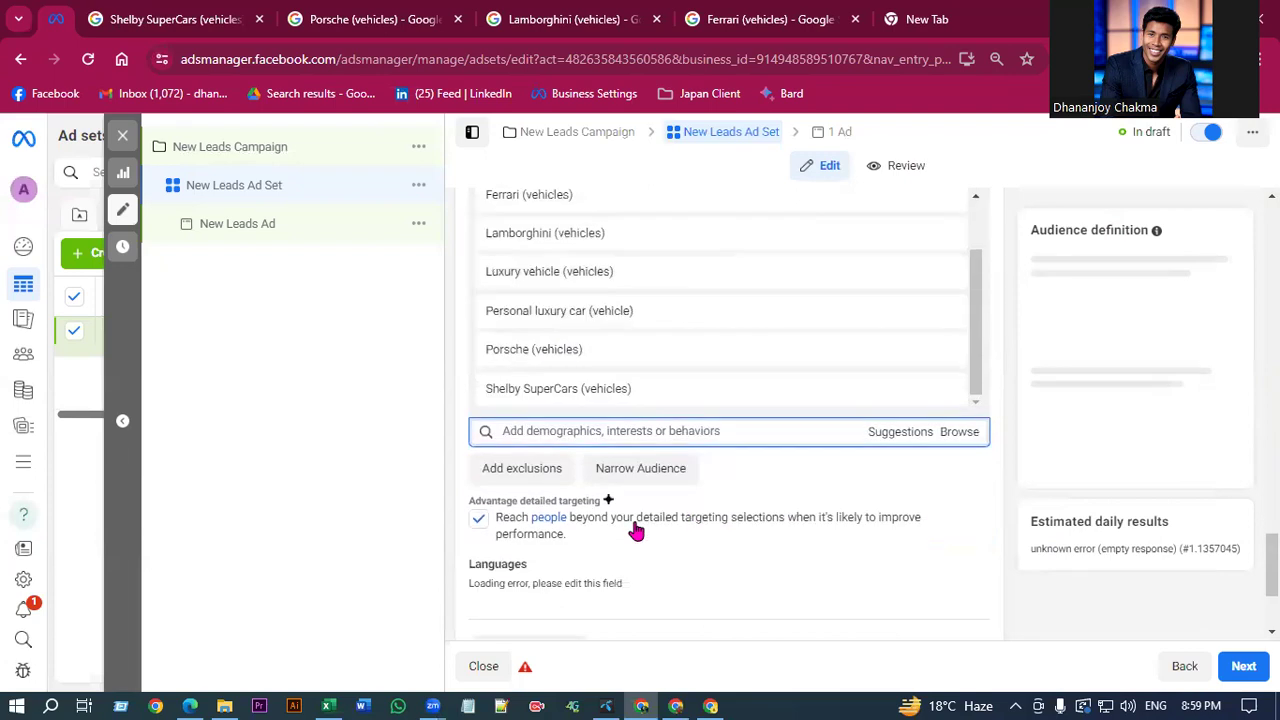
mouse_move(963, 323)
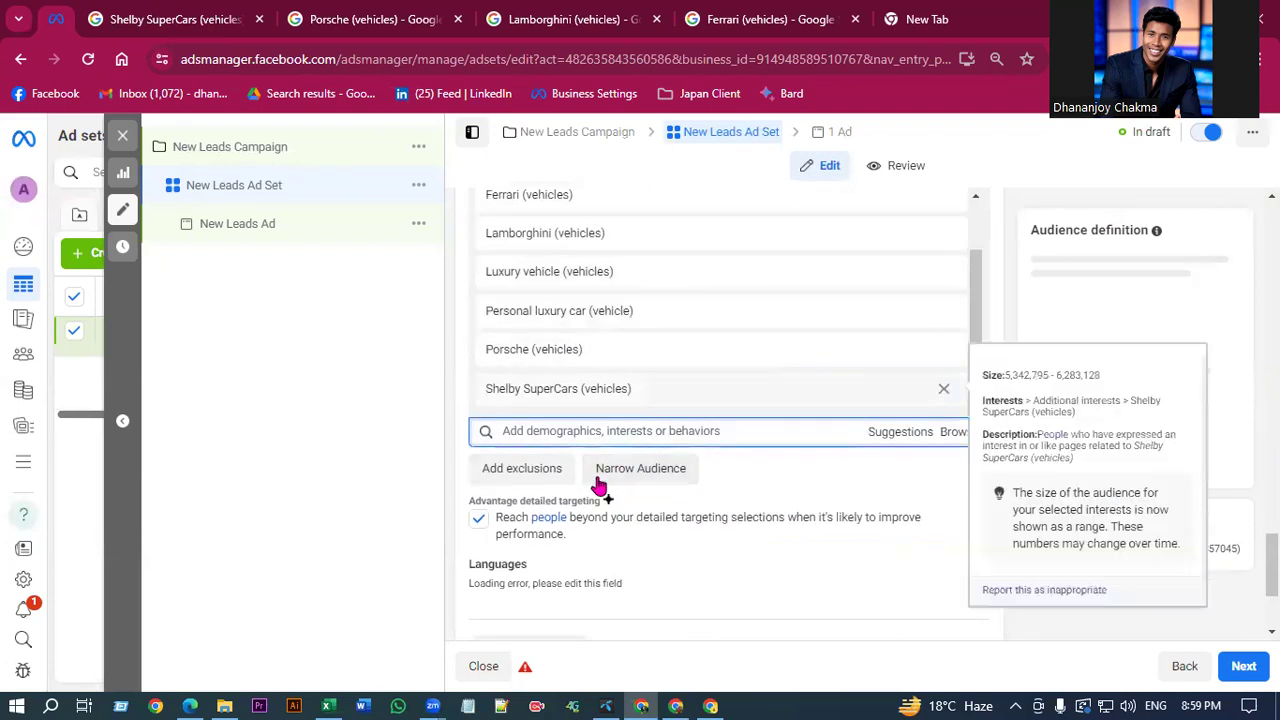
Add an empty must-also-match condition to the detailed targeting with Narrow Audience and remove it again.
click(640, 470)
scroll(600, 418, down, 1)
scroll(510, 378, up, 1)
click(546, 394)
click(405, 392)
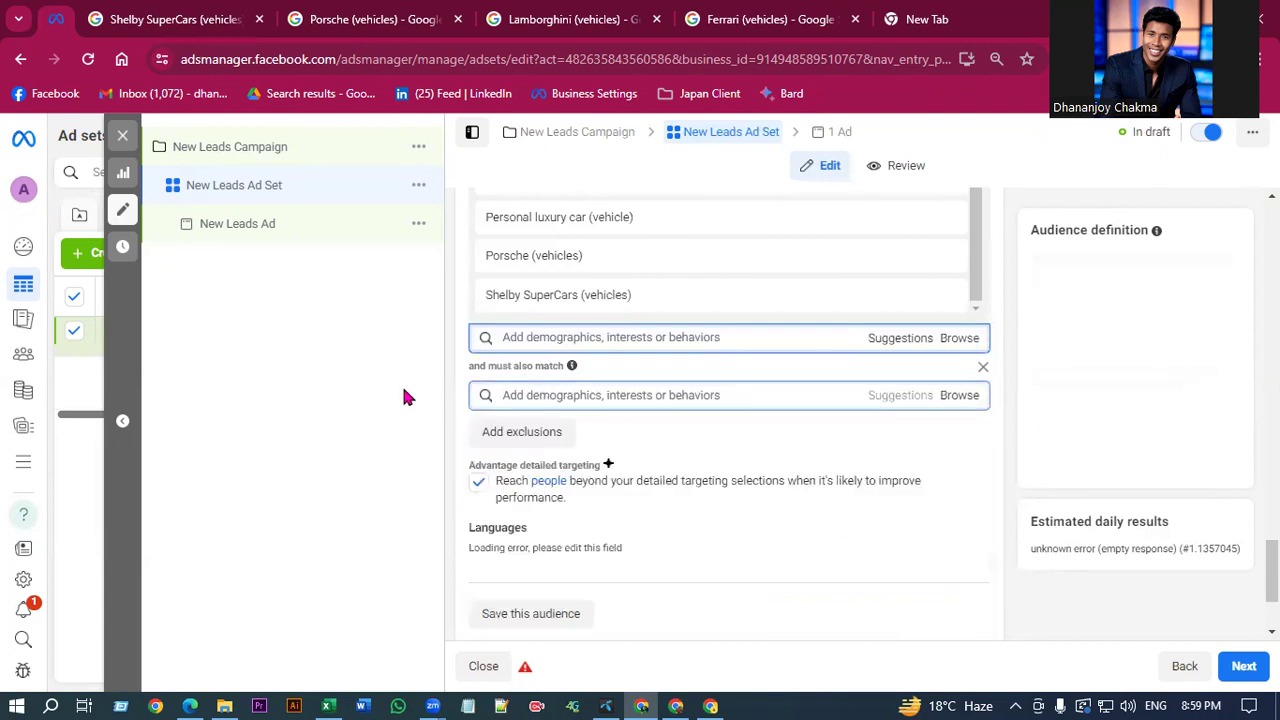
click(982, 367)
Reload the Ads Manager page of the New Leads Ad Set.
scroll(640, 380, up, 10)
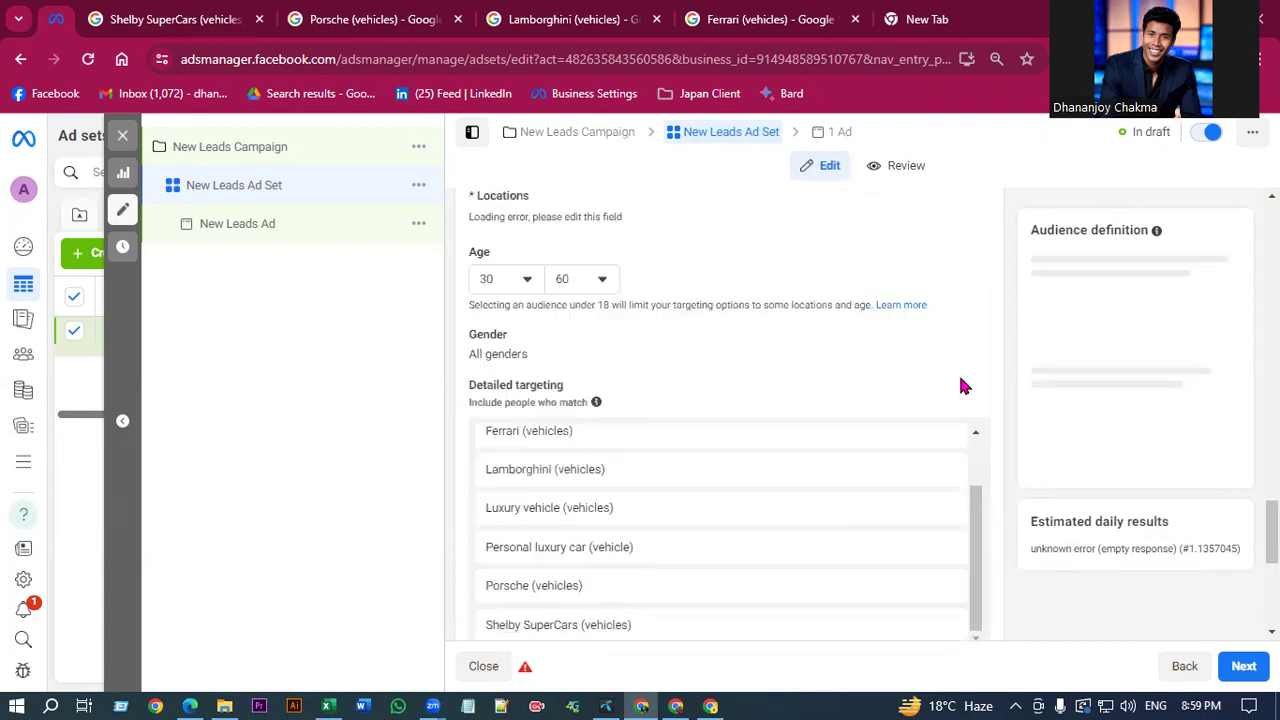
scroll(700, 260, up, 3)
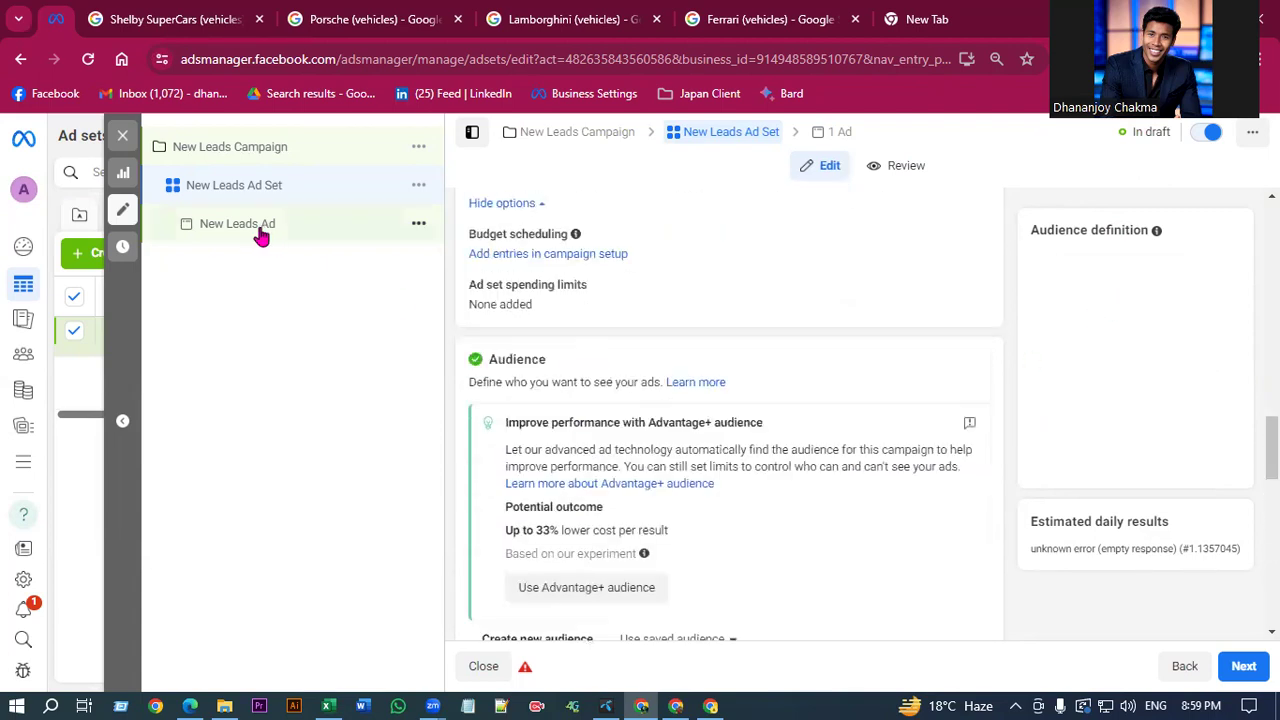
click(88, 59)
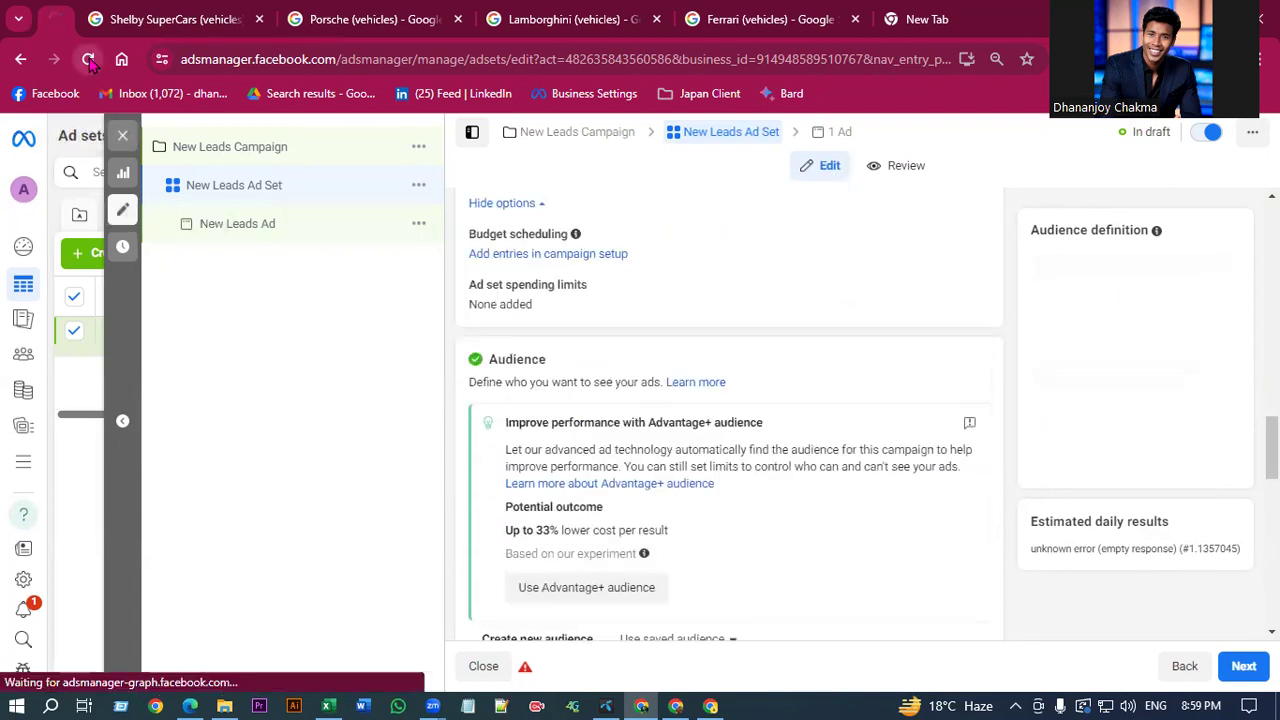
Close the Shelby SuperCars, Porsche, Lamborghini and Ferrari search tabs and the empty new tab.
click(259, 19)
click(259, 19)
click(259, 19)
click(259, 19)
click(259, 19)
click(380, 60)
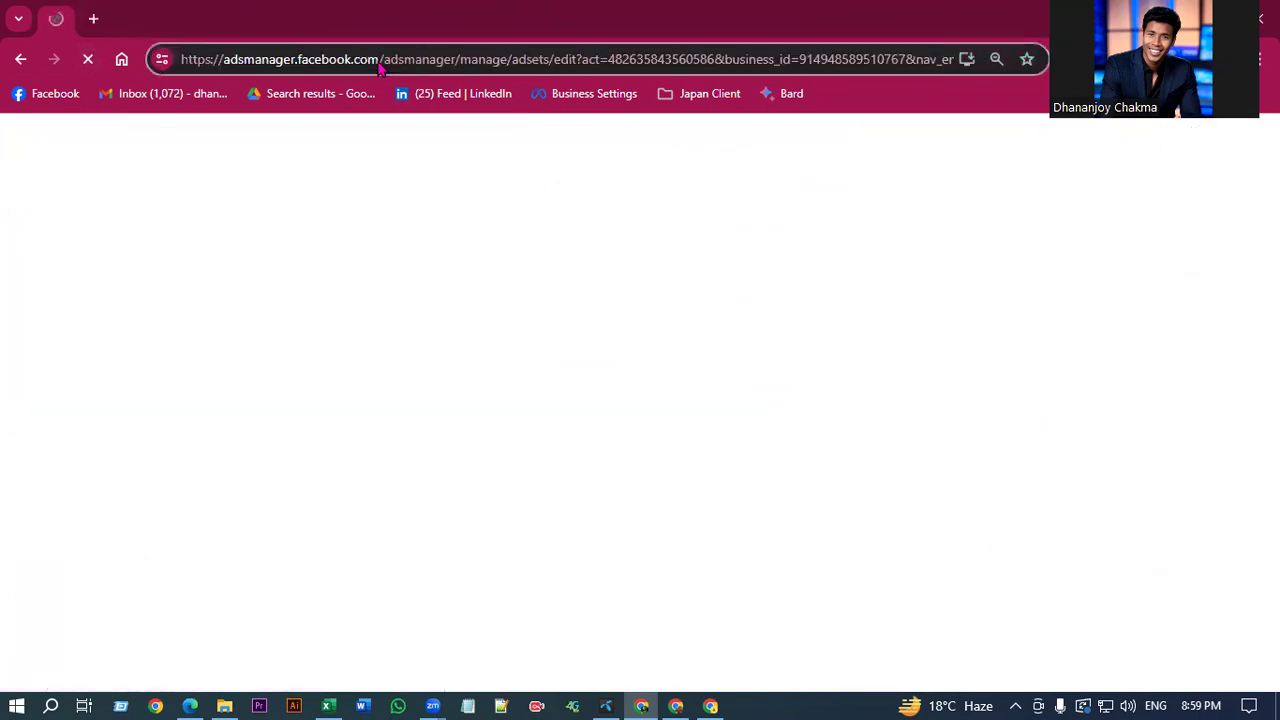
key(ctrl+a)
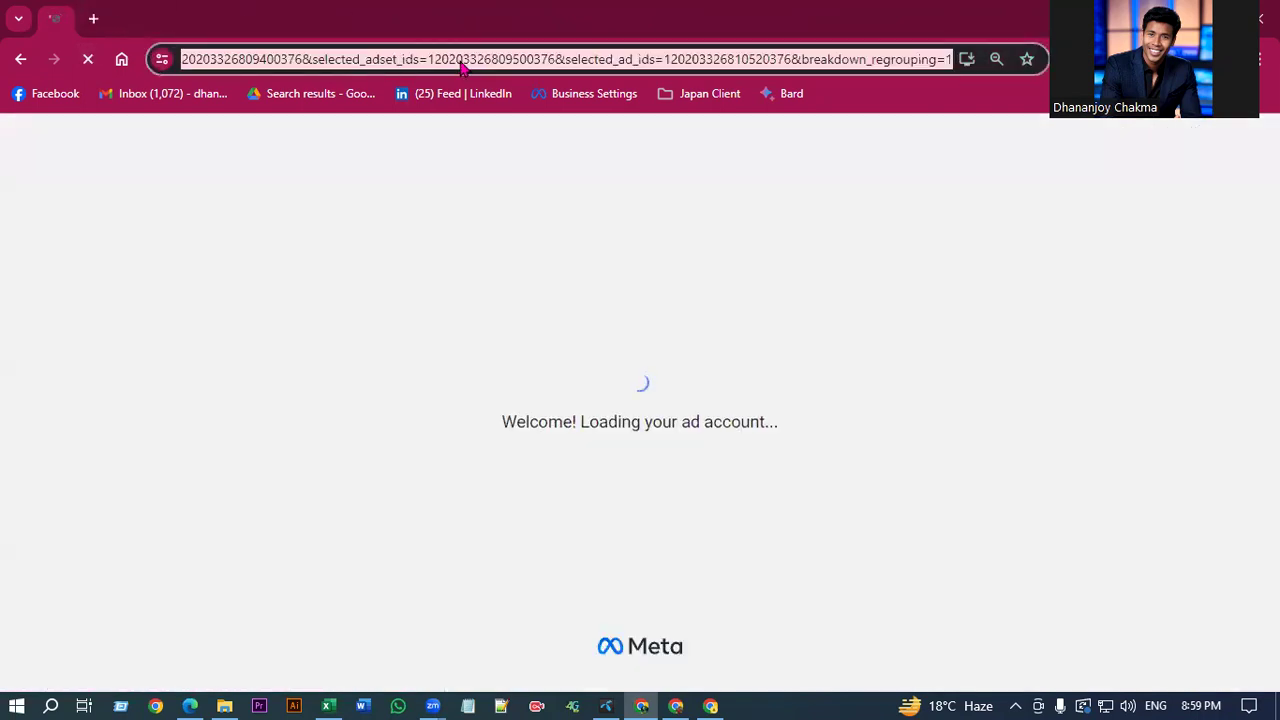
click(461, 62)
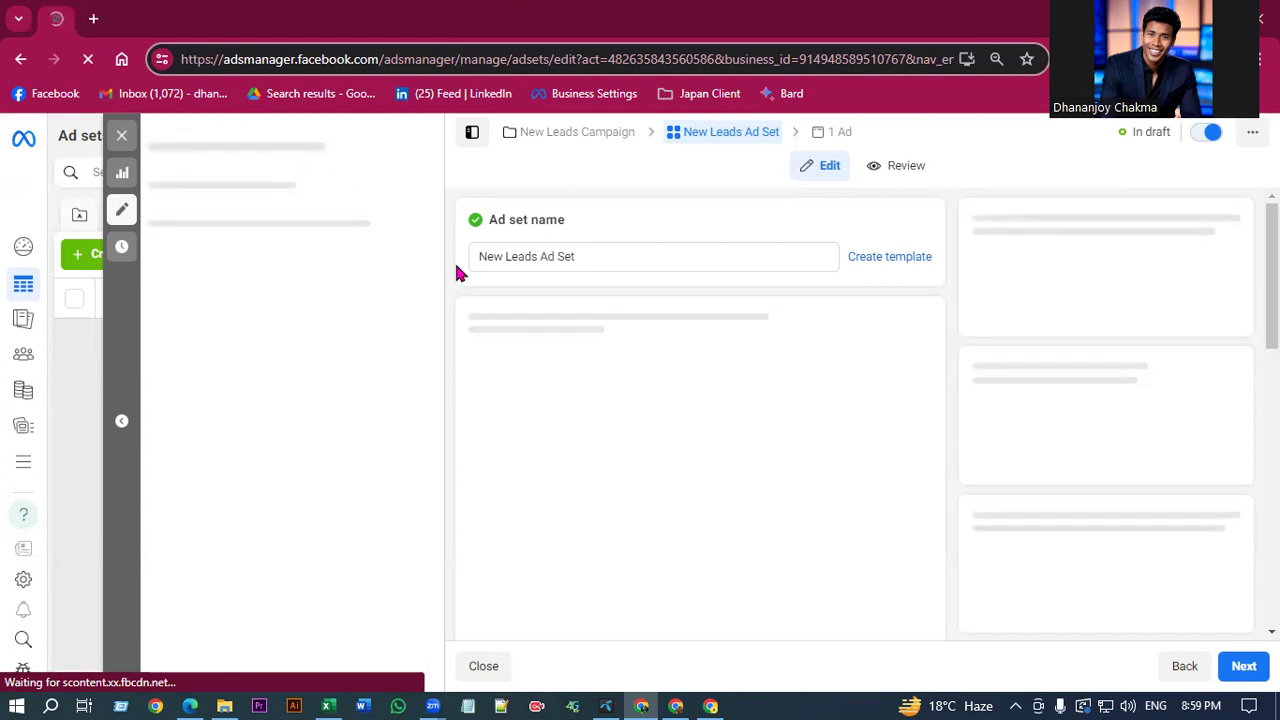
scroll(652, 292, down, 3)
scroll(726, 445, down, 5)
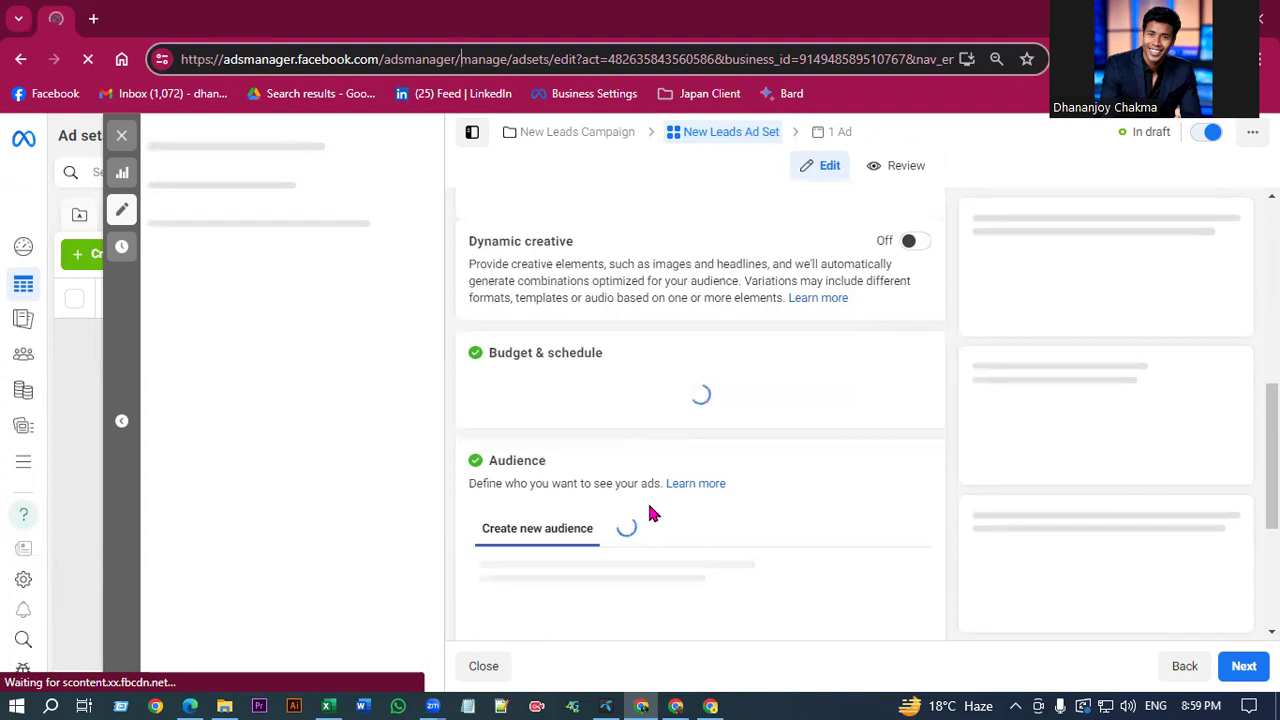
scroll(647, 494, up, 4)
scroll(686, 484, down, 2)
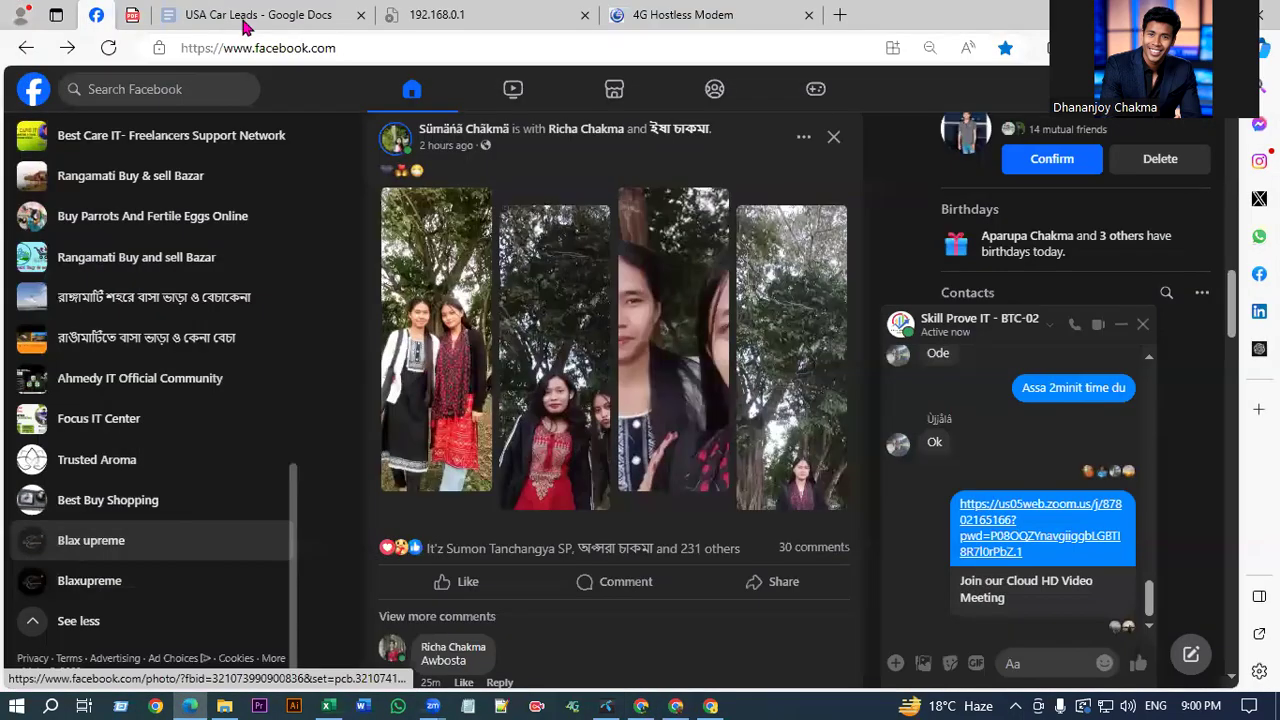
Close the 192.168.0.1 tab in Edge and review the car interior keywords and ad locations in the USA Car Leads document.
click(466, 12)
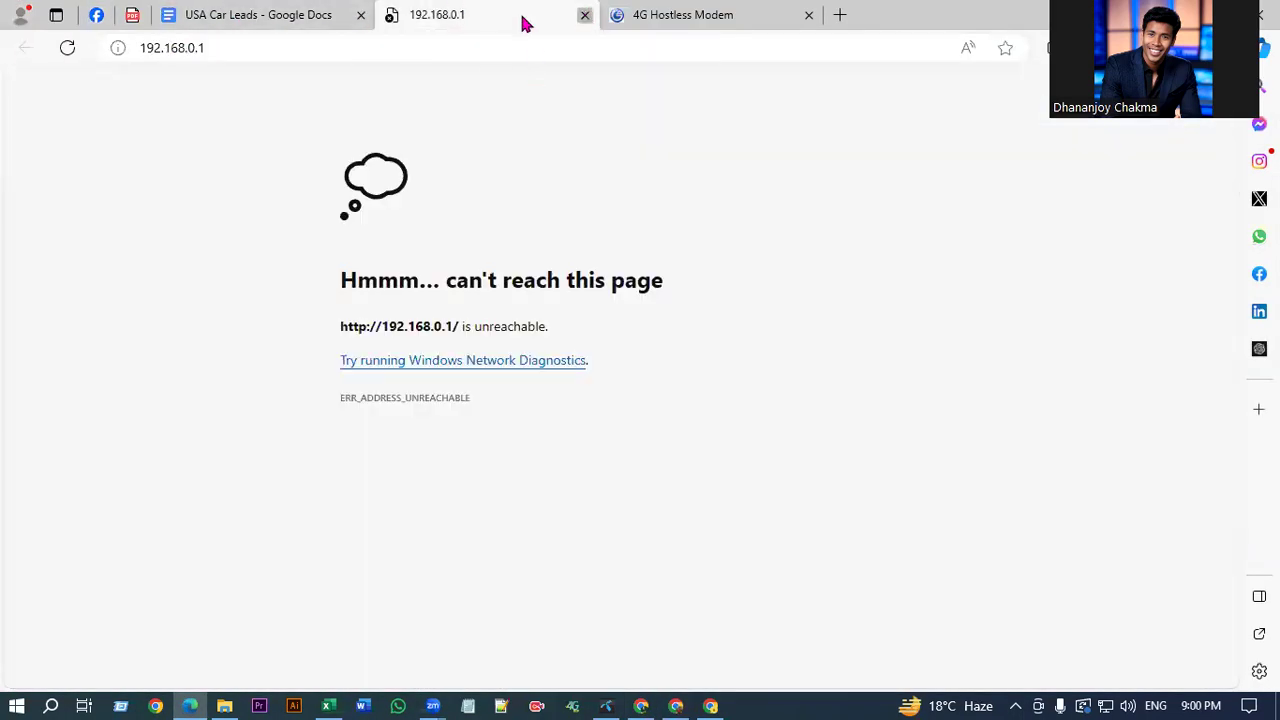
click(584, 15)
click(234, 11)
scroll(443, 297, down, 3)
scroll(446, 315, up, 1)
scroll(500, 340, down, 1)
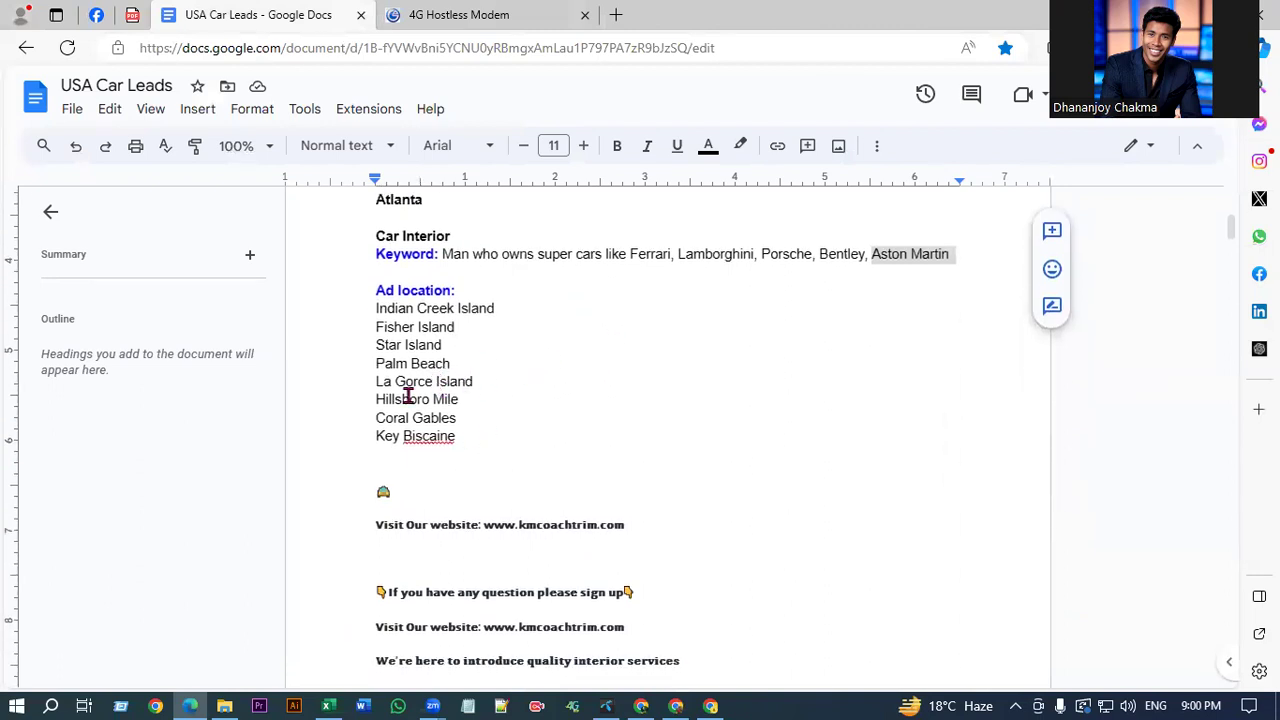
Return to the ad set in Ads Manager and dismiss the payment method notice.
click(676, 706)
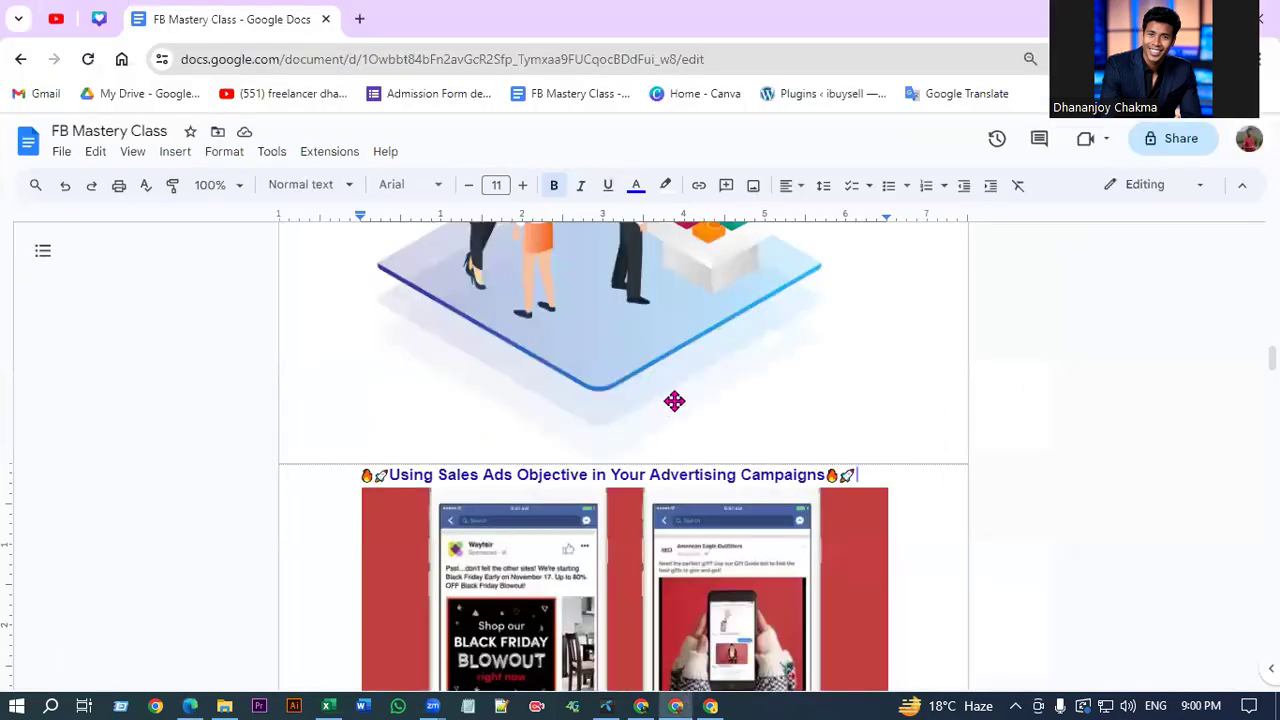
click(641, 706)
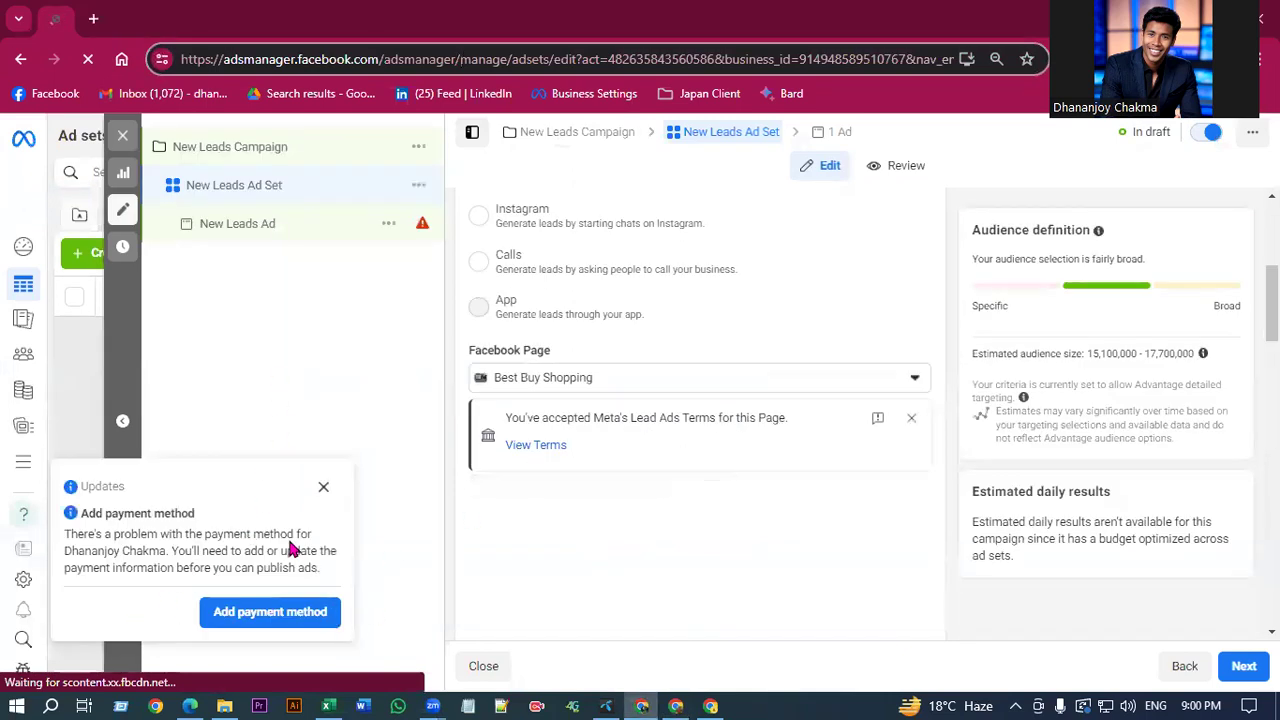
click(323, 486)
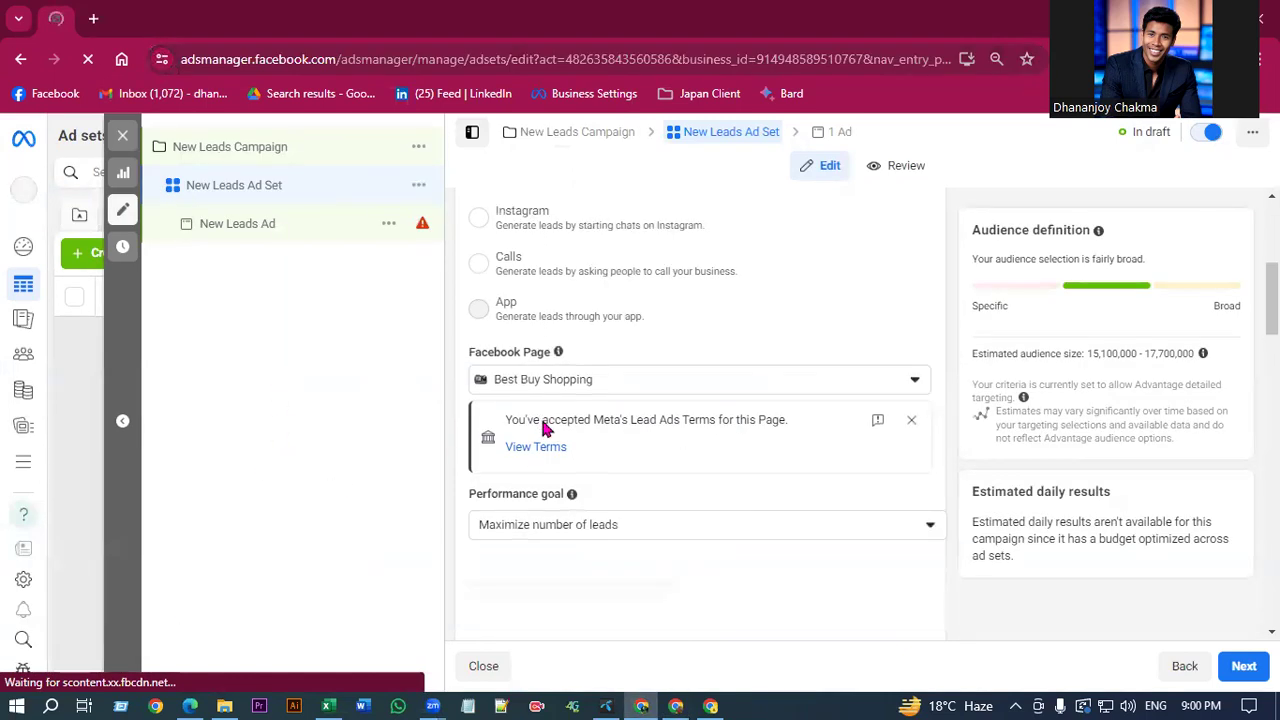
Set the conversion location of the New Leads Ad Set to Instant forms.
scroll(545, 427, up, 4)
scroll(557, 372, down, 4)
scroll(561, 397, down, 2)
scroll(571, 394, up, 4)
click(483, 268)
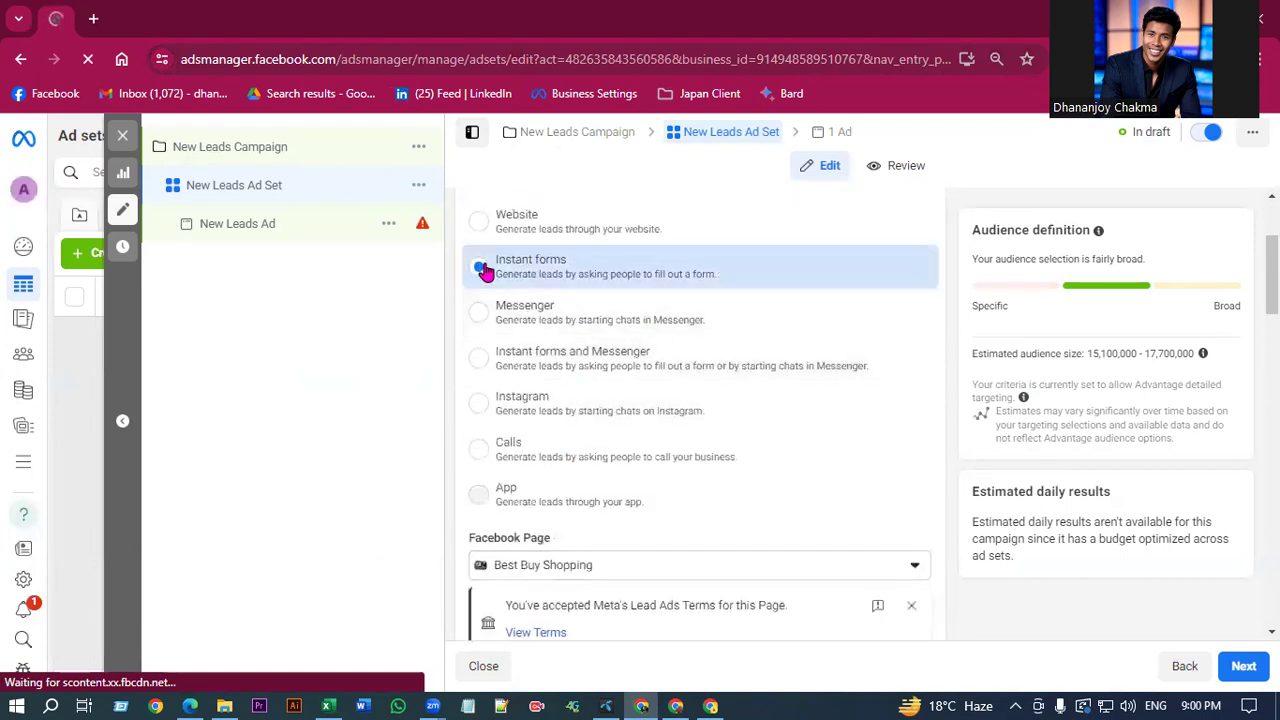
Review the ad set's budget, schedule and audience sections, including the saved audience list and the options for creating a custom or lookalike audience.
scroll(731, 365, down, 2)
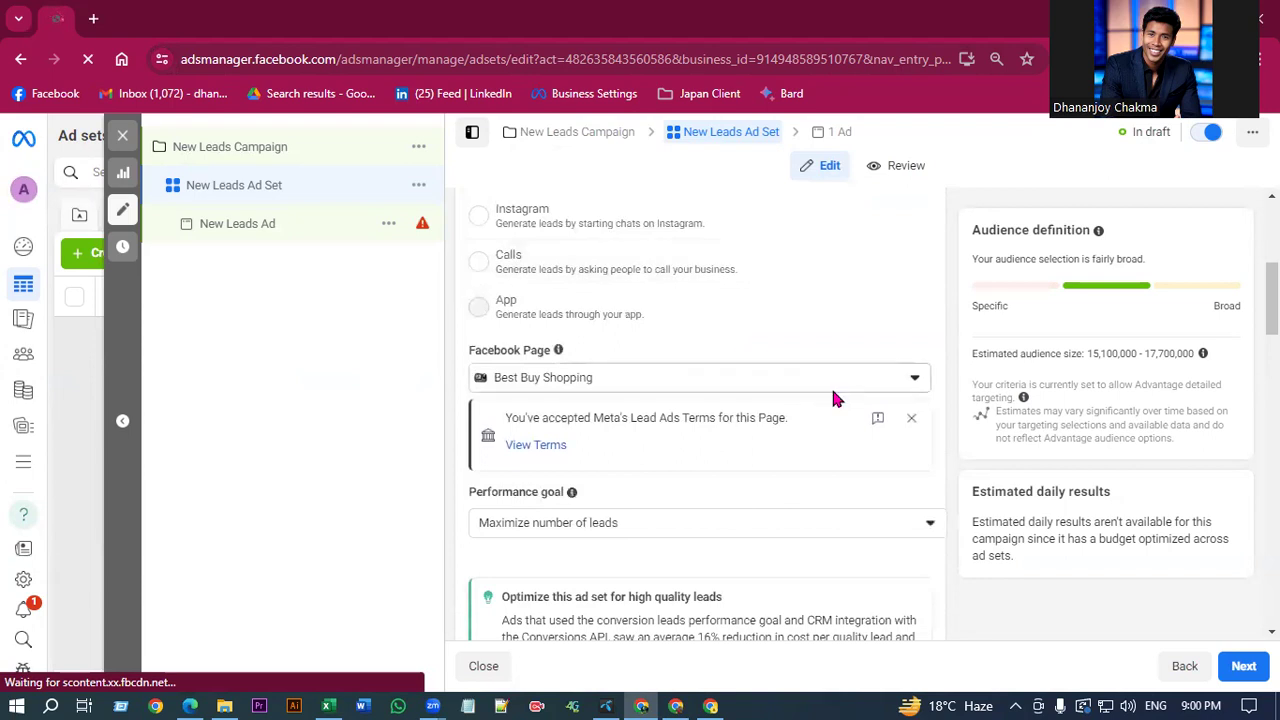
scroll(834, 397, down, 8)
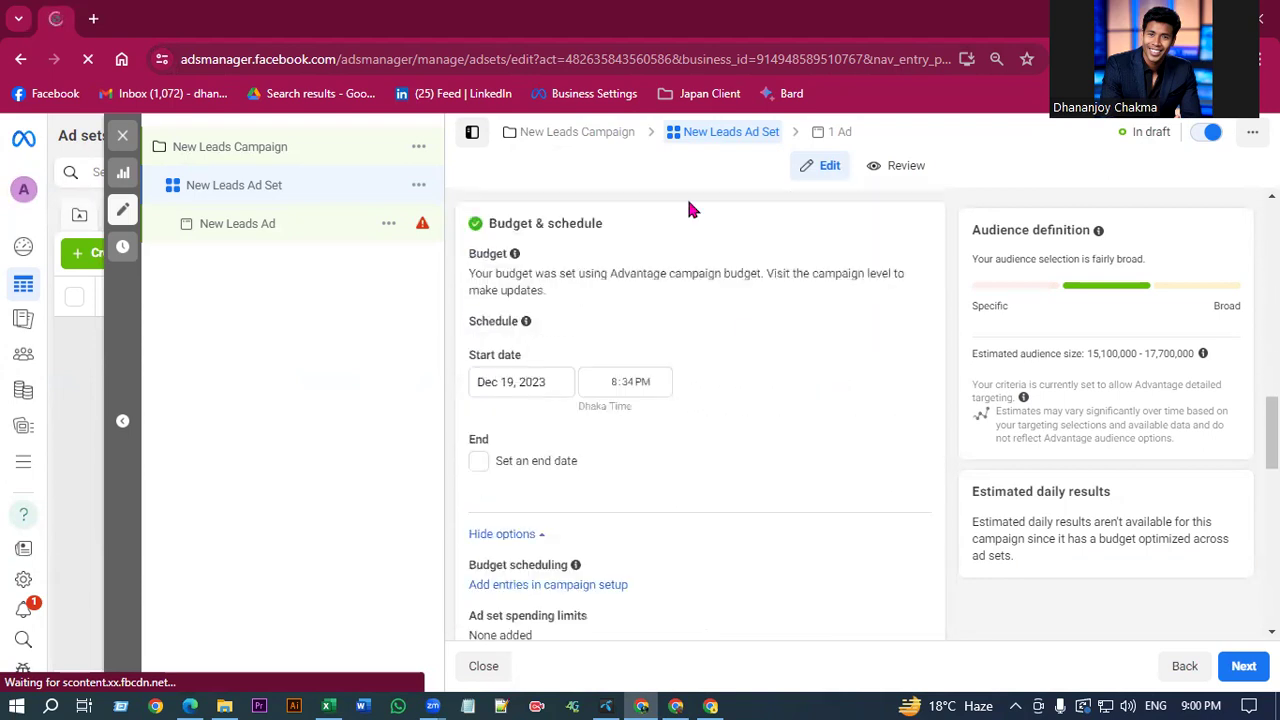
scroll(686, 240, down, 6)
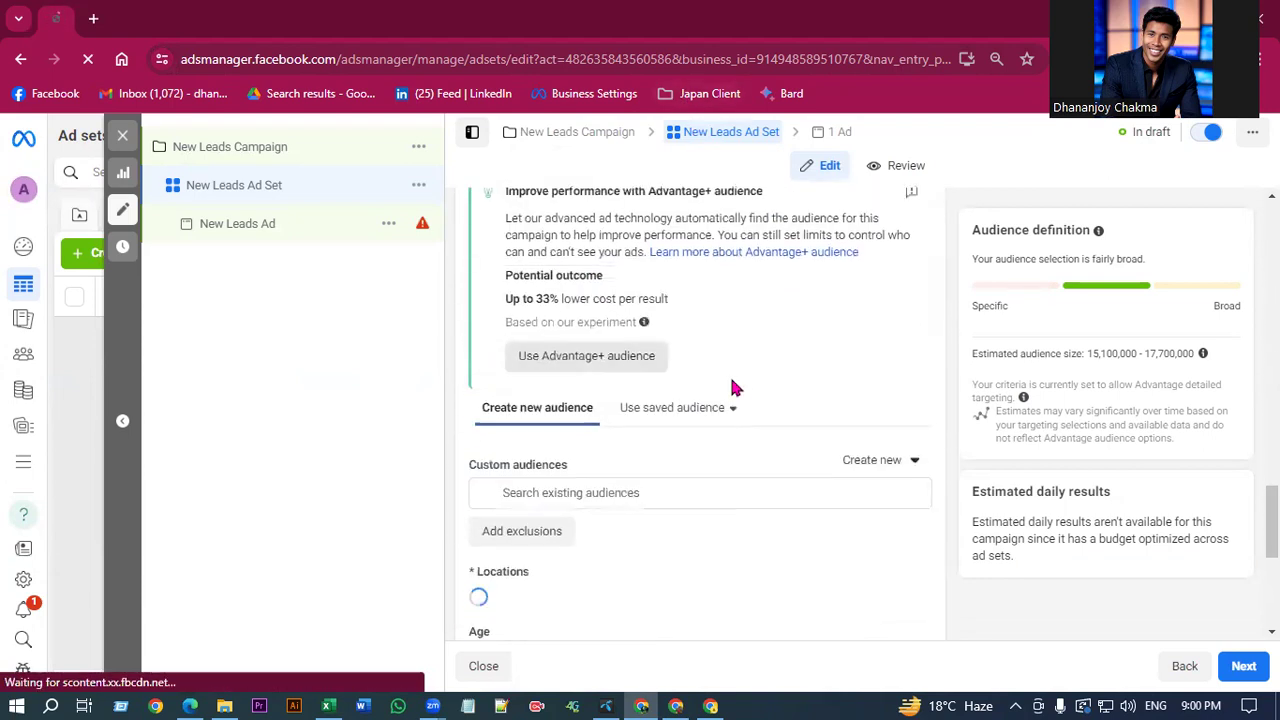
scroll(718, 380, down, 2)
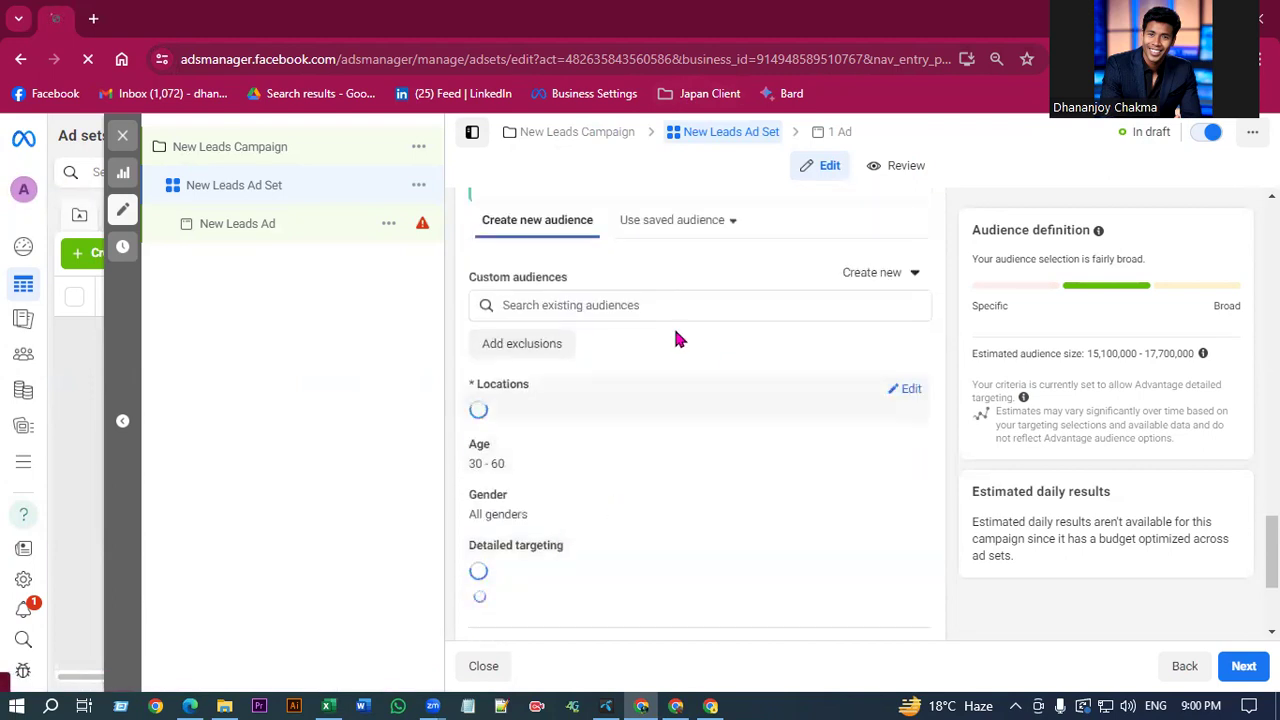
click(686, 219)
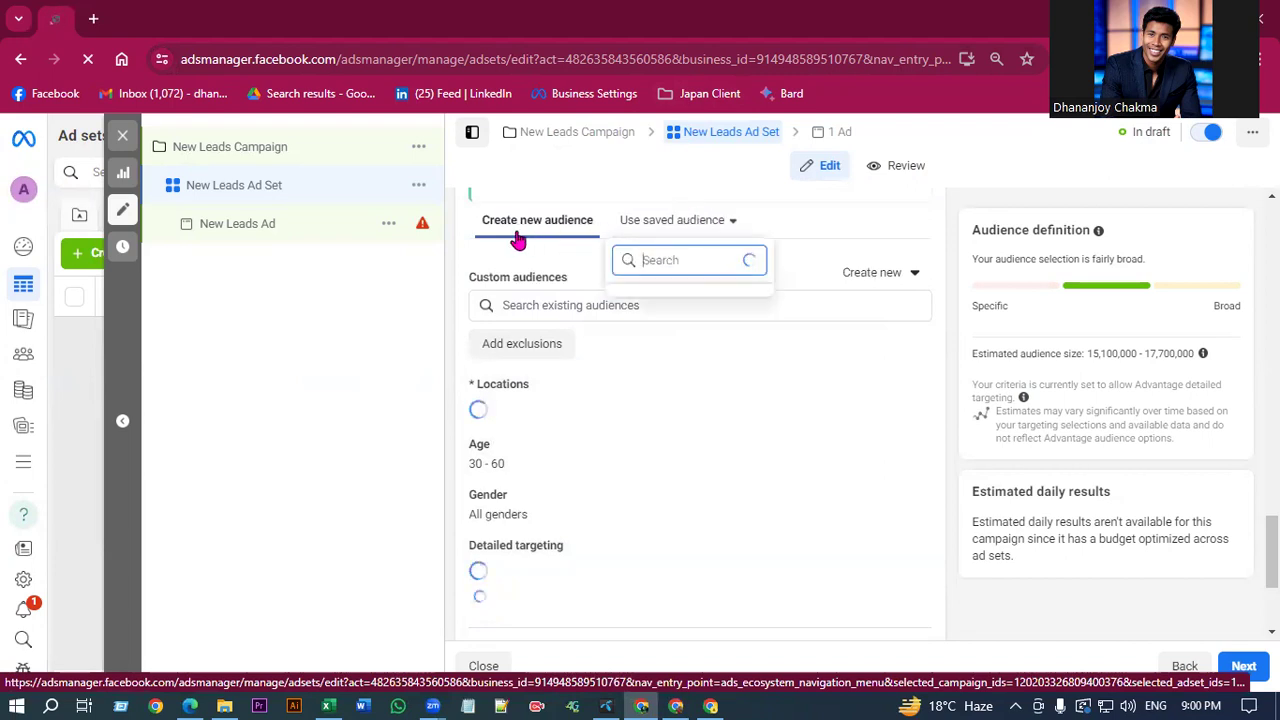
click(398, 464)
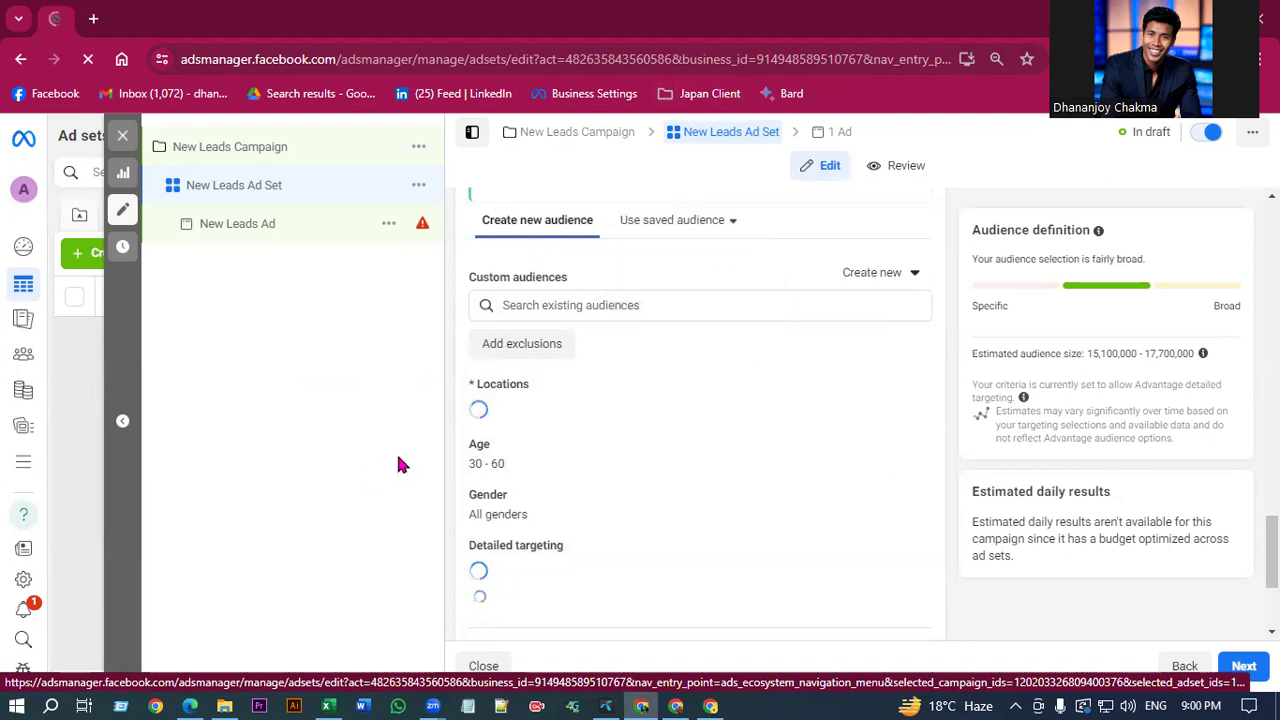
click(882, 290)
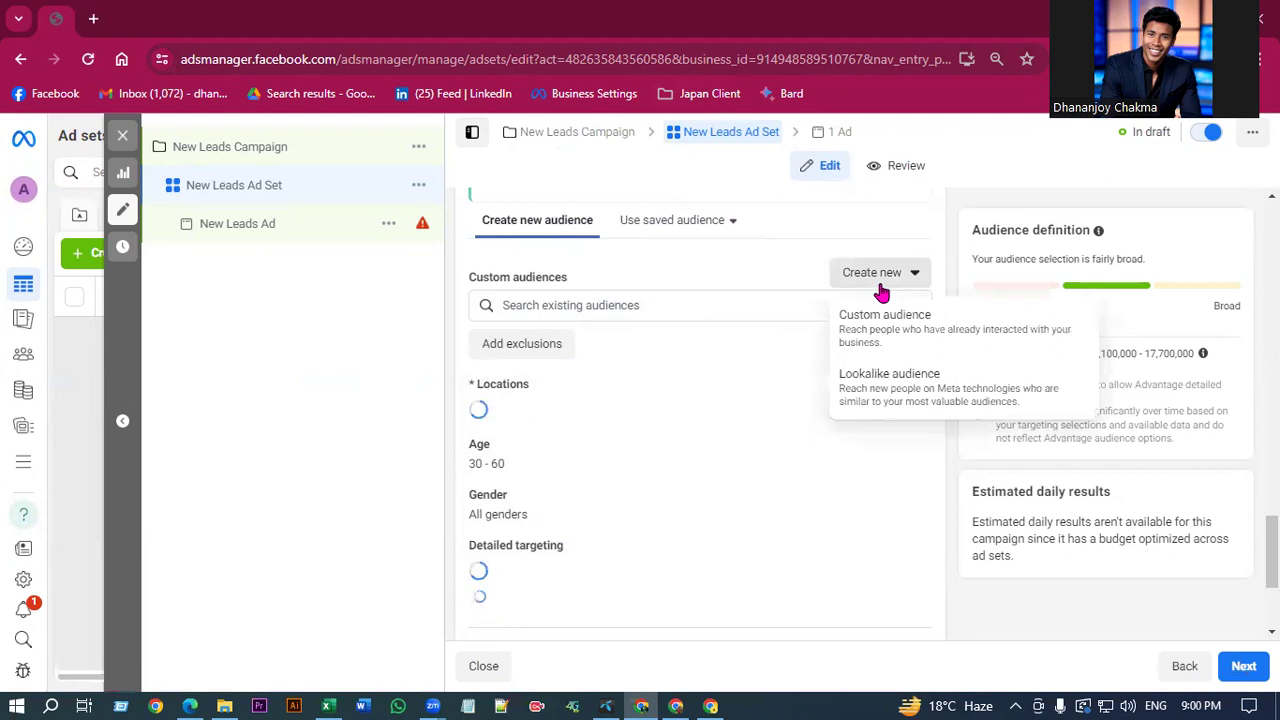
click(402, 381)
Save the current Bangladesh luxury car targeting as a reusable audience, keeping the prefilled audience name.
scroll(737, 455, down, 2)
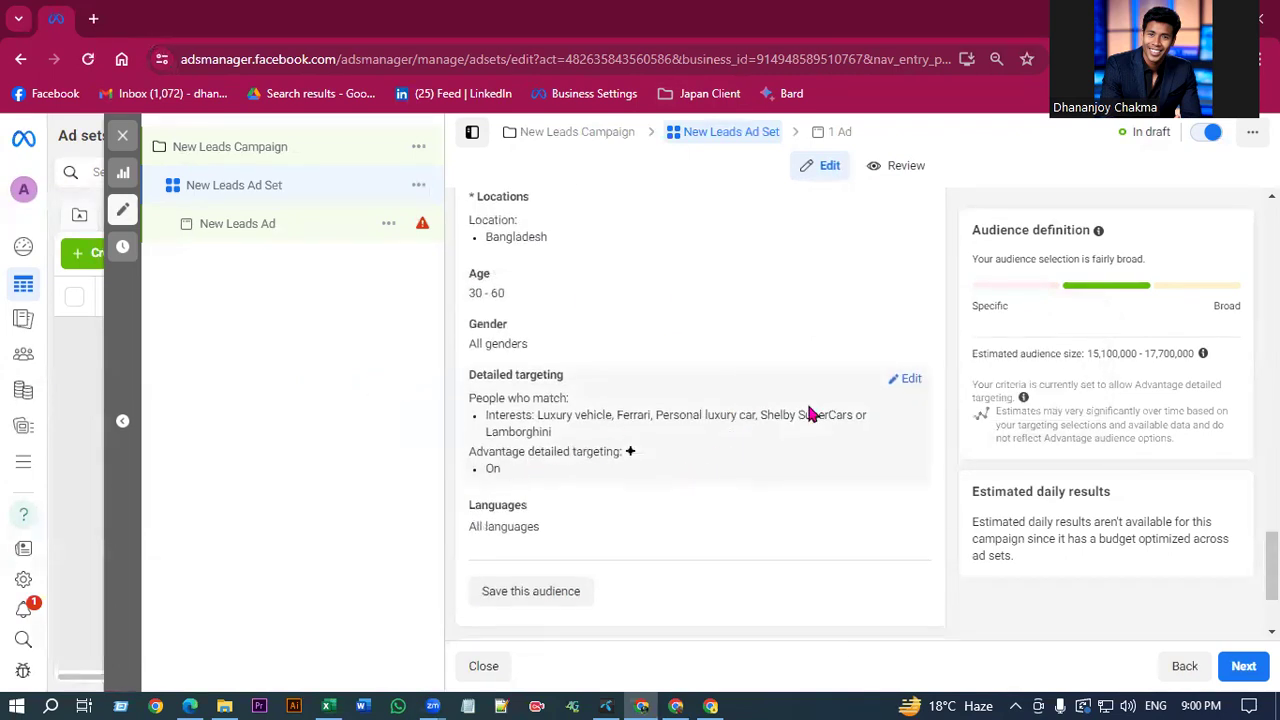
scroll(700, 440, down, 1)
click(545, 498)
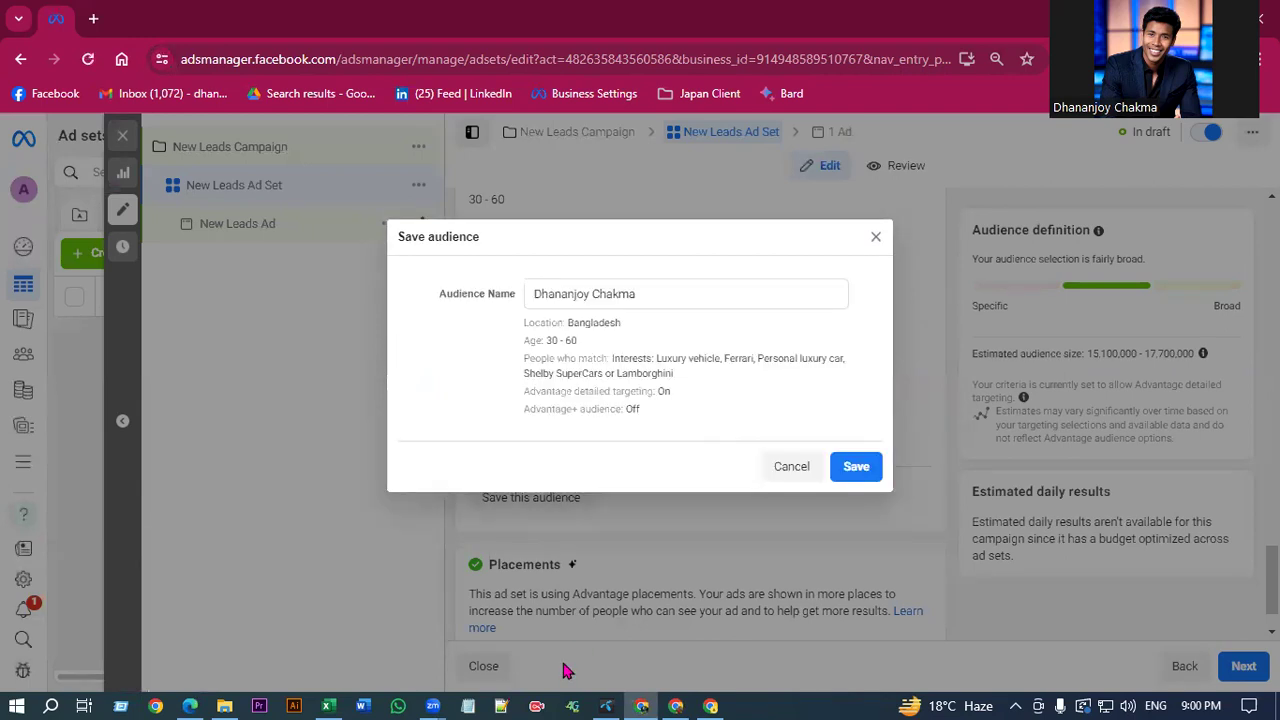
click(592, 294)
triple_click(606, 300)
click(660, 294)
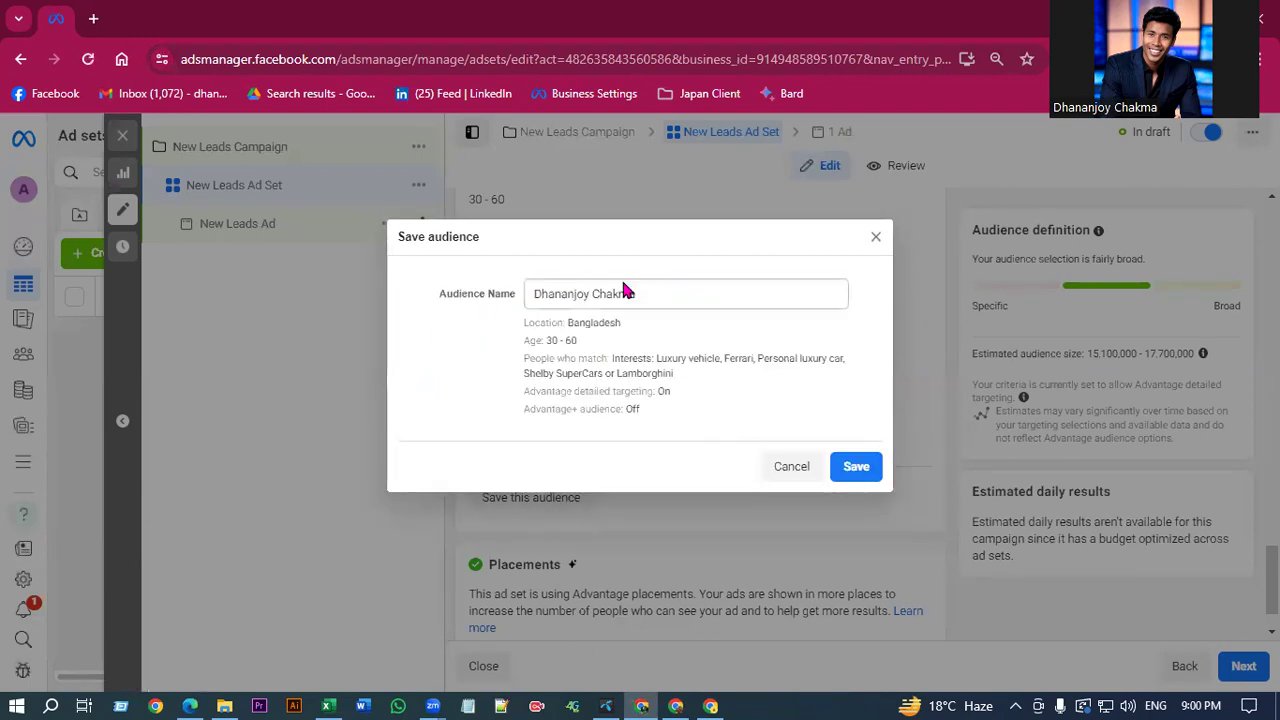
click(853, 478)
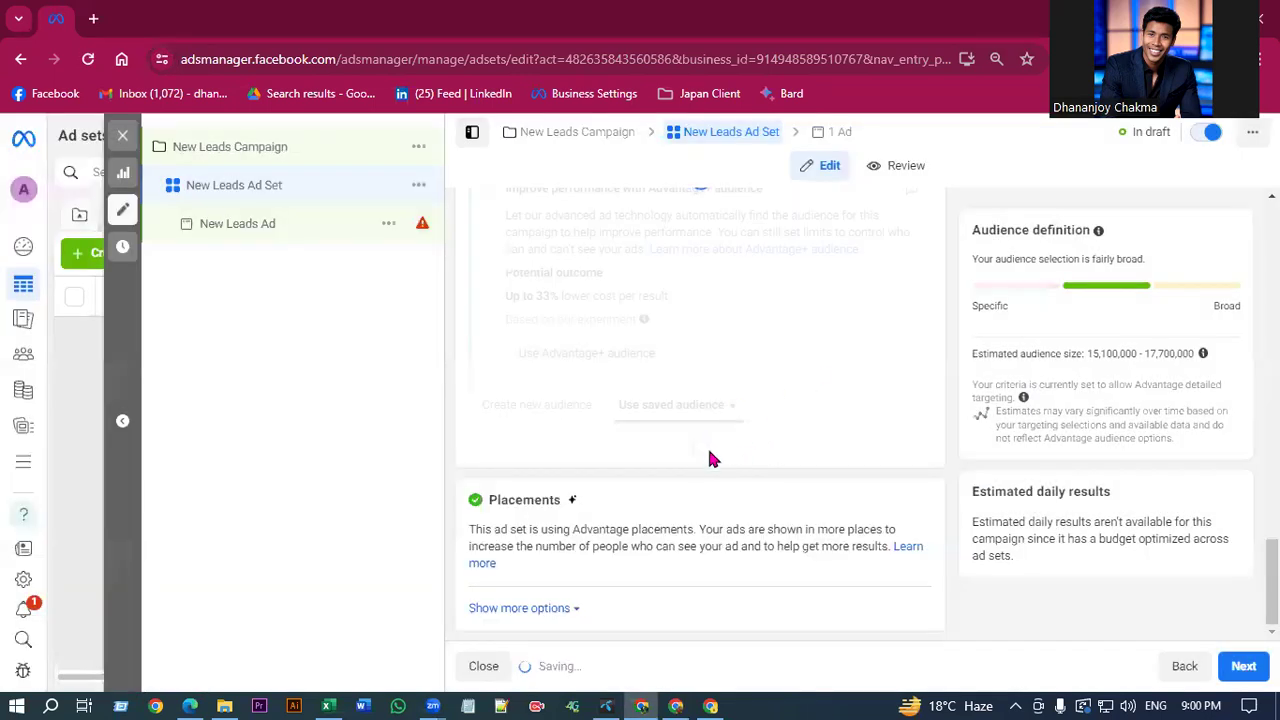
Look over the audience section and switch it back to creating a new audience.
scroll(707, 445, up, 6)
scroll(707, 450, down, 2)
scroll(710, 460, down, 3)
scroll(724, 482, up, 5)
scroll(722, 480, down, 6)
click(565, 519)
Search the saved audiences for "d" and try to select the saved luxury car audience.
click(655, 406)
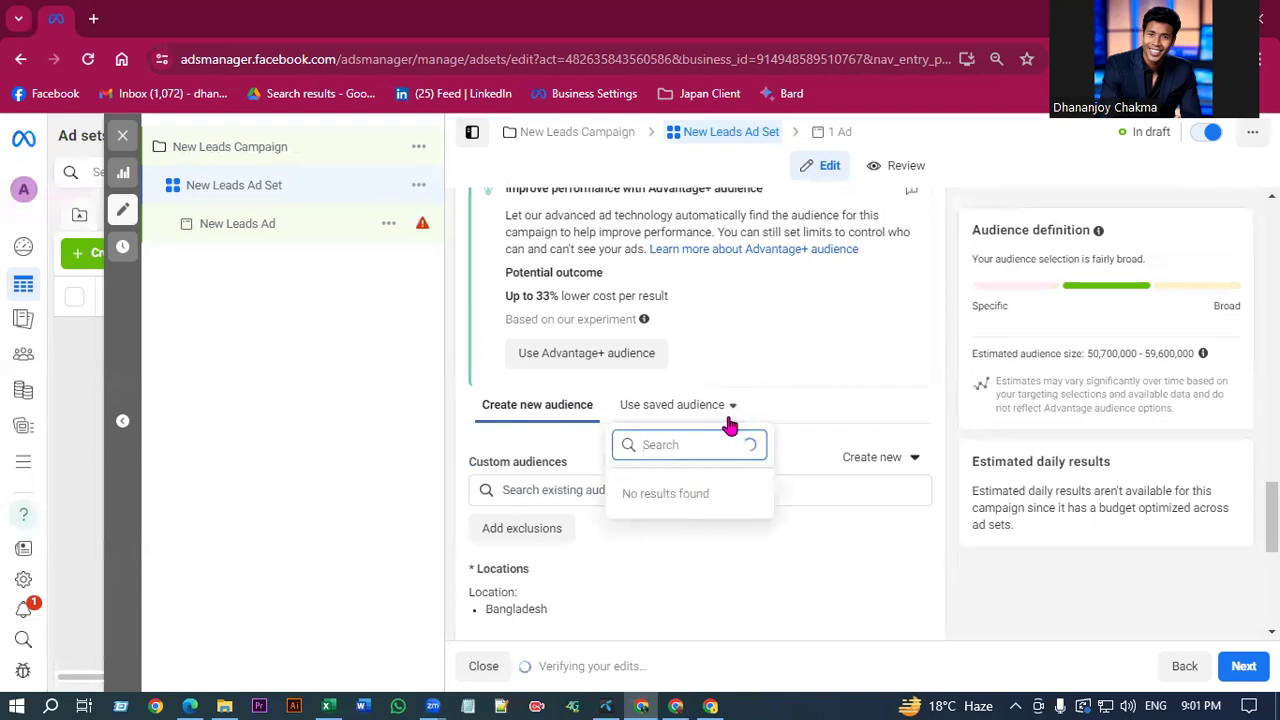
scroll(730, 427, down, 2)
text(d)
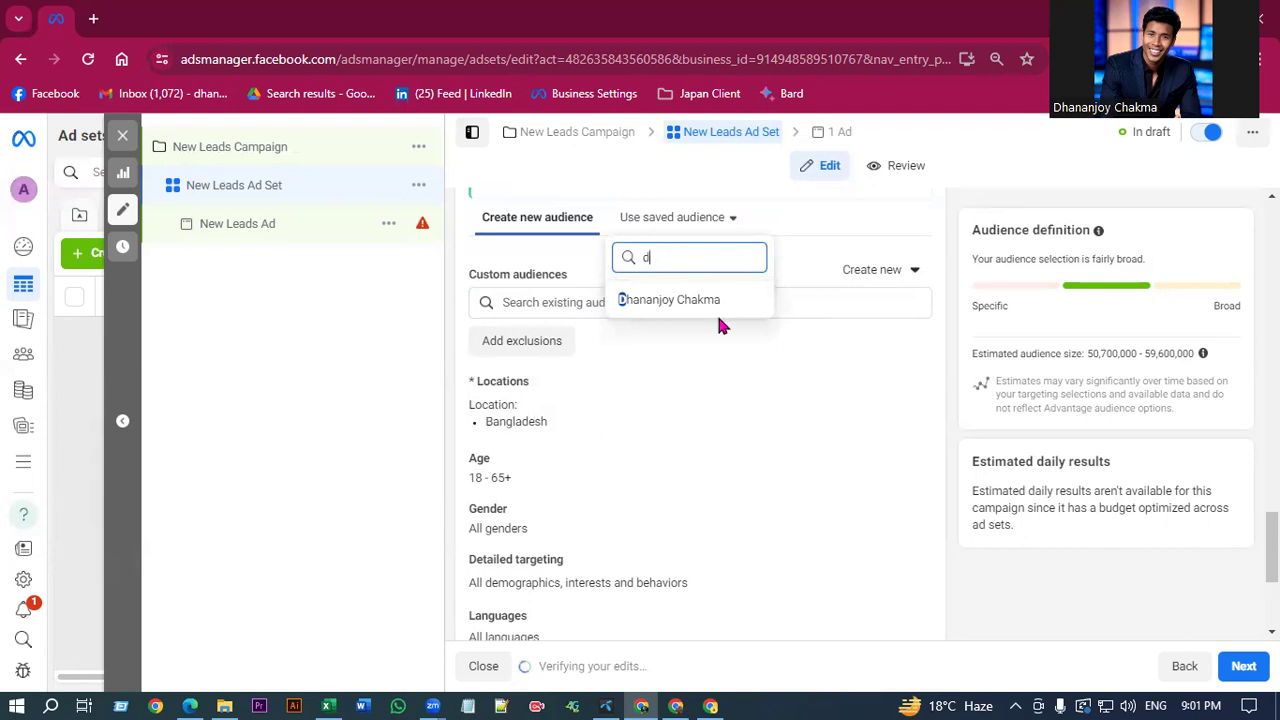
click(690, 300)
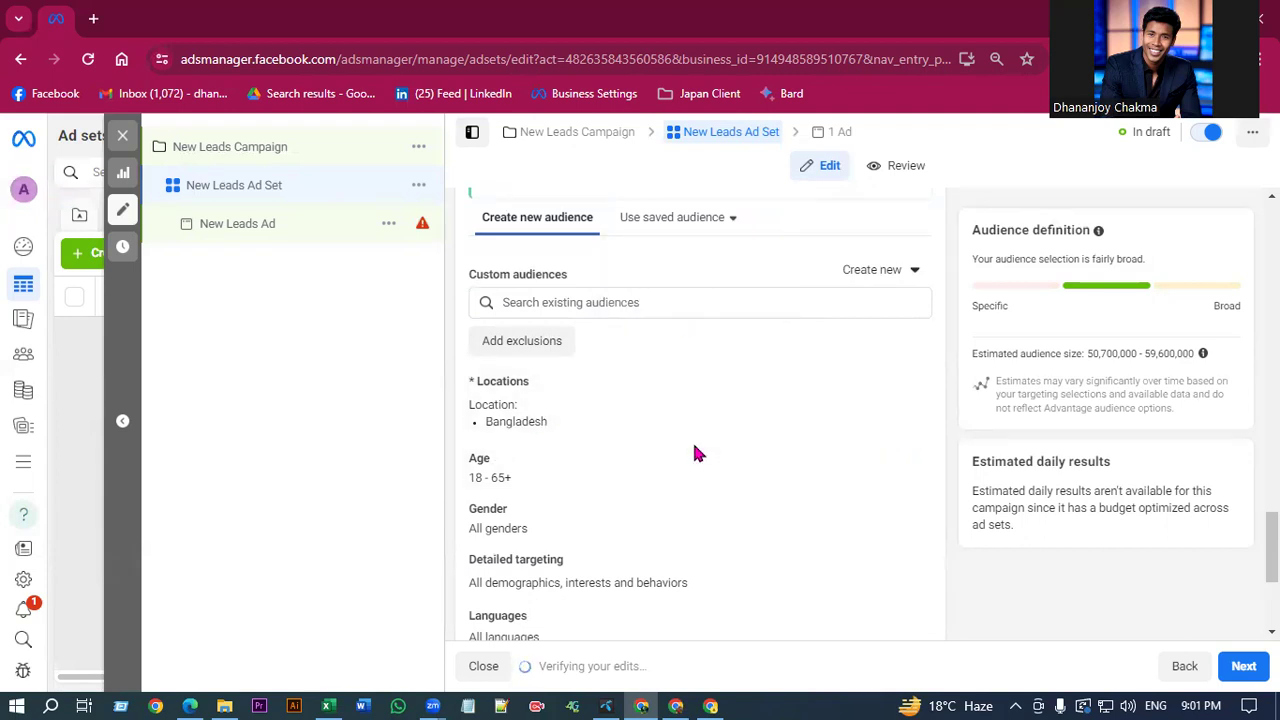
Repeat the saved audience search for "d" and check the ad set's location, age, gender and detailed targeting.
scroll(660, 380, up, 2)
click(684, 316)
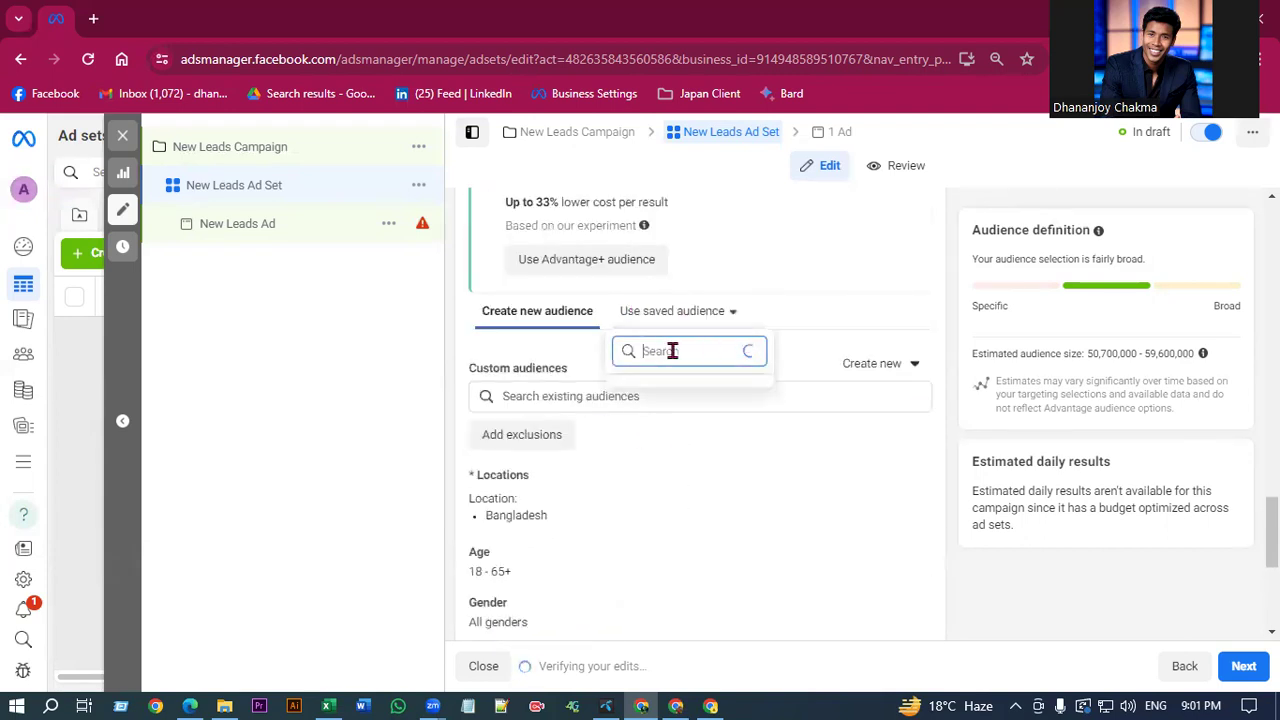
text(d)
scroll(698, 375, down, 1)
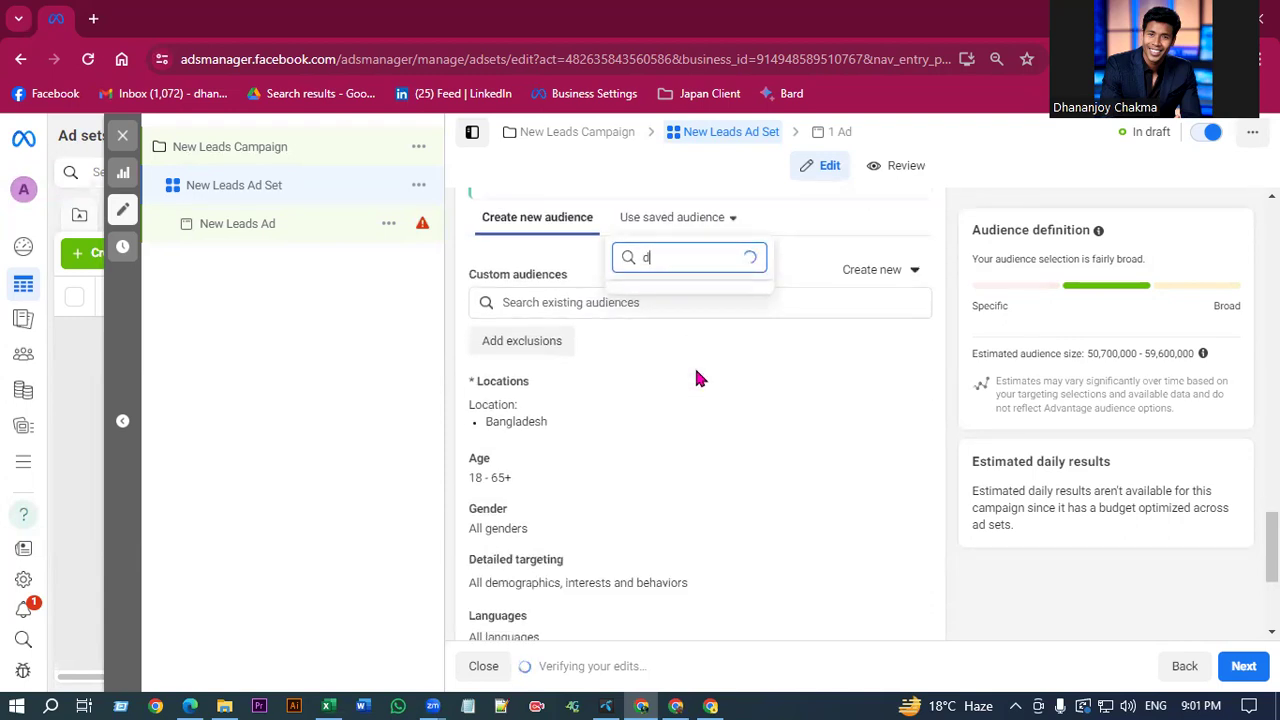
scroll(625, 408, down, 1)
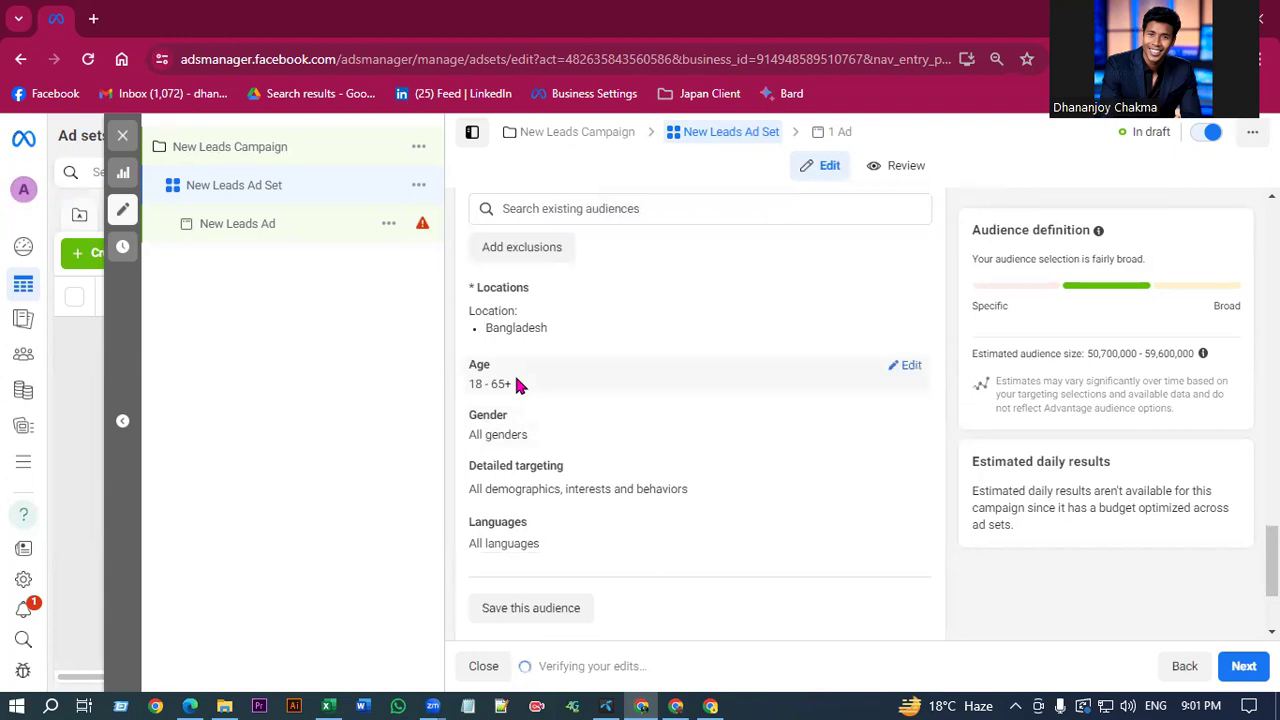
scroll(540, 380, down, 1)
scroll(603, 390, down, 1)
scroll(761, 385, up, 6)
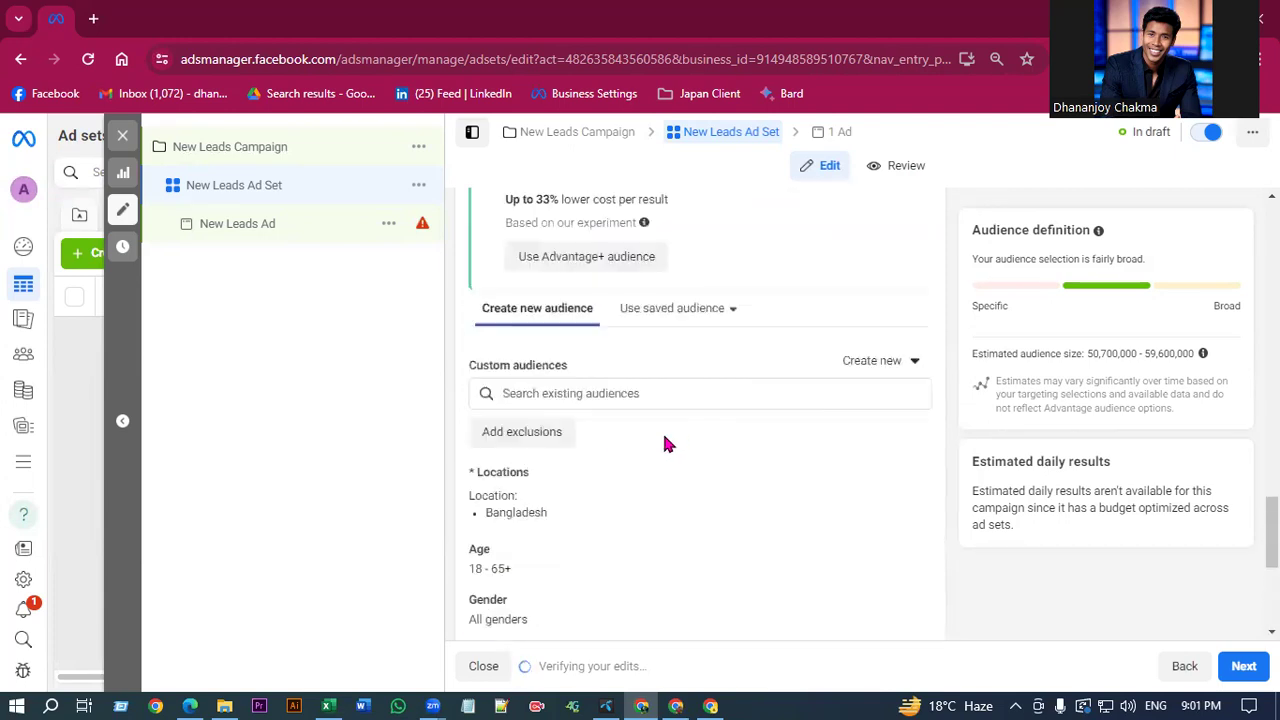
scroll(535, 505, up, 2)
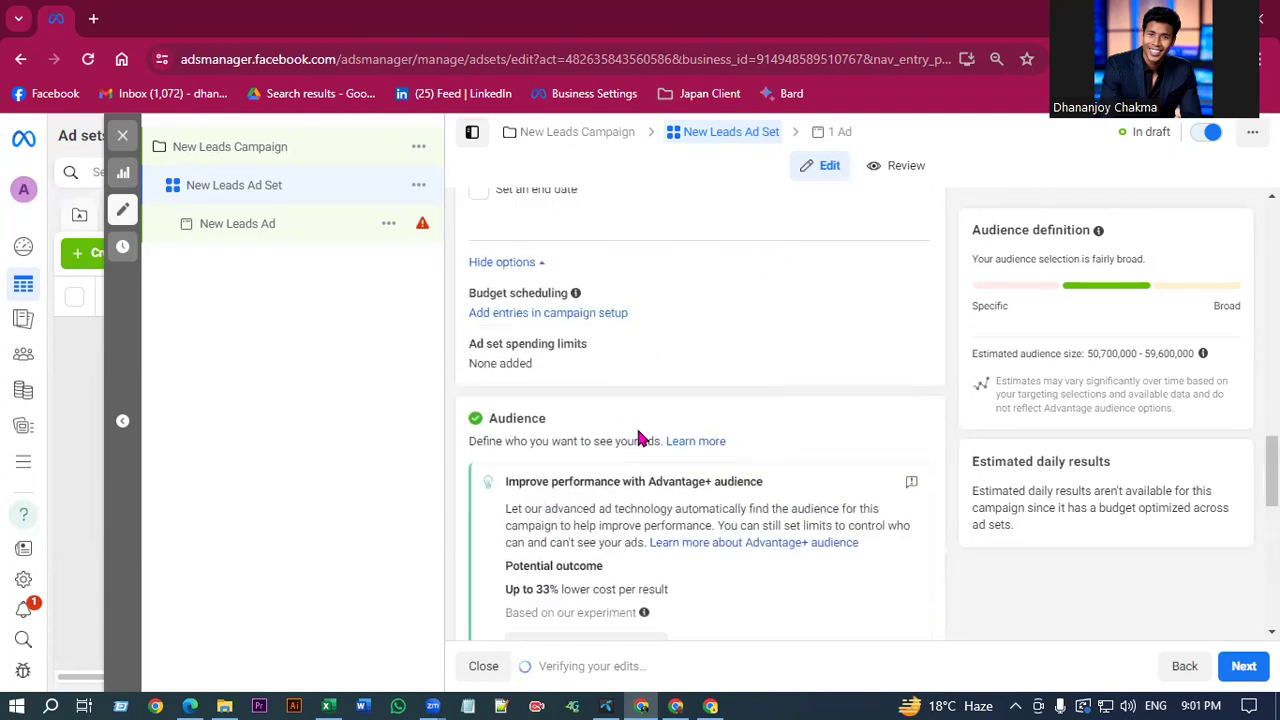
scroll(638, 435, up, 4)
scroll(642, 436, down, 7)
Apply the saved luxury car audience to the ad set and dismiss the Advantage detailed targeting notice.
click(667, 418)
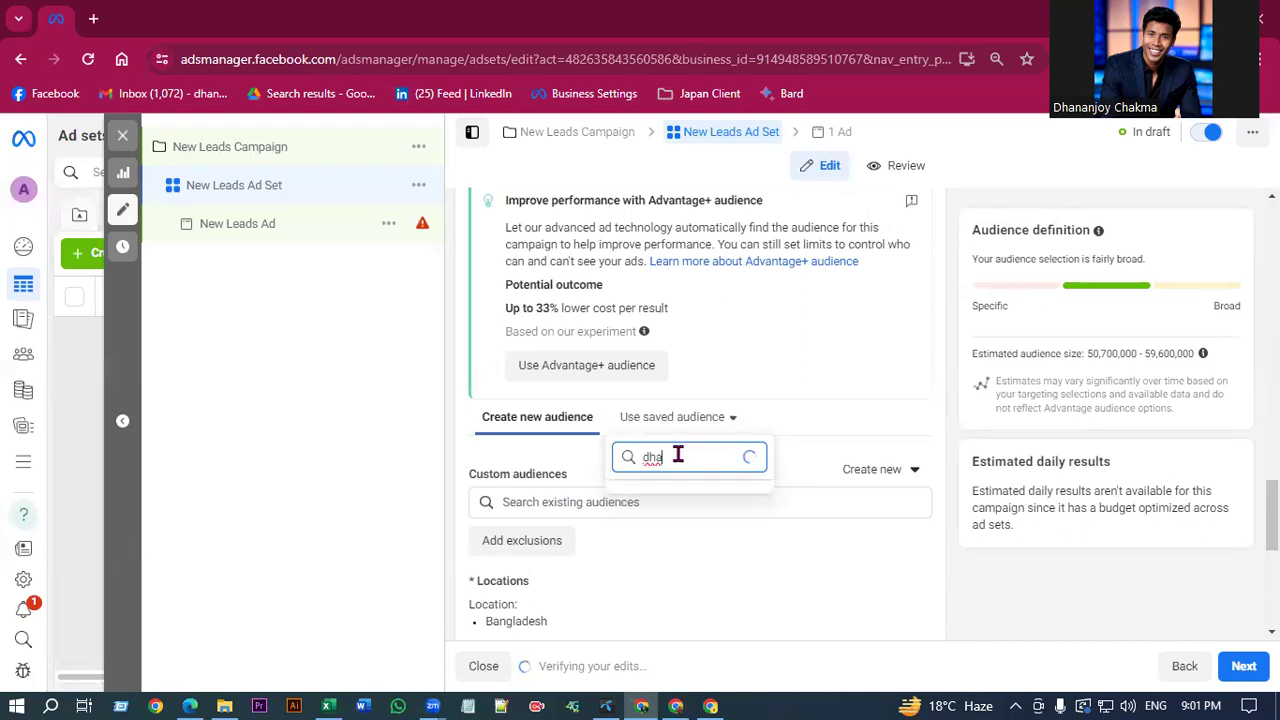
scroll(678, 455, down, 2)
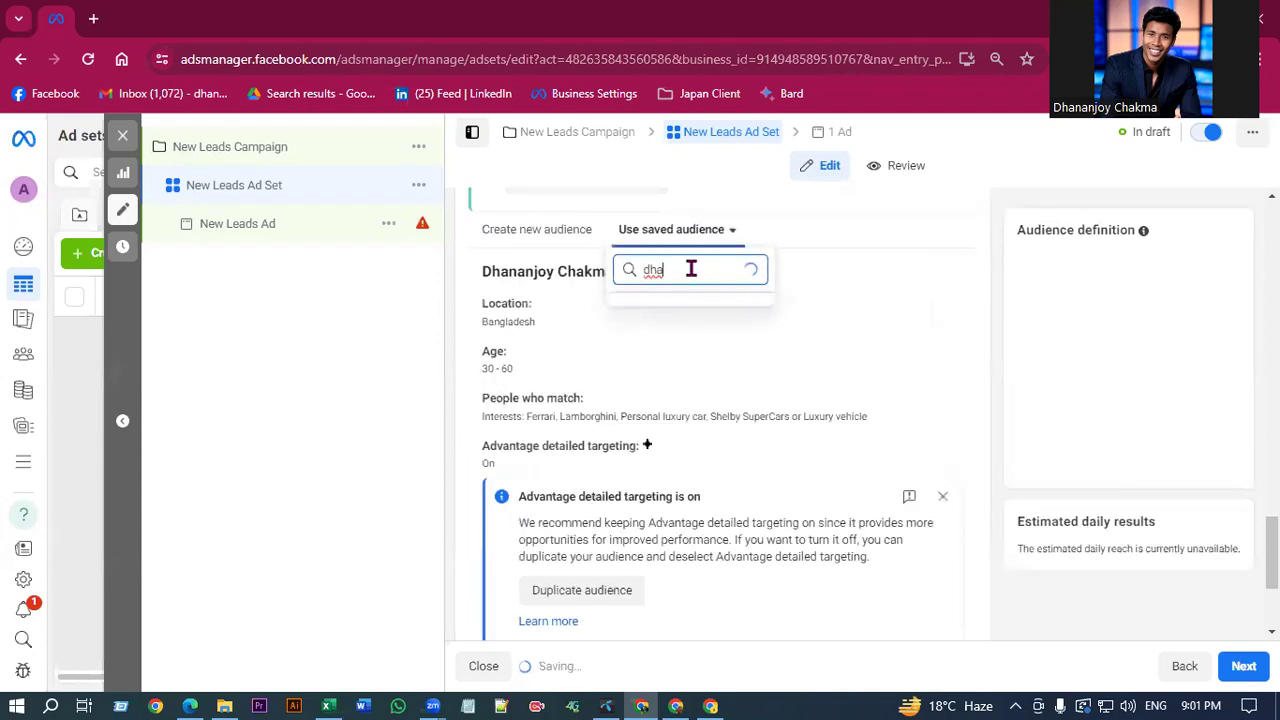
click(297, 423)
scroll(669, 400, down, 2)
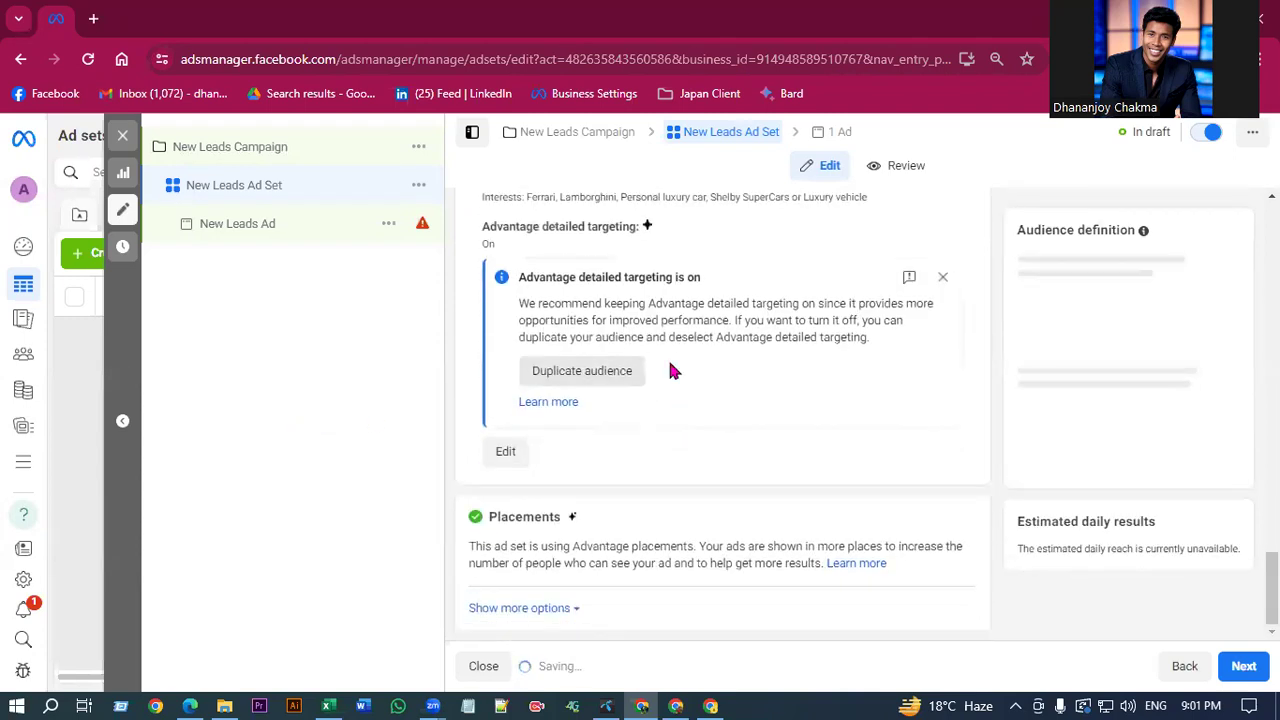
click(943, 278)
Check the applied audience and its estimated audience size, and continue to the New Leads Ad.
scroll(745, 560, up, 7)
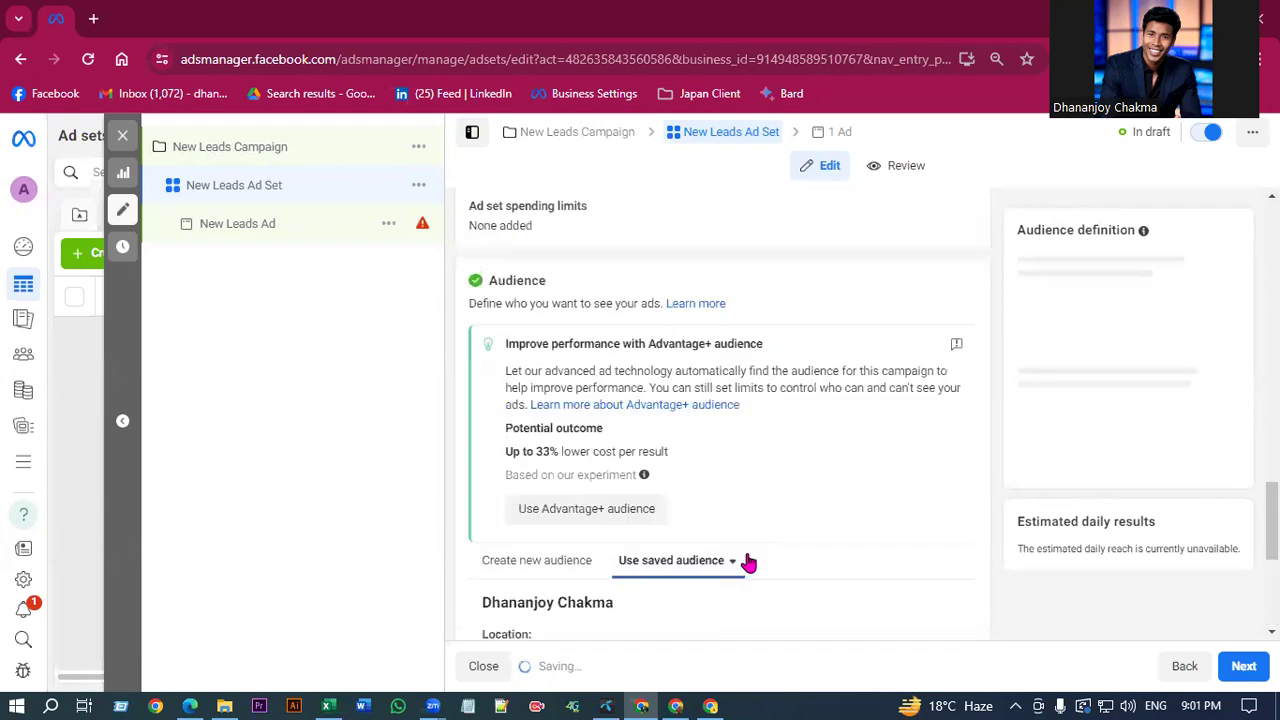
scroll(744, 540, down, 7)
scroll(745, 548, down, 1)
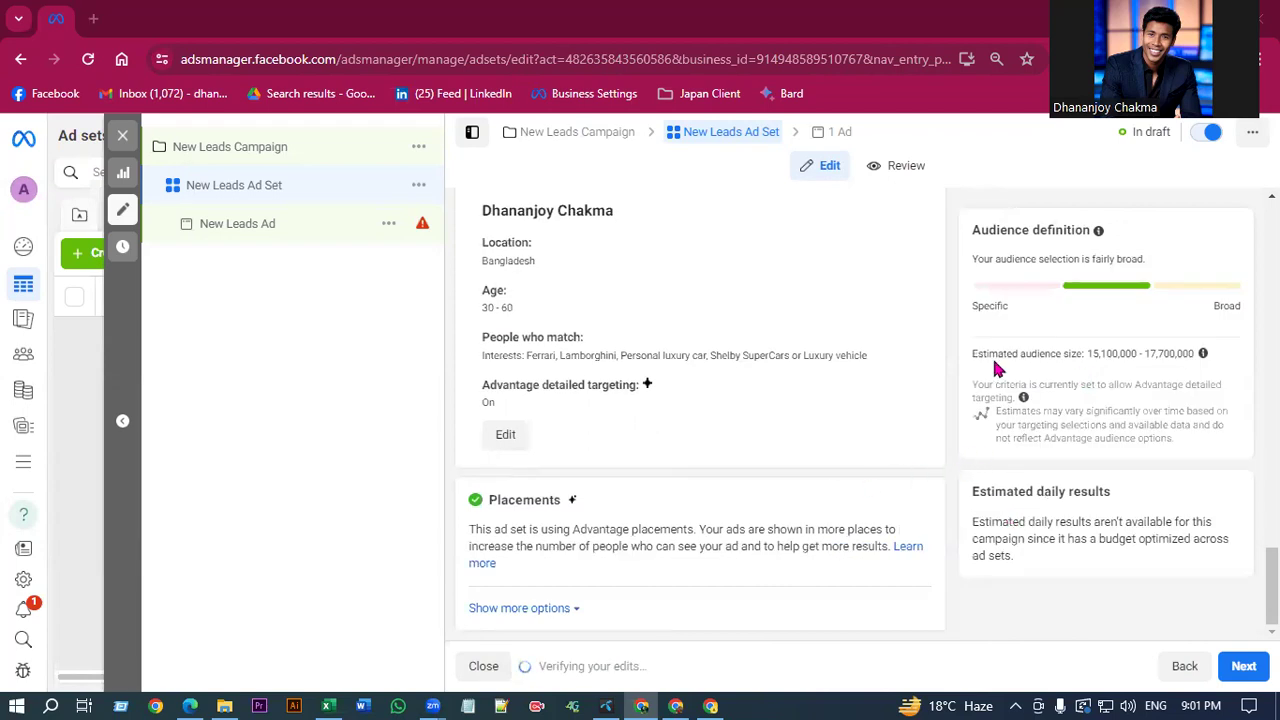
drag(995, 356, 1205, 352)
click(1057, 394)
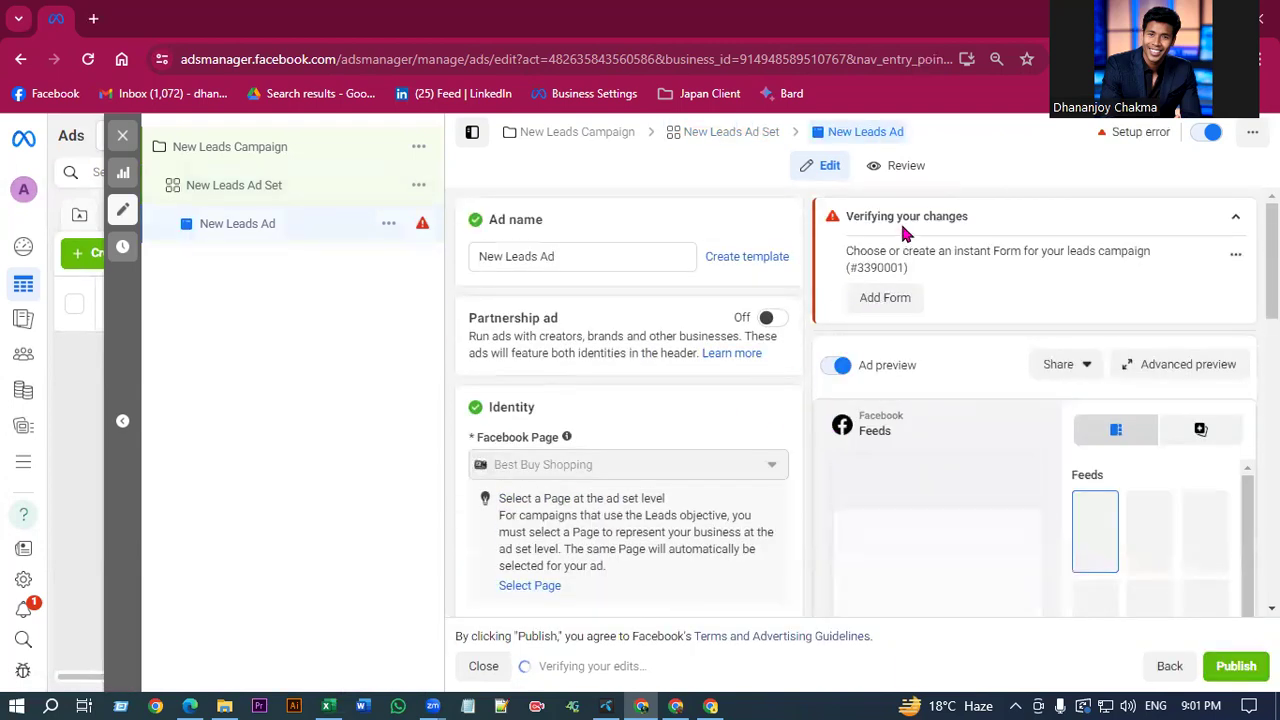
Examine the ad's setup error and the notice about choosing or creating an instant form for the leads campaign.
drag(848, 211, 968, 216)
click(857, 251)
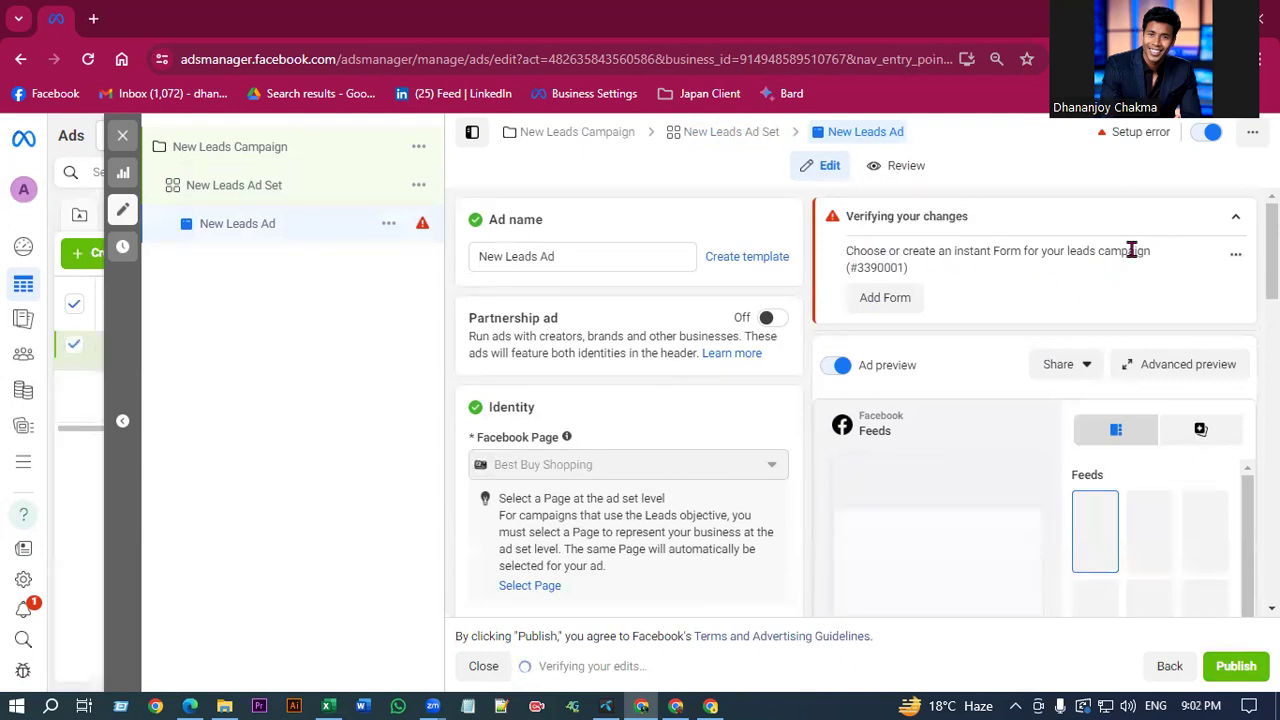
scroll(706, 474, down, 3)
scroll(706, 474, up, 3)
triple_click(857, 251)
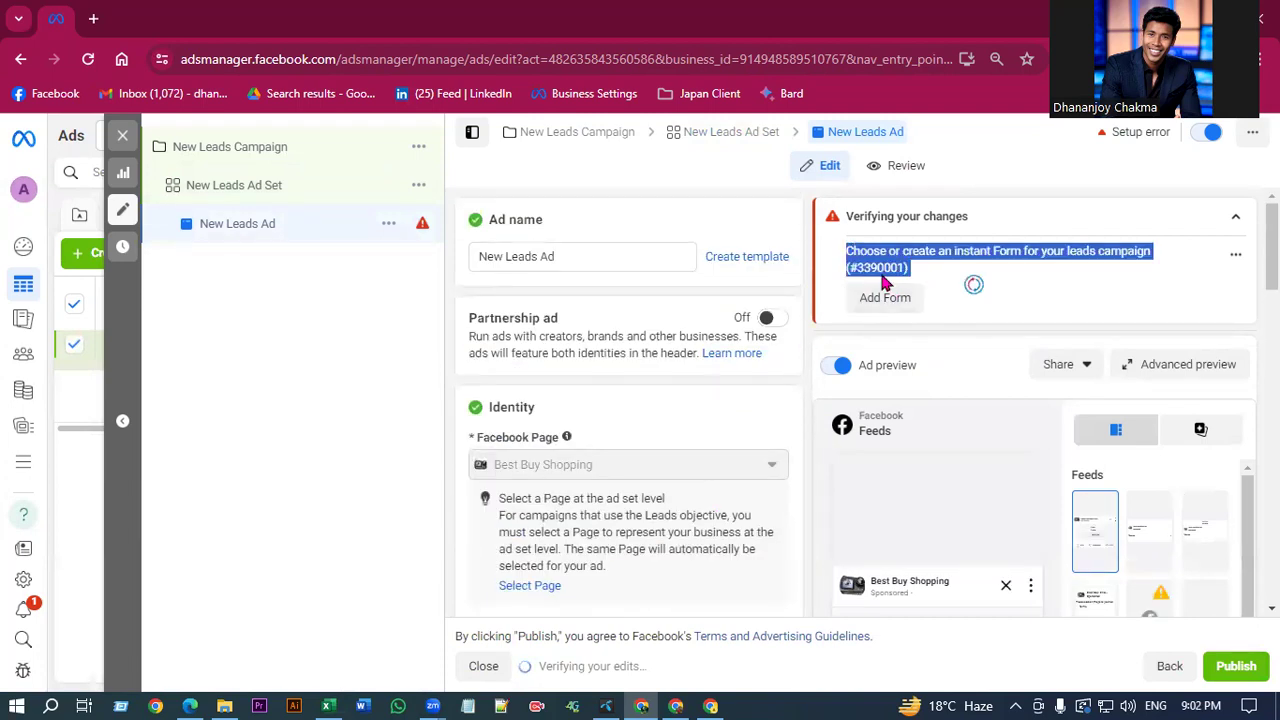
click(870, 262)
mouse_move(914, 252)
mouse_down()
mouse_move(829, 250)
mouse_move(905, 268)
mouse_up()
click(845, 258)
scroll(586, 443, down, 1)
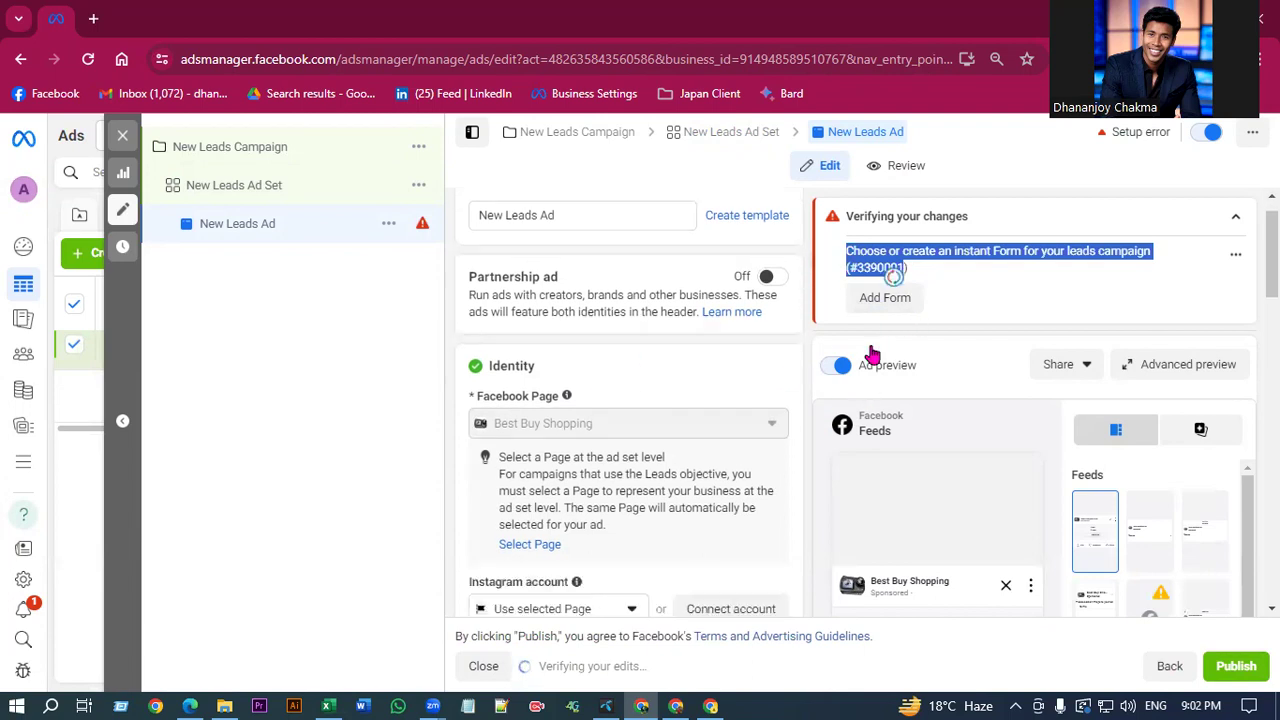
click(1043, 232)
drag(1083, 153, 1121, 152)
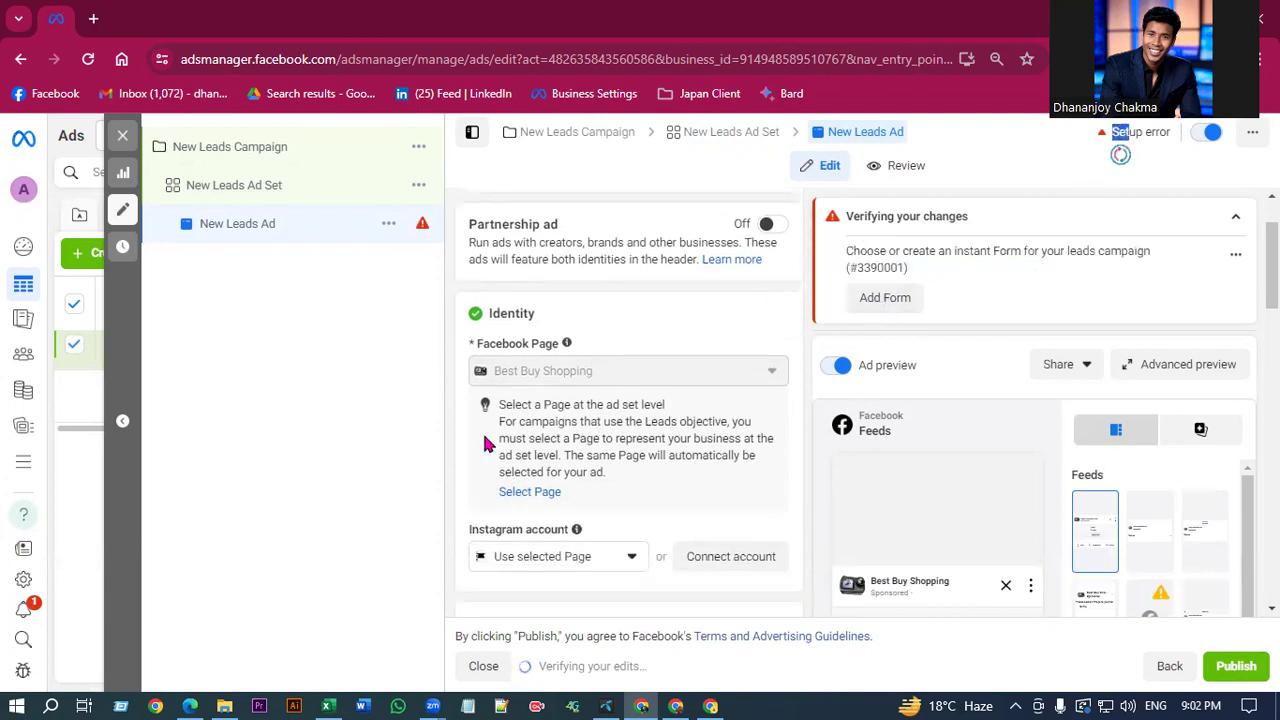
Recheck the instant form notice against the ad's Identity section and follow its Page selection link to the ad set.
scroll(741, 357, up, 1)
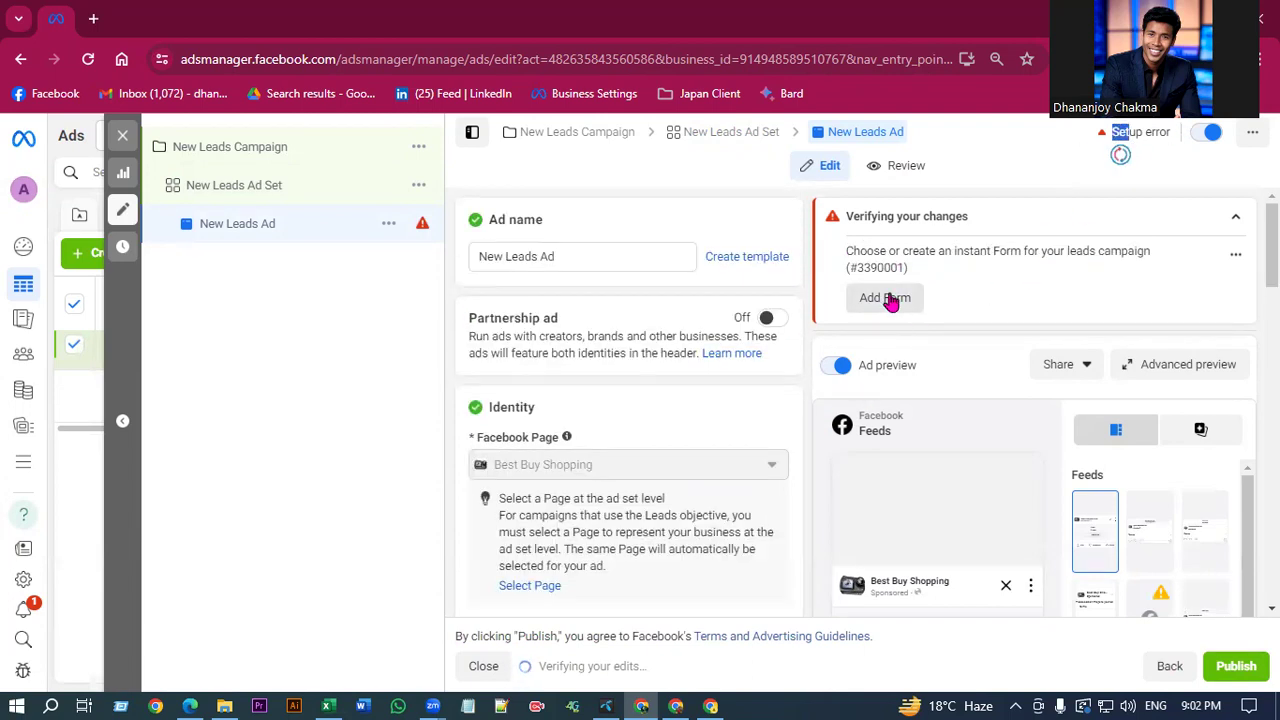
drag(934, 266, 853, 252)
click(894, 255)
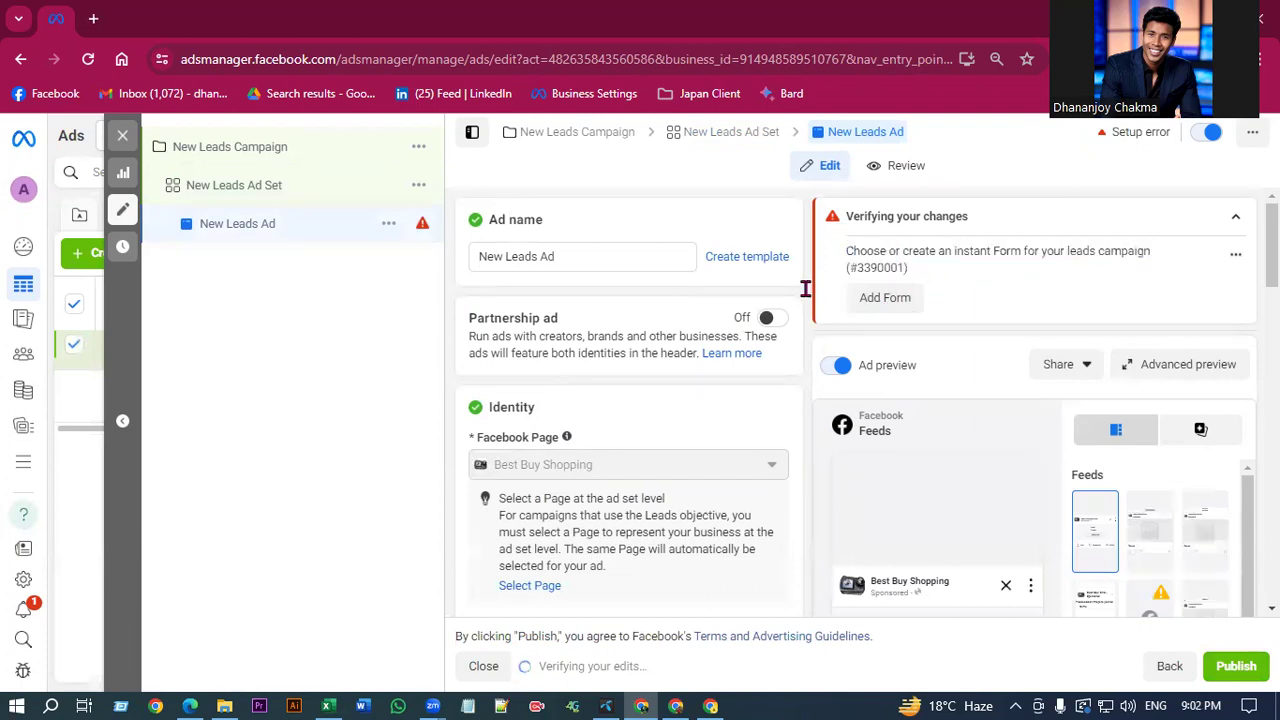
scroll(560, 405, down, 2)
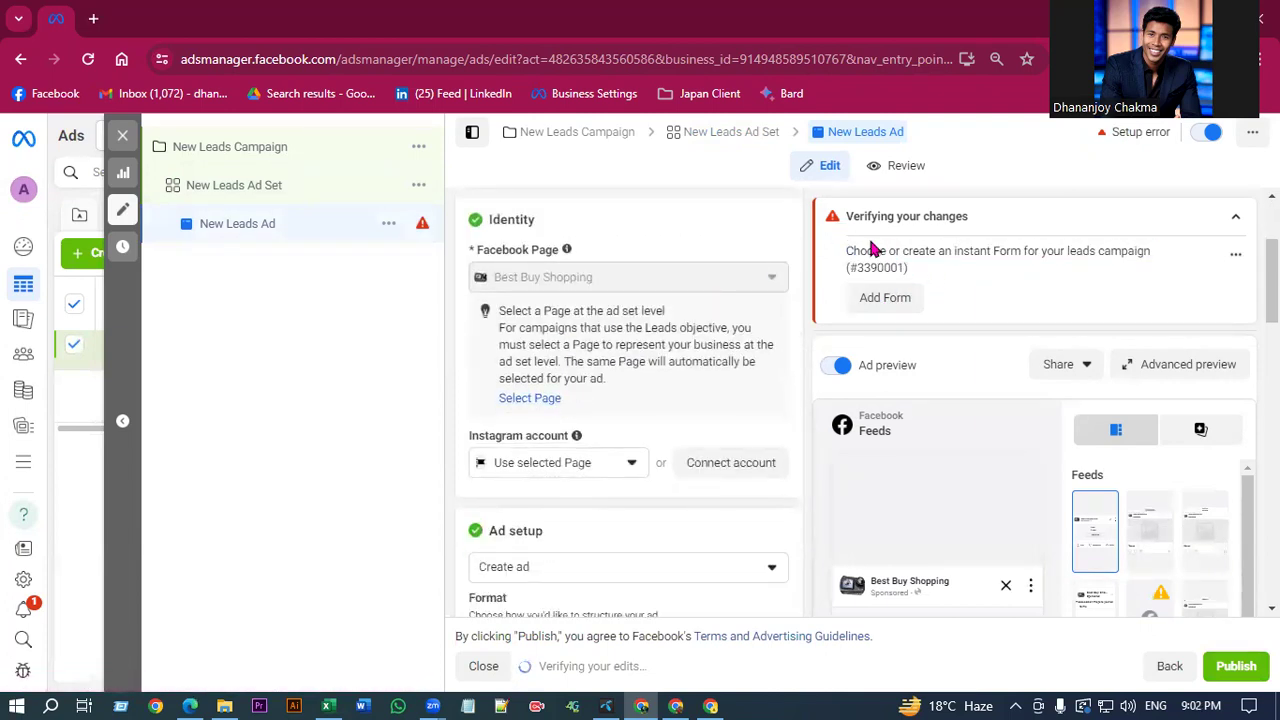
drag(872, 248, 958, 282)
scroll(595, 502, down, 2)
scroll(590, 490, up, 2)
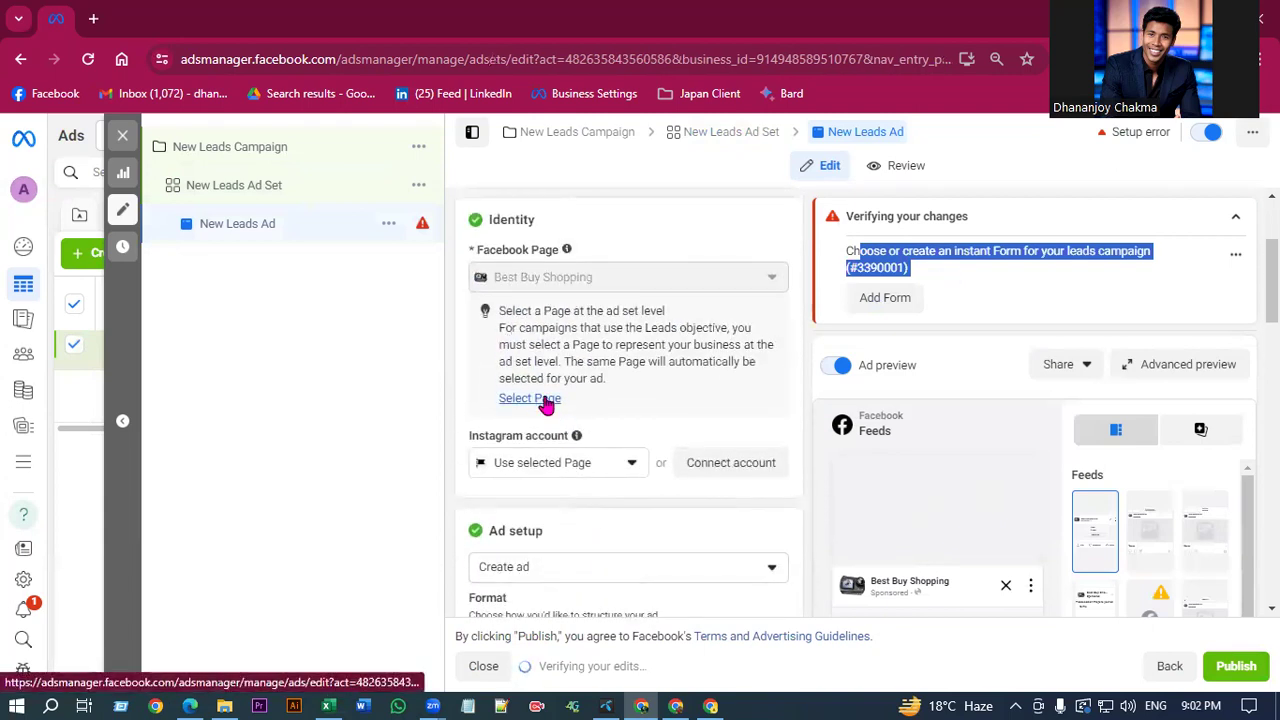
click(543, 400)
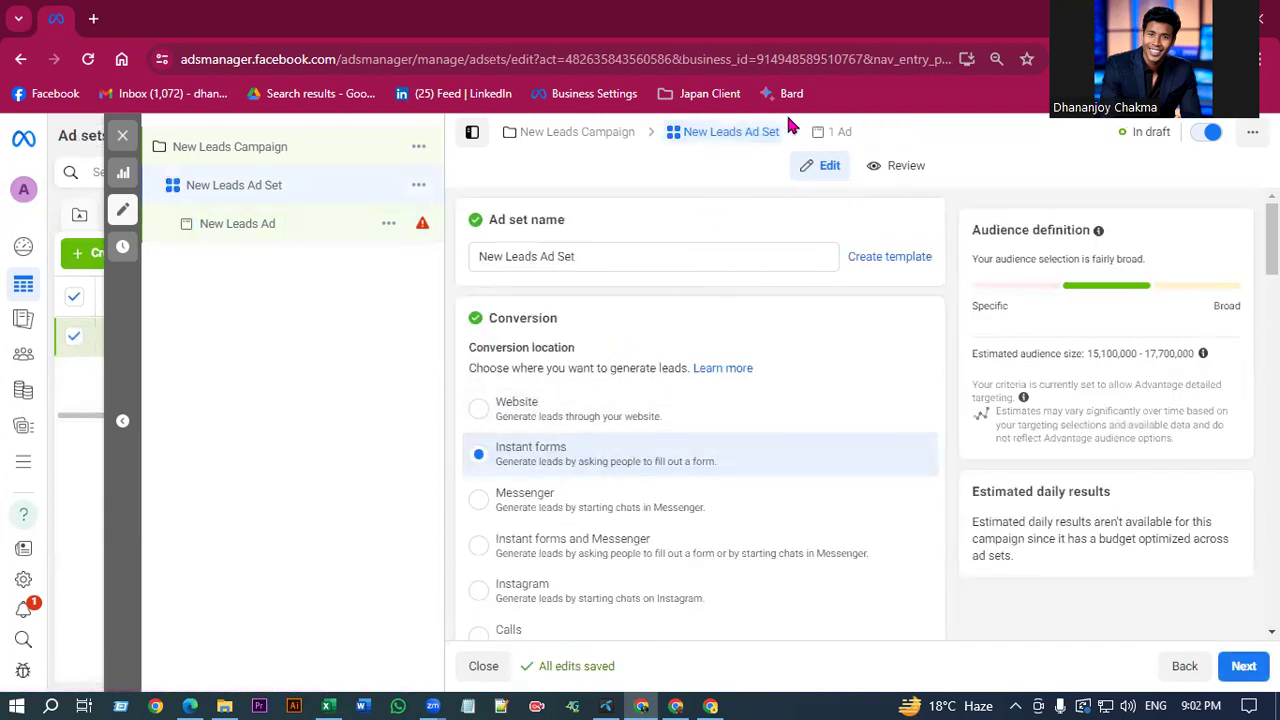
Return to the New Leads Ad and start adding an image to its ad creative.
click(829, 131)
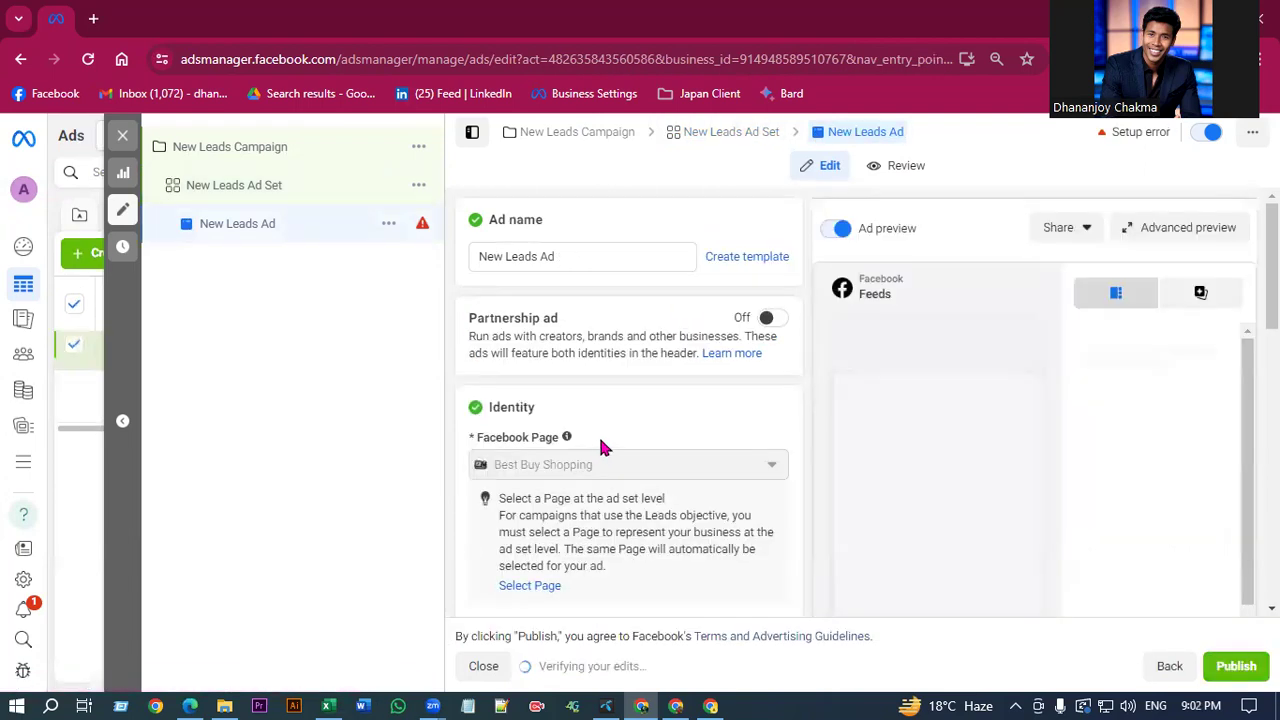
scroll(649, 462, down, 3)
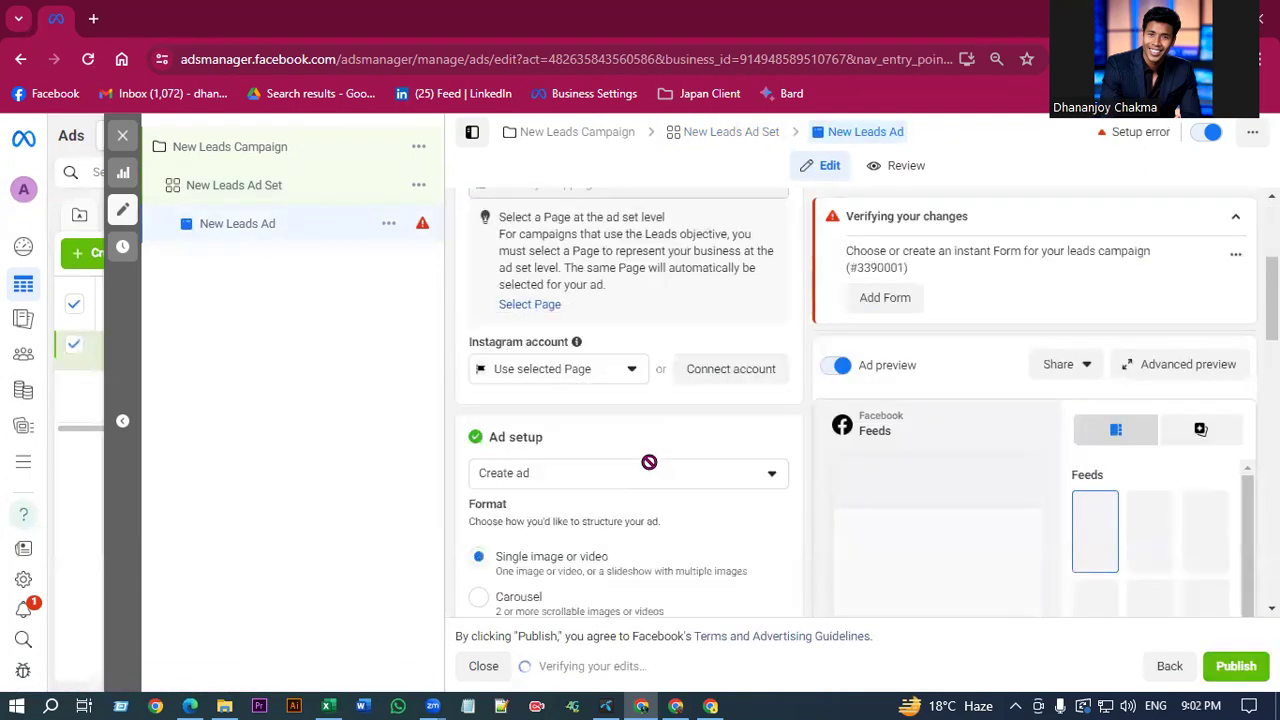
click(592, 370)
click(409, 401)
scroll(650, 370, down, 3)
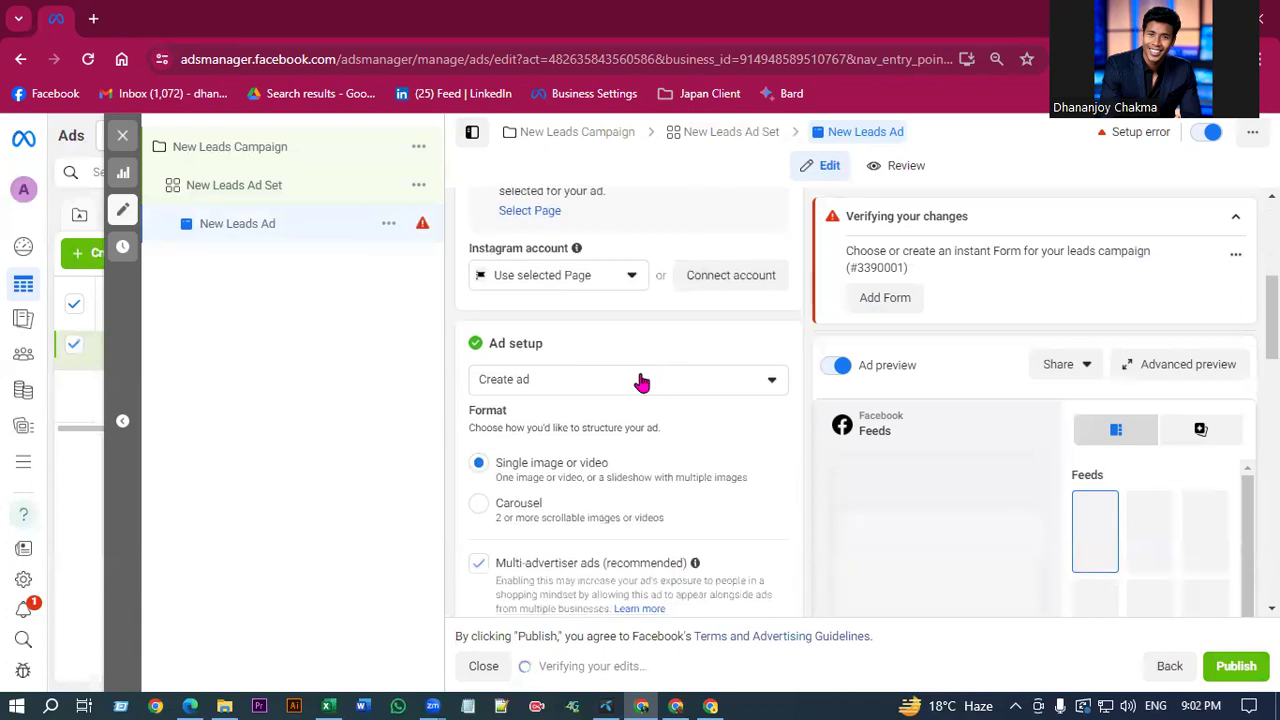
scroll(517, 294, down, 2)
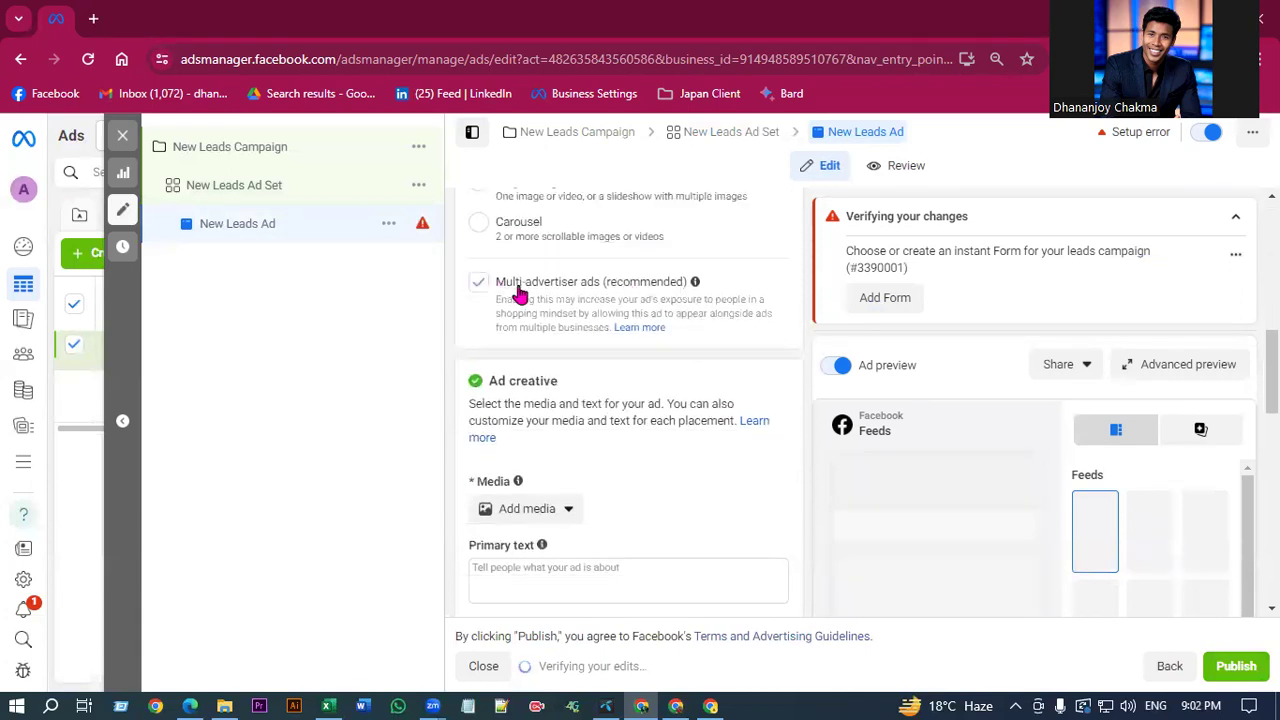
click(549, 424)
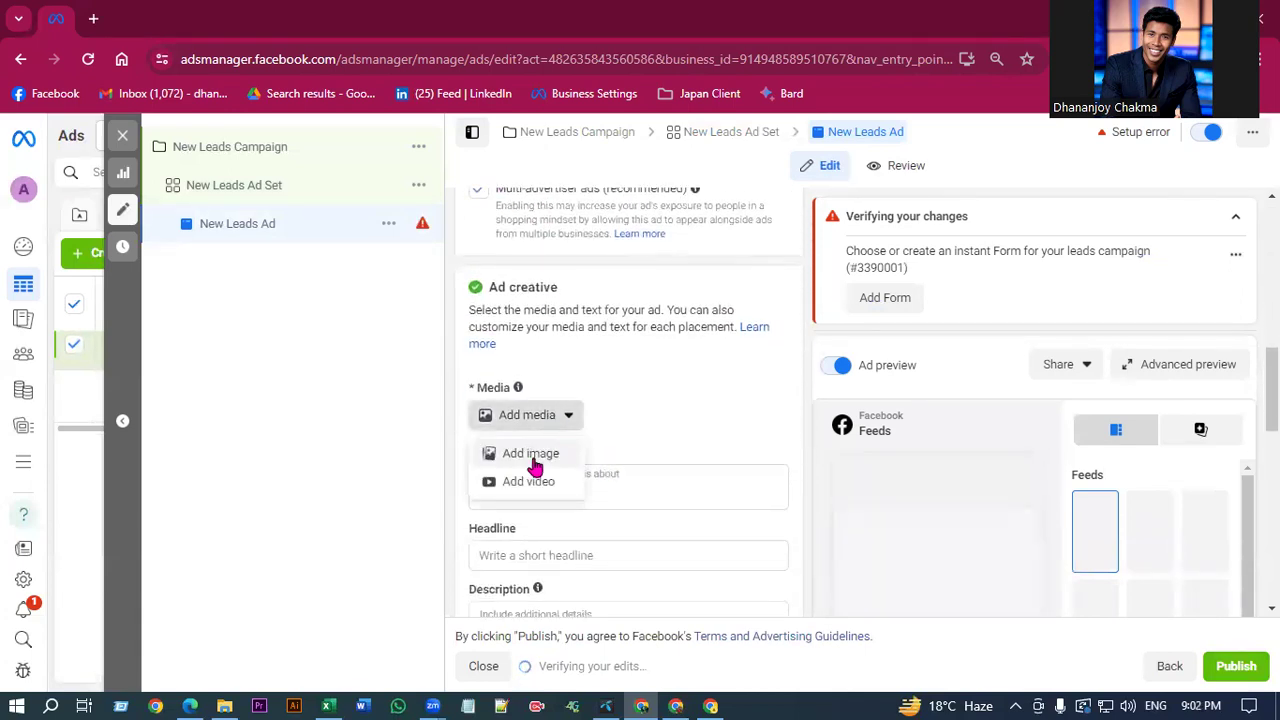
click(533, 456)
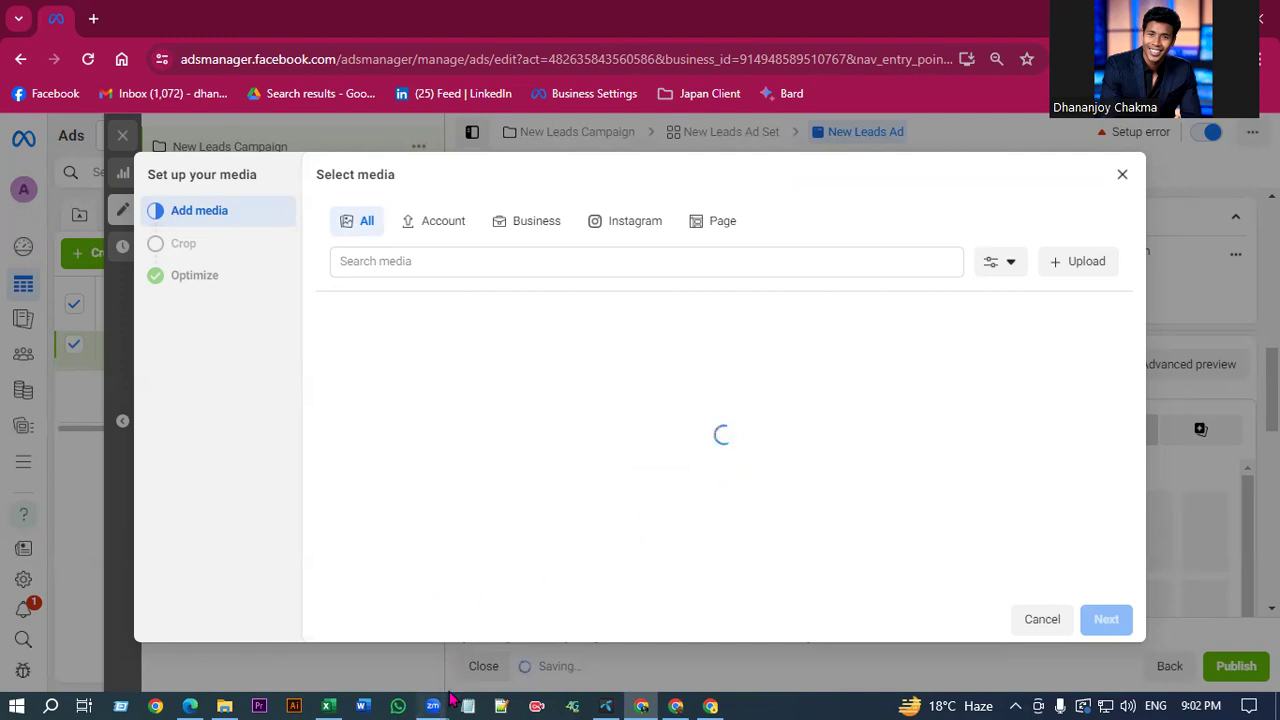
mouse_move(433, 706)
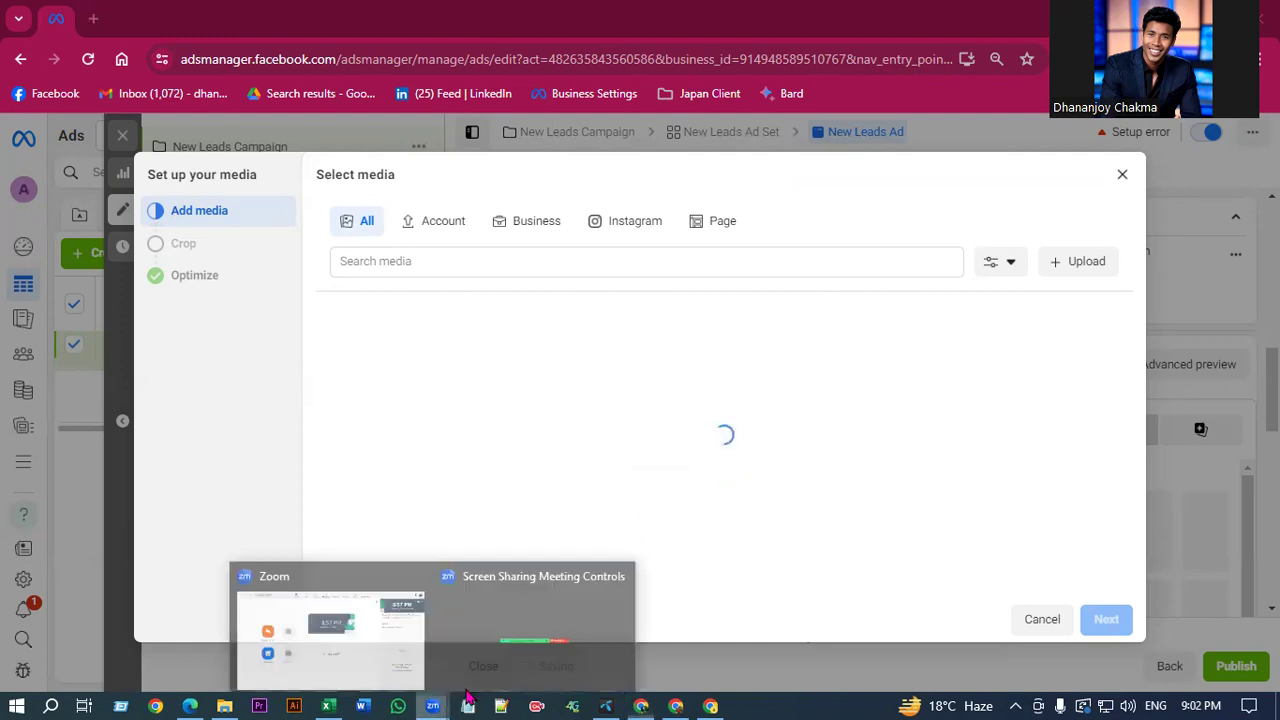
click(514, 651)
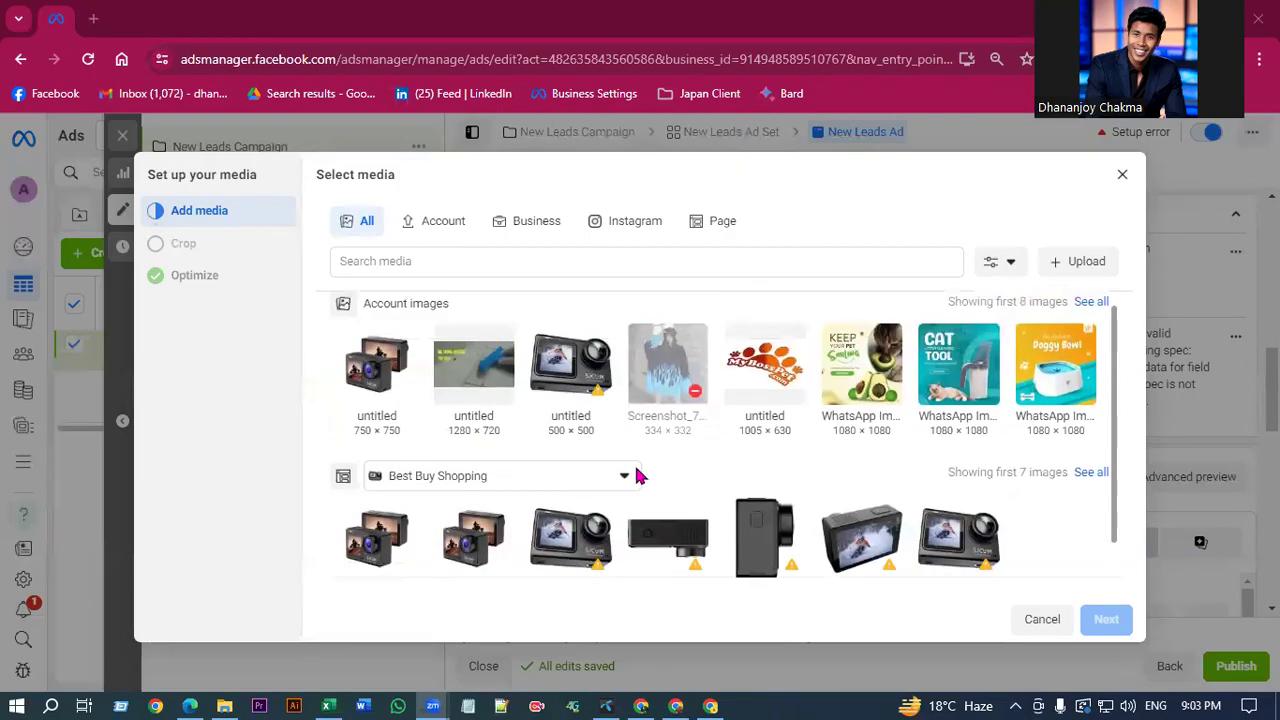
Upload the image "new pic card 2" from the talipalm USA Car lead folder to the ad's media.
scroll(770, 455, down, 1)
scroll(751, 434, up, 1)
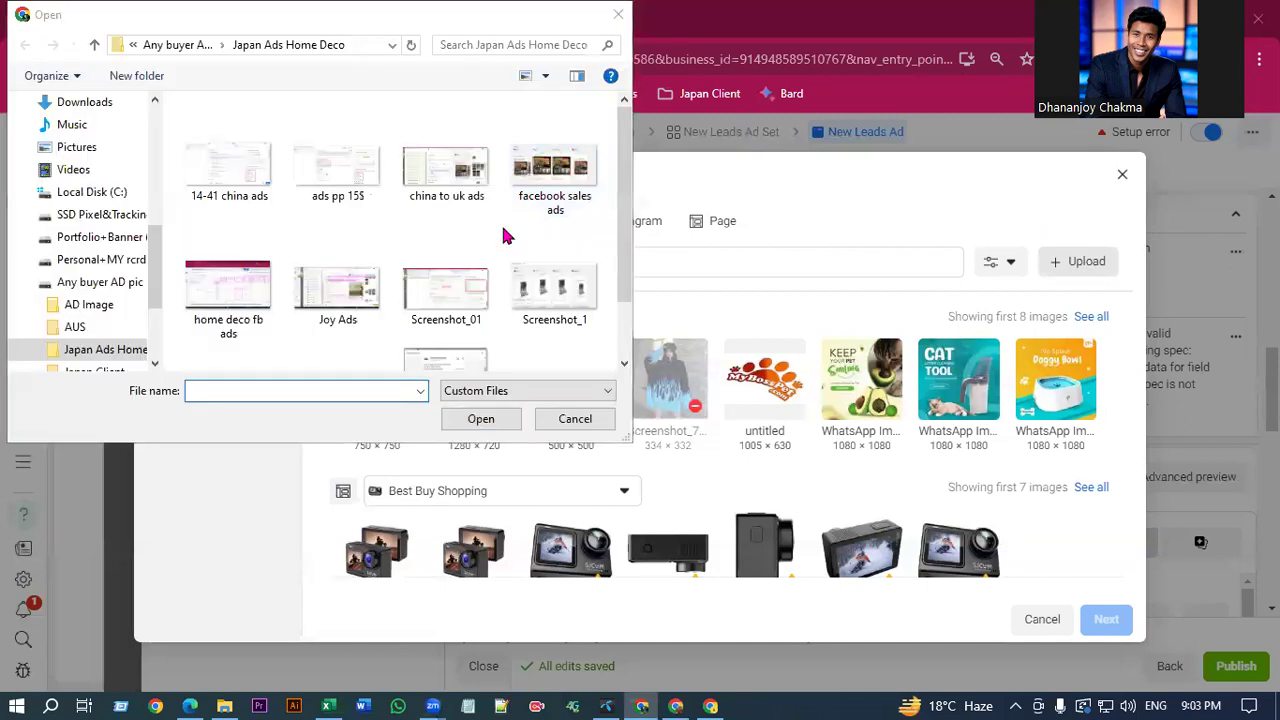
scroll(110, 328, down, 1)
click(95, 304)
click(100, 327)
scroll(337, 289, down, 3)
scroll(338, 293, up, 2)
scroll(337, 290, up, 1)
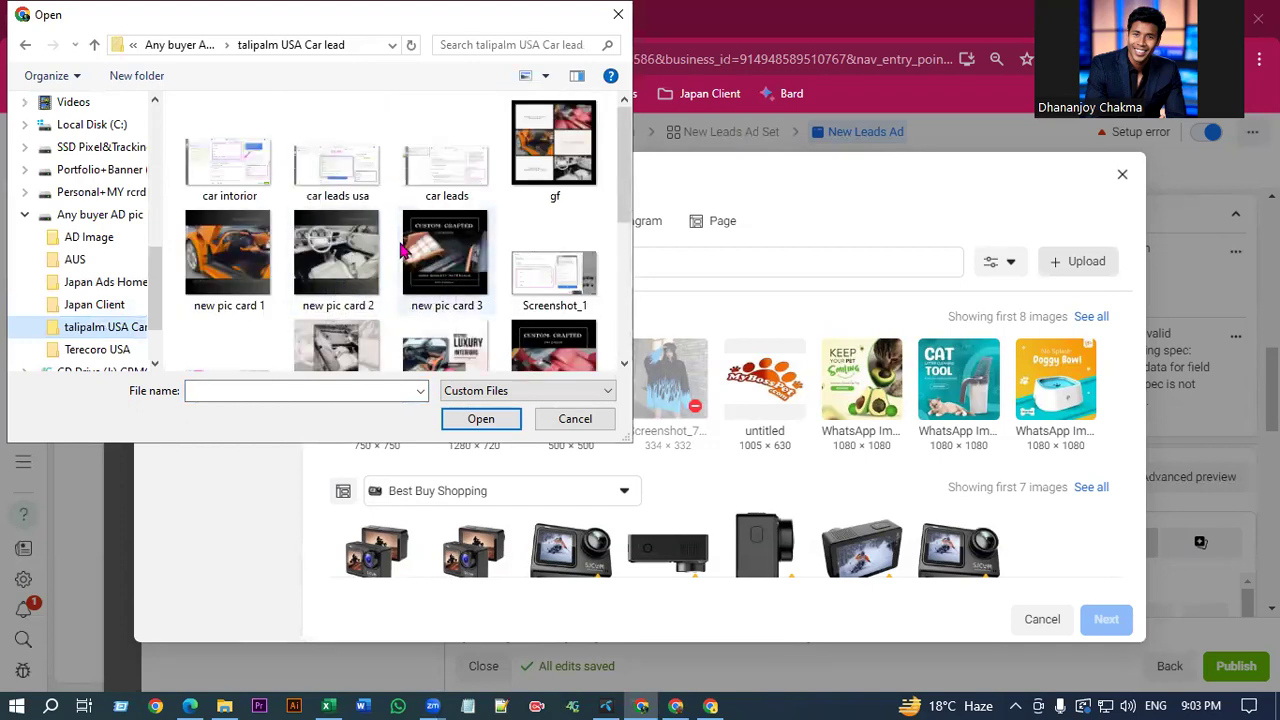
click(337, 258)
click(481, 419)
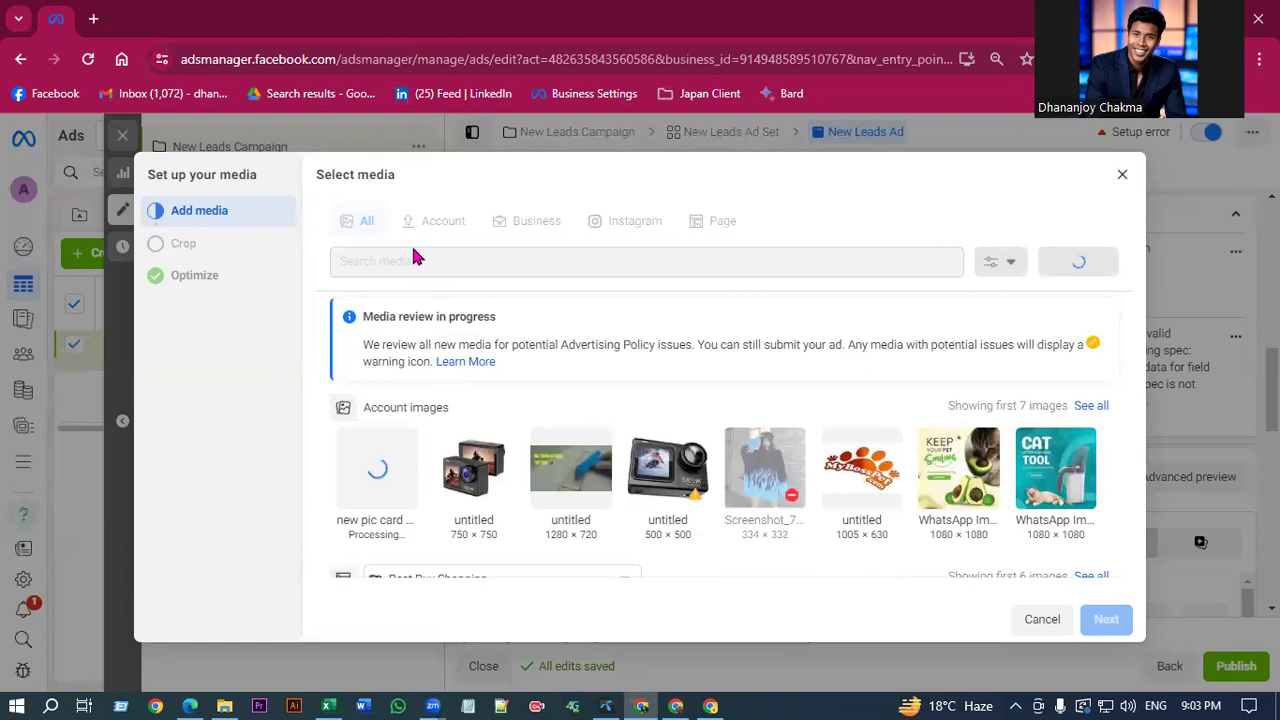
Apply the uploaded car interior image to the ad with the suggested placement crops and Advantage+ creative optimizations.
scroll(420, 400, down, 1)
scroll(395, 448, up, 1)
scroll(404, 470, down, 2)
scroll(430, 444, up, 2)
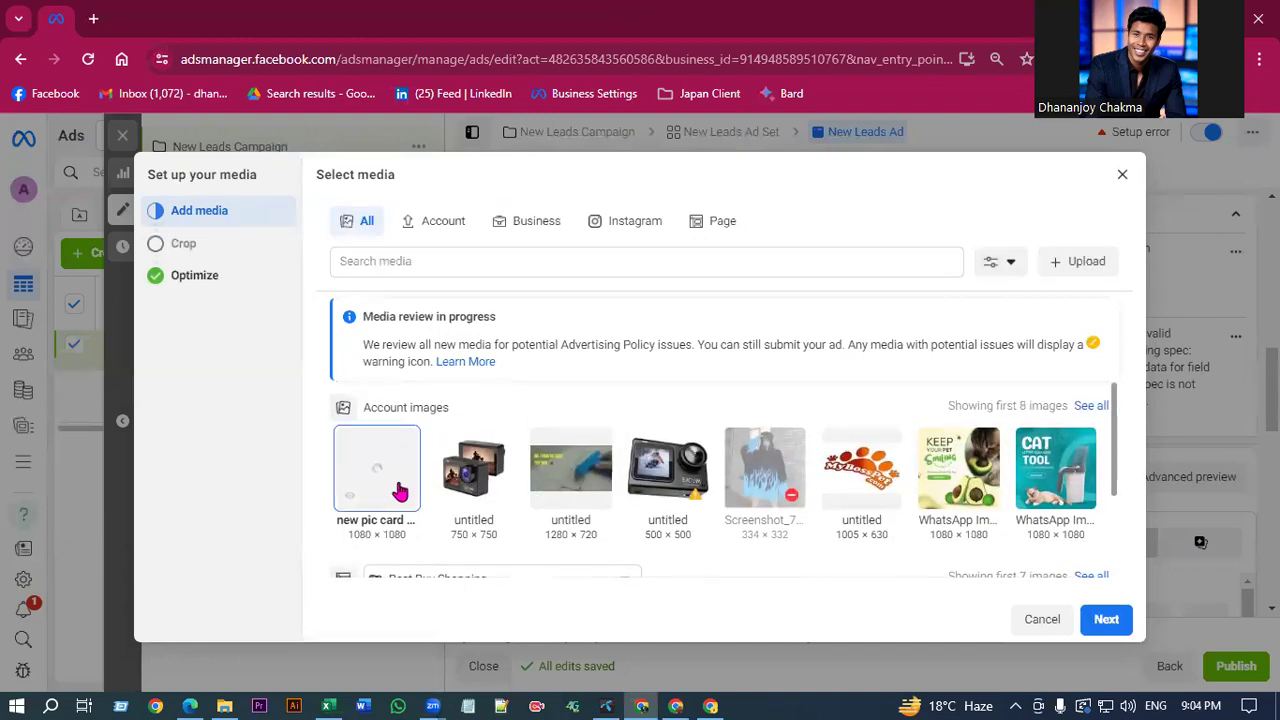
click(1105, 619)
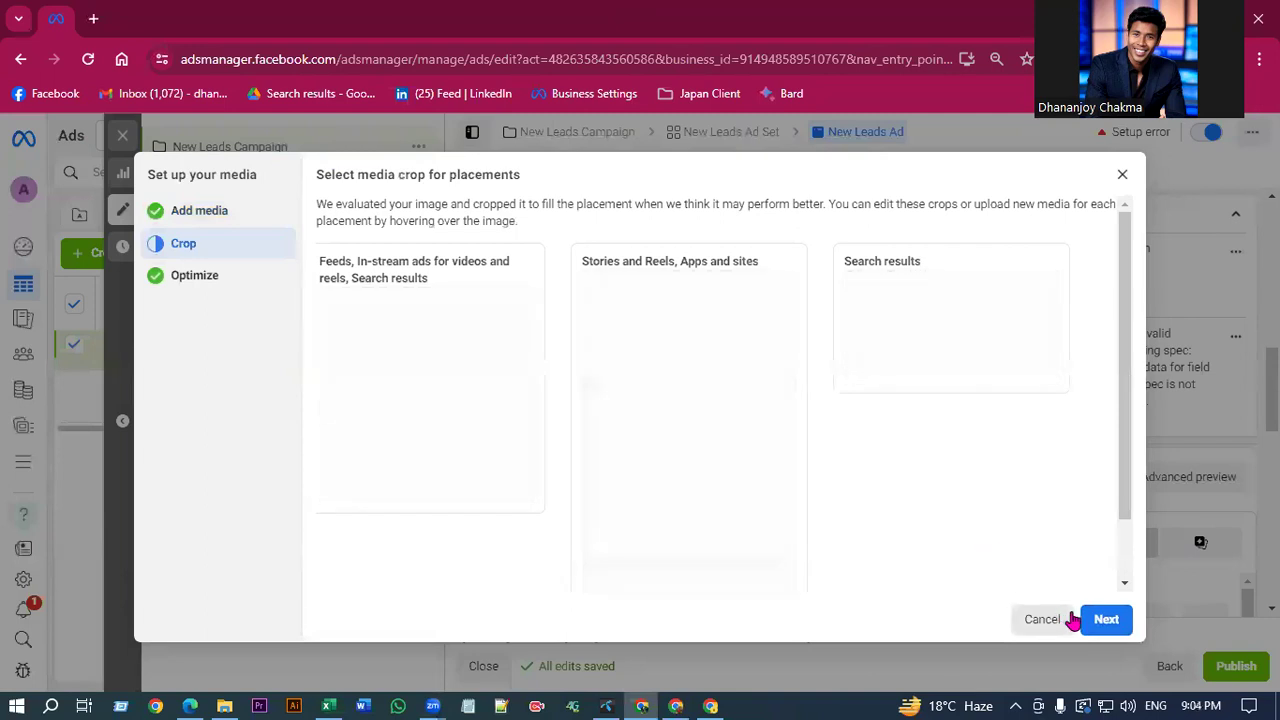
click(1112, 620)
click(1111, 628)
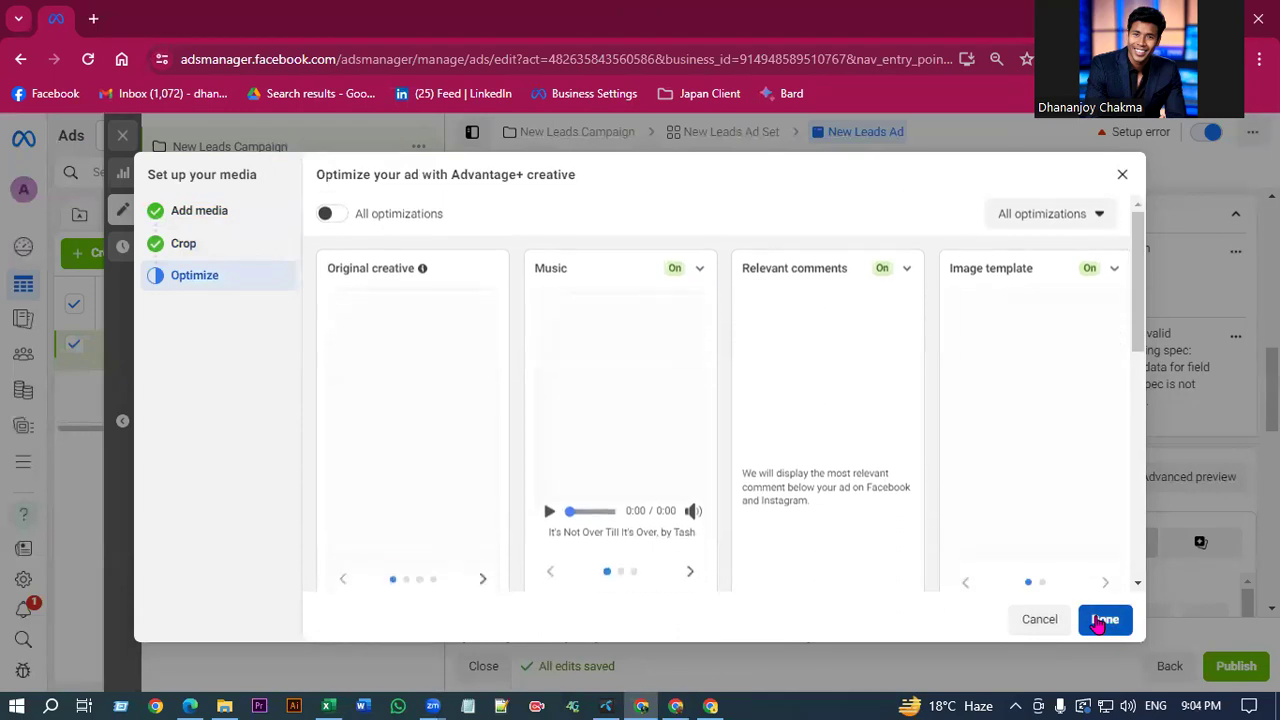
click(1103, 620)
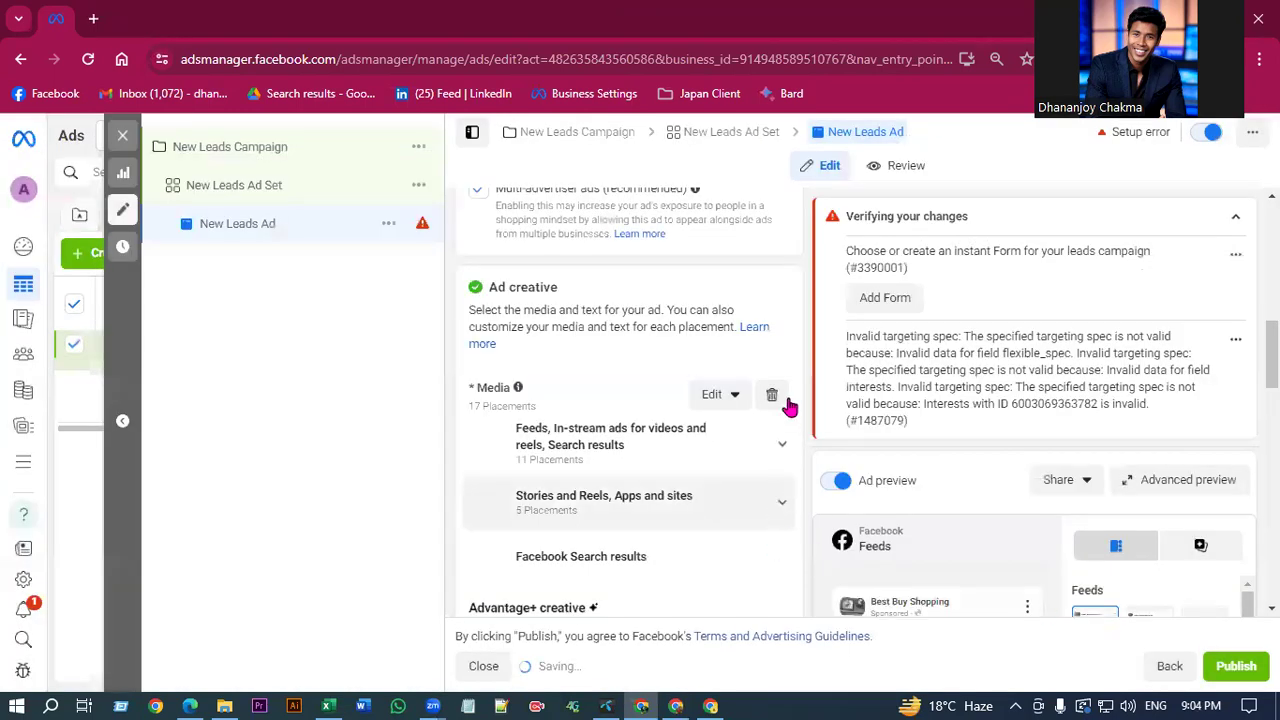
click(190, 706)
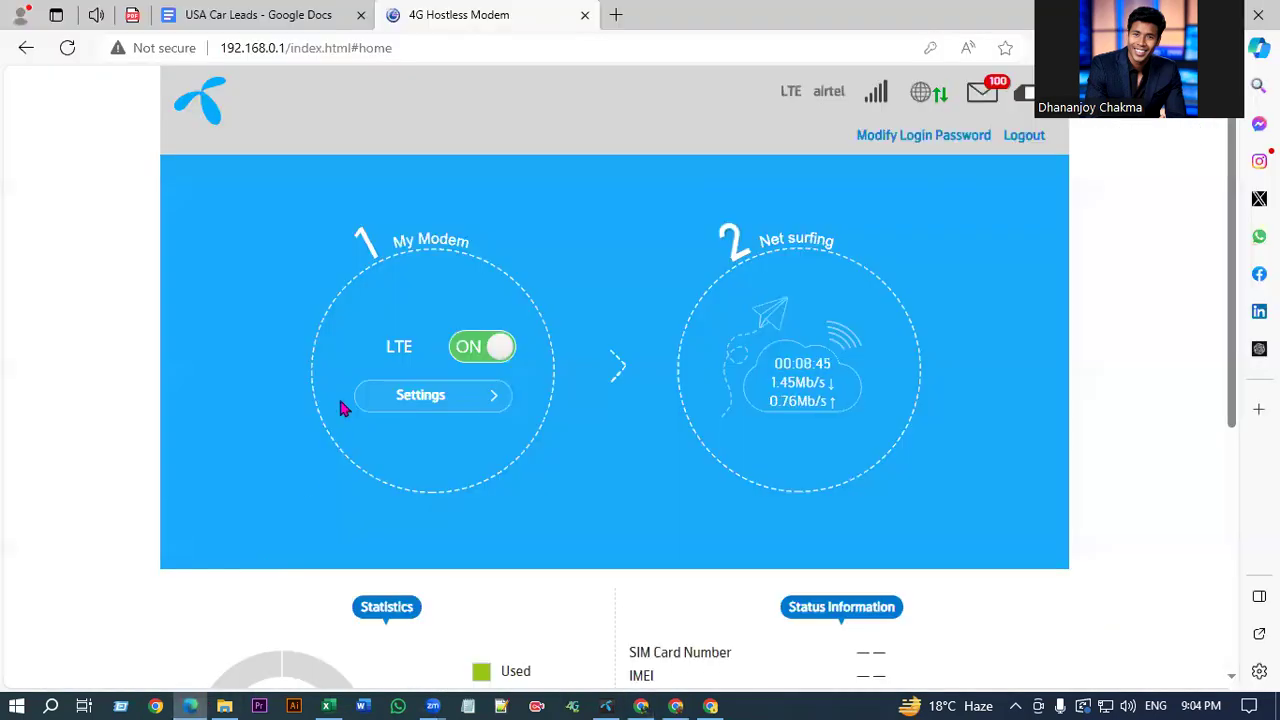
click(96, 15)
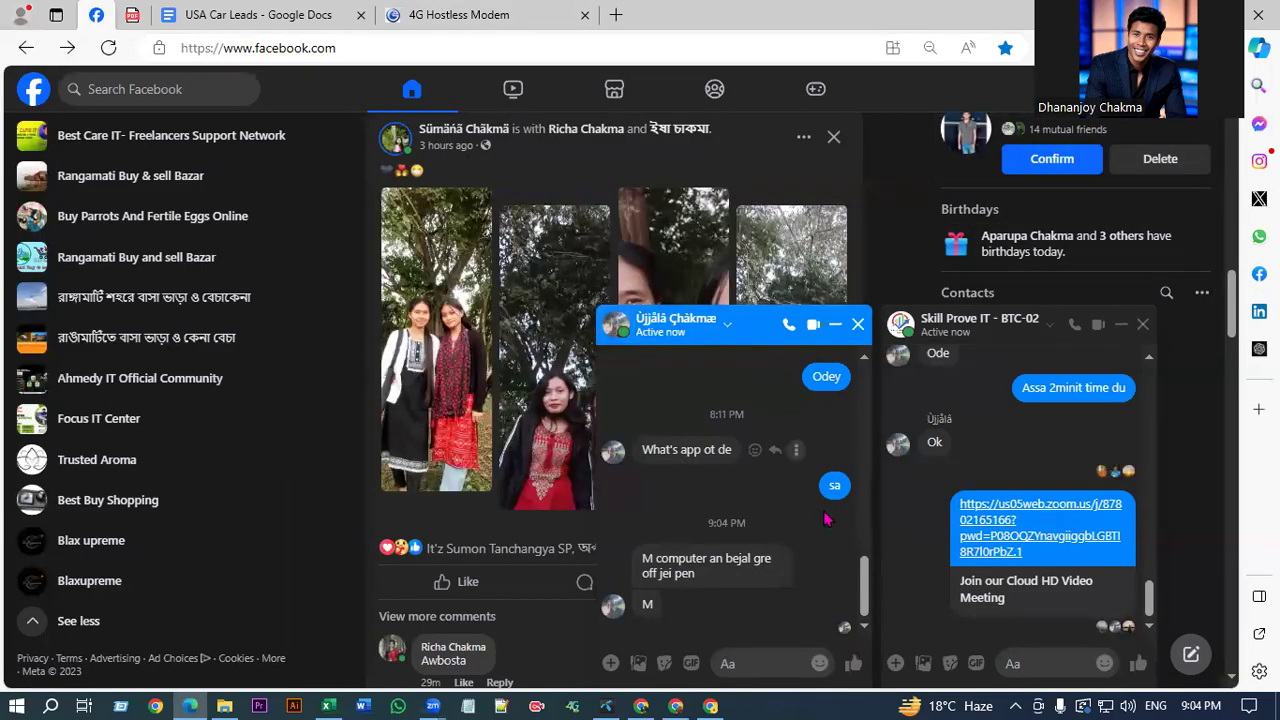
mouse_move(812, 497)
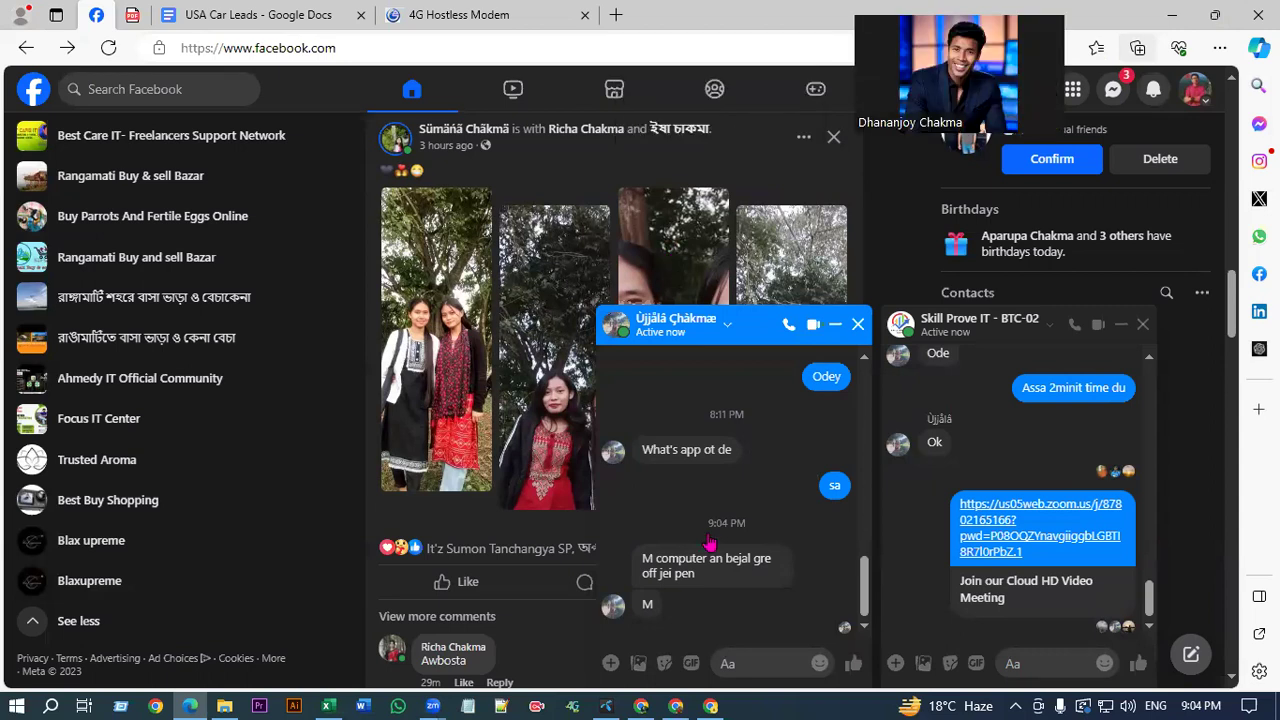
key(alt+Tab)
Open the ad's primary text for entry in the Ad creative section.
scroll(646, 534, up, 5)
scroll(617, 411, down, 10)
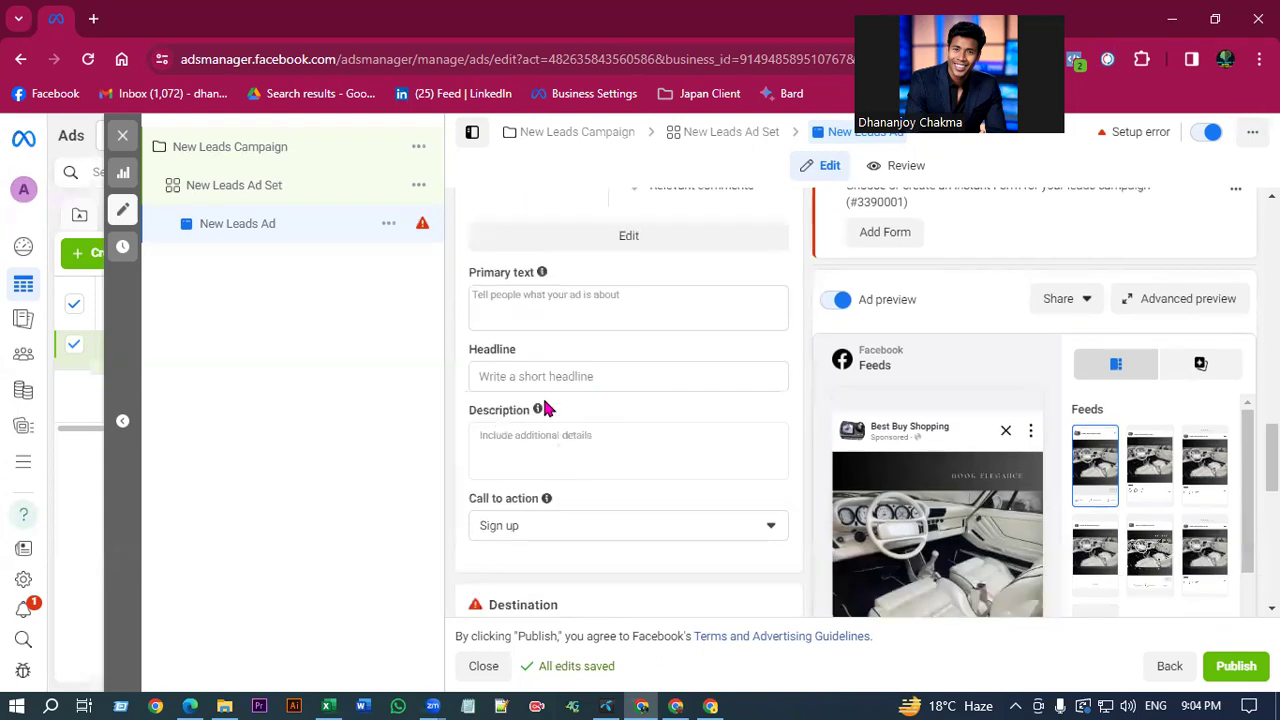
click(496, 302)
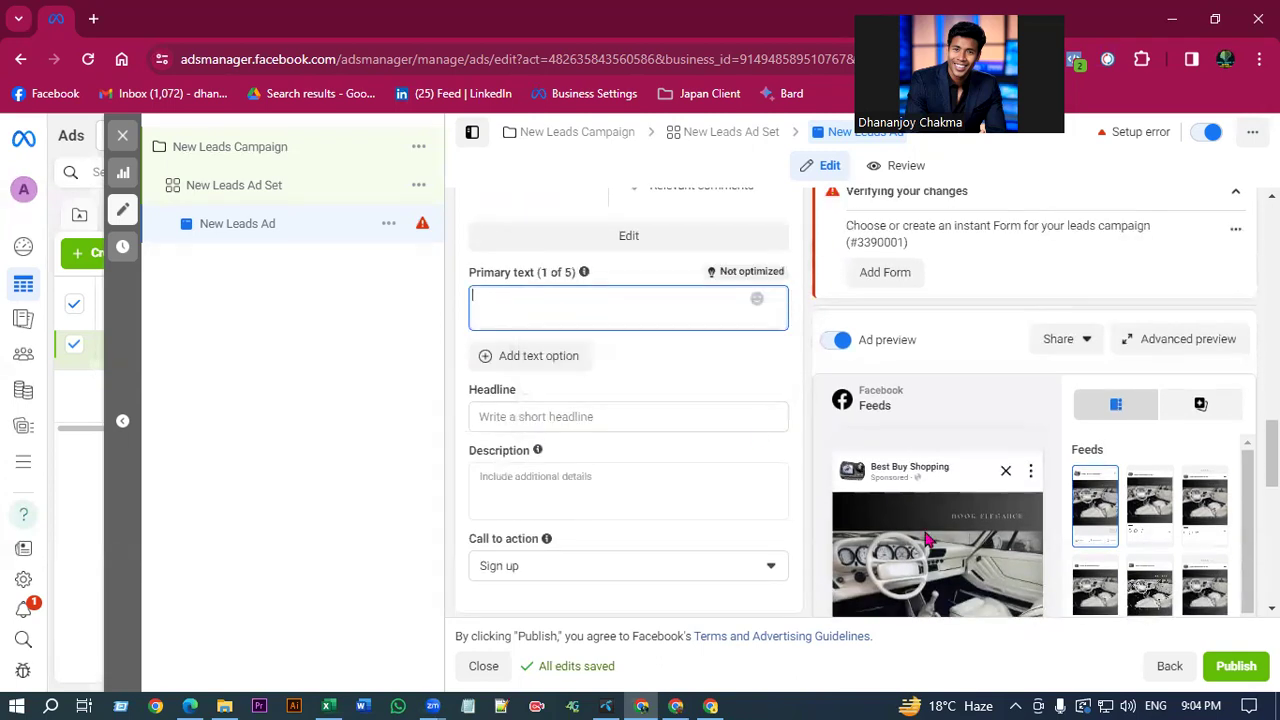
scroll(930, 530, down, 2)
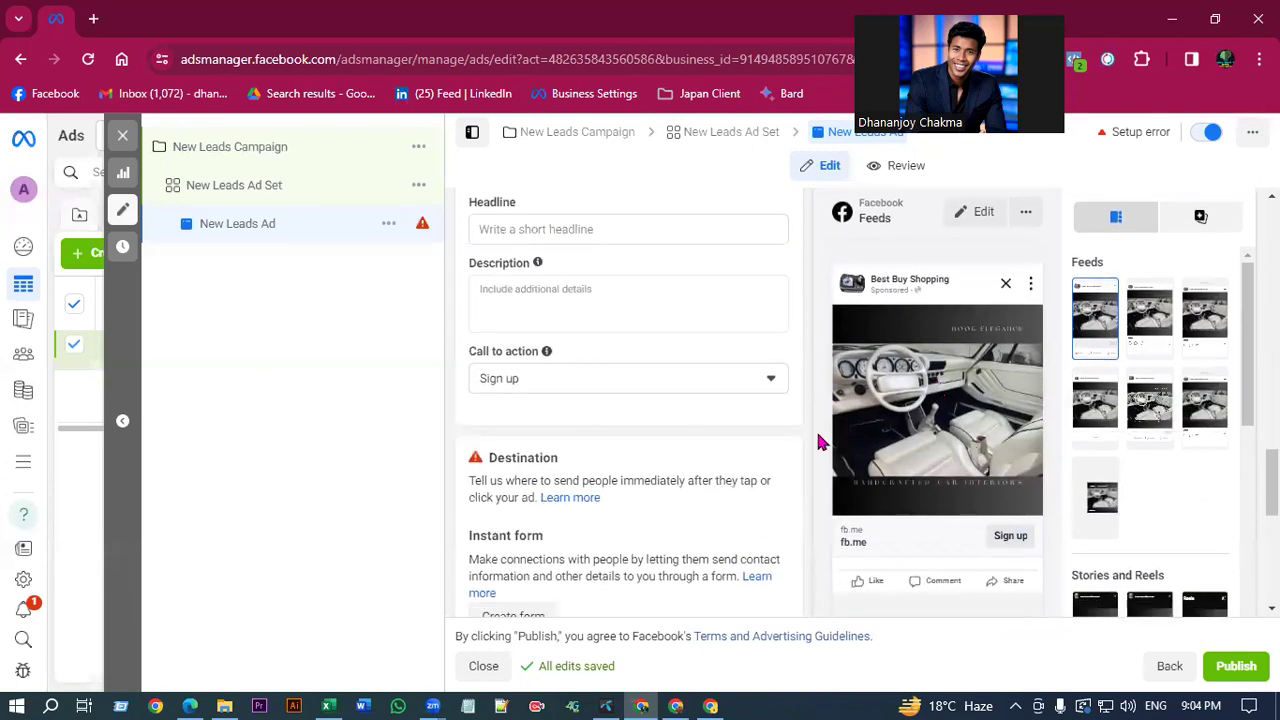
scroll(818, 442, up, 1)
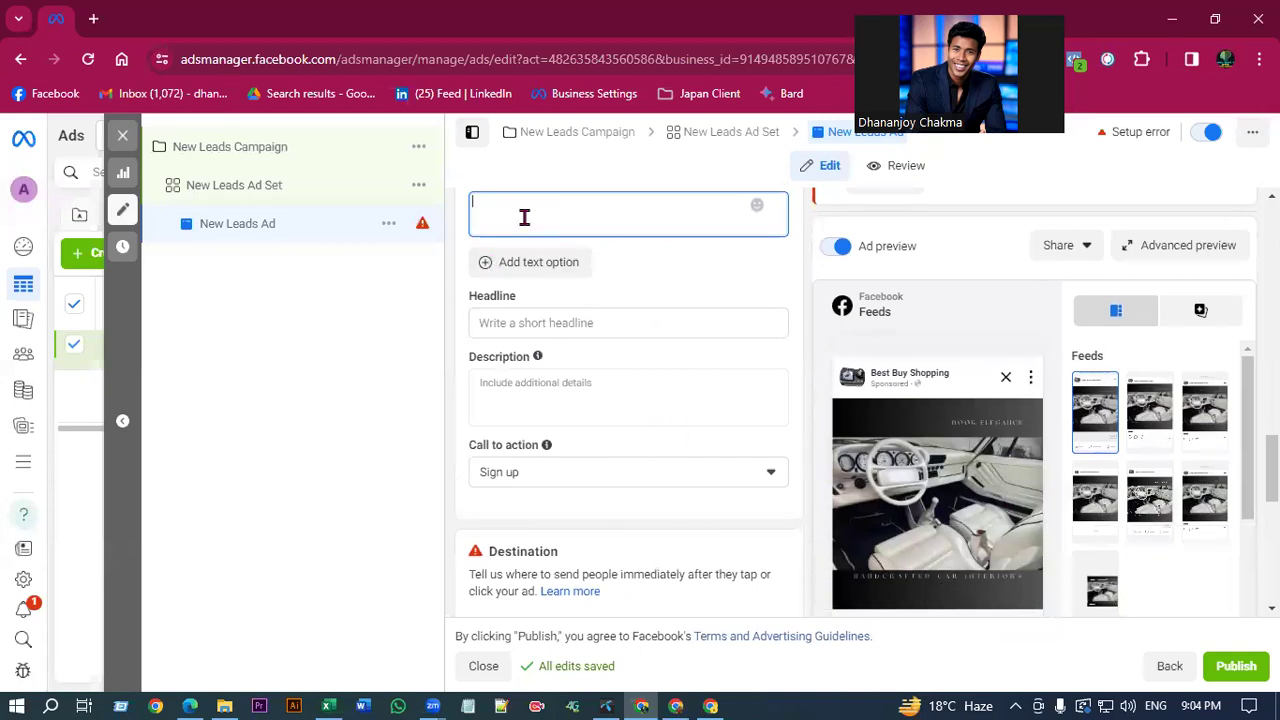
Switch to Edge and find the "Refined Elegance, Tailored for Perfection" ad copy in the USA Car Leads Google Doc.
click(190, 706)
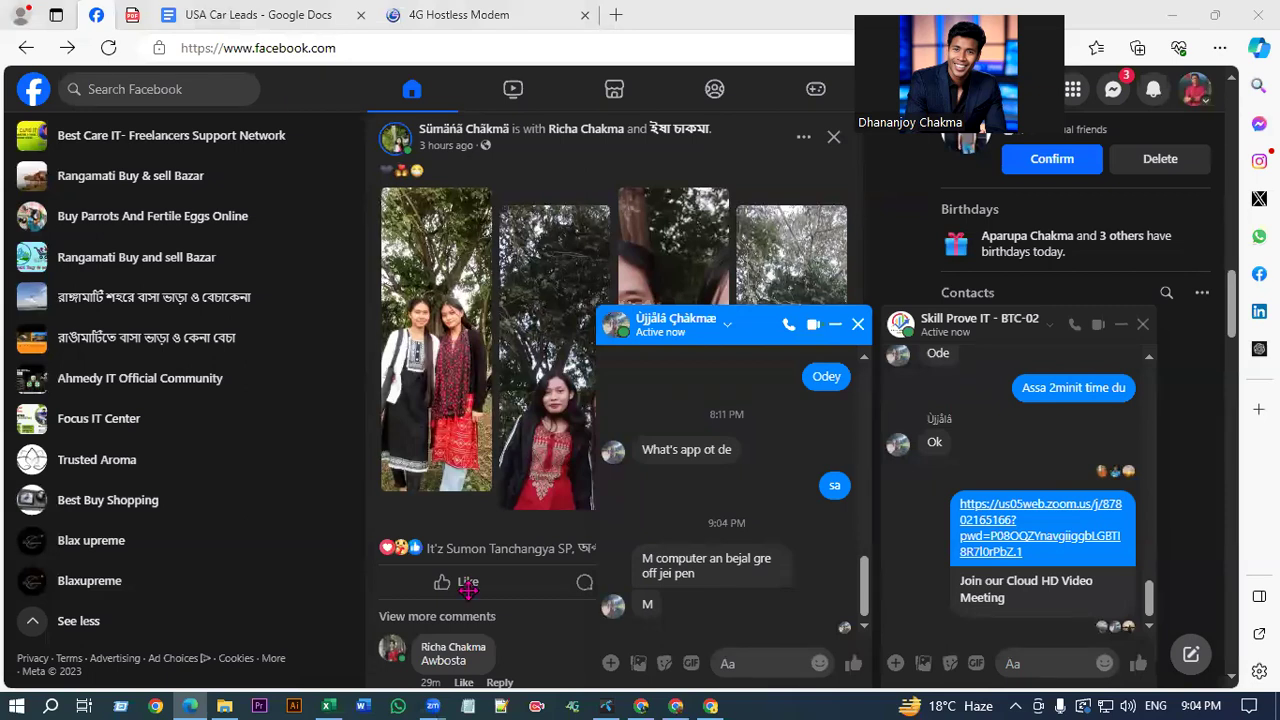
click(264, 30)
scroll(577, 400, down, 5)
scroll(578, 397, up, 2)
scroll(483, 303, down, 8)
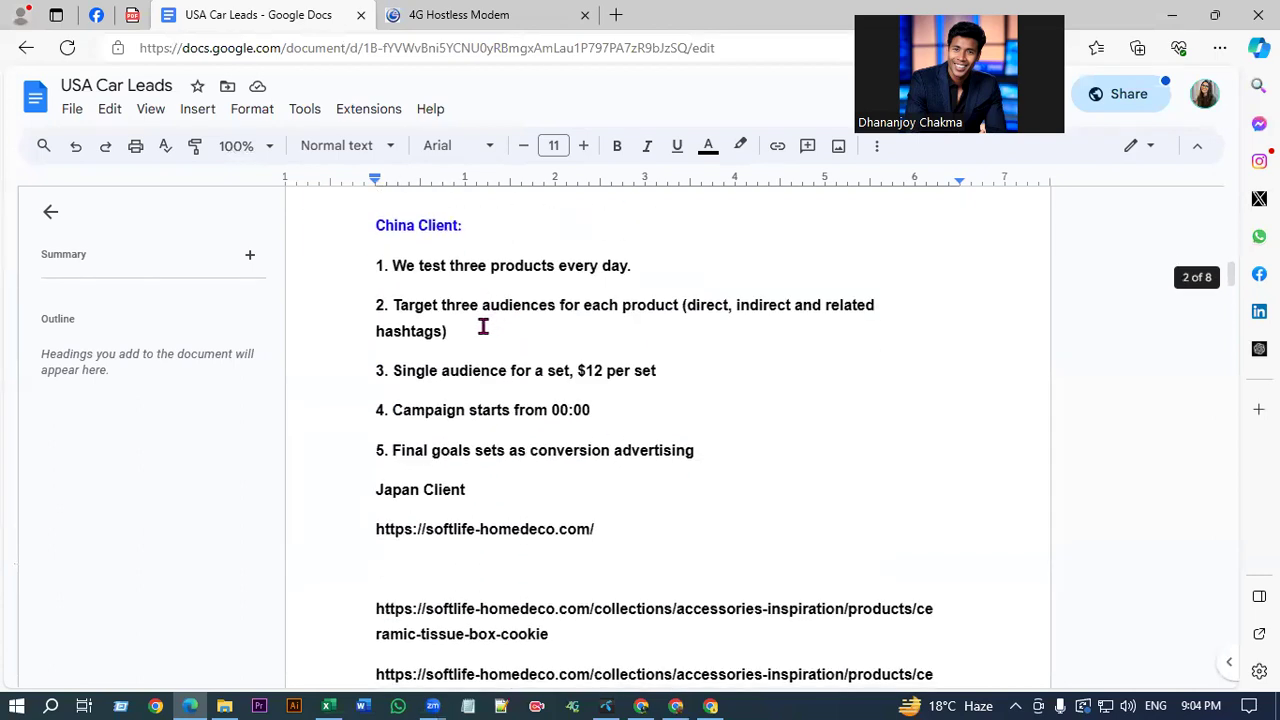
scroll(485, 340, down, 15)
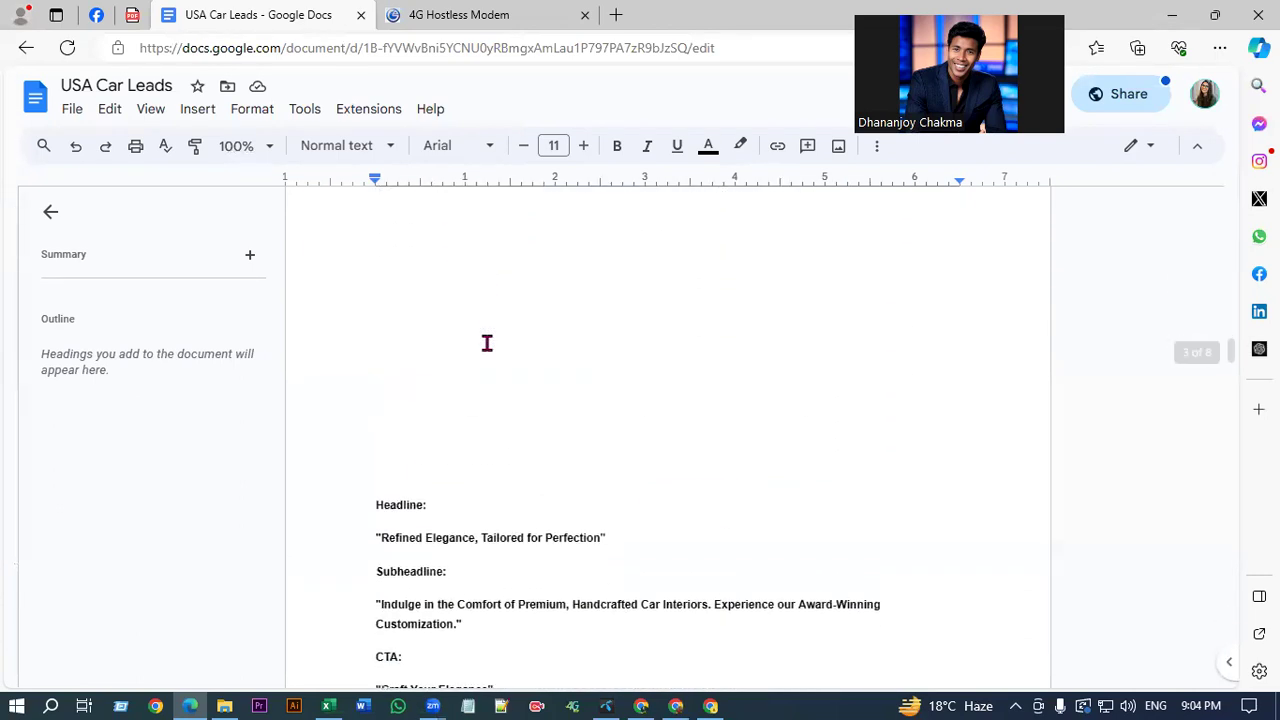
scroll(487, 345, down, 8)
scroll(487, 349, up, 8)
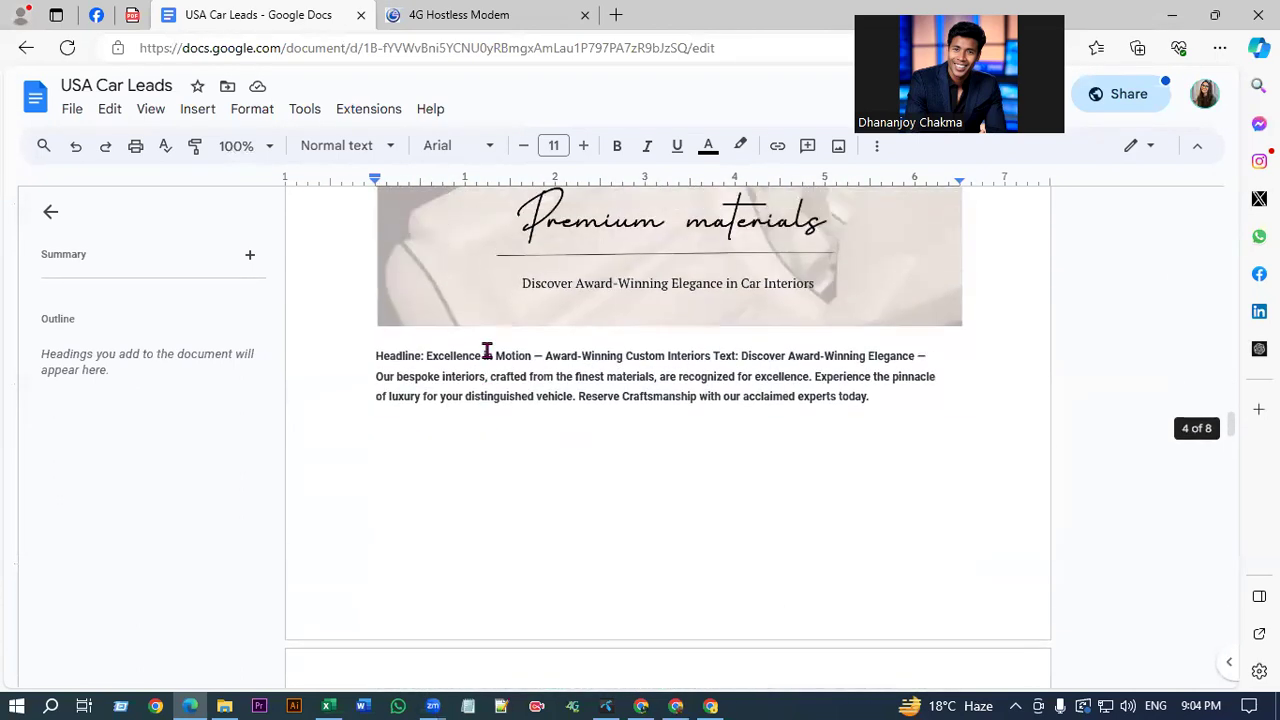
scroll(487, 350, up, 5)
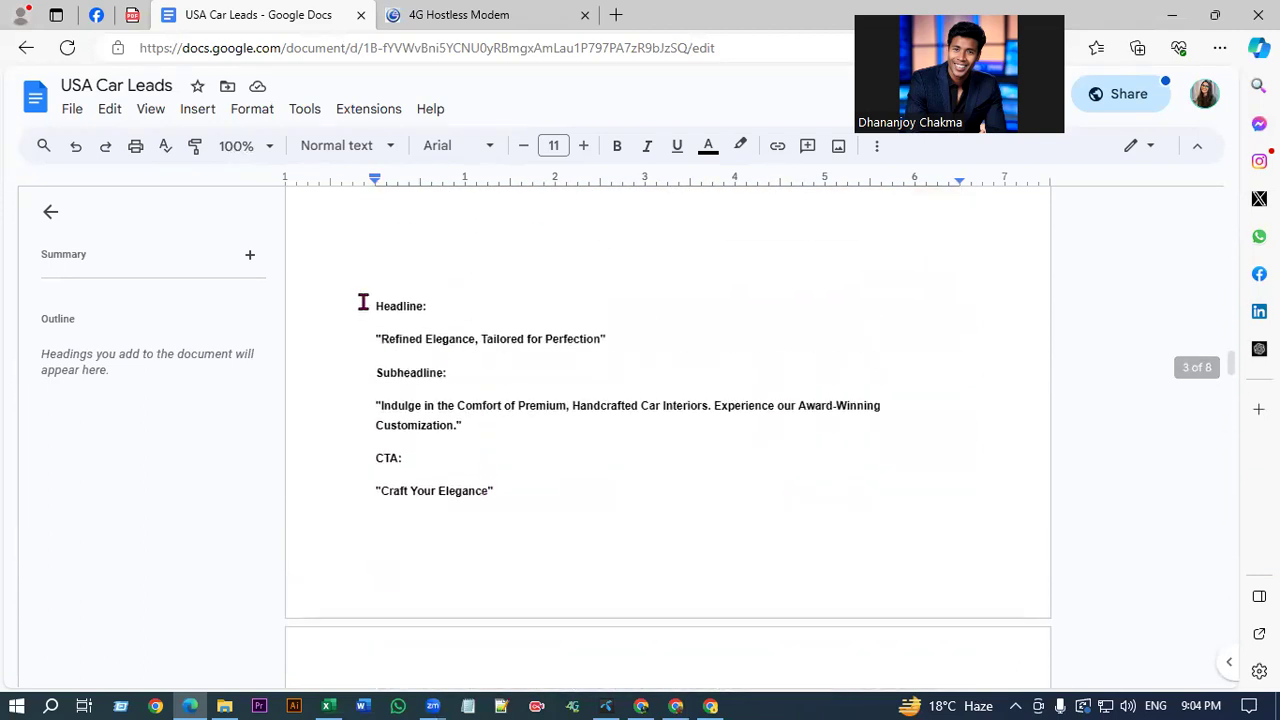
Copy the text from "Refined Elegance, Tailored for Perfection" through "Craft Your Elegance" and paste it as the ad's primary text in Ads Manager.
drag(376, 338, 503, 503)
right_click(466, 455)
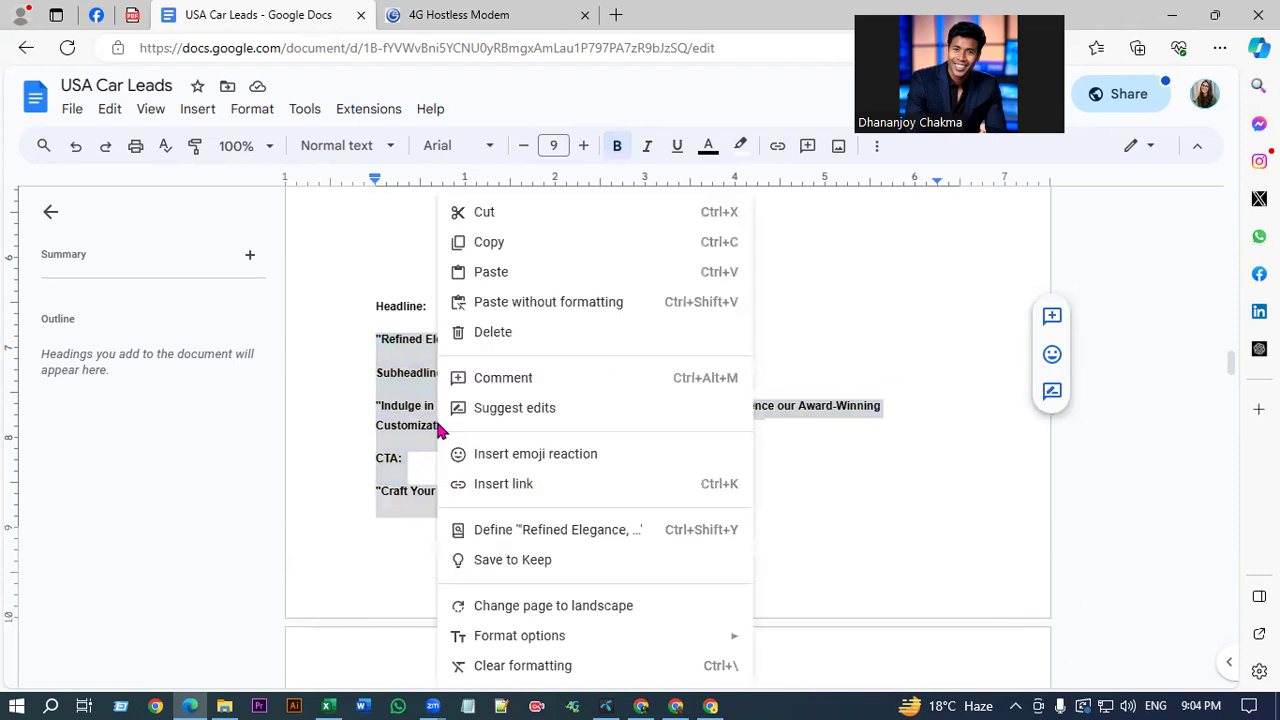
click(460, 245)
scroll(644, 498, down, 2)
click(641, 706)
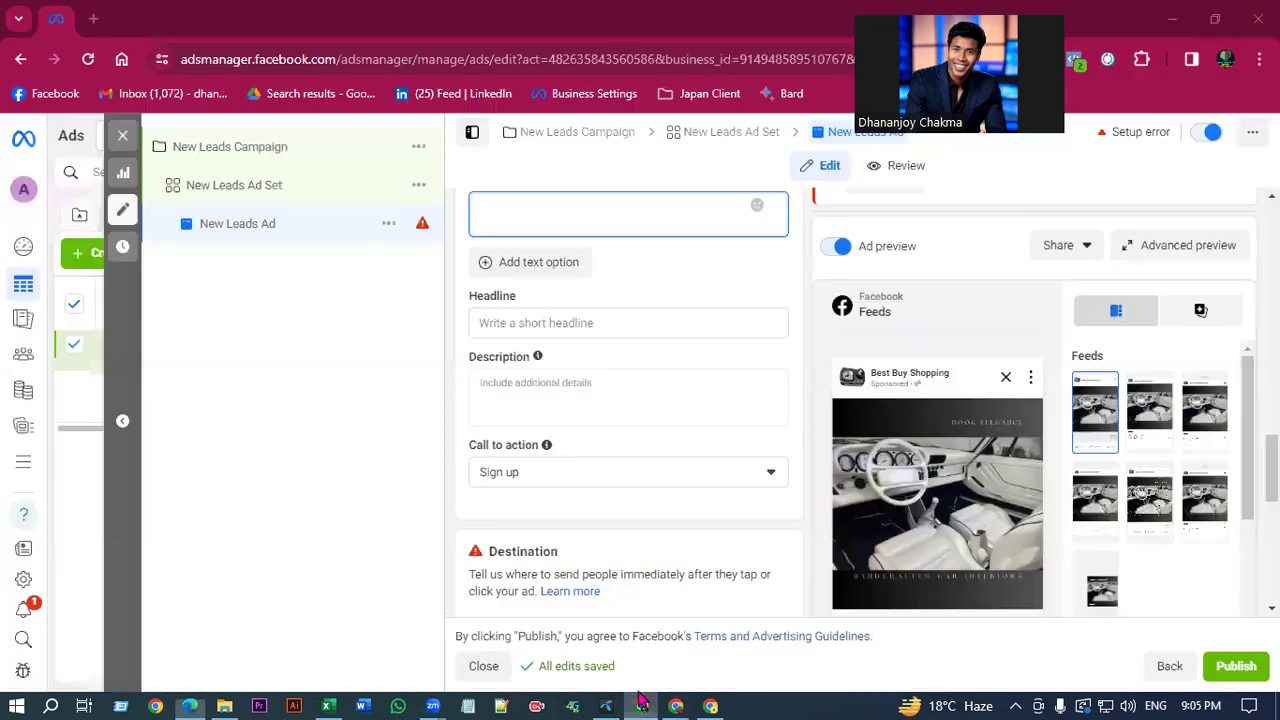
right_click(522, 218)
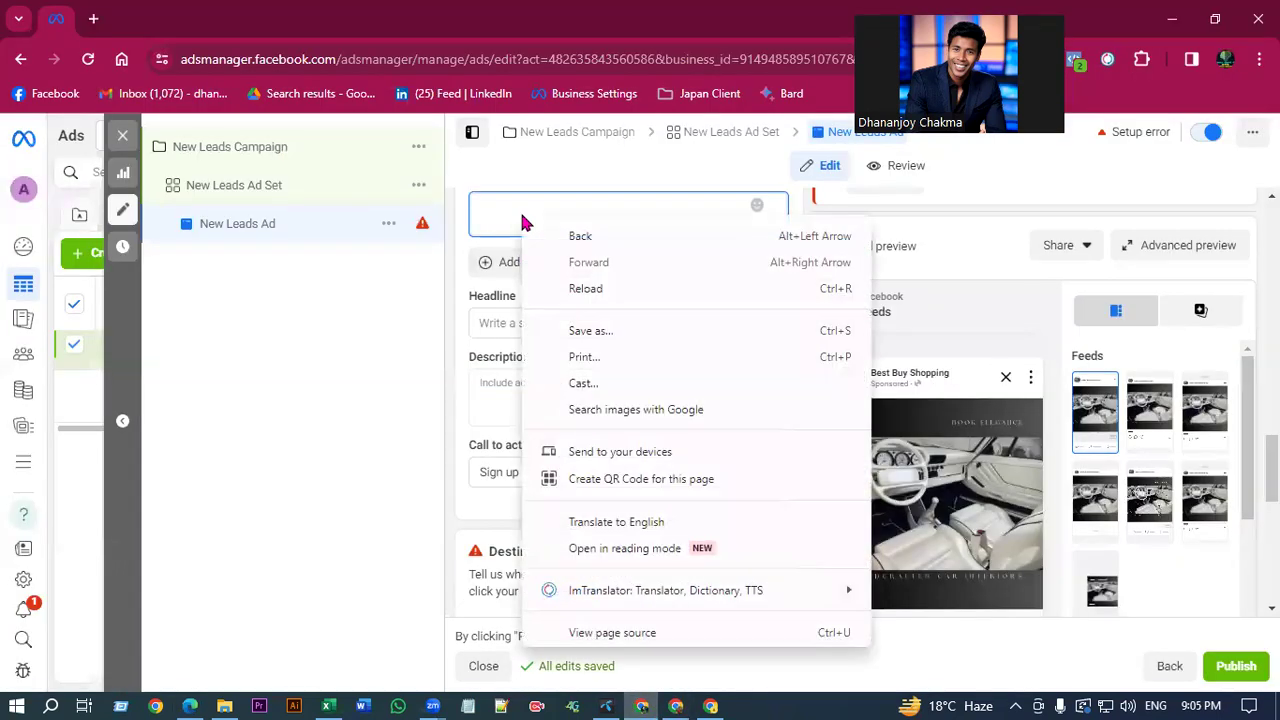
key(Escape)
key(ctrl+v)
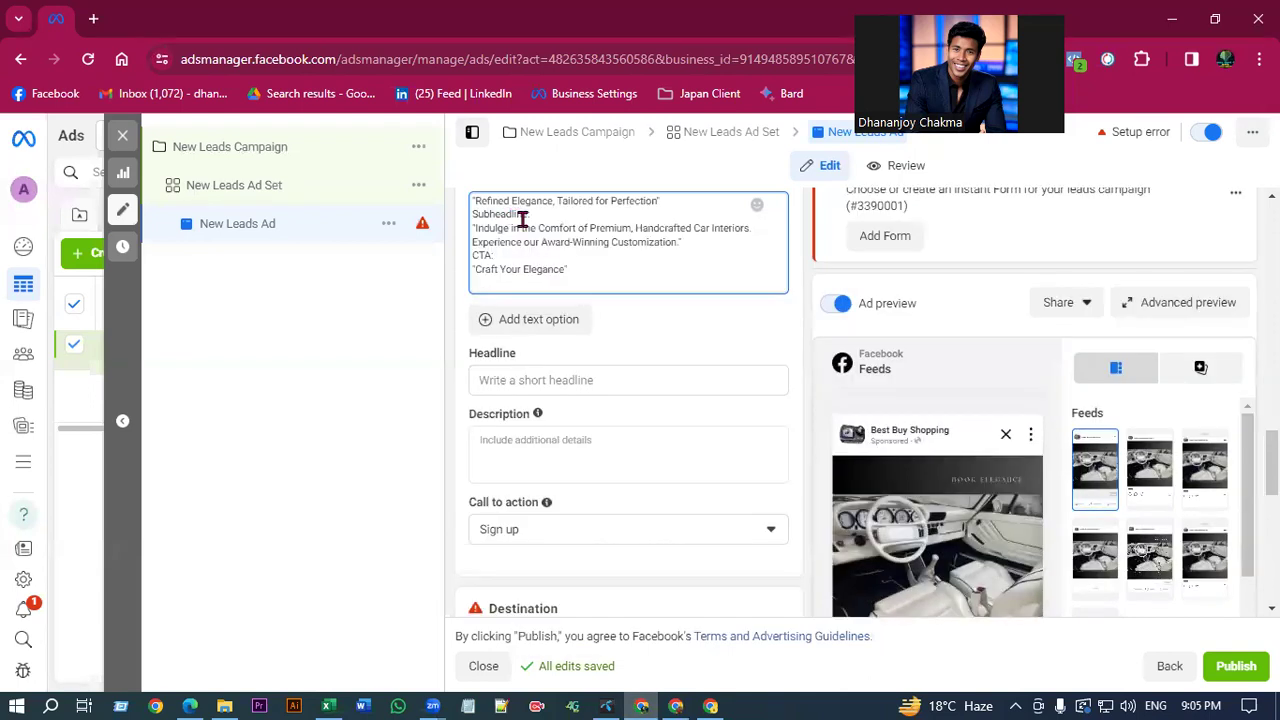
Copy "Refined Elegance, Tailored for Perfection" from the primary text and paste it as the ad's headline.
click(561, 212)
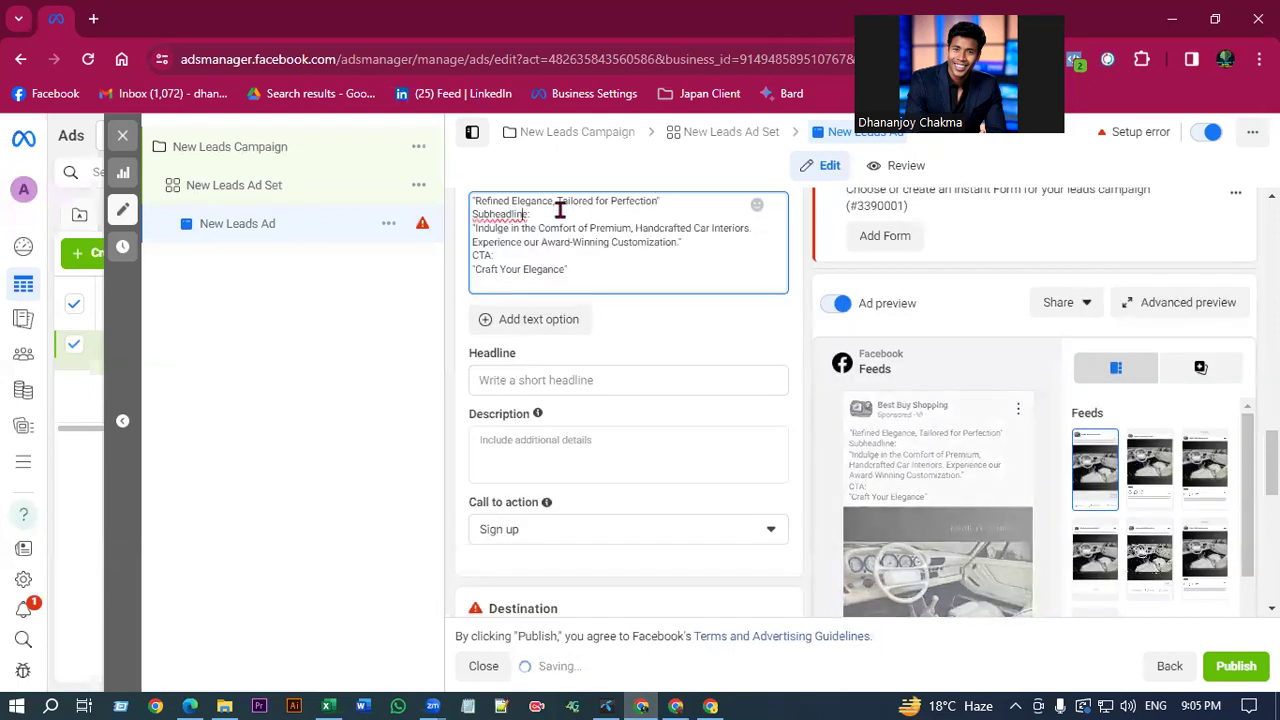
triple_click(678, 204)
triple_click(533, 284)
click(540, 463)
key(ctrl+v)
drag(689, 463, 484, 458)
click(720, 466)
Enable Website events tracking for the ad in the Tracking section.
scroll(560, 330, down, 2)
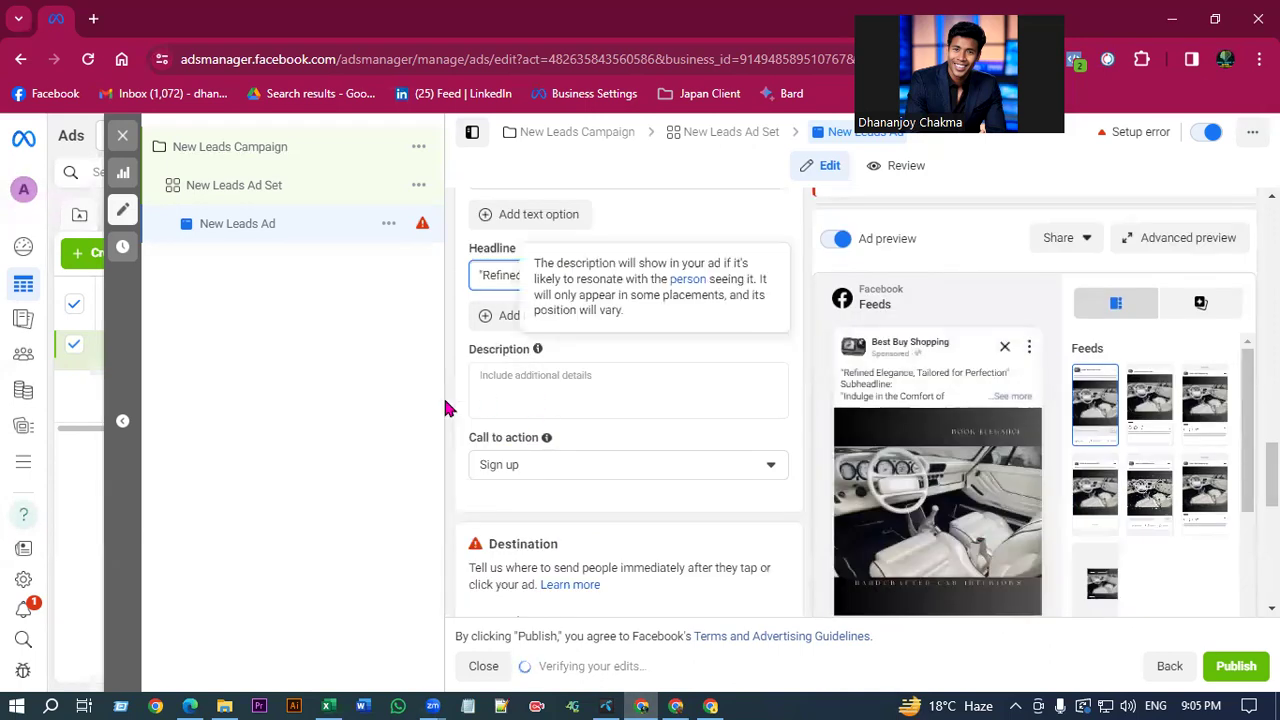
scroll(640, 425, down, 2)
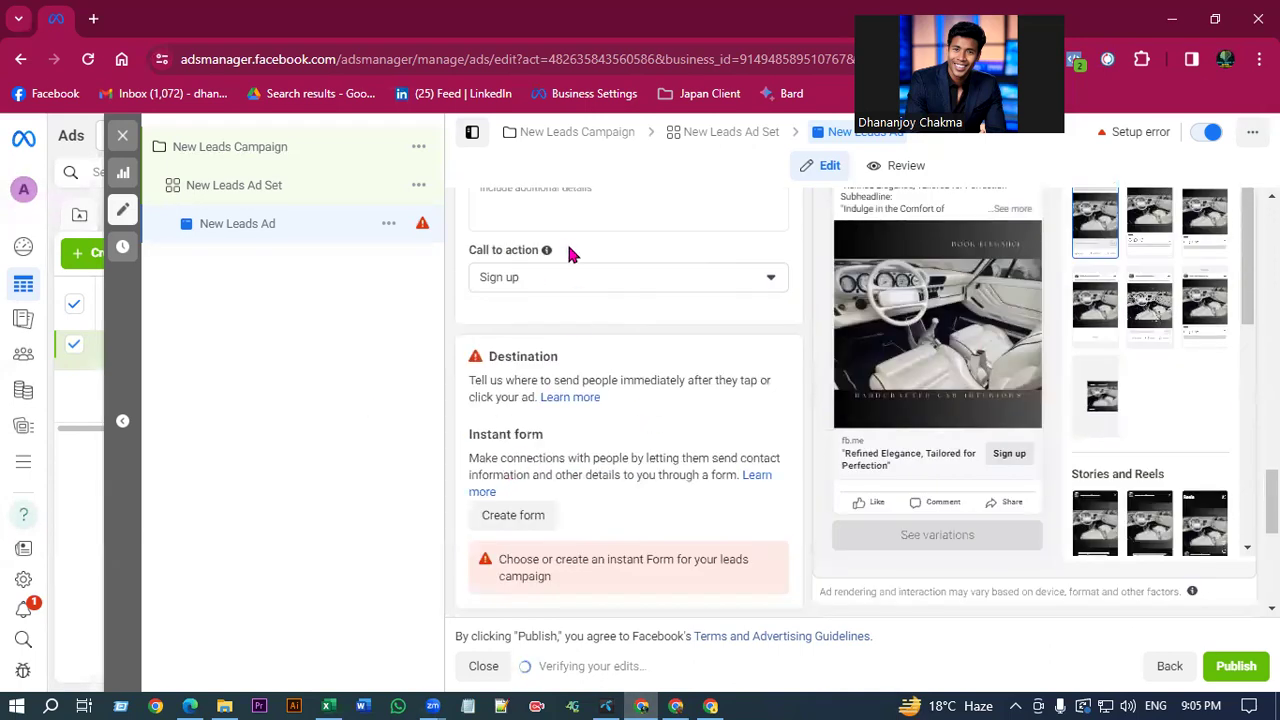
scroll(533, 470, down, 3)
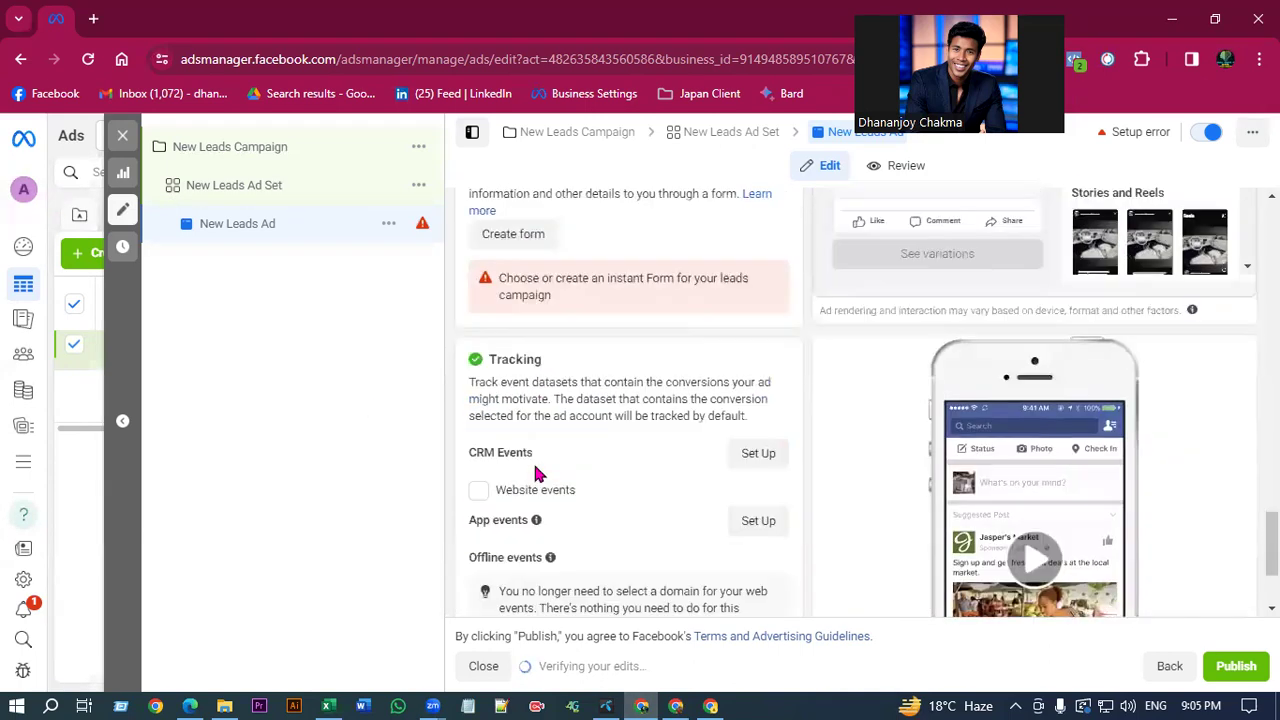
click(479, 490)
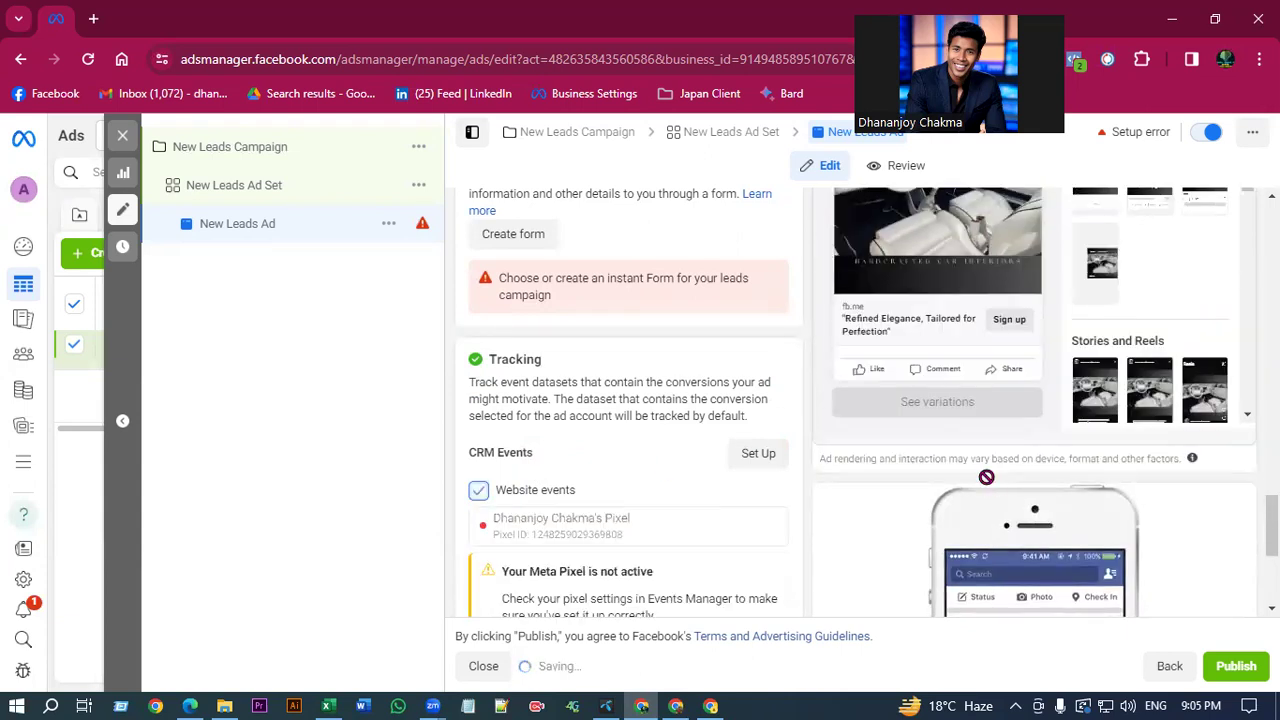
Examine the available call-to-action options for the ad, from Sign up to Learn more, without changing the selection.
scroll(791, 443, up, 4)
click(531, 371)
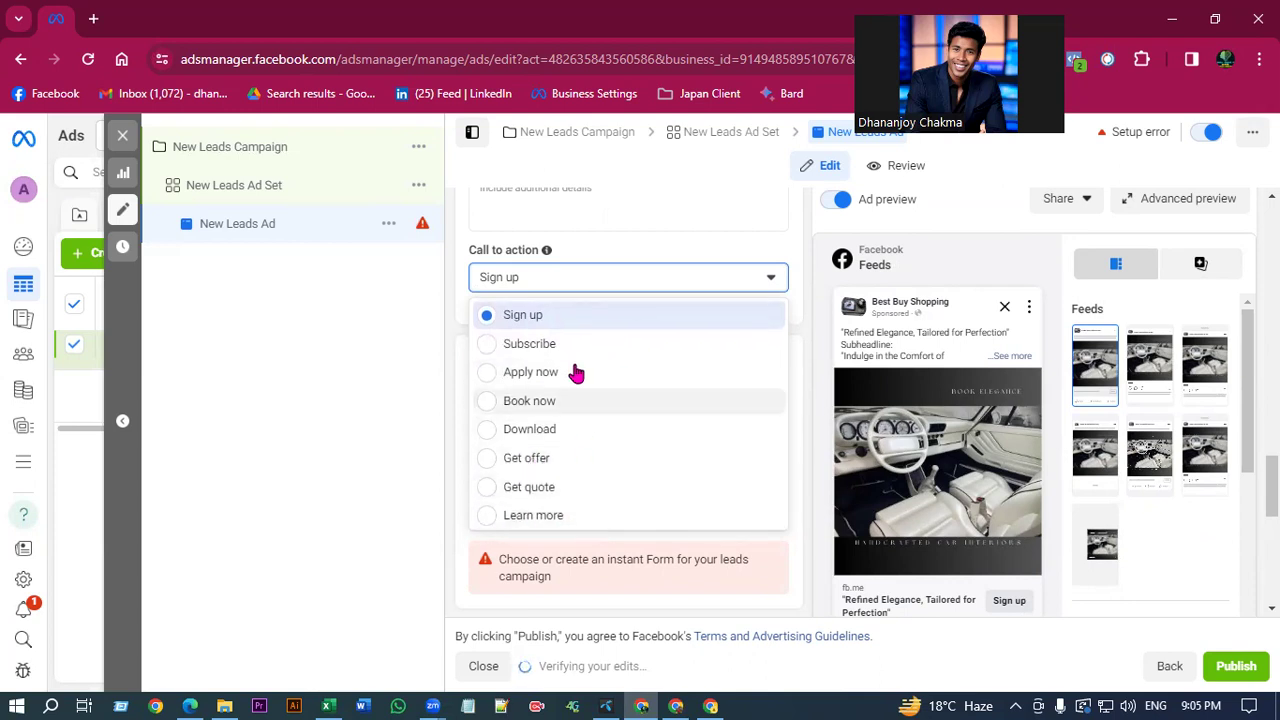
click(357, 366)
scroll(630, 400, up, 1)
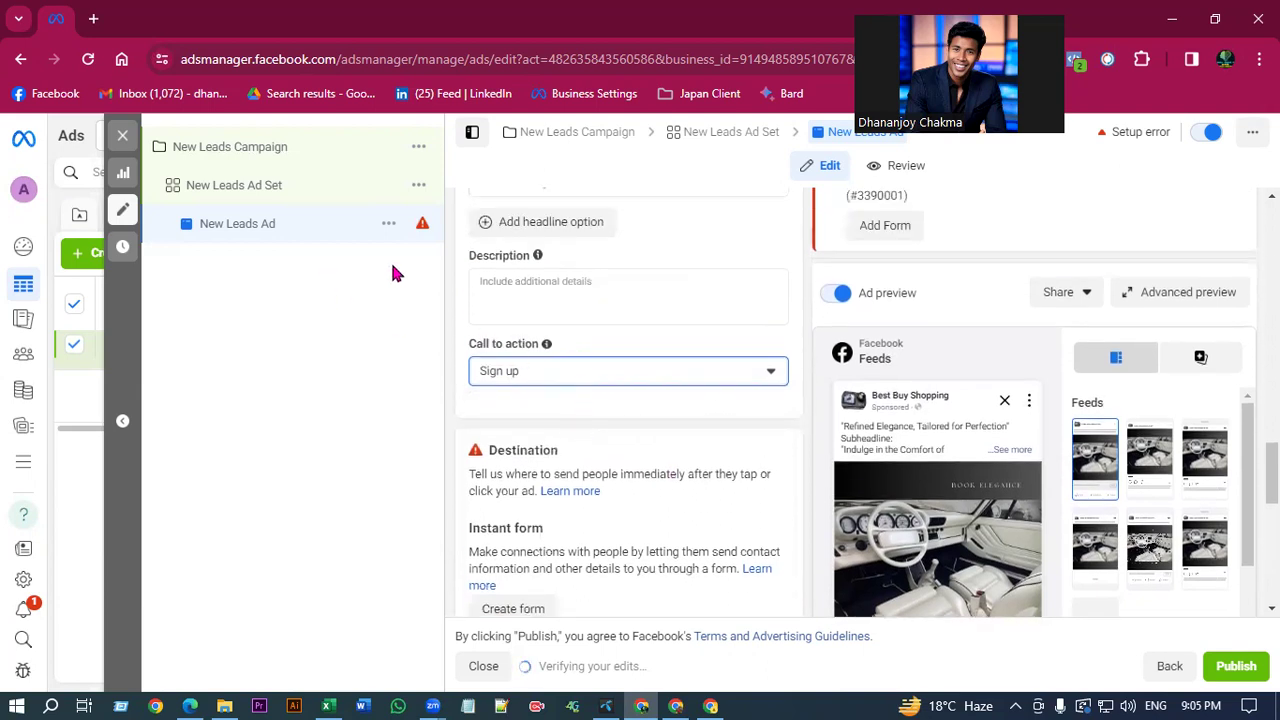
scroll(683, 385, up, 2)
scroll(683, 383, down, 1)
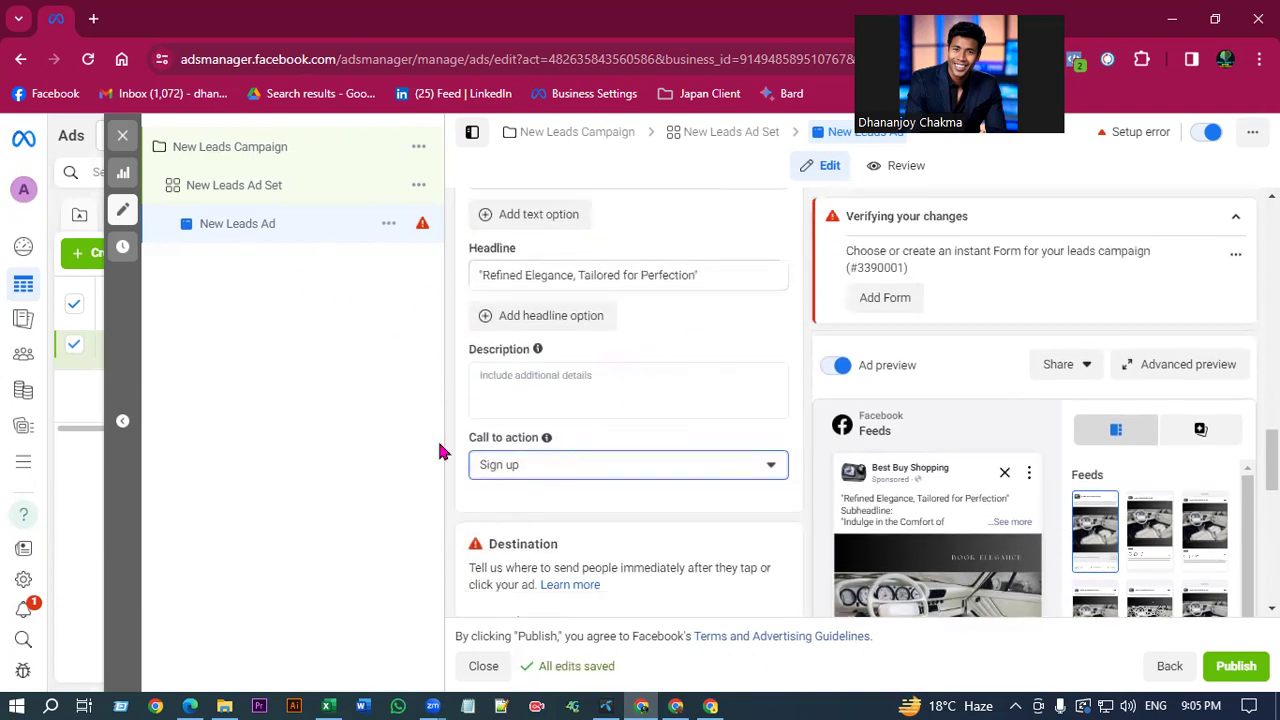
click(529, 465)
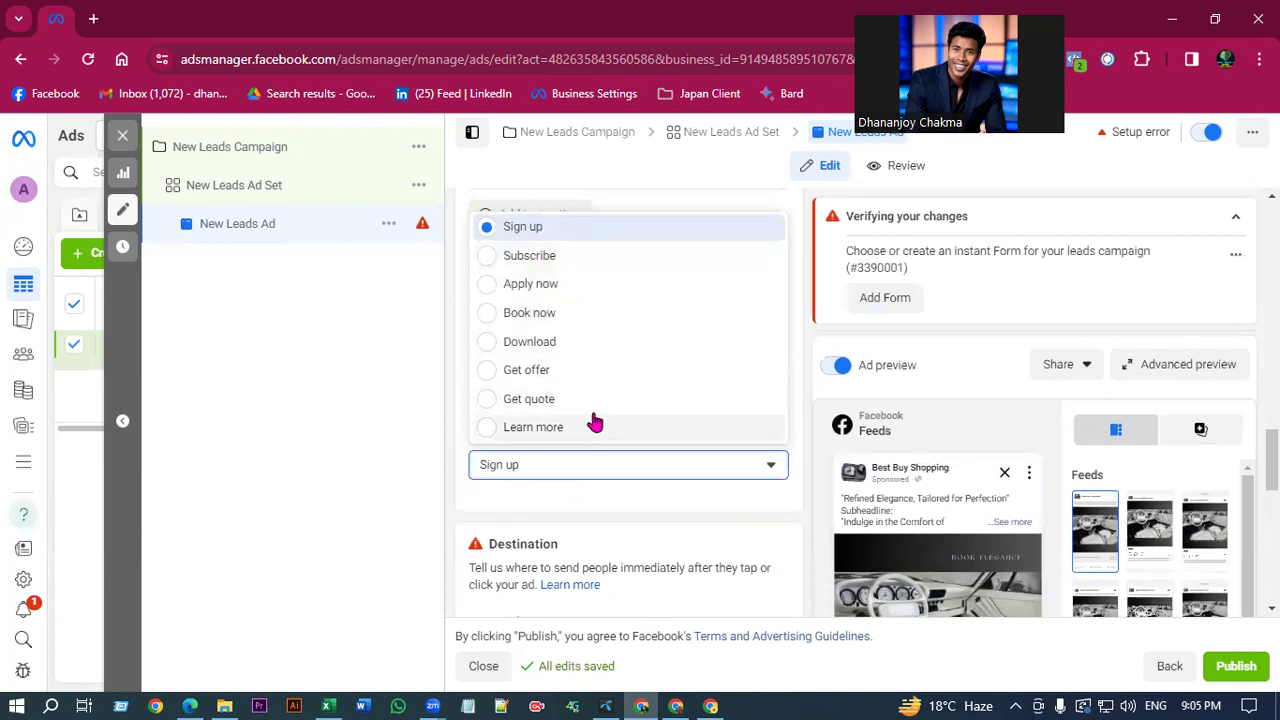
click(578, 462)
scroll(565, 390, down, 1)
scroll(600, 430, up, 1)
scroll(613, 456, down, 5)
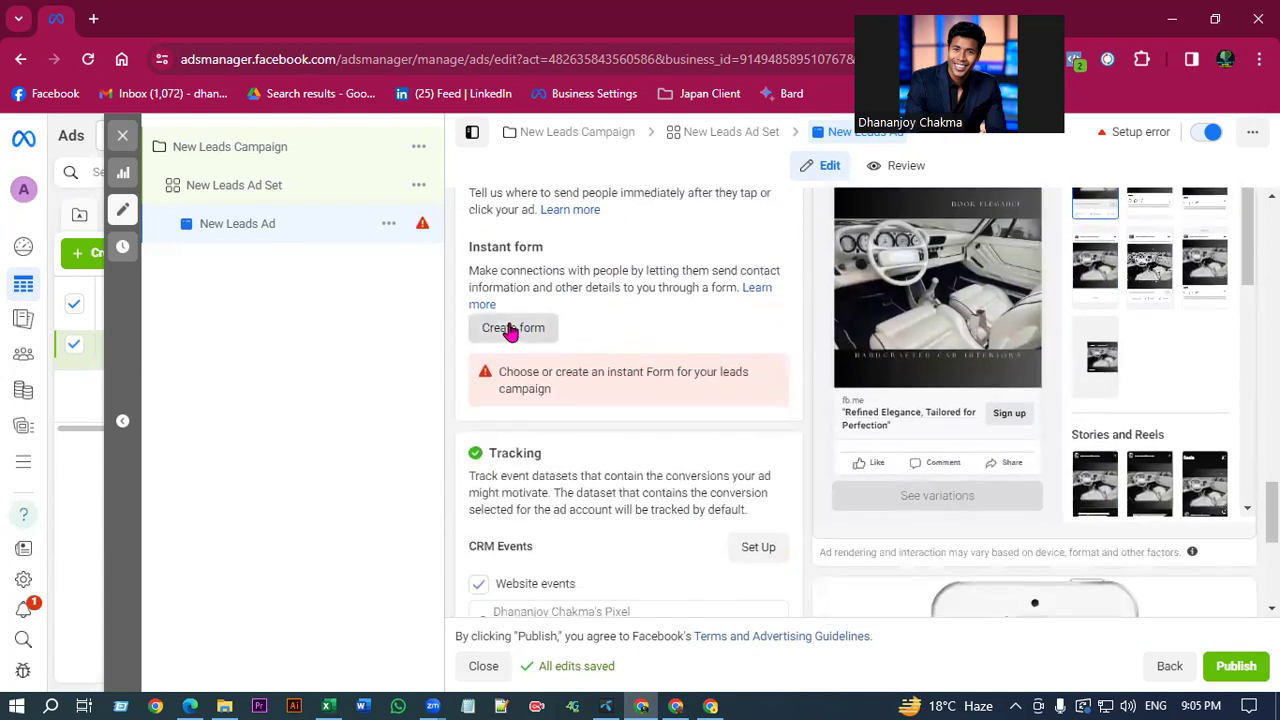
click(511, 326)
click(1065, 158)
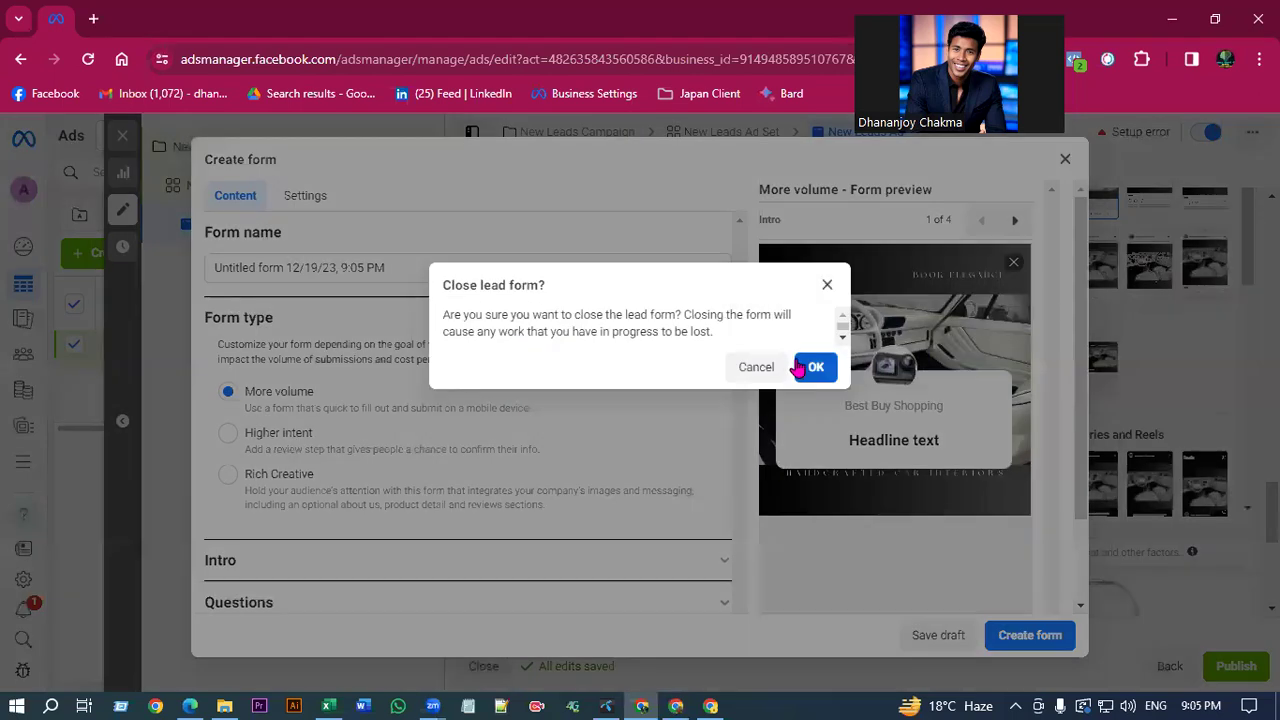
click(814, 367)
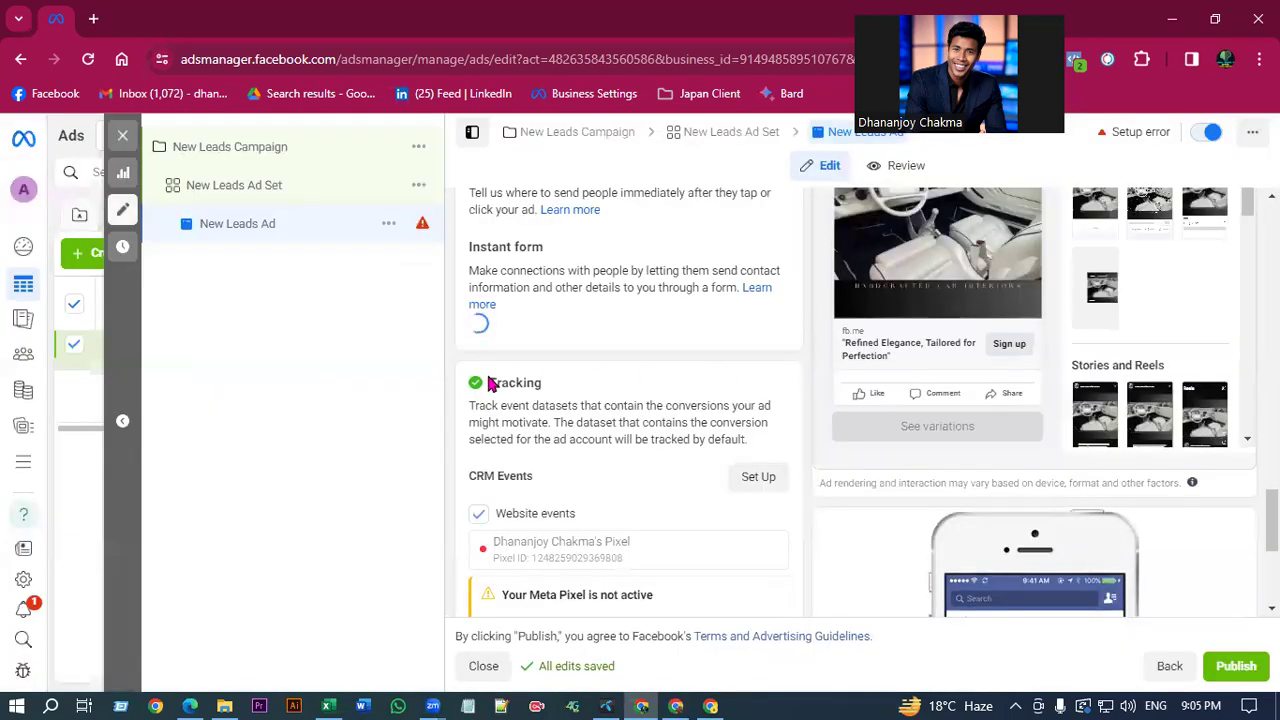
Start a new instant form for the ad and name it "car leads".
scroll(530, 430, up, 1)
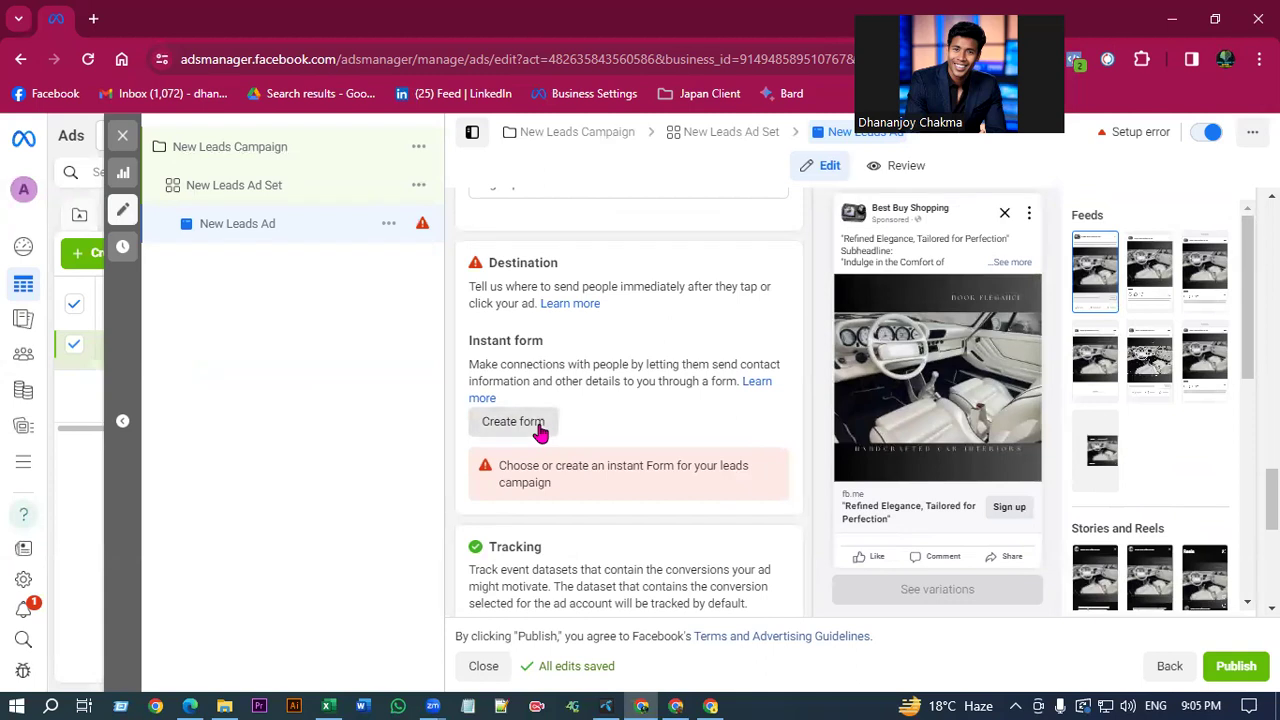
click(540, 432)
click(300, 267)
key(ctrl+a)
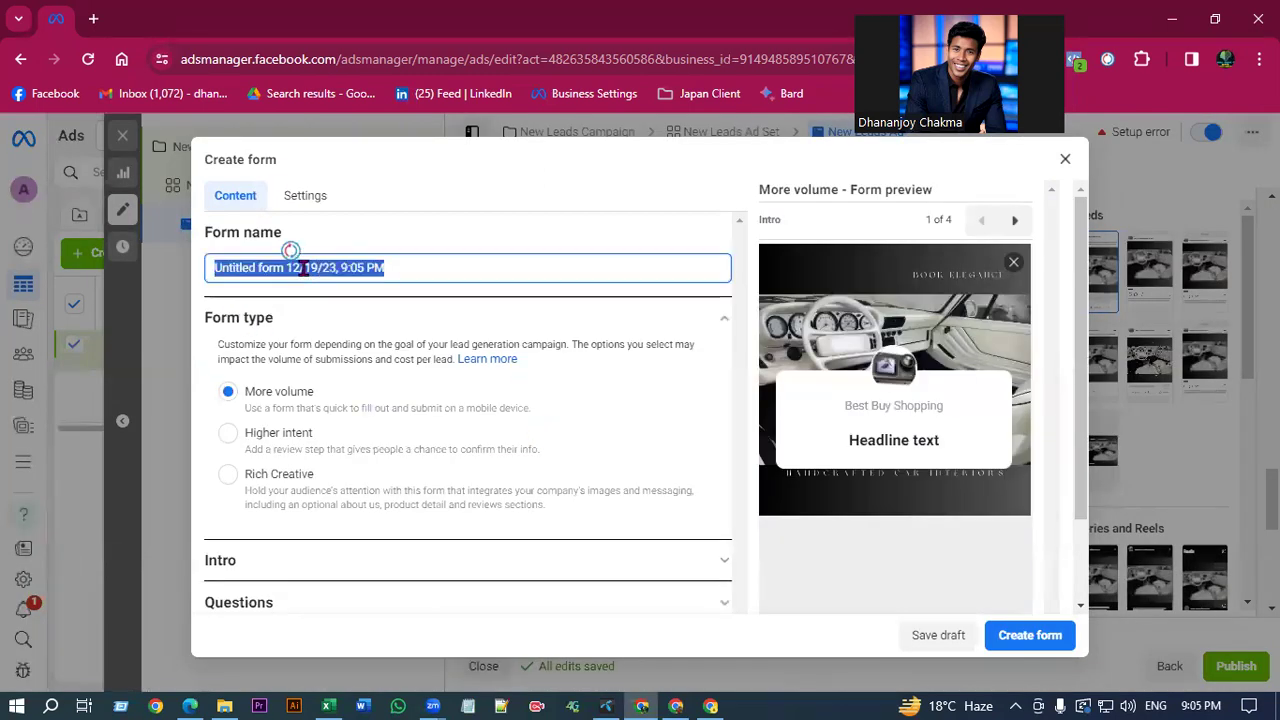
text(car)
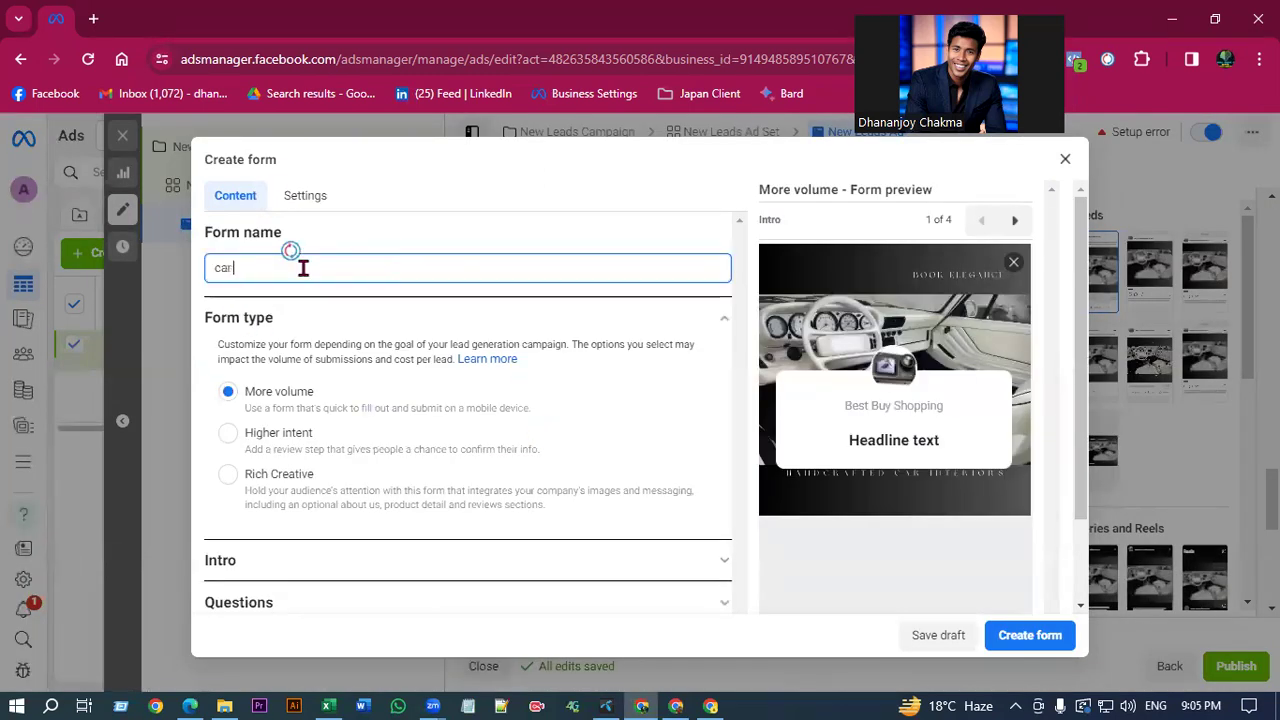
text( leads)
Paste the copied "Refined Elegance, Tailored for Perfection" text as the greeting headline in the form's Intro section.
scroll(330, 330, down, 1)
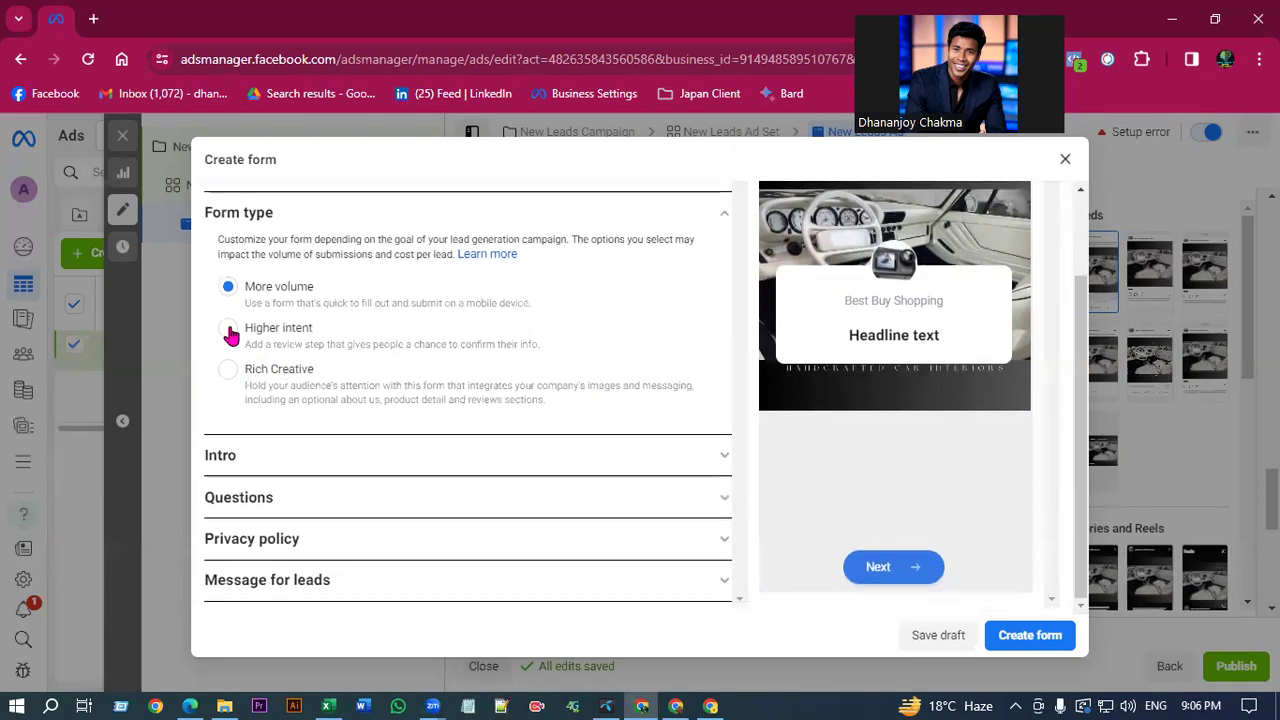
click(309, 455)
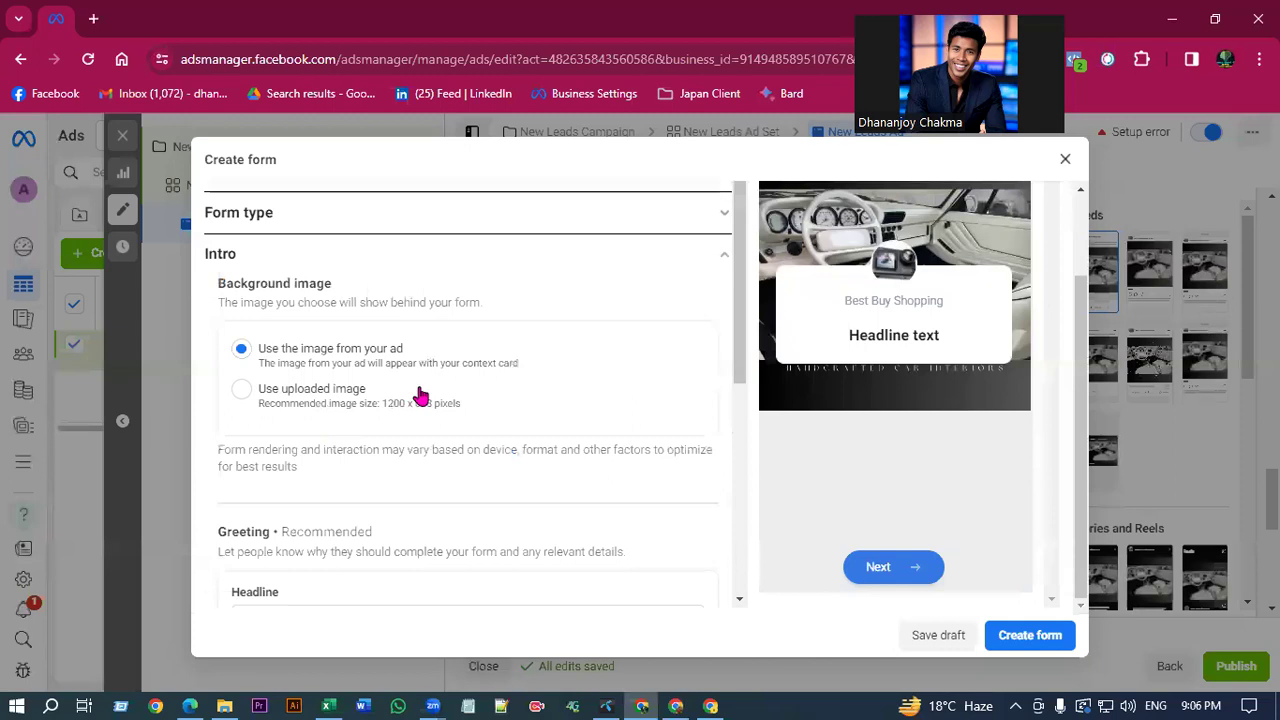
scroll(414, 397, down, 1)
scroll(300, 431, down, 1)
click(330, 431)
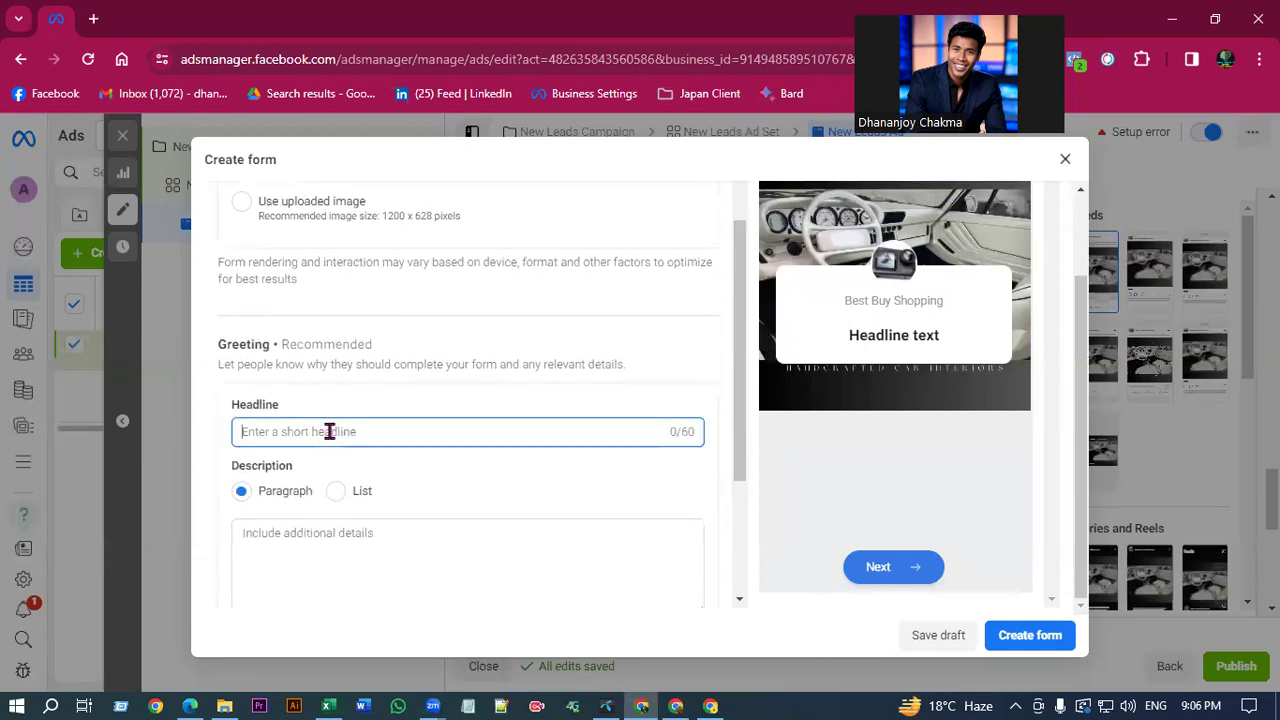
right_click(330, 431)
click(378, 248)
click(406, 486)
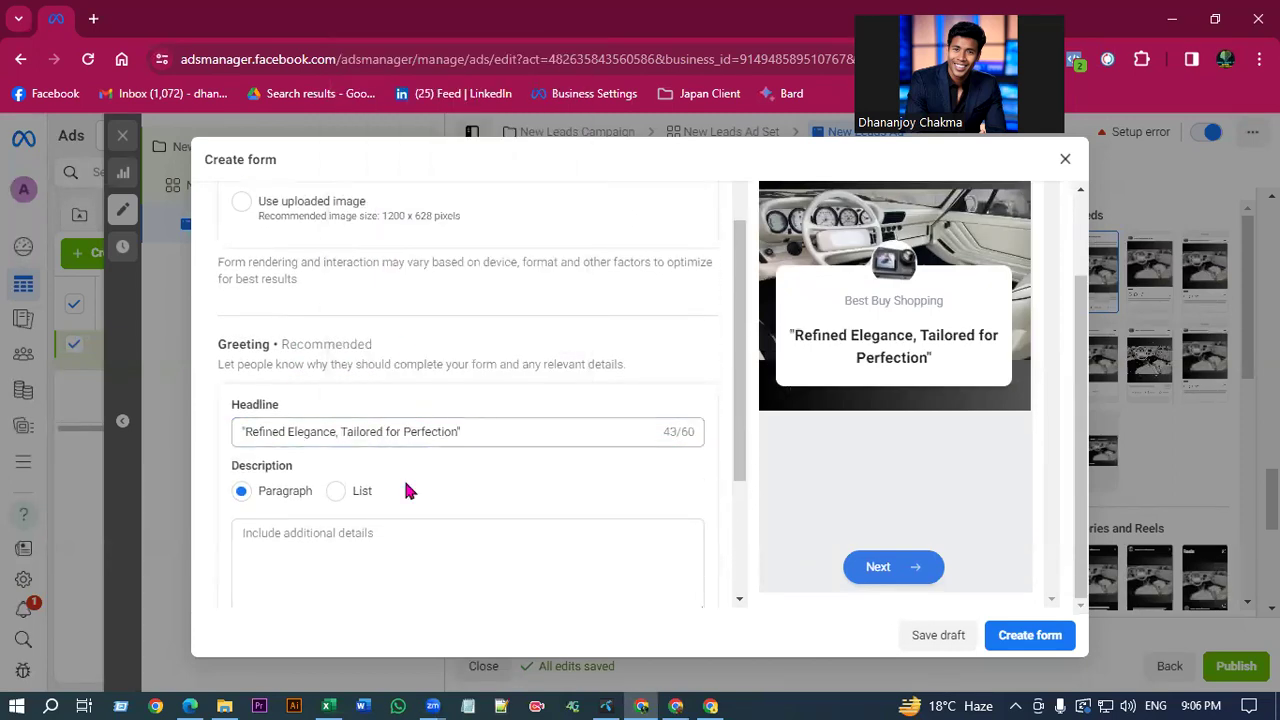
Switch to Edge and copy the text from "Discover Award-Winning Elegance" through "our acclaimed experts today." in the USA Car Leads Google Doc.
scroll(494, 394, down, 1)
click(309, 474)
drag(234, 371, 384, 374)
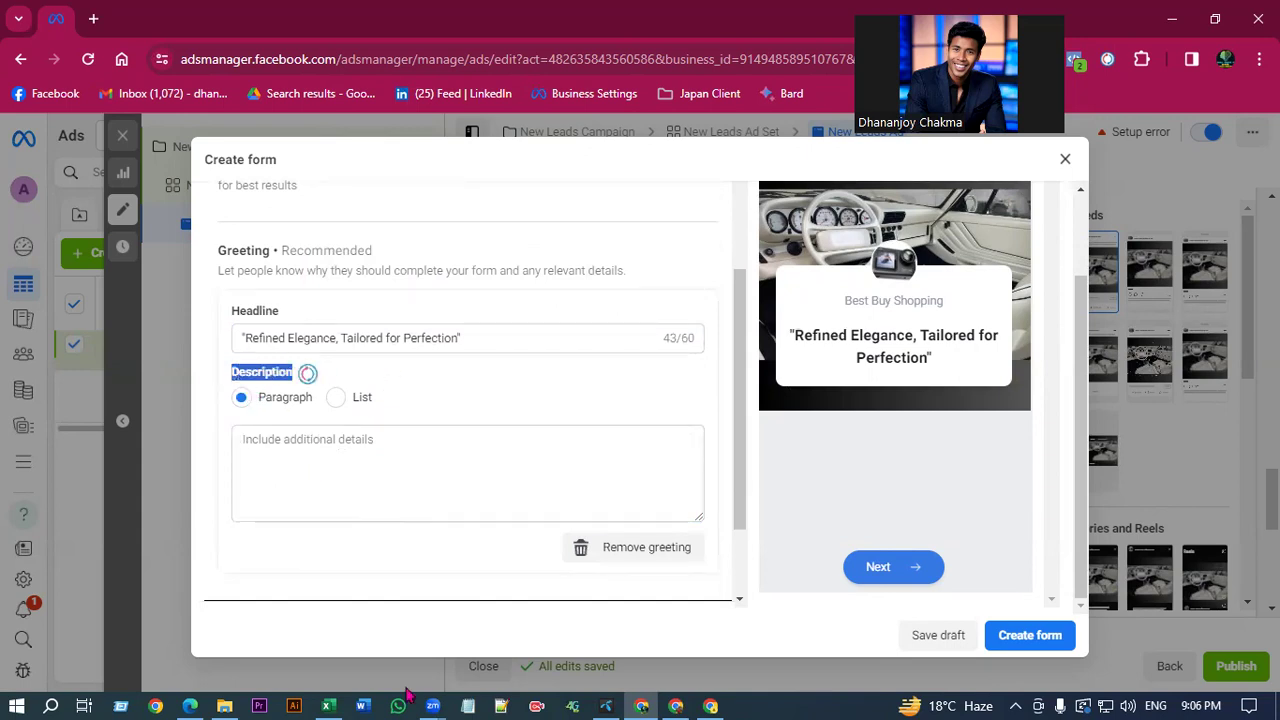
click(190, 706)
click(437, 277)
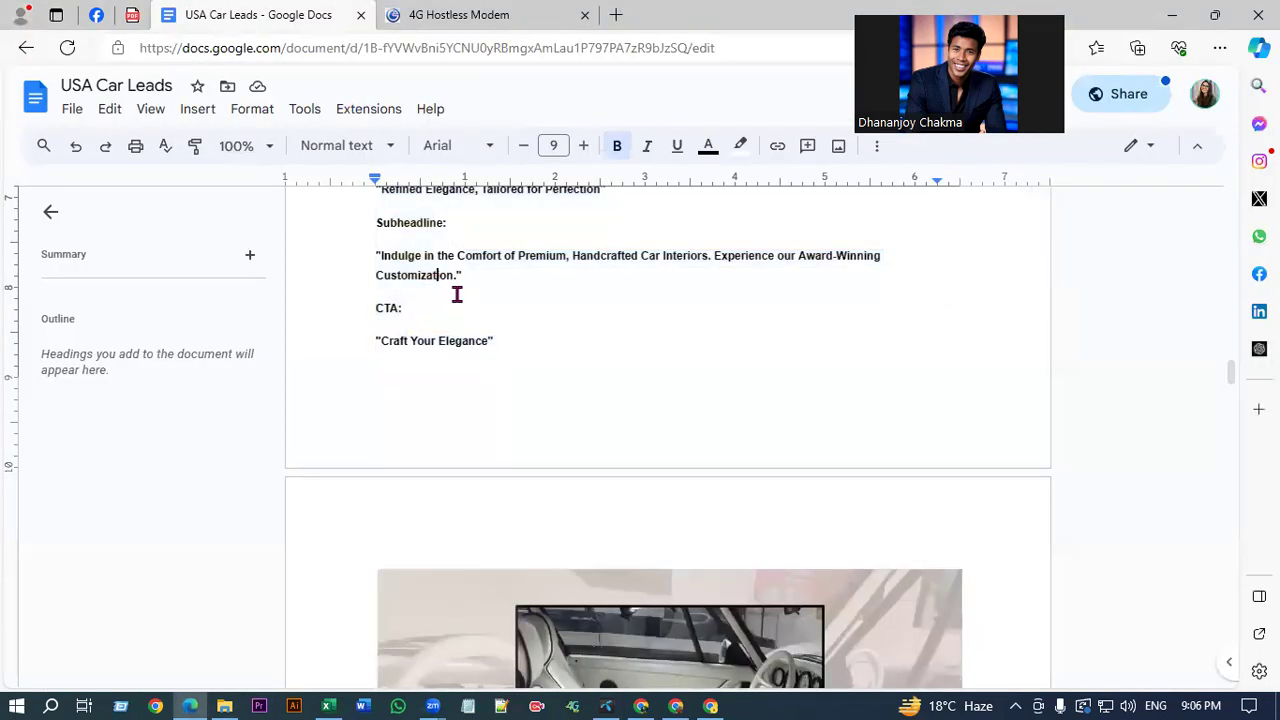
scroll(486, 306, up, 1)
scroll(486, 309, down, 10)
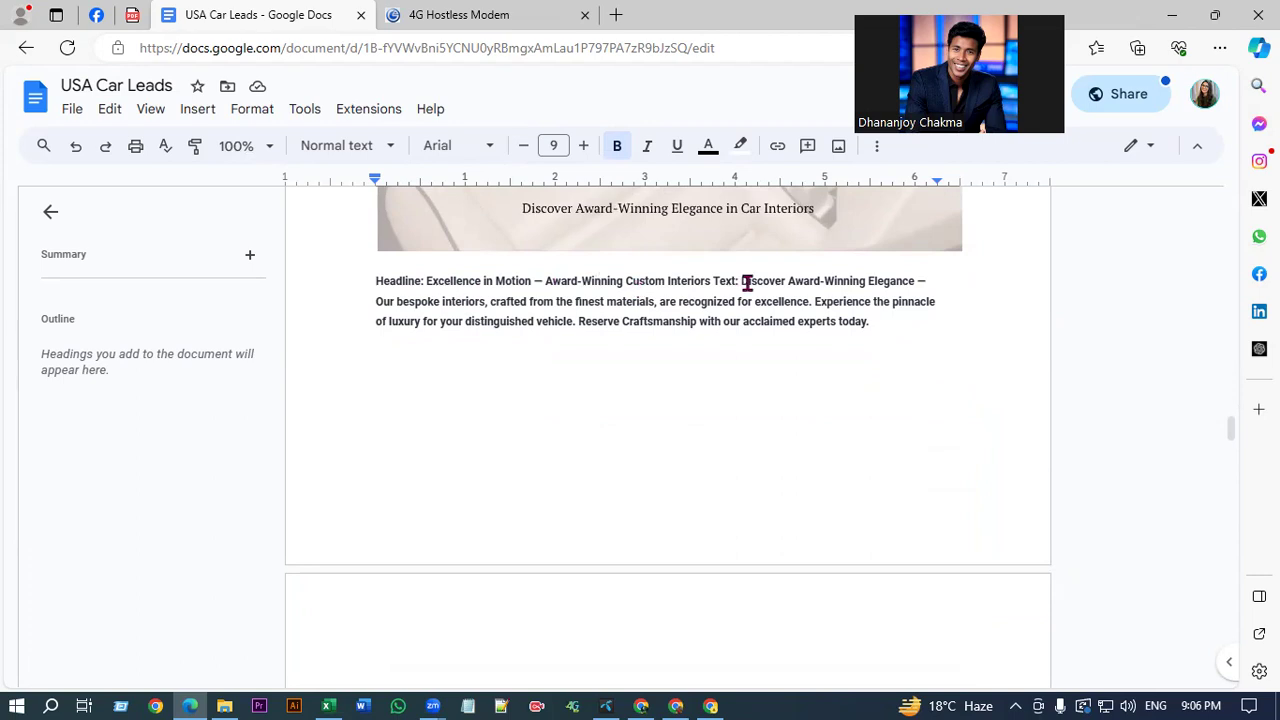
drag(745, 282, 883, 351)
right_click(853, 320)
click(908, 249)
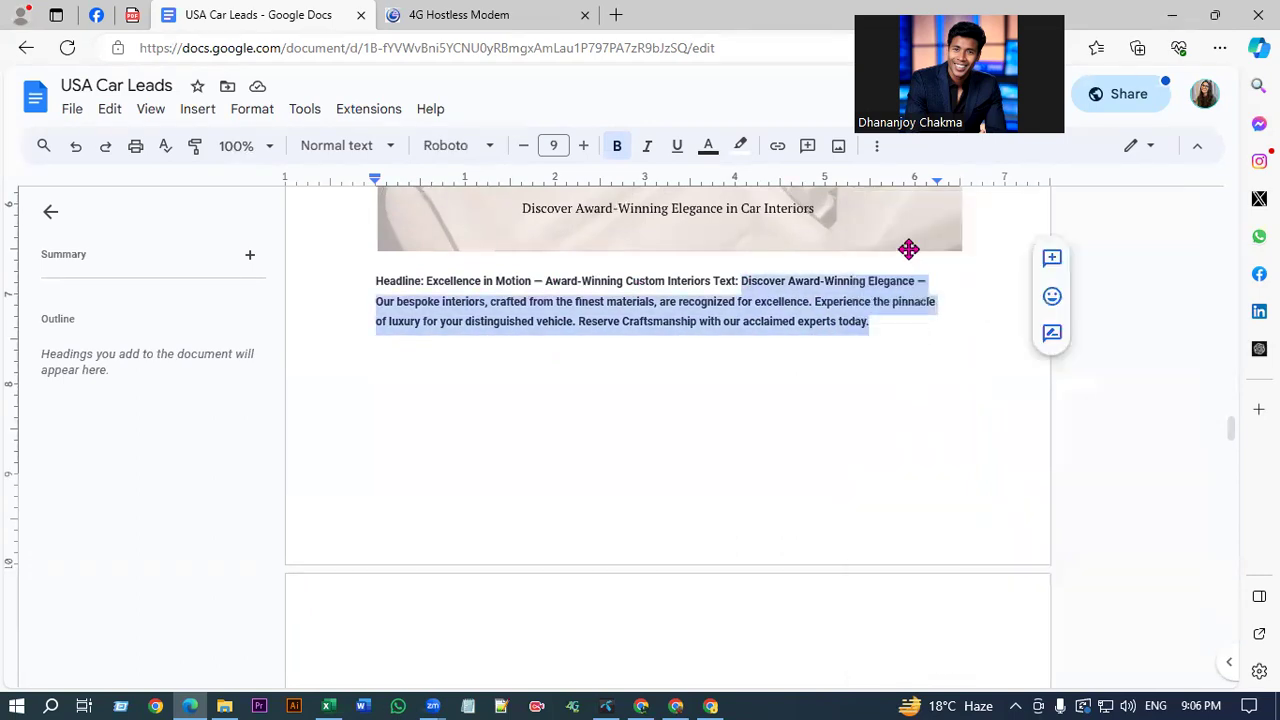
Switch back to Ads Manager in Chrome and paste the copied text as the form greeting's paragraph description.
click(676, 705)
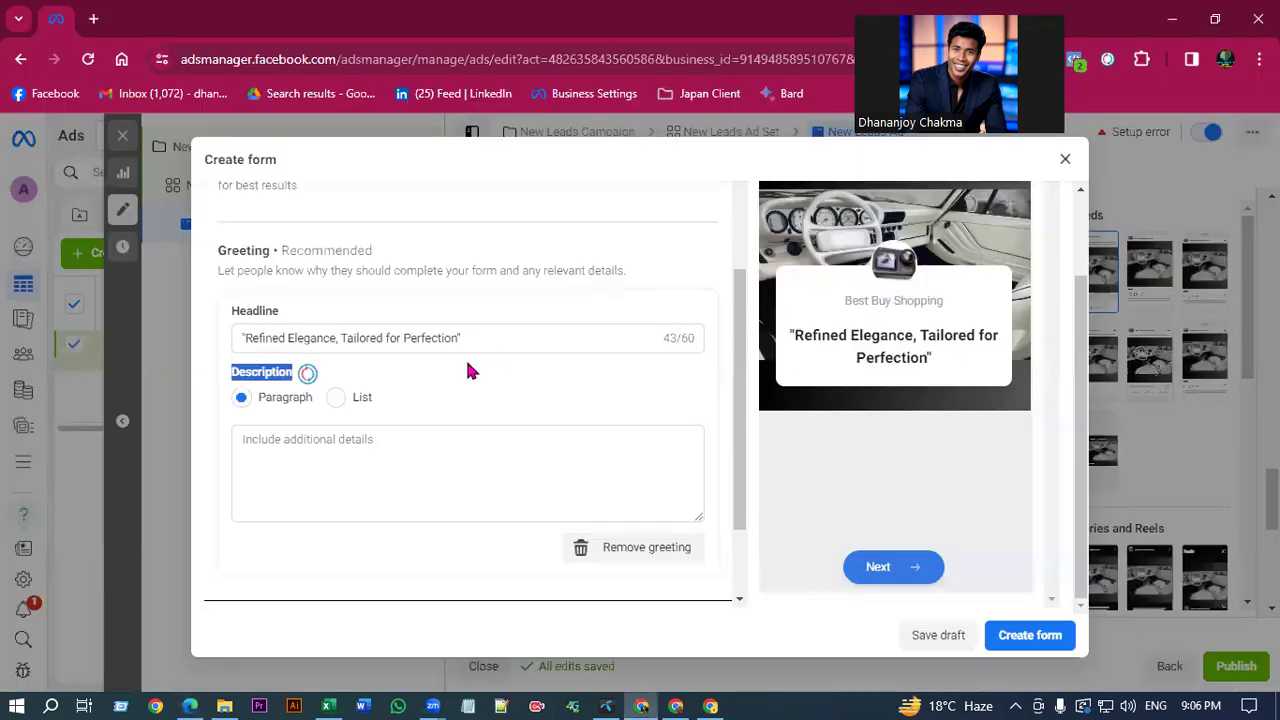
right_click(303, 474)
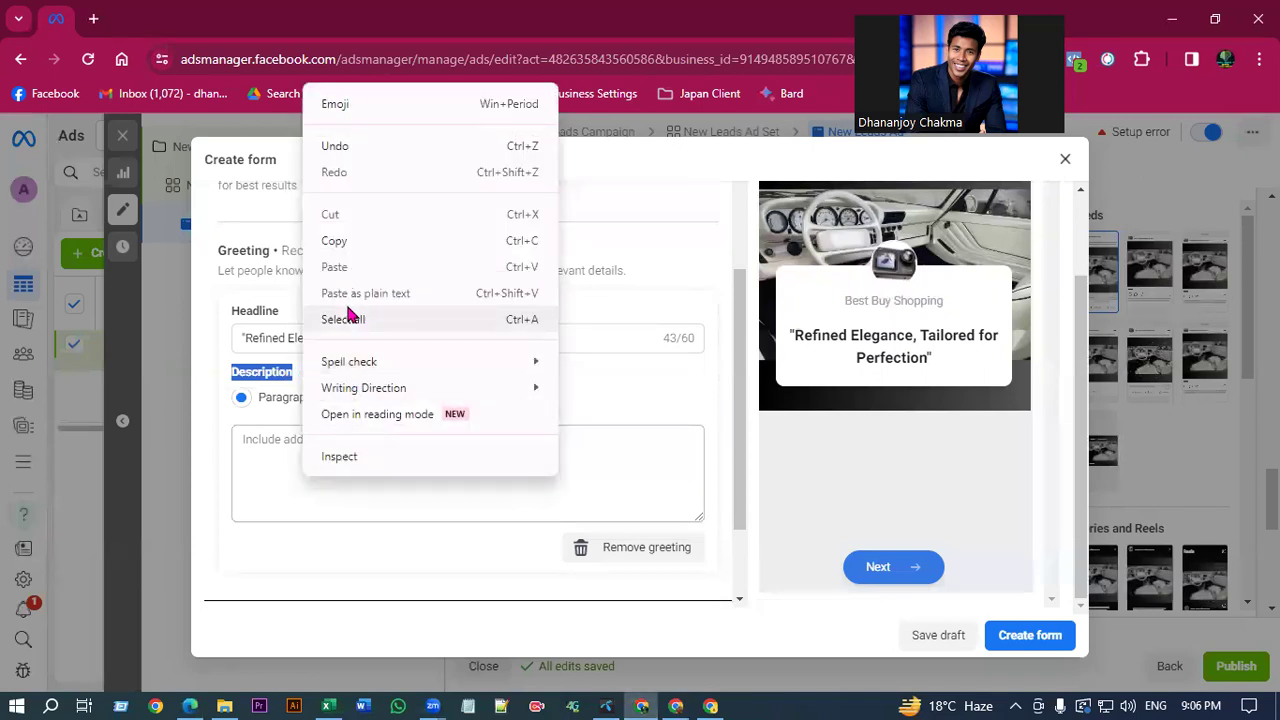
click(290, 450)
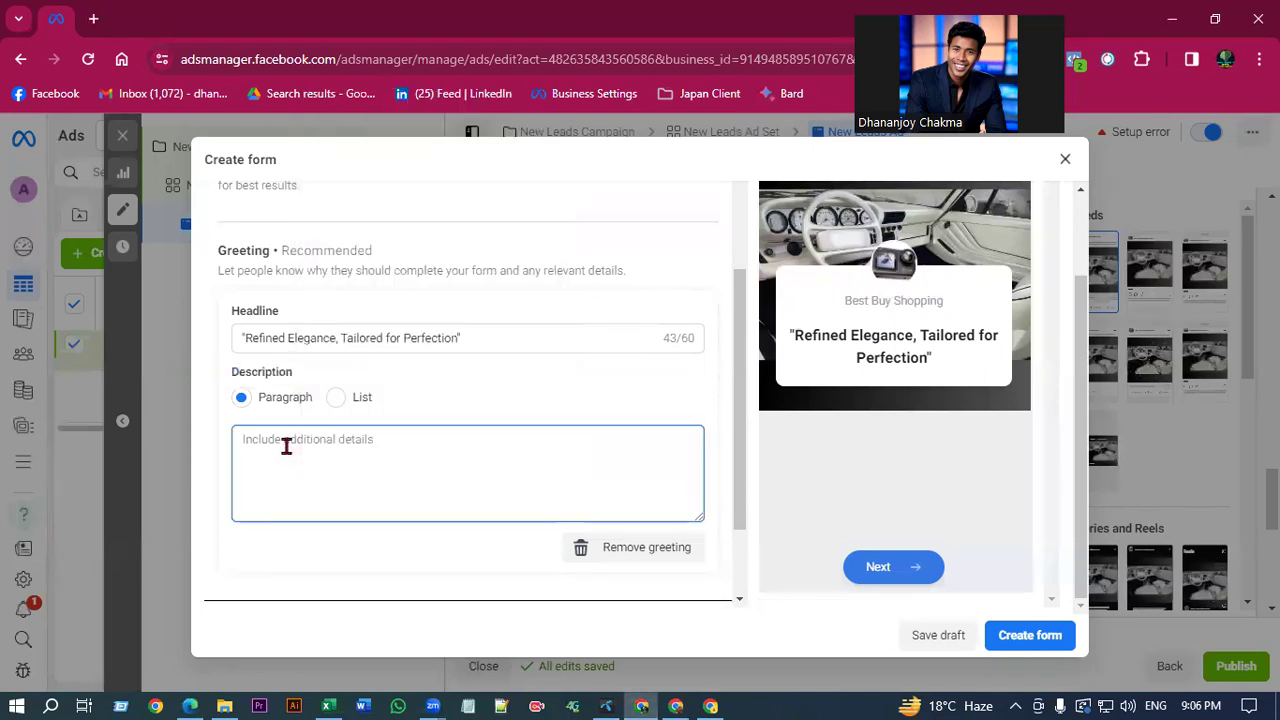
key(ctrl+v)
drag(871, 443, 912, 432)
click(912, 432)
drag(854, 397, 491, 434)
click(471, 457)
scroll(470, 455, down, 1)
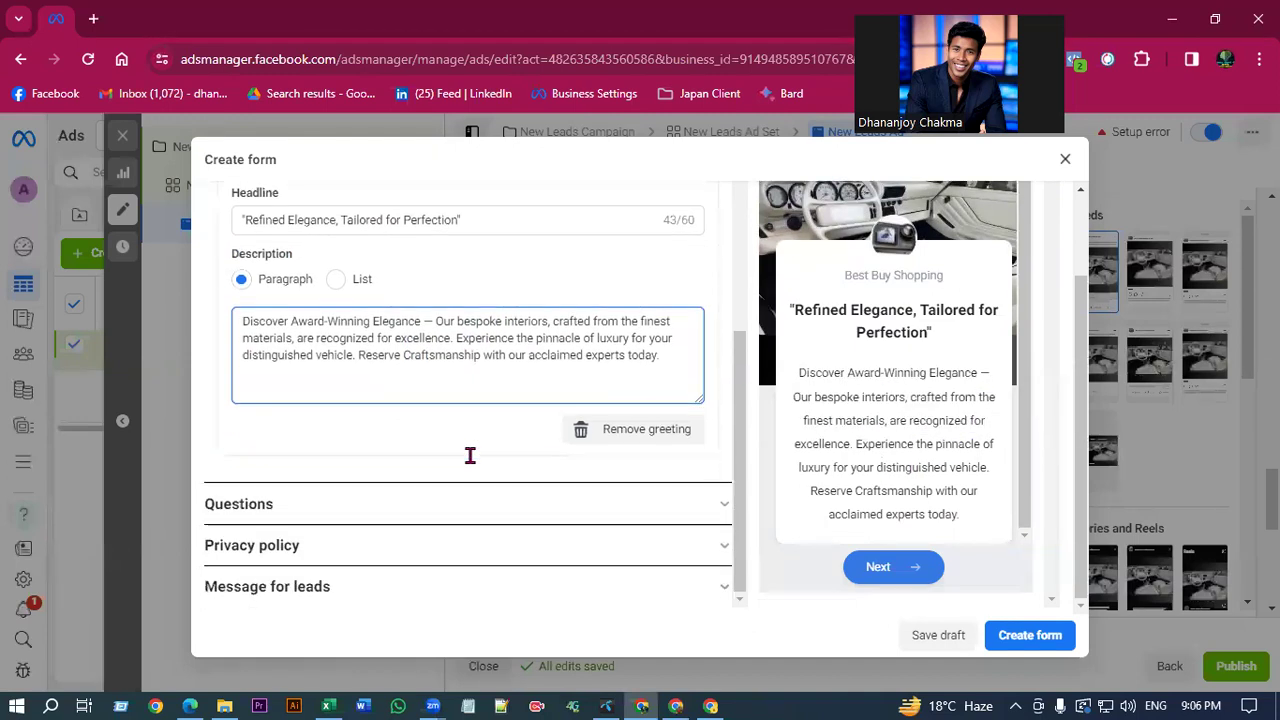
Set the form intro's background image to Use uploaded image and highlight the recommended size of 1200 x 628 pixels.
scroll(377, 386, up, 2)
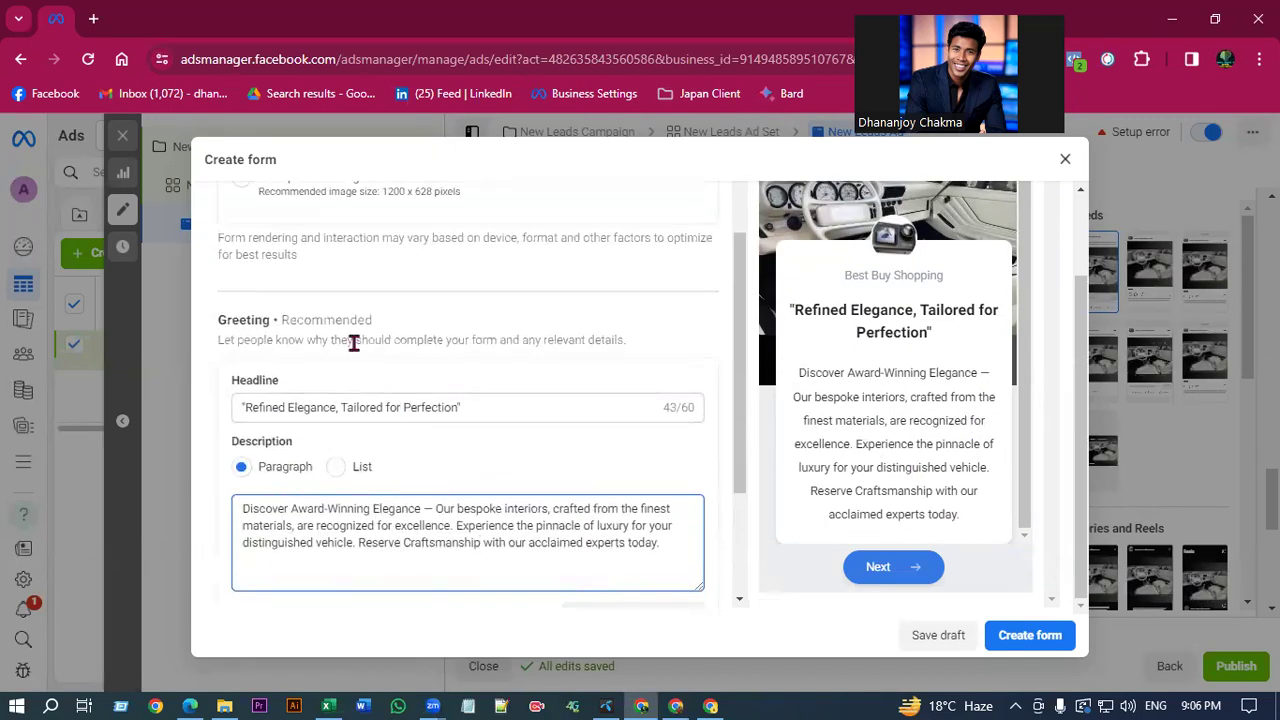
scroll(456, 376, up, 2)
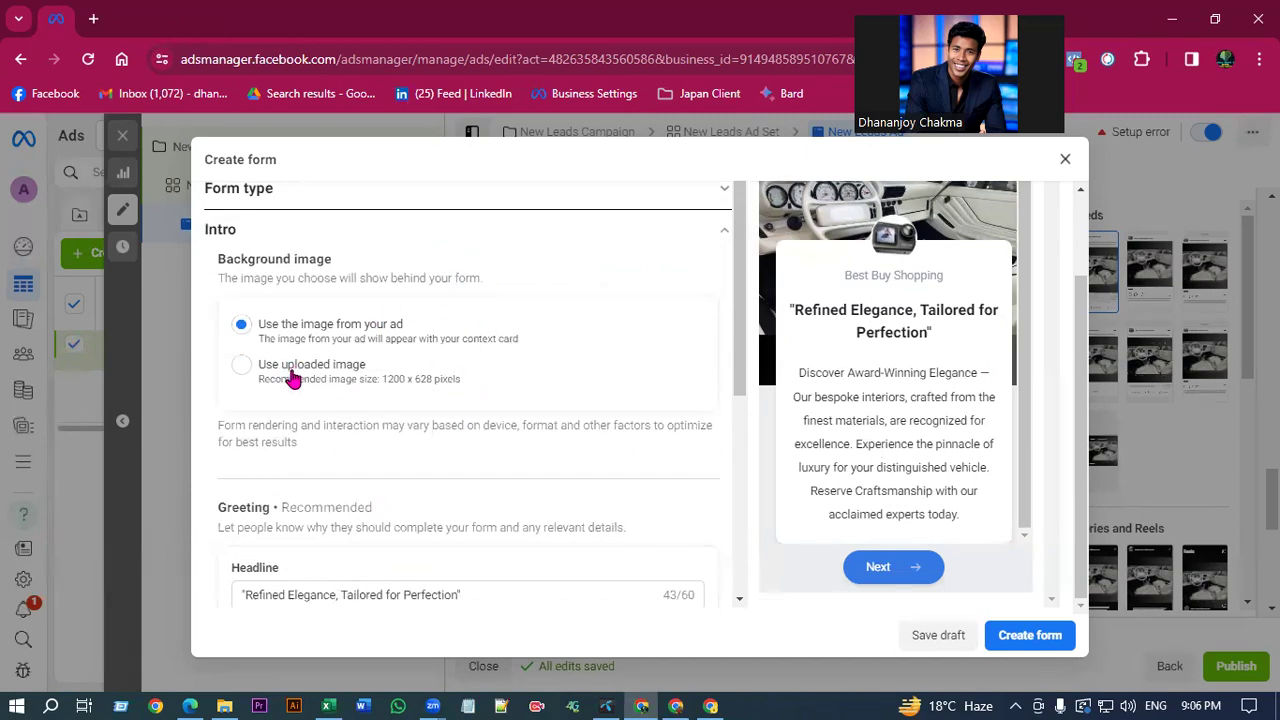
scroll(885, 300, up, 1)
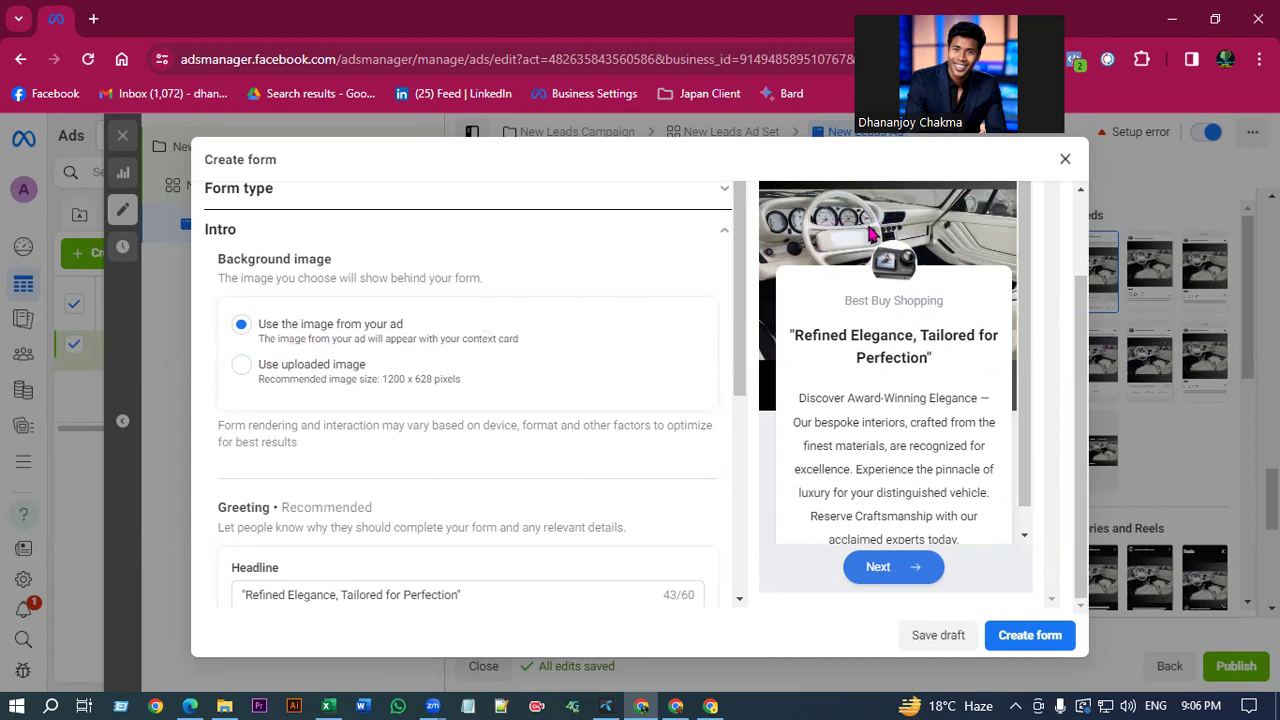
click(314, 376)
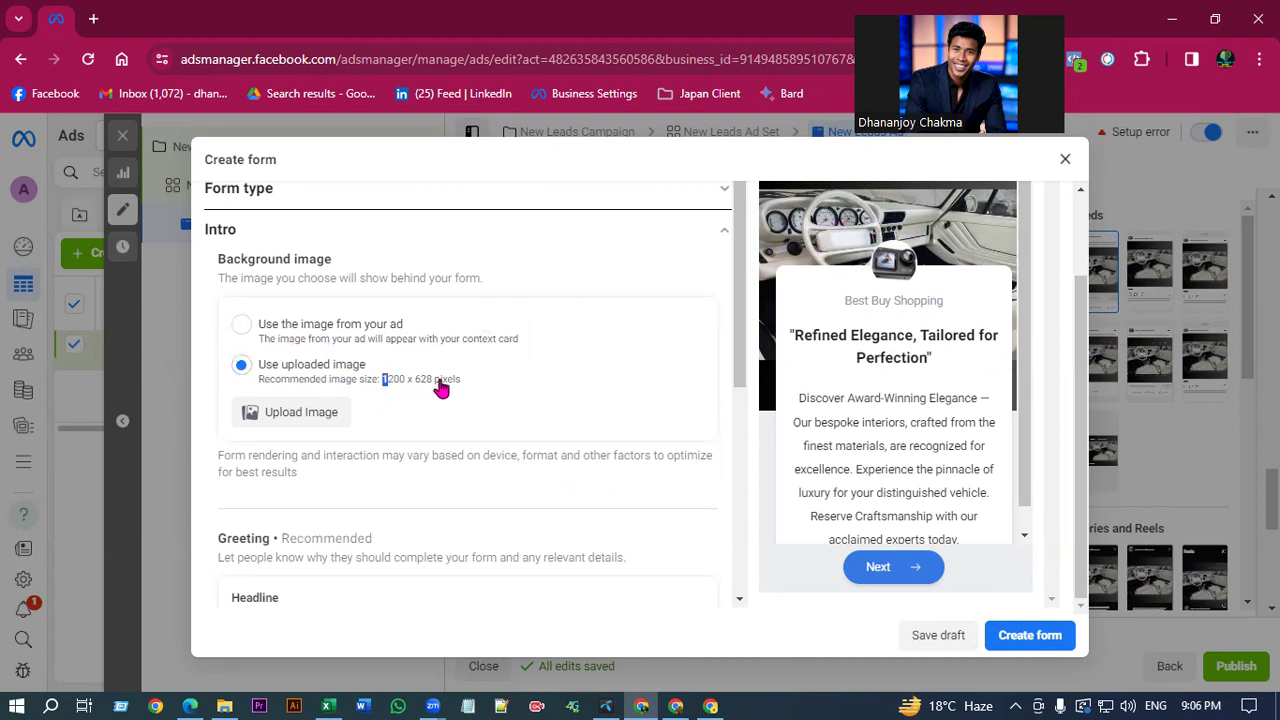
drag(470, 387, 400, 385)
Browse the USA car lead folder for a background image to upload, and leave without choosing a file.
click(300, 413)
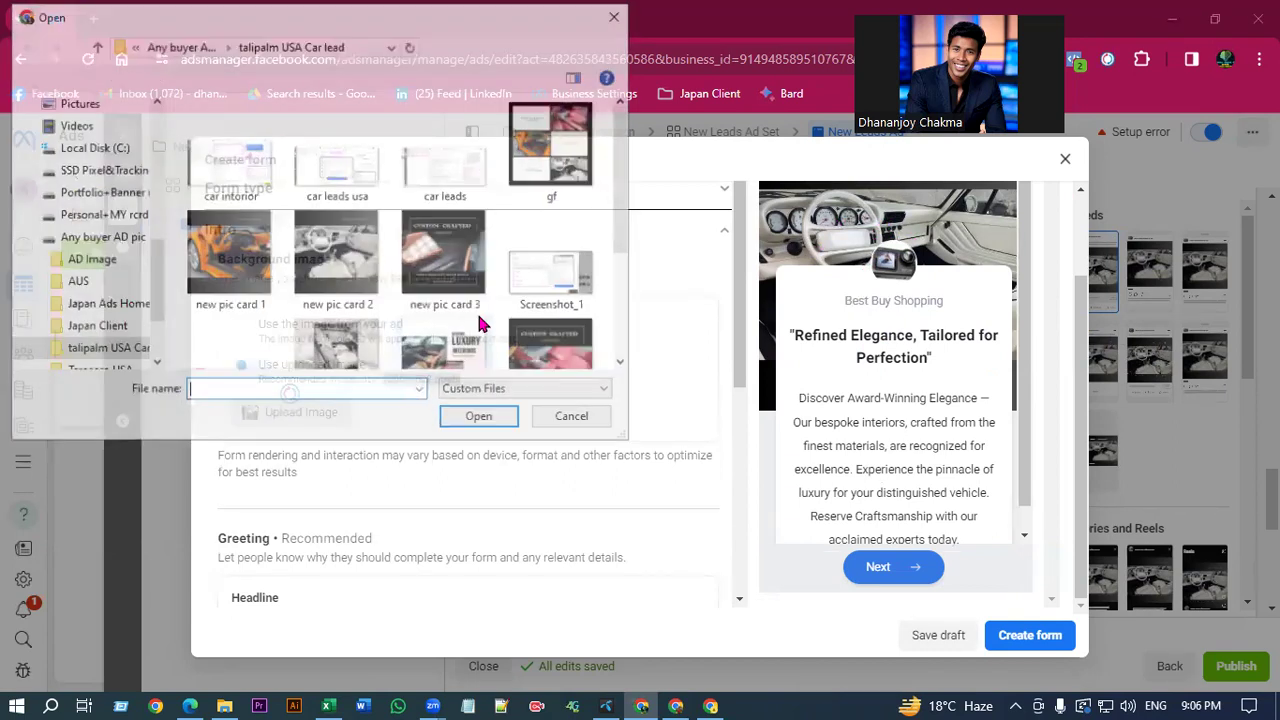
scroll(325, 276, up, 3)
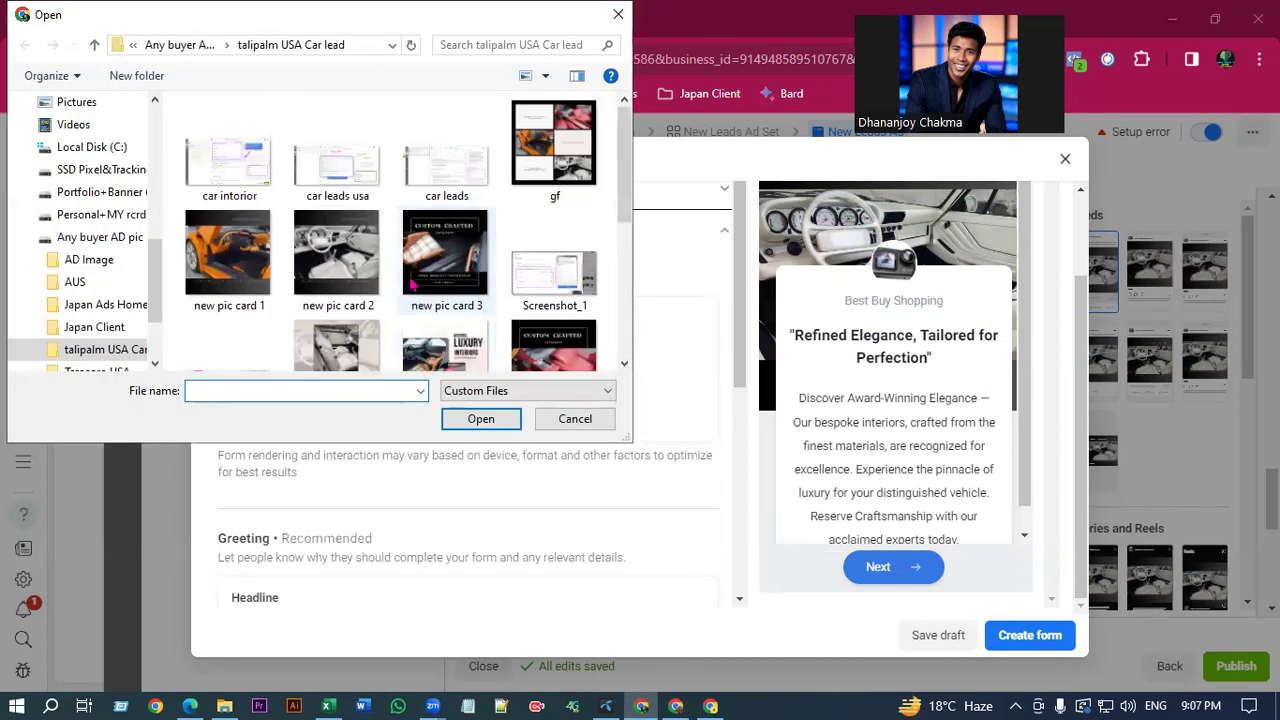
scroll(323, 274, down, 3)
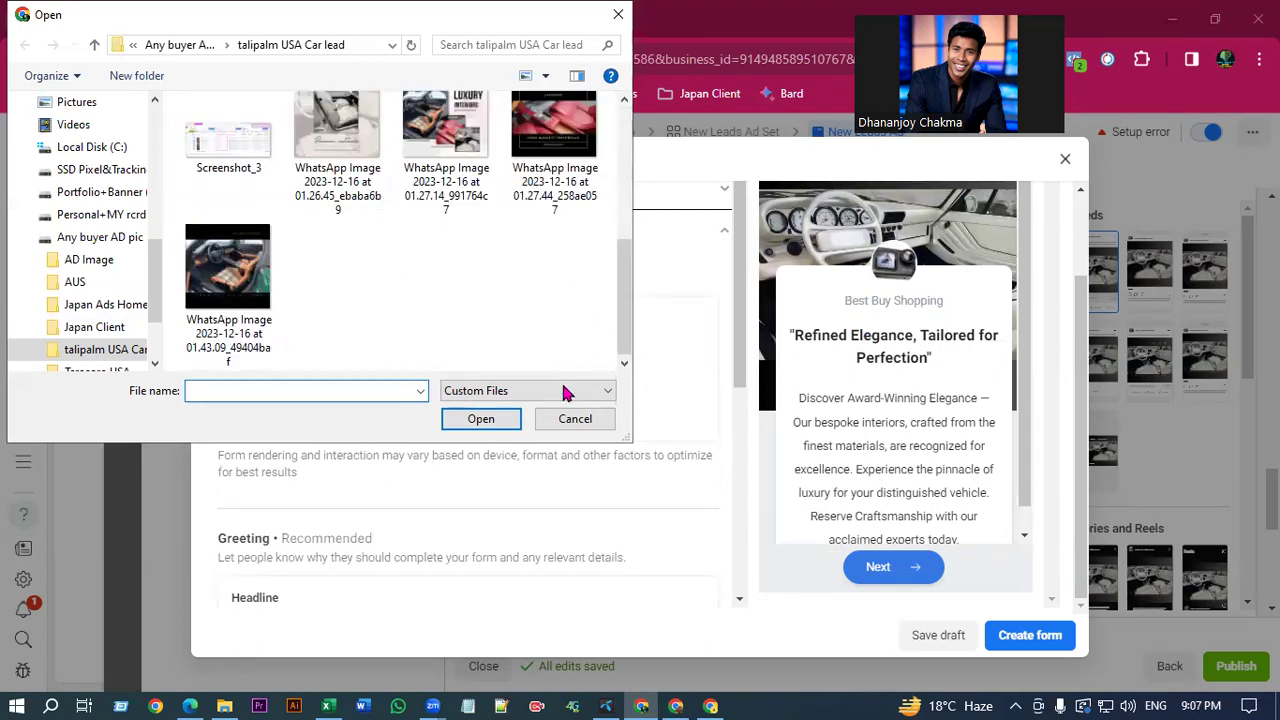
click(572, 419)
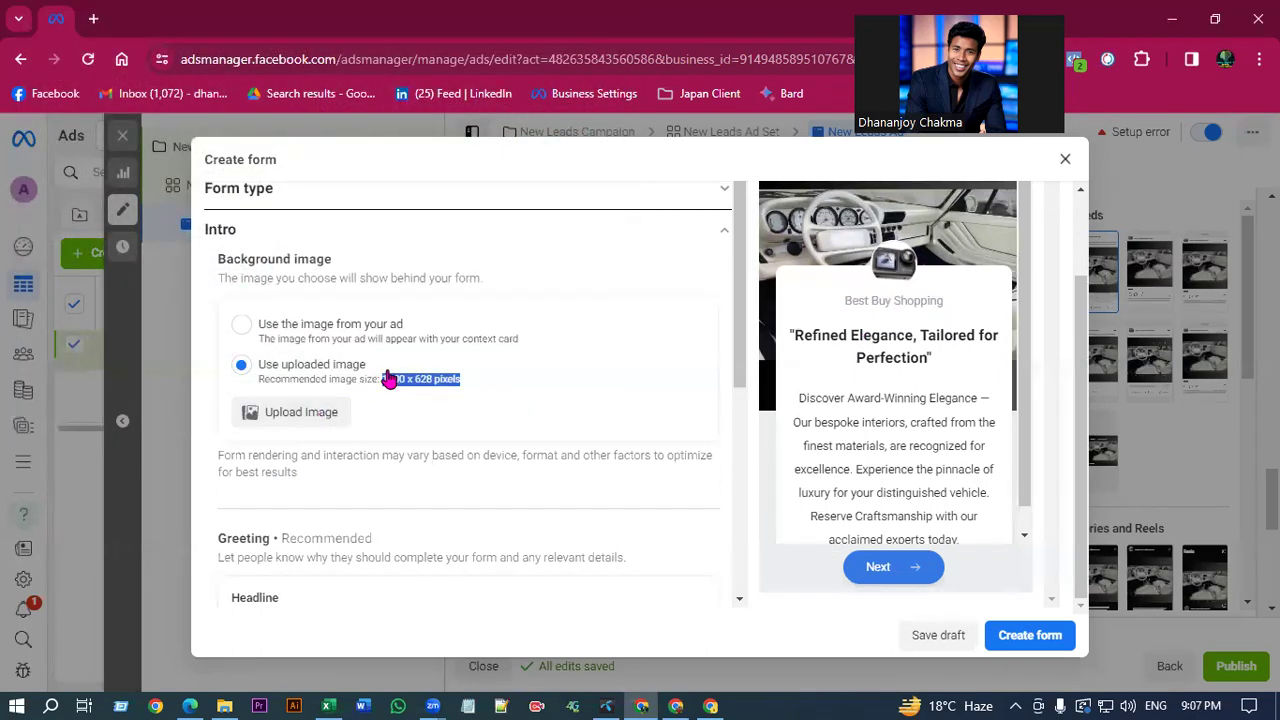
scroll(909, 274, up, 1)
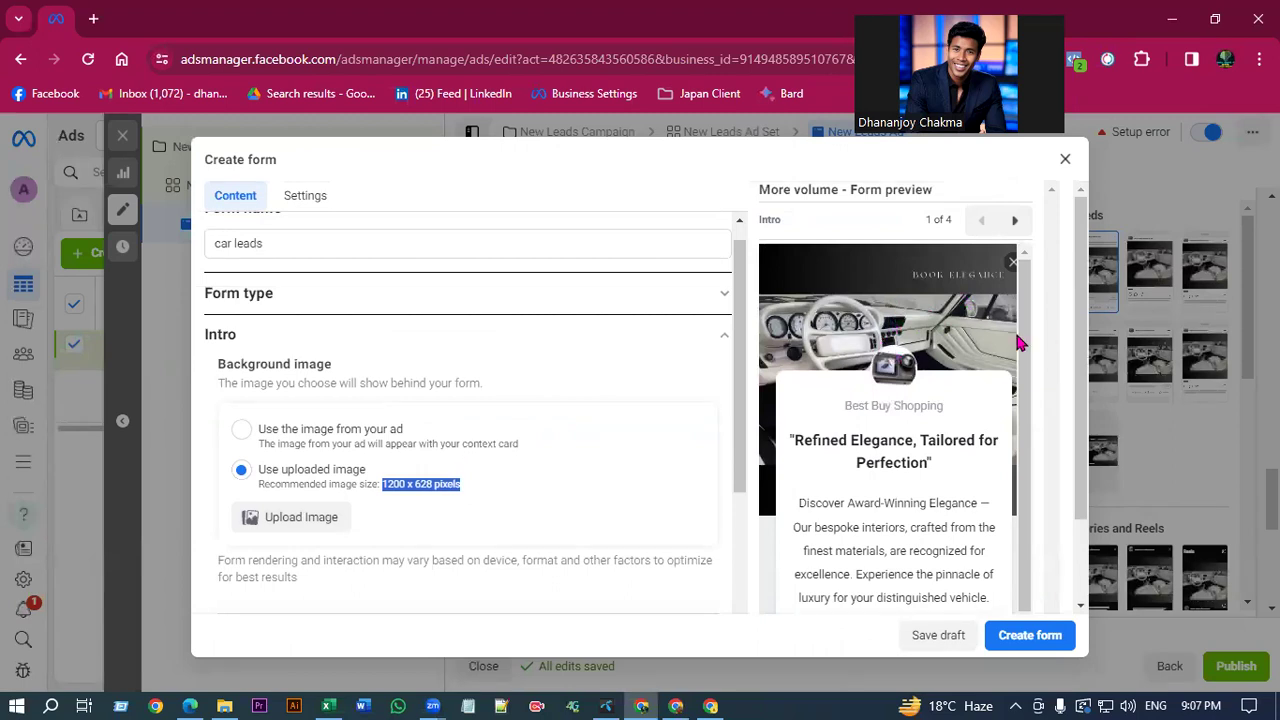
Set the form intro's background image to the image from the ad and check the greeting's headline and description.
click(295, 433)
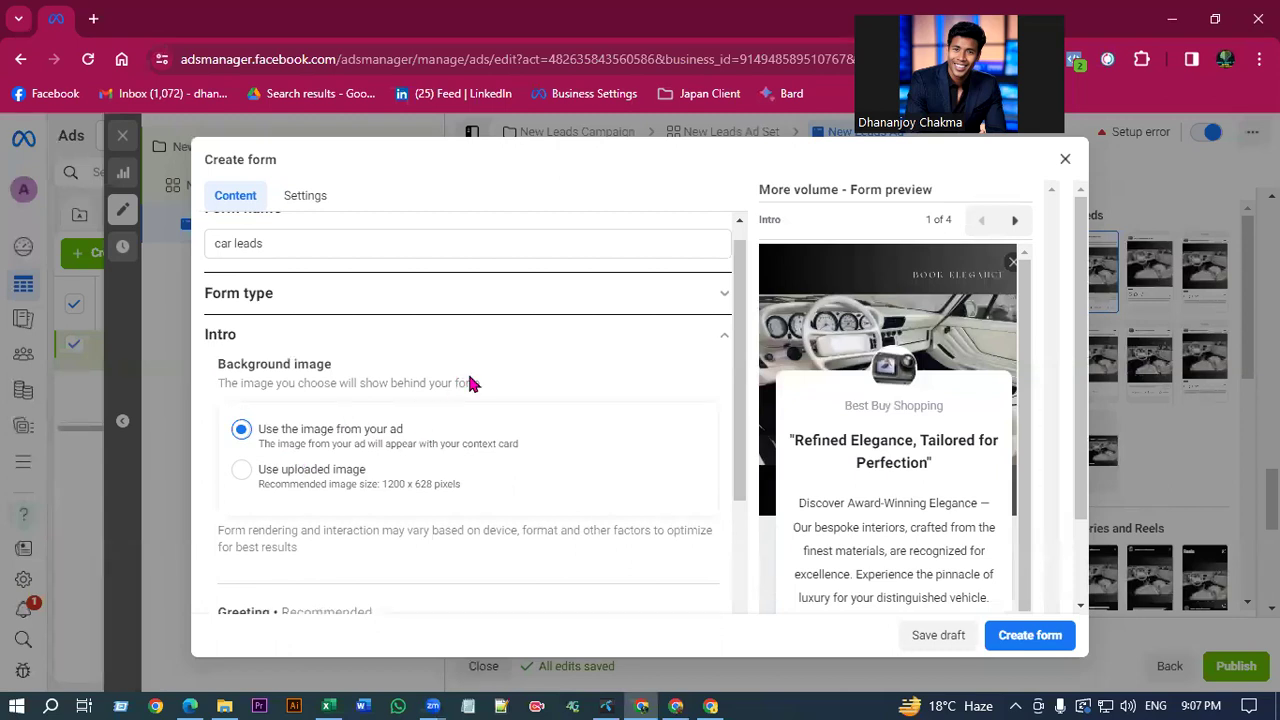
scroll(466, 380, down, 2)
scroll(460, 258, down, 2)
scroll(400, 280, up, 2)
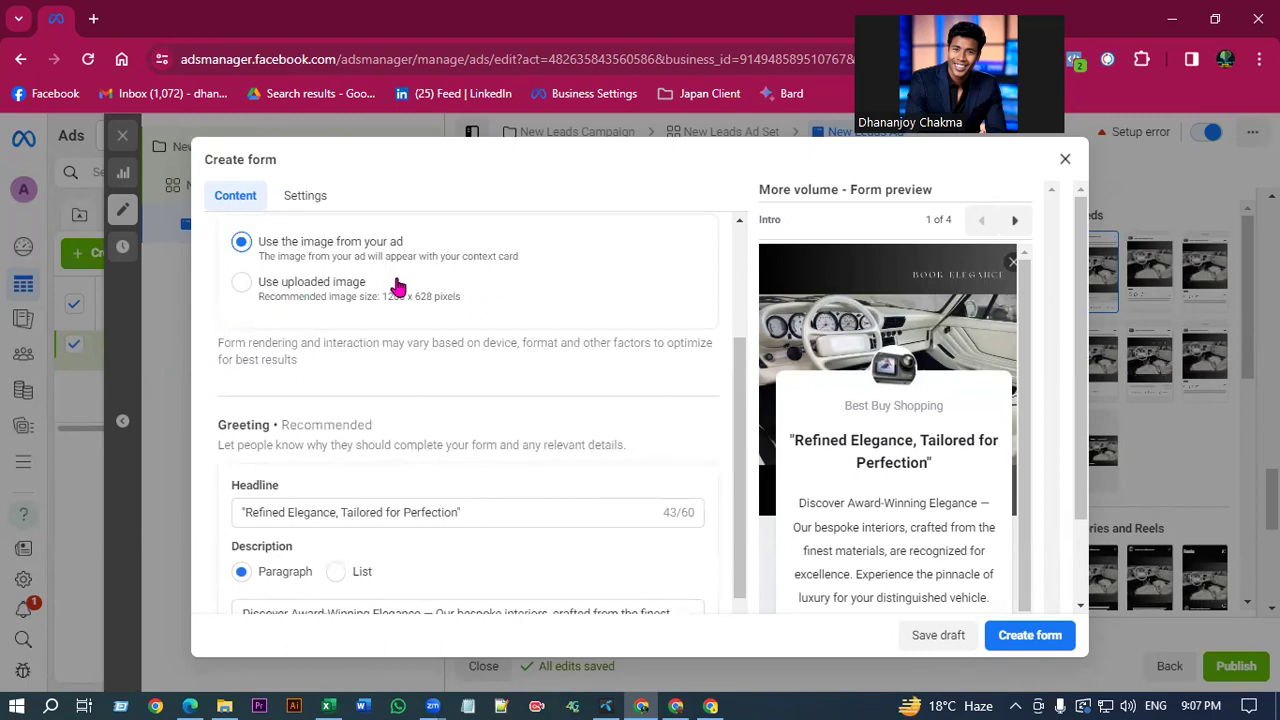
scroll(400, 290, down, 2)
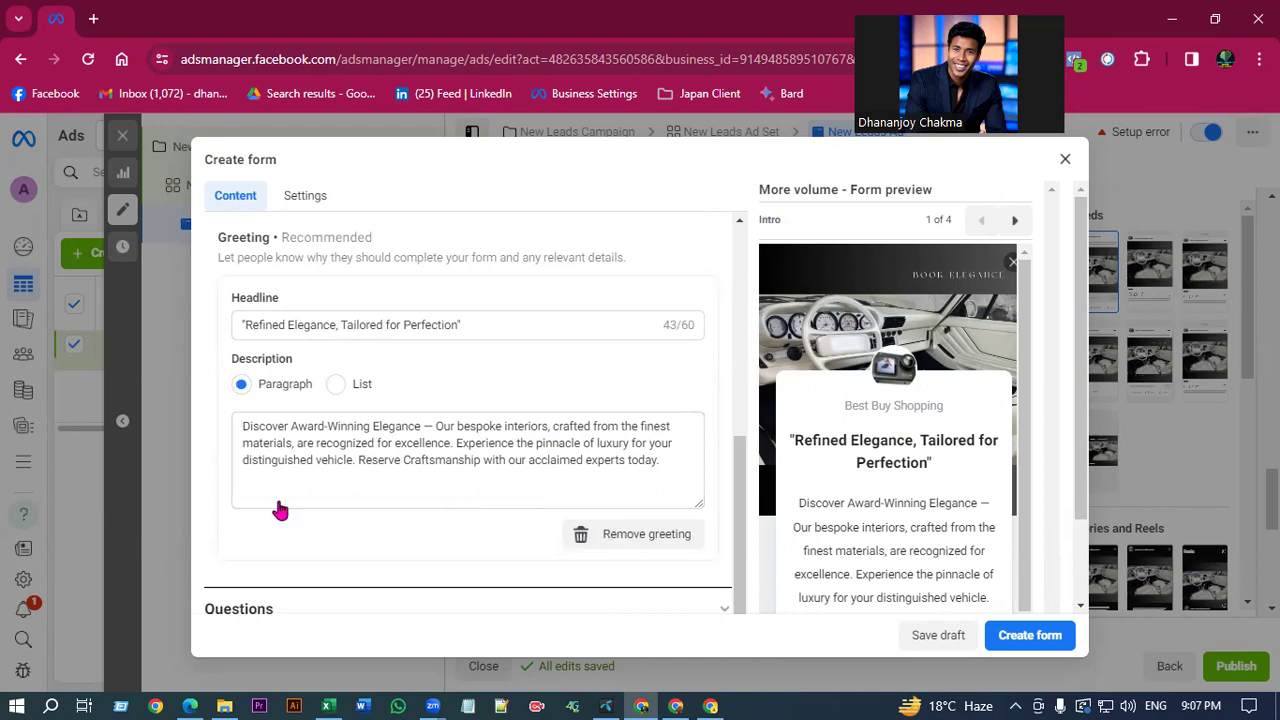
Expand the form's Questions section, view the custom question types and dismiss the lead filtering notice.
click(238, 609)
scroll(448, 420, down, 2)
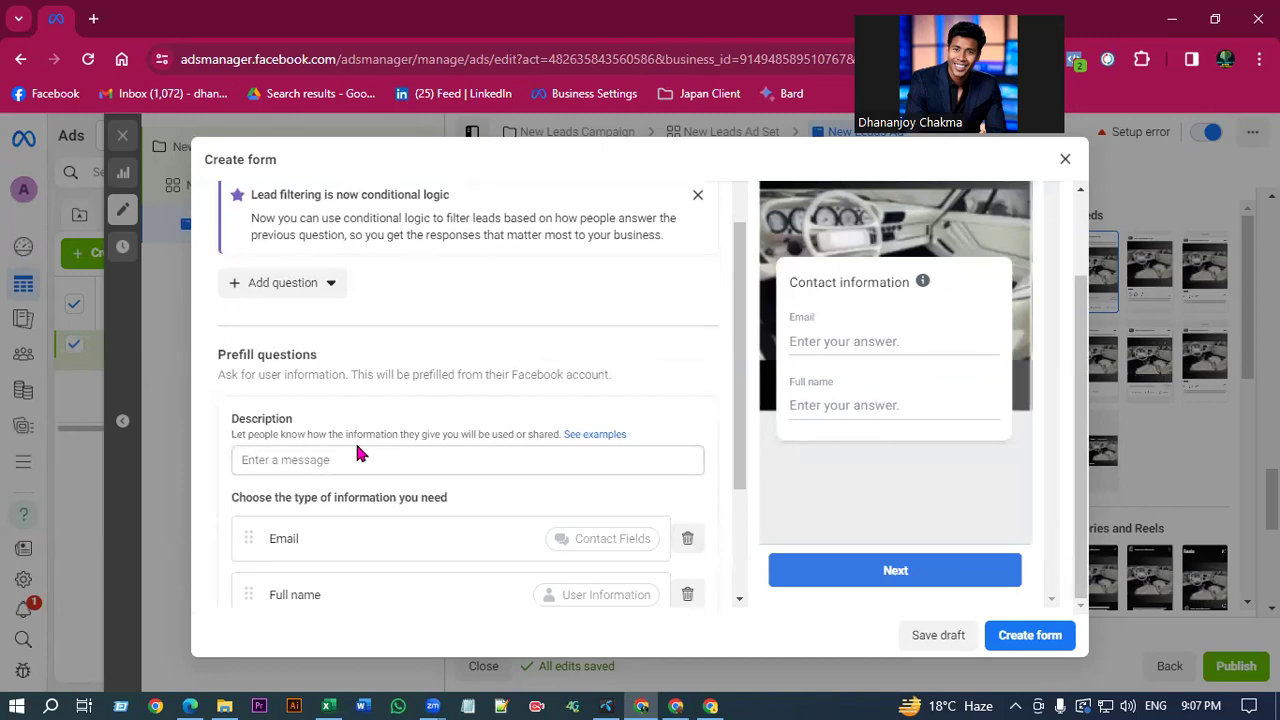
click(326, 282)
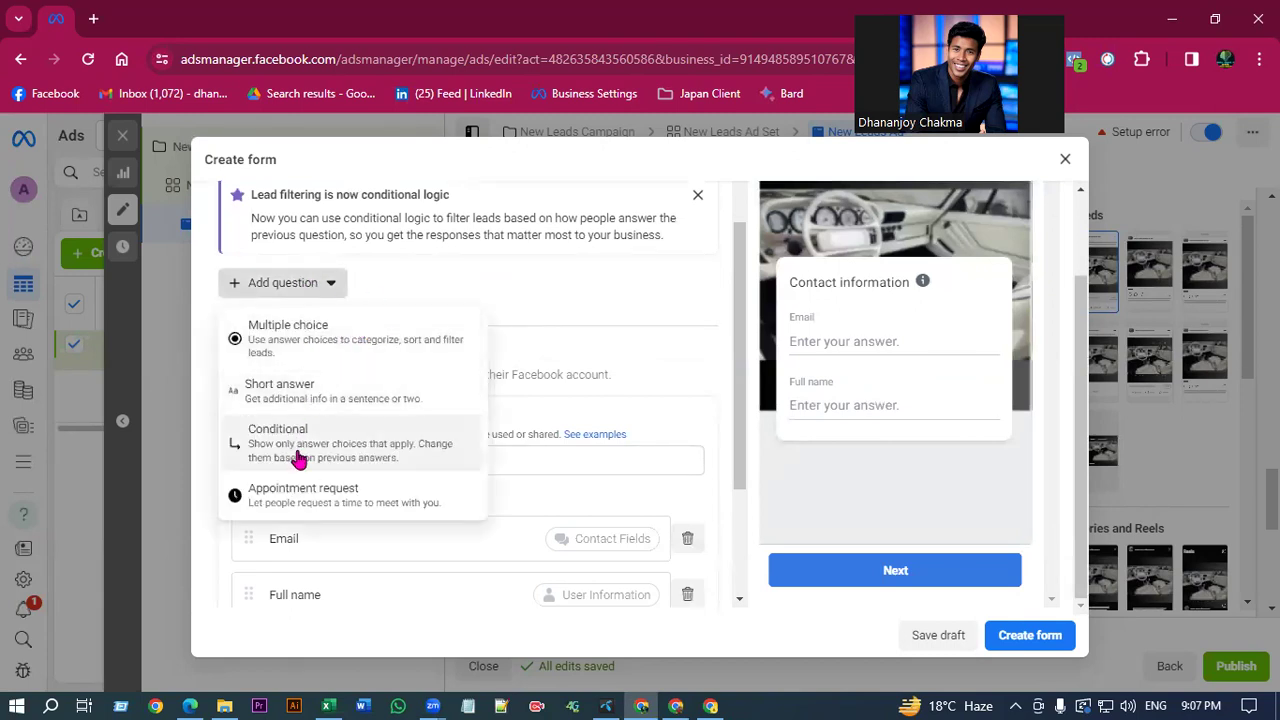
click(695, 220)
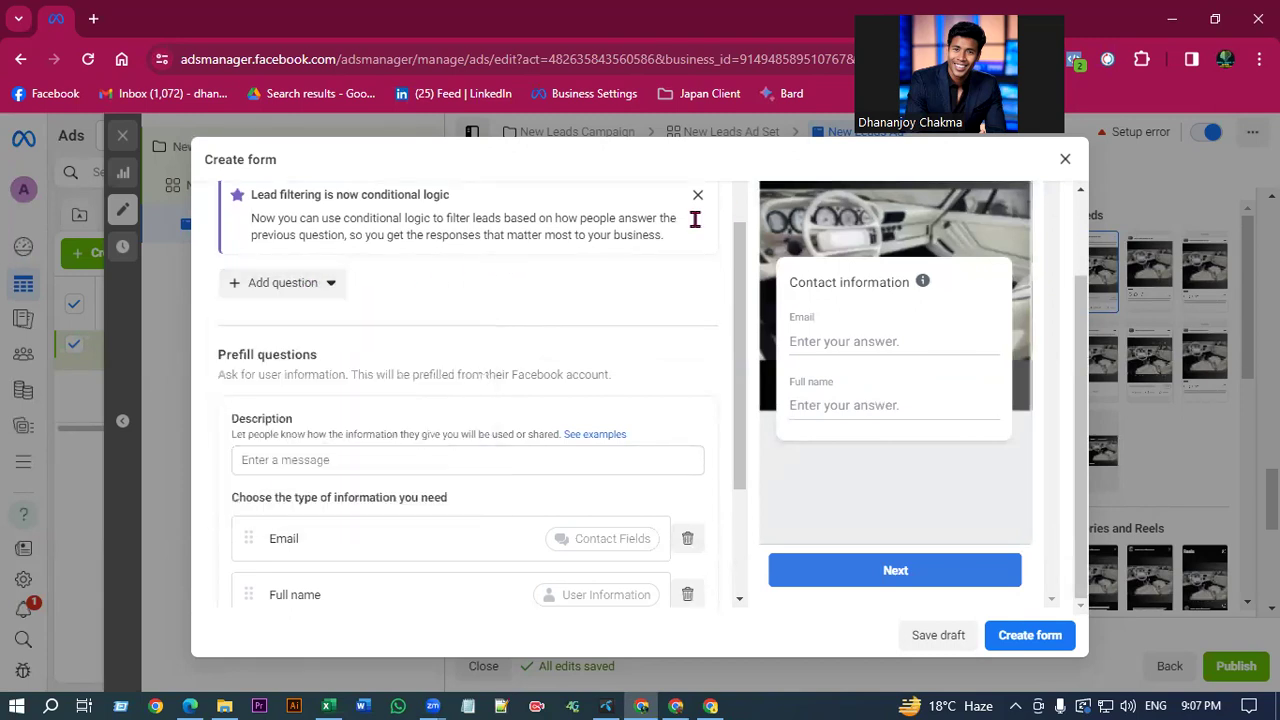
click(698, 195)
scroll(395, 335, up, 1)
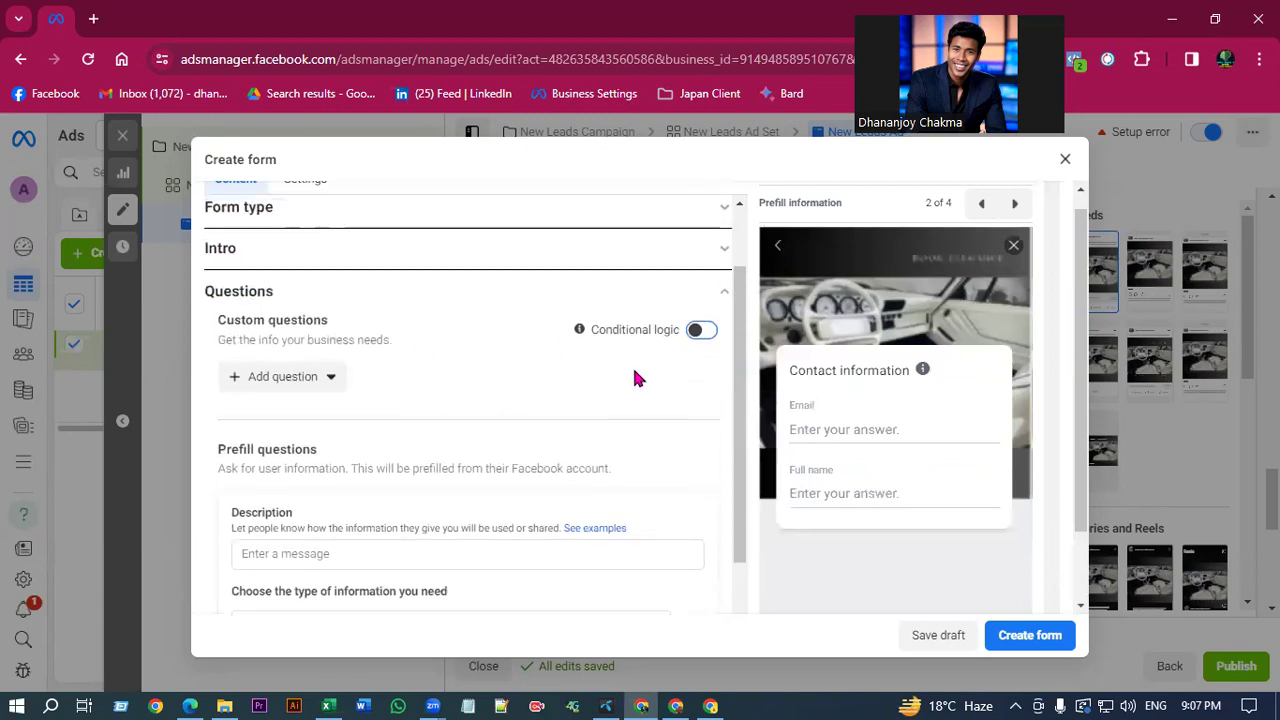
Try conditional logic for the custom questions, turn it off again and dismiss the lead filtering notice.
click(702, 330)
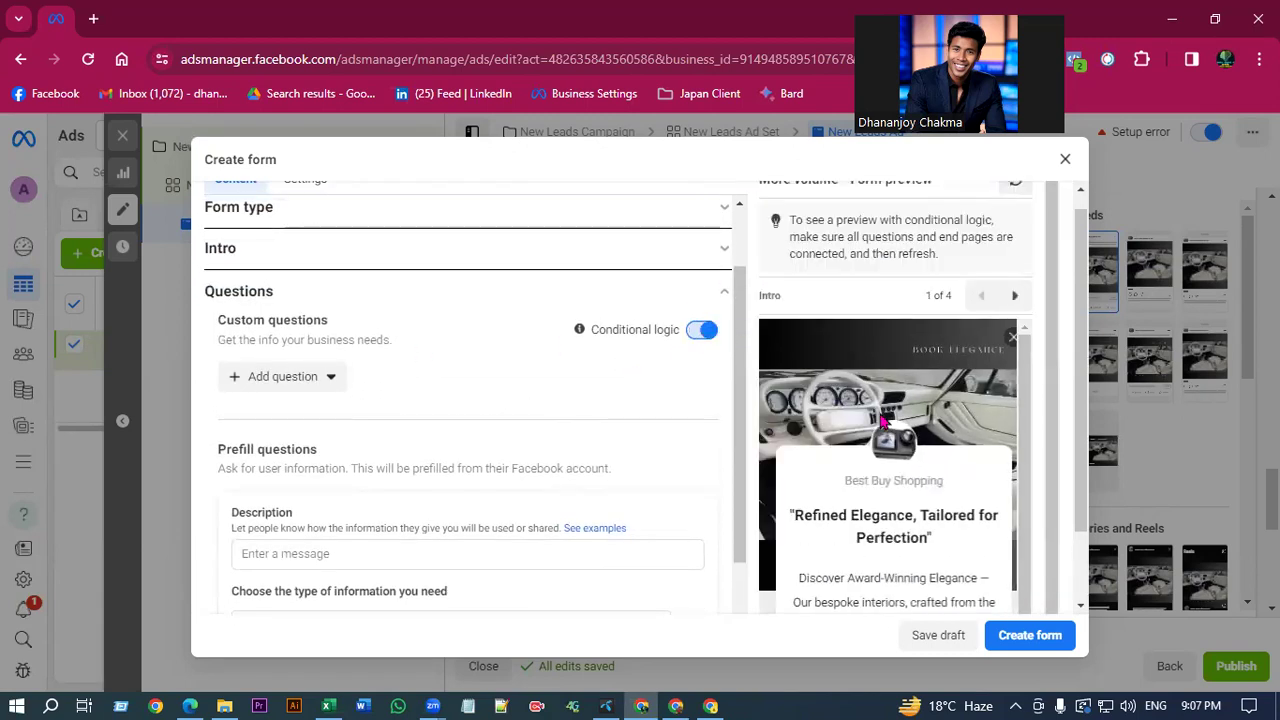
scroll(880, 540, down, 1)
click(702, 330)
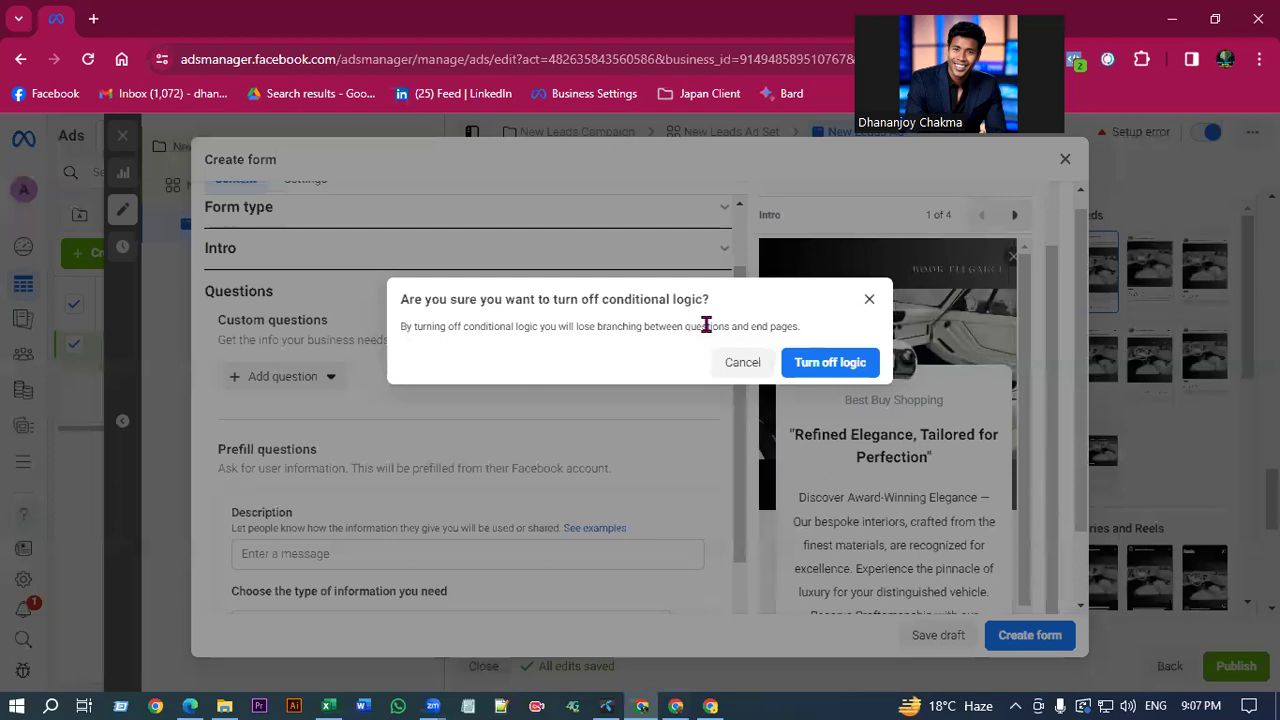
click(815, 364)
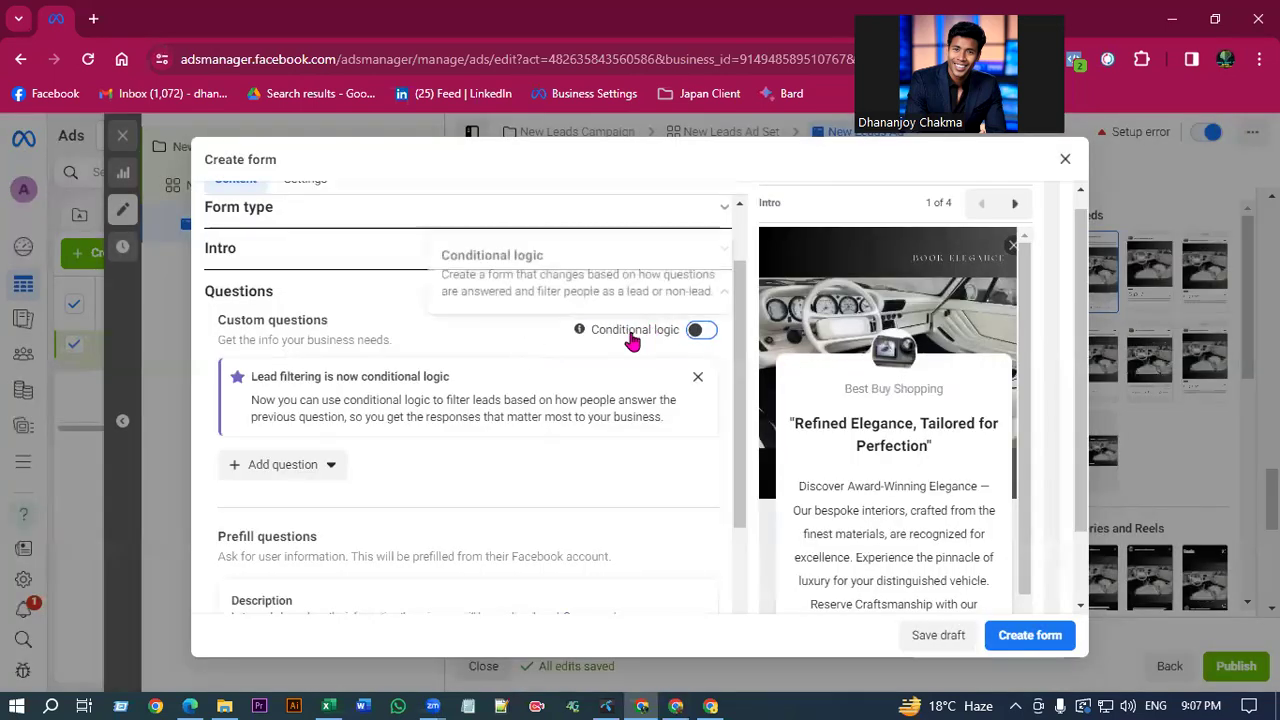
click(698, 376)
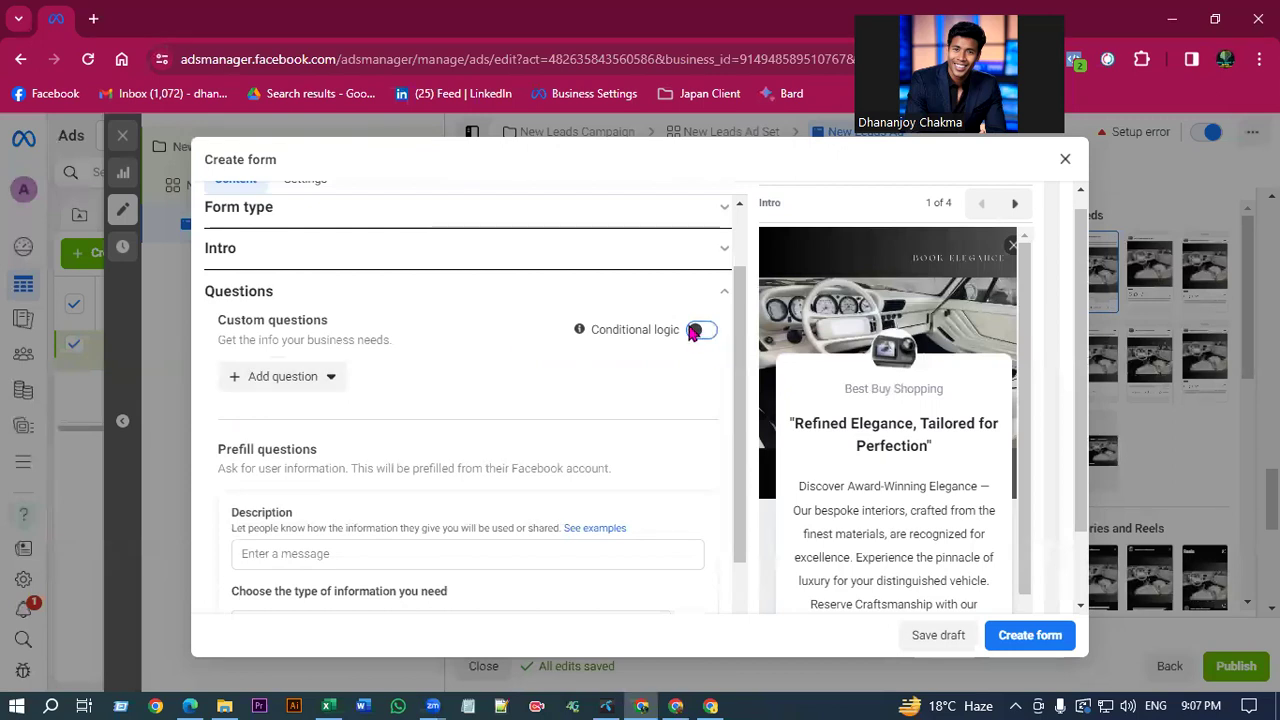
Look through the custom question types that can be added to the form, without choosing one.
click(330, 377)
click(309, 376)
click(305, 376)
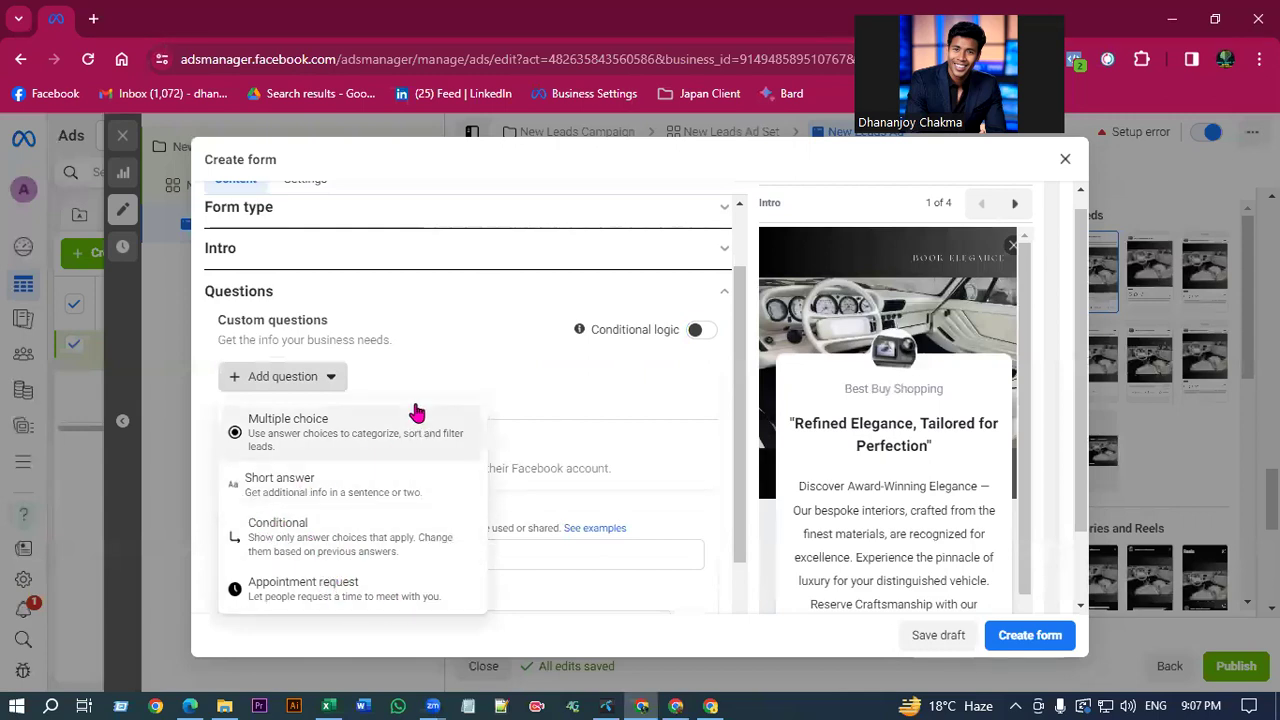
click(420, 365)
Paste the copied "Discover Award-Winning Elegance" text as the description of the prefill questions.
scroll(472, 373, down, 1)
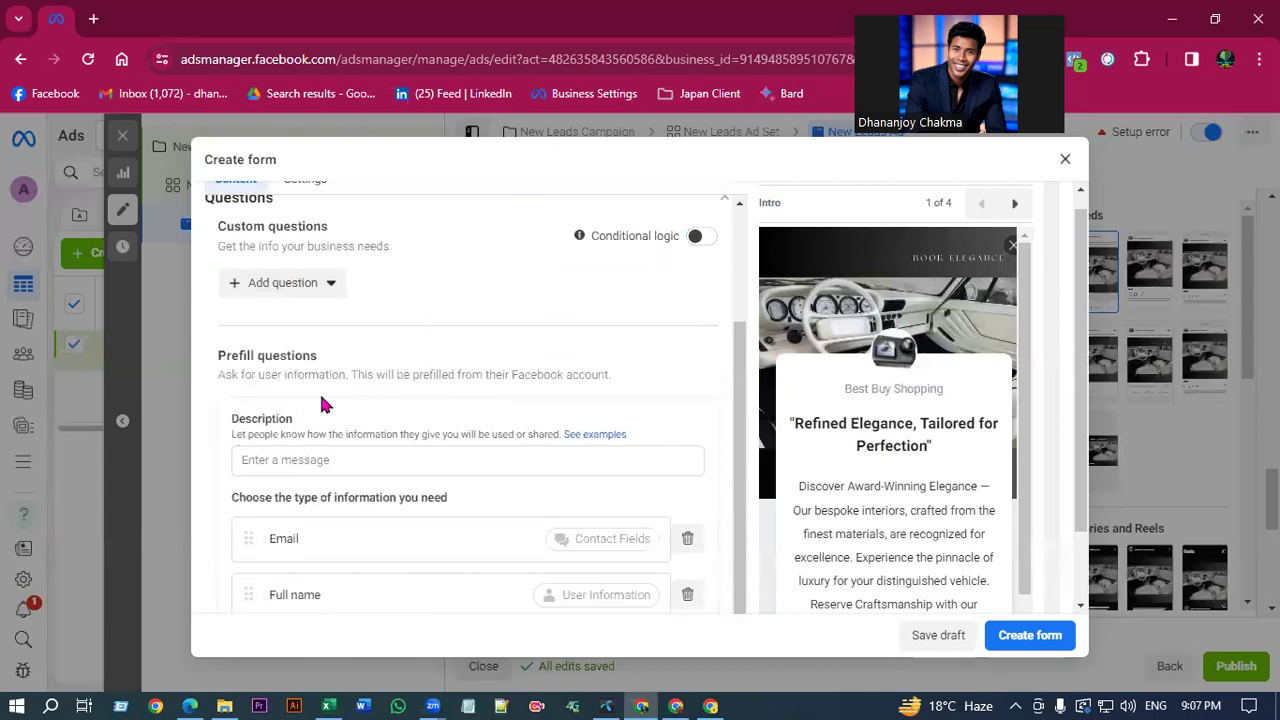
click(312, 458)
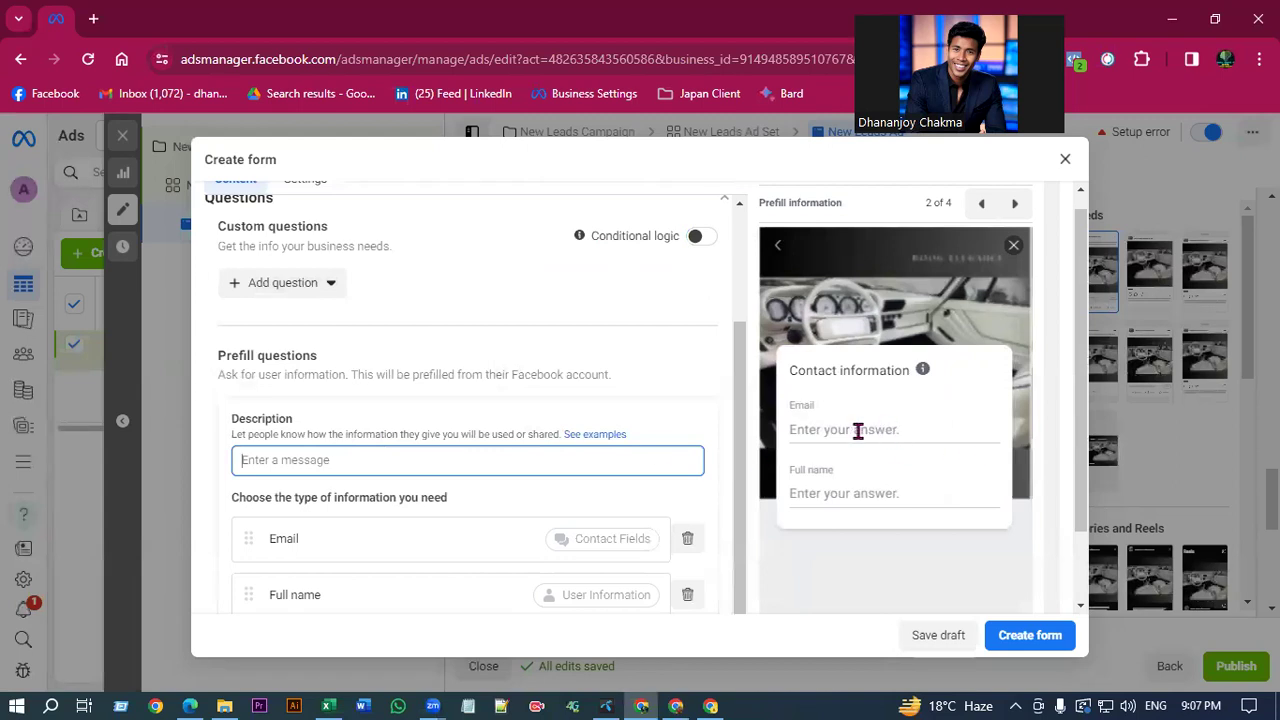
right_click(320, 463)
click(349, 258)
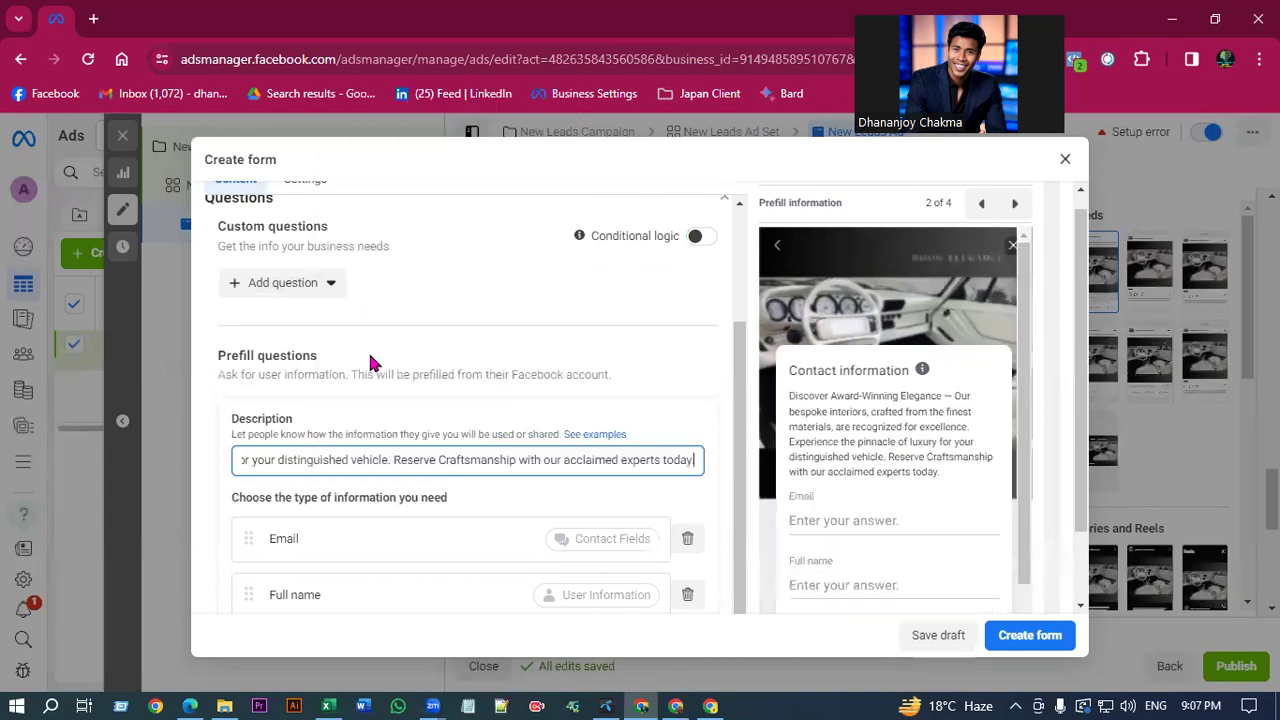
Check the prefill description's wording in its field and in the Contact information preview.
drag(268, 458, 486, 456)
click(486, 456)
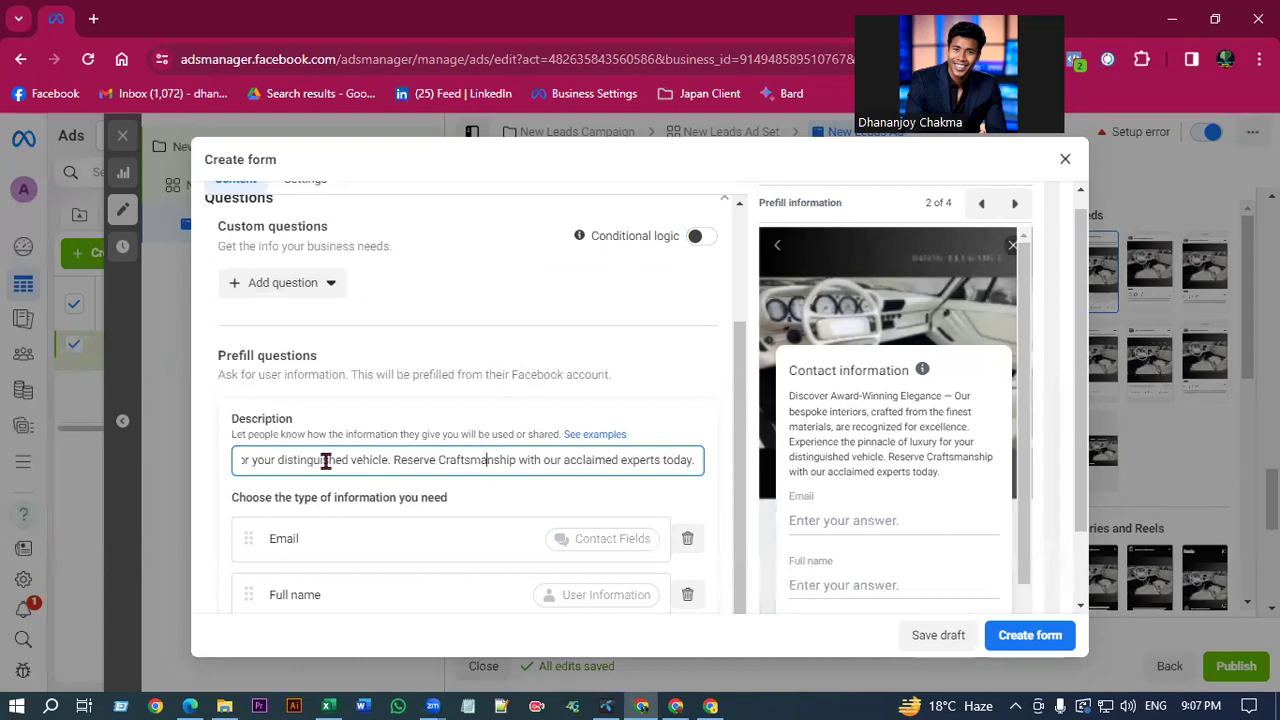
double_click(246, 420)
click(332, 459)
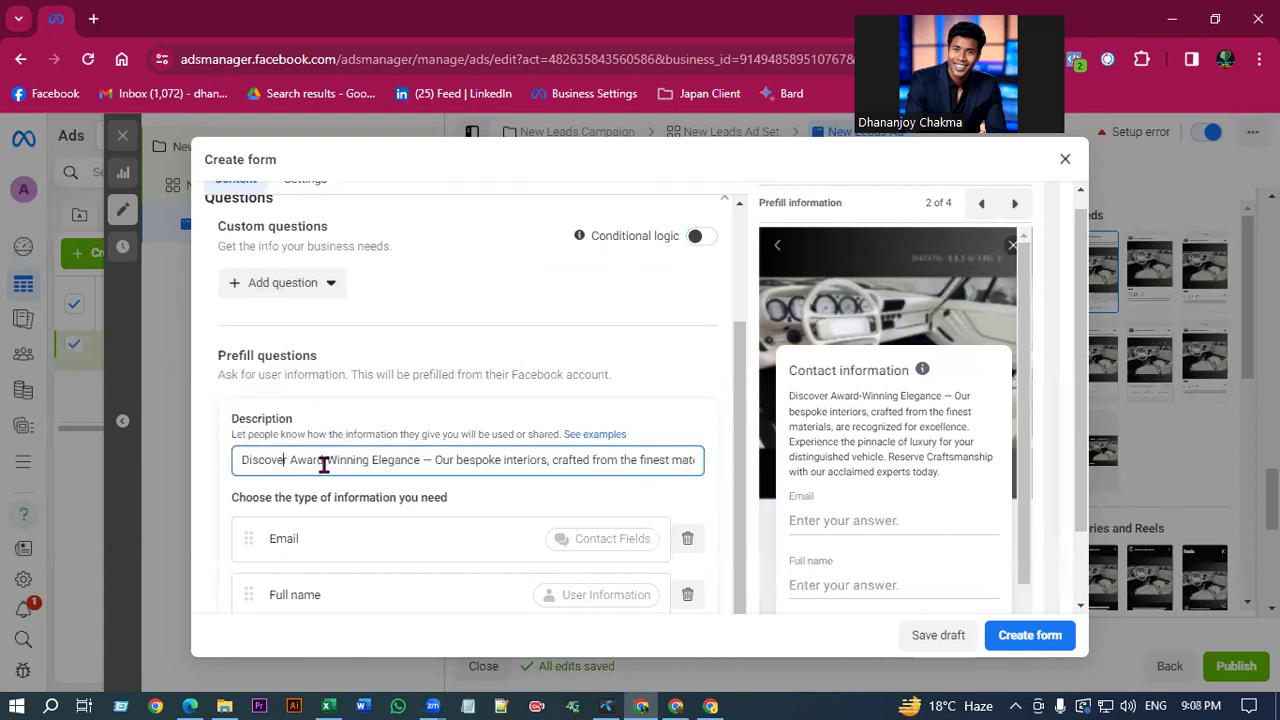
drag(288, 461, 594, 463)
click(588, 461)
drag(795, 405, 885, 458)
click(826, 527)
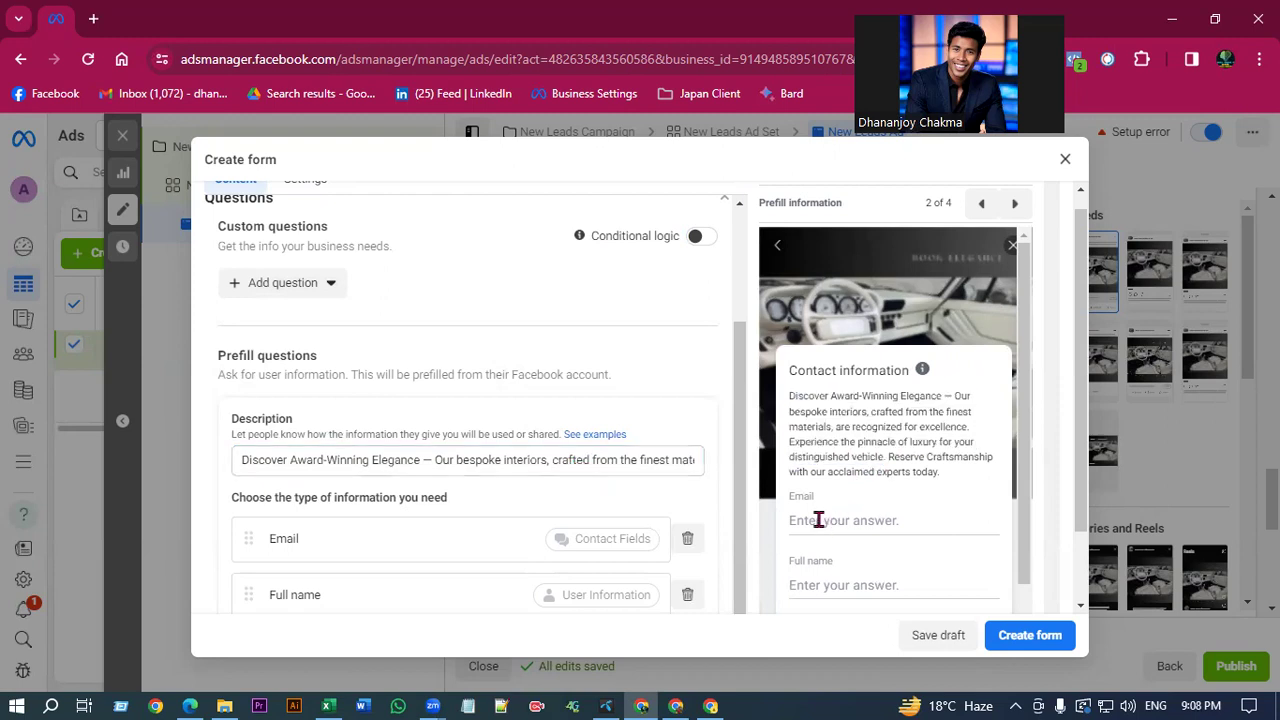
scroll(838, 513, down, 1)
scroll(323, 539, down, 1)
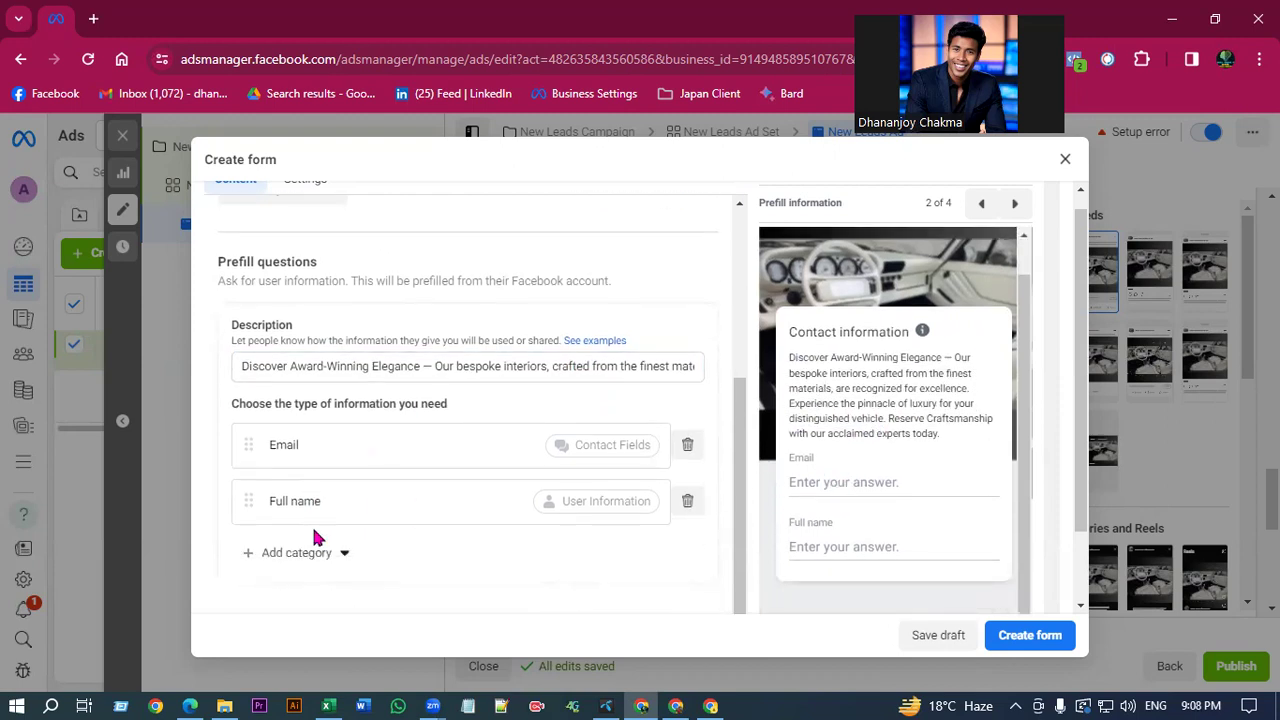
drag(800, 373, 908, 404)
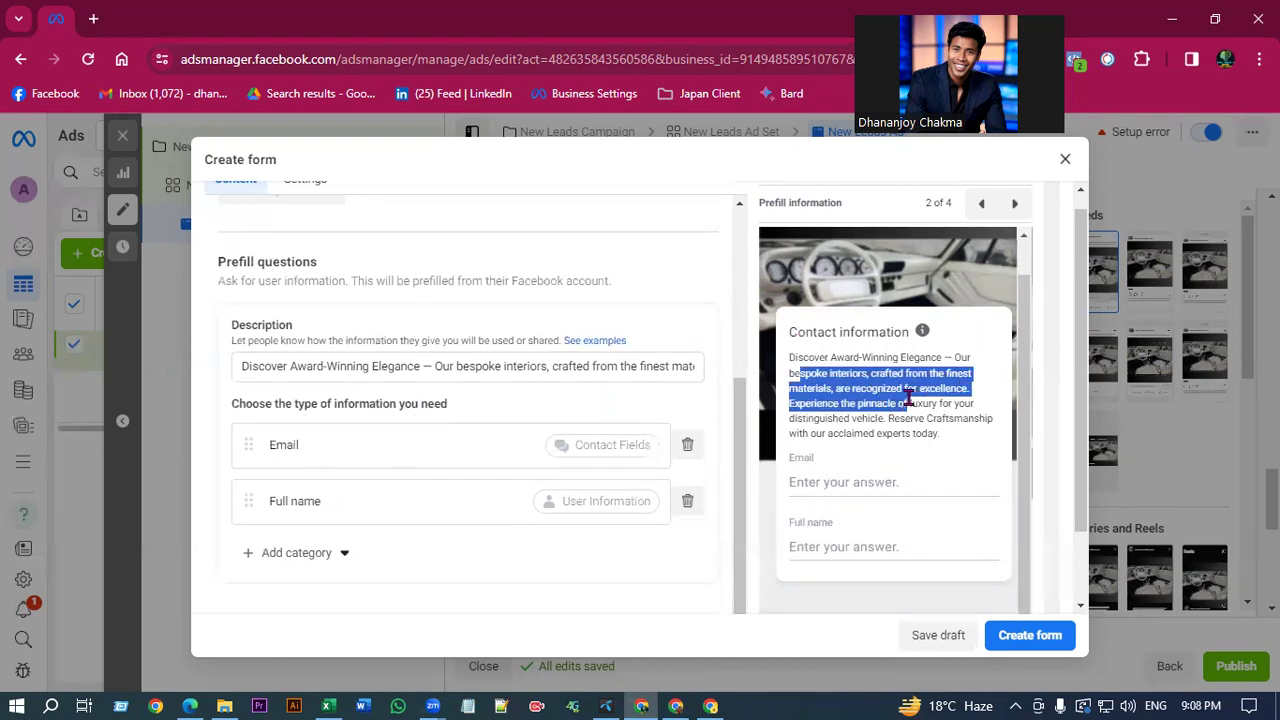
scroll(326, 490, up, 1)
scroll(320, 503, down, 1)
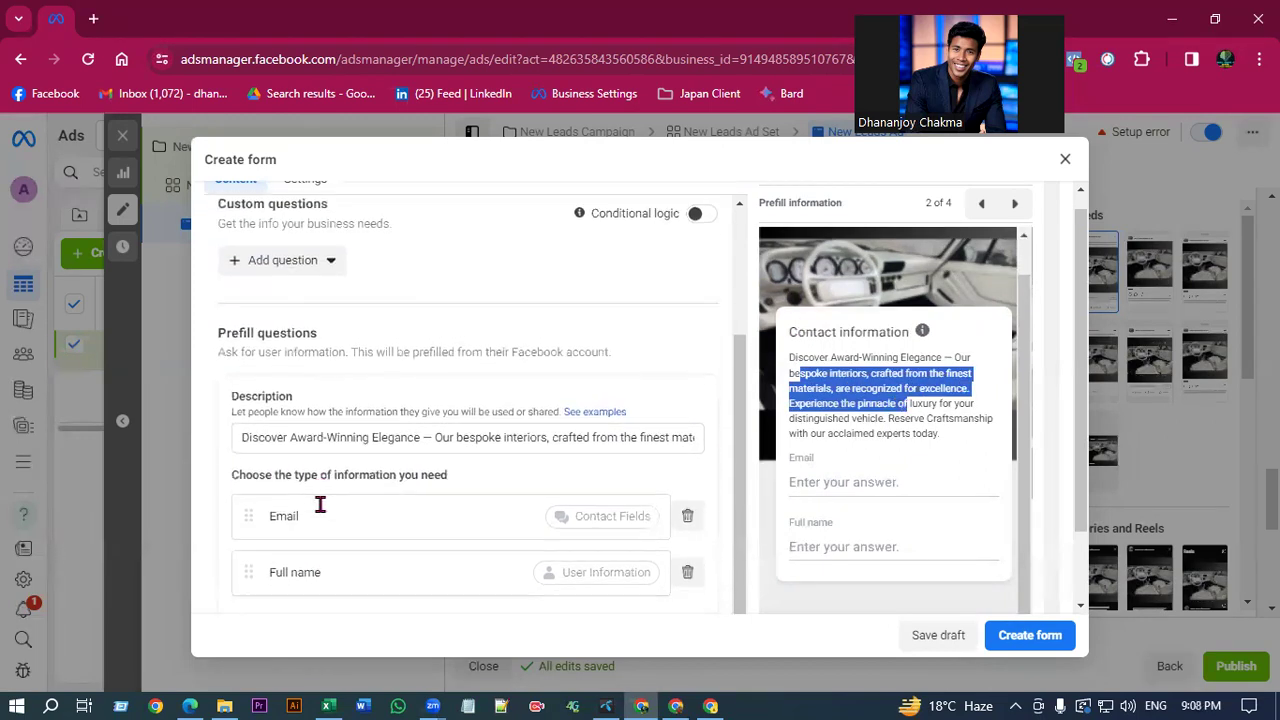
Move Full name above Email in the requested information and add the Phone number contact field.
drag(249, 503, 247, 447)
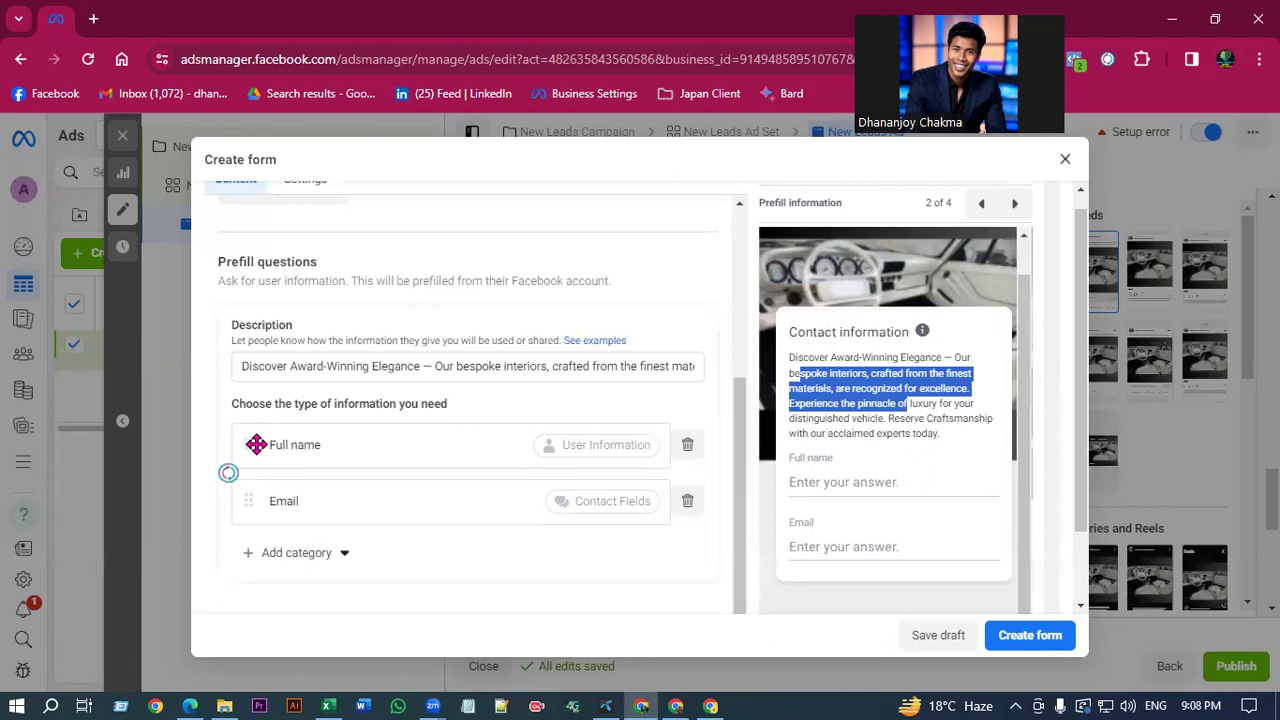
click(310, 564)
mouse_move(318, 404)
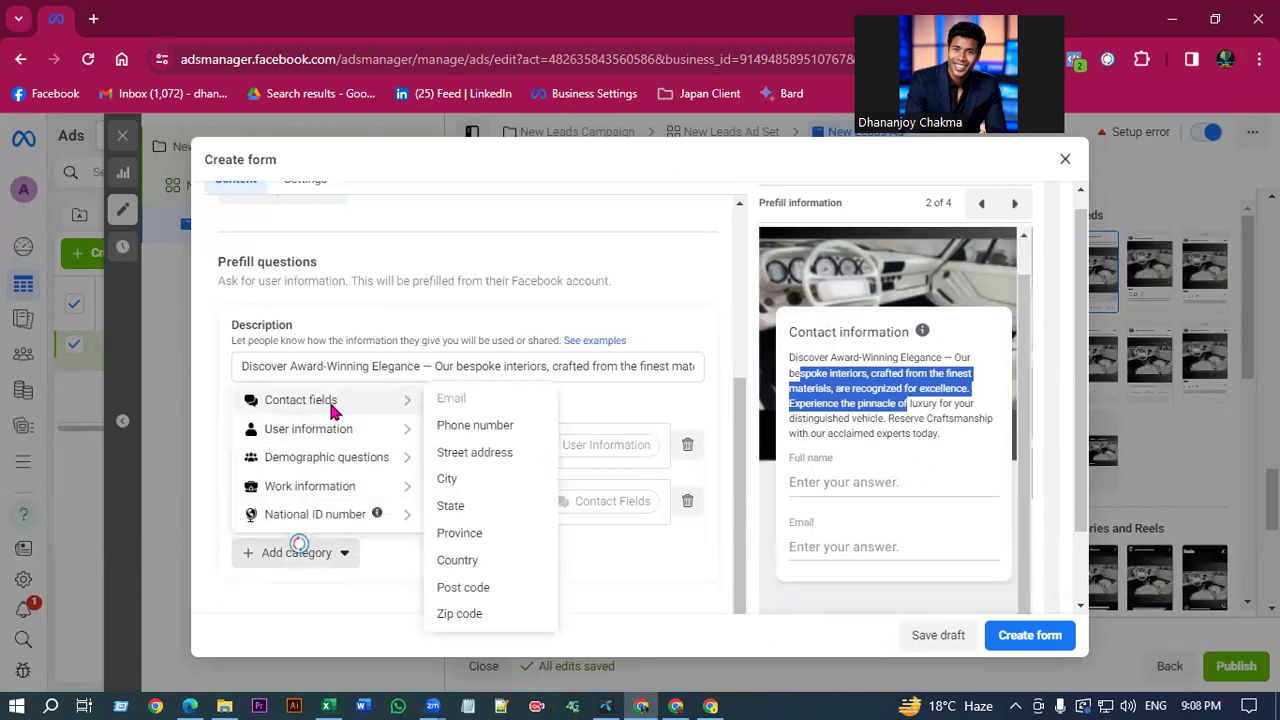
mouse_move(323, 434)
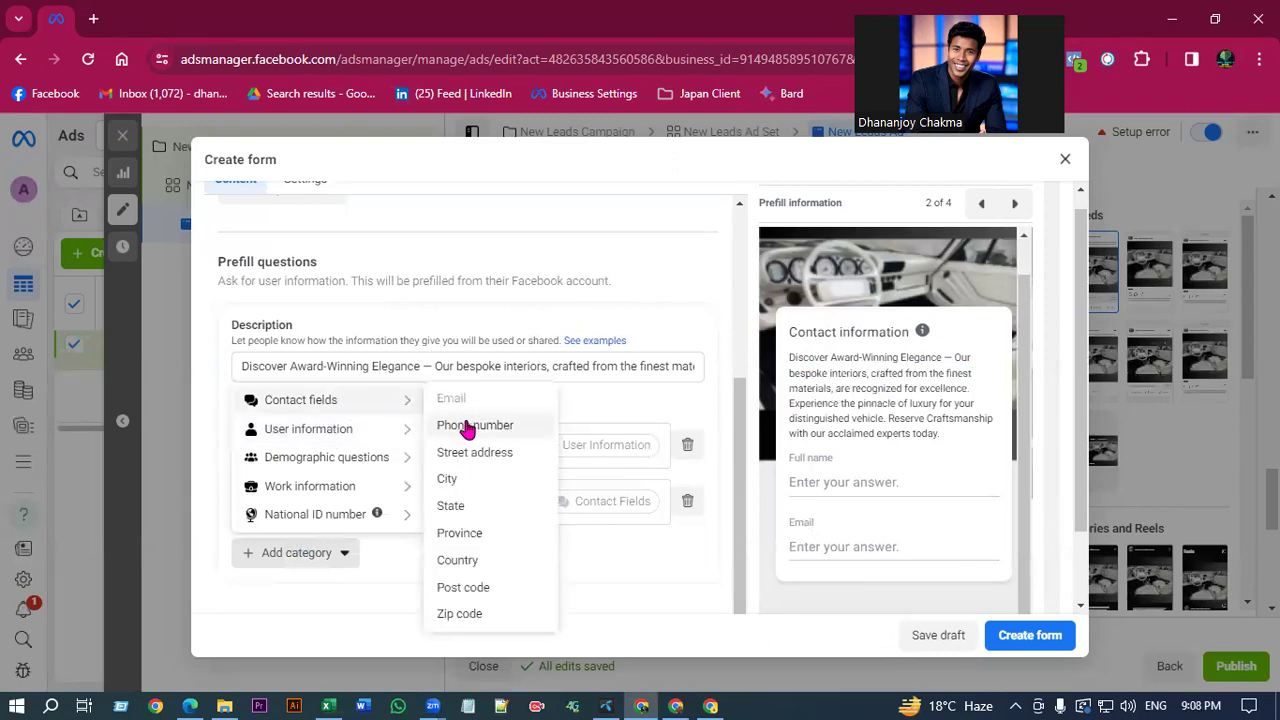
click(471, 428)
Add the Zip code contact field and move Phone number above Email.
click(311, 615)
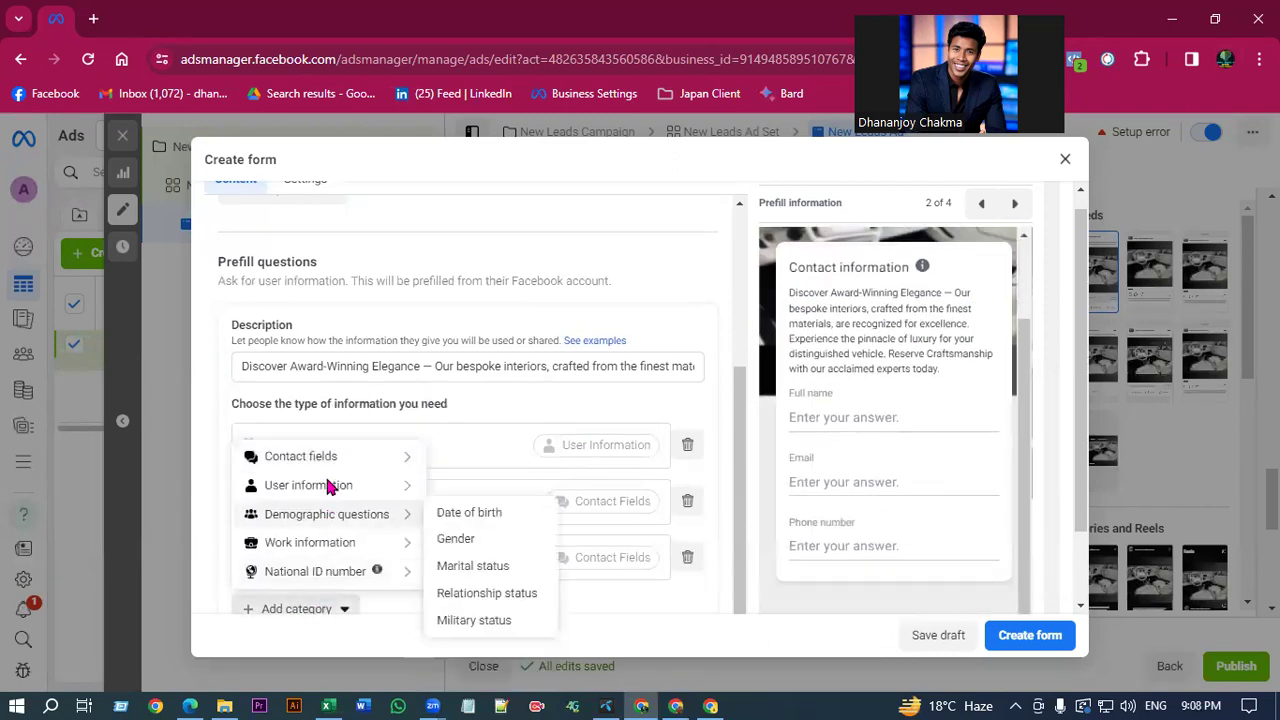
mouse_move(348, 462)
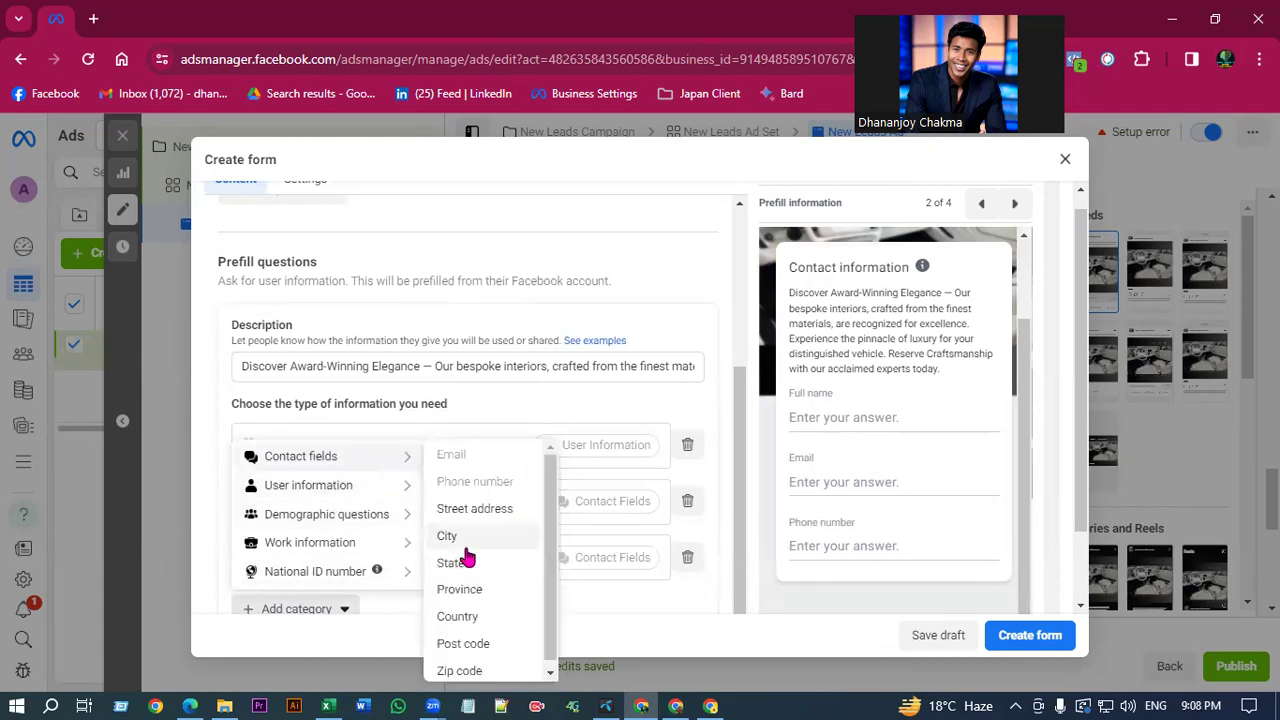
click(463, 668)
scroll(400, 520, down, 2)
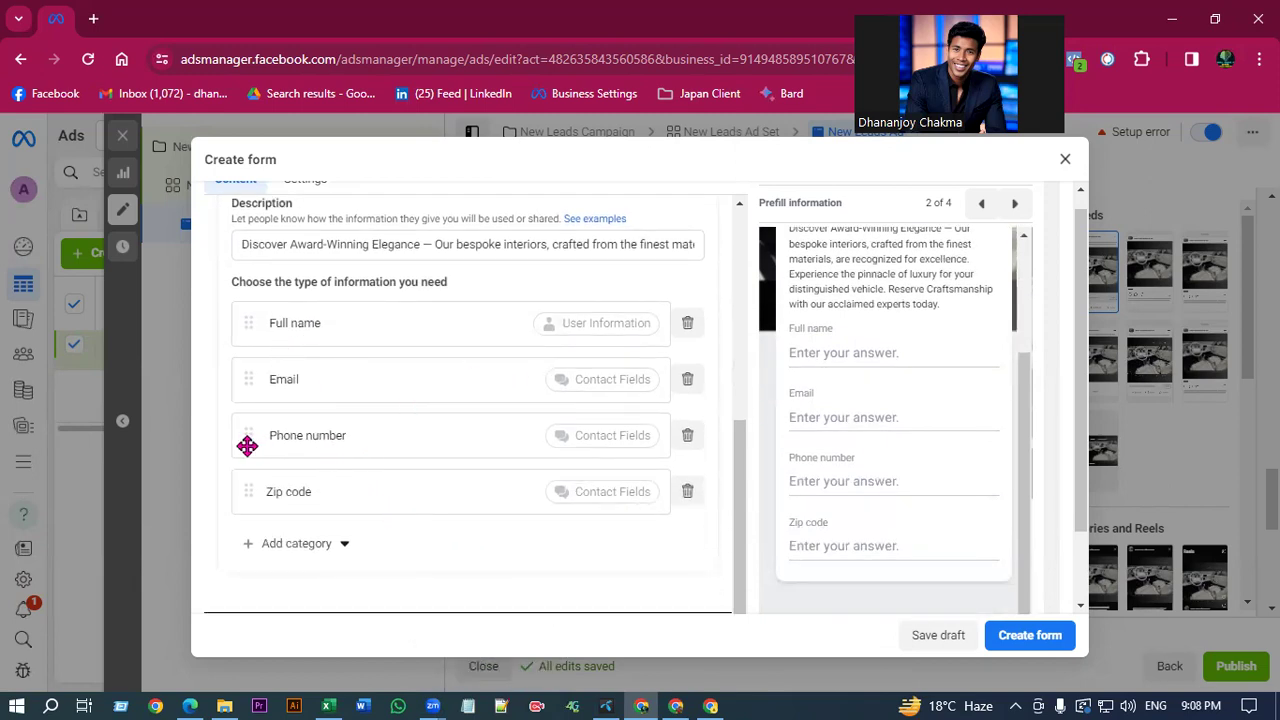
drag(250, 441, 251, 354)
Add the Street address contact field to the requested information.
scroll(329, 508, down, 2)
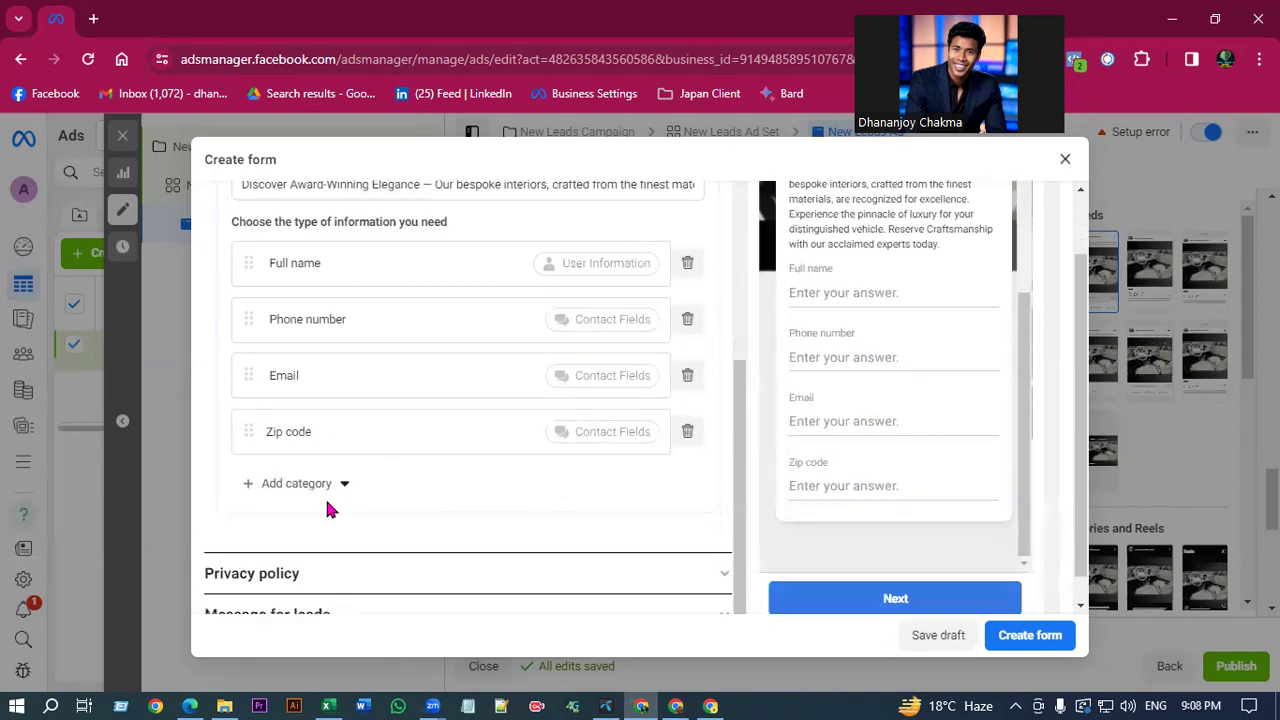
click(322, 453)
mouse_move(390, 521)
mouse_move(352, 490)
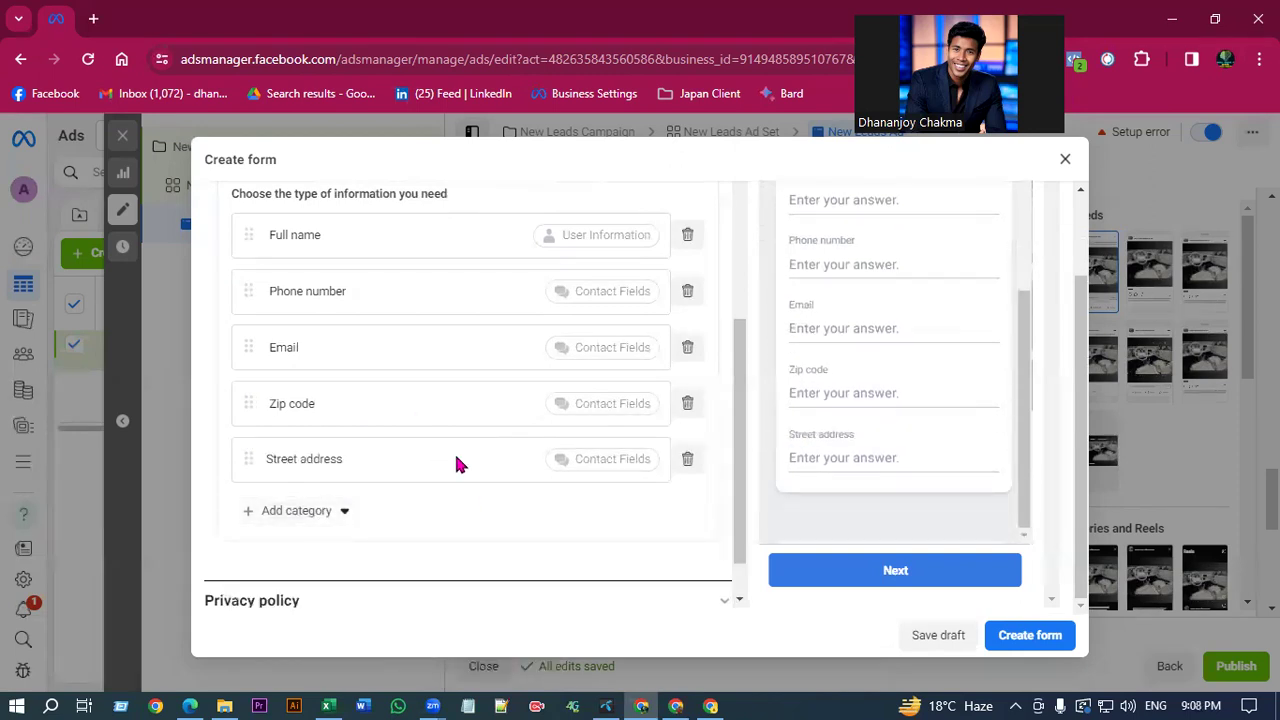
Review the requested contact fields and examine the options within each additional information category, from contact fields to national ID numbers.
scroll(460, 464, up, 1)
scroll(862, 447, up, 2)
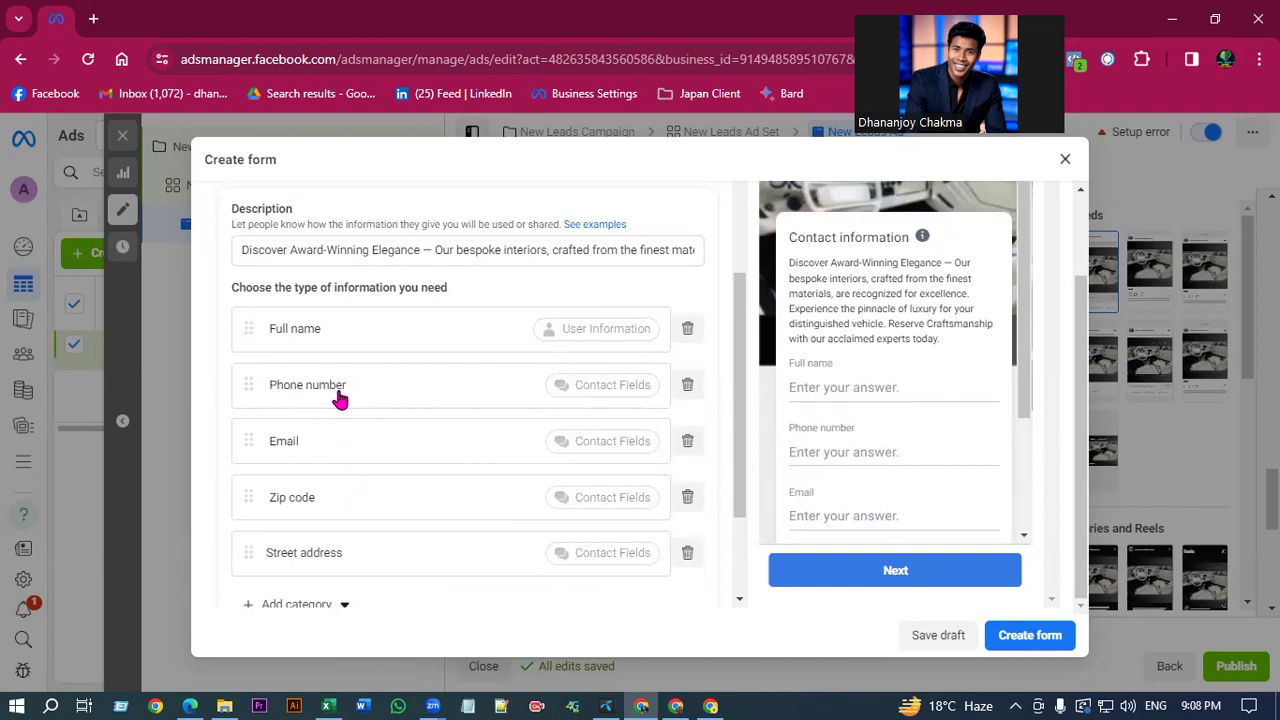
scroll(330, 400, up, 3)
scroll(323, 334, down, 5)
scroll(329, 434, up, 3)
scroll(329, 520, down, 4)
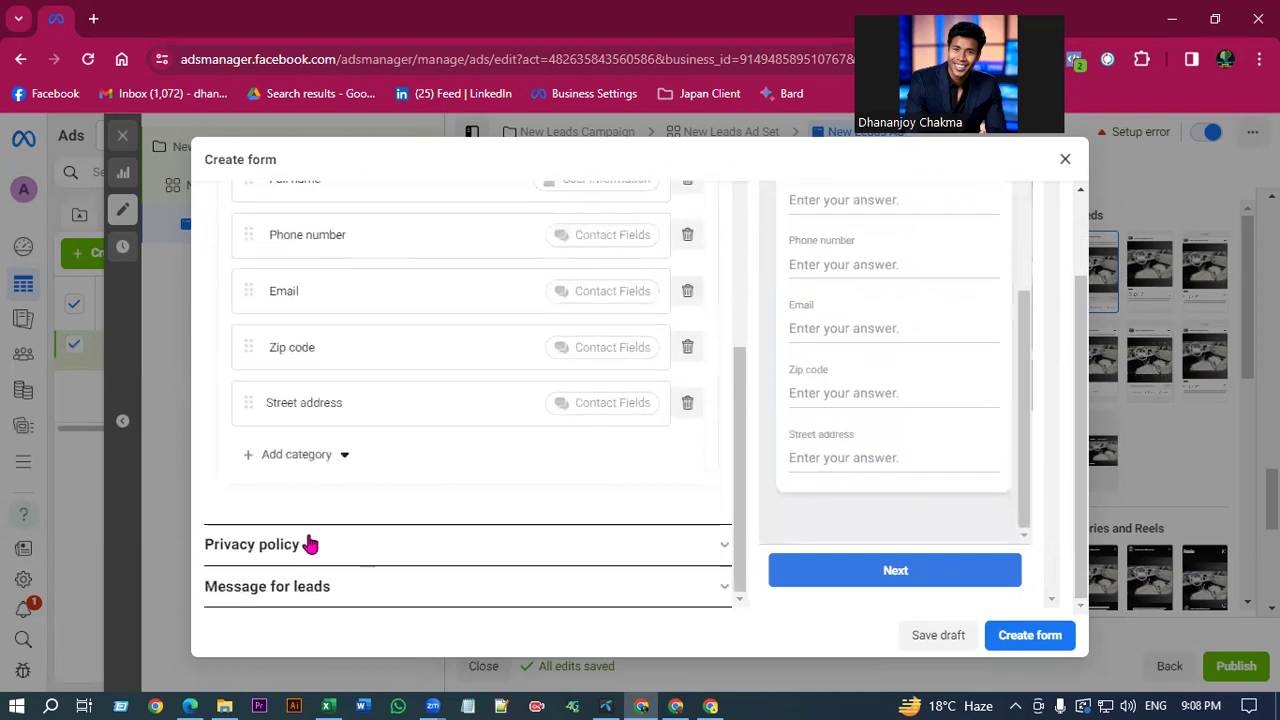
click(302, 454)
mouse_move(329, 584)
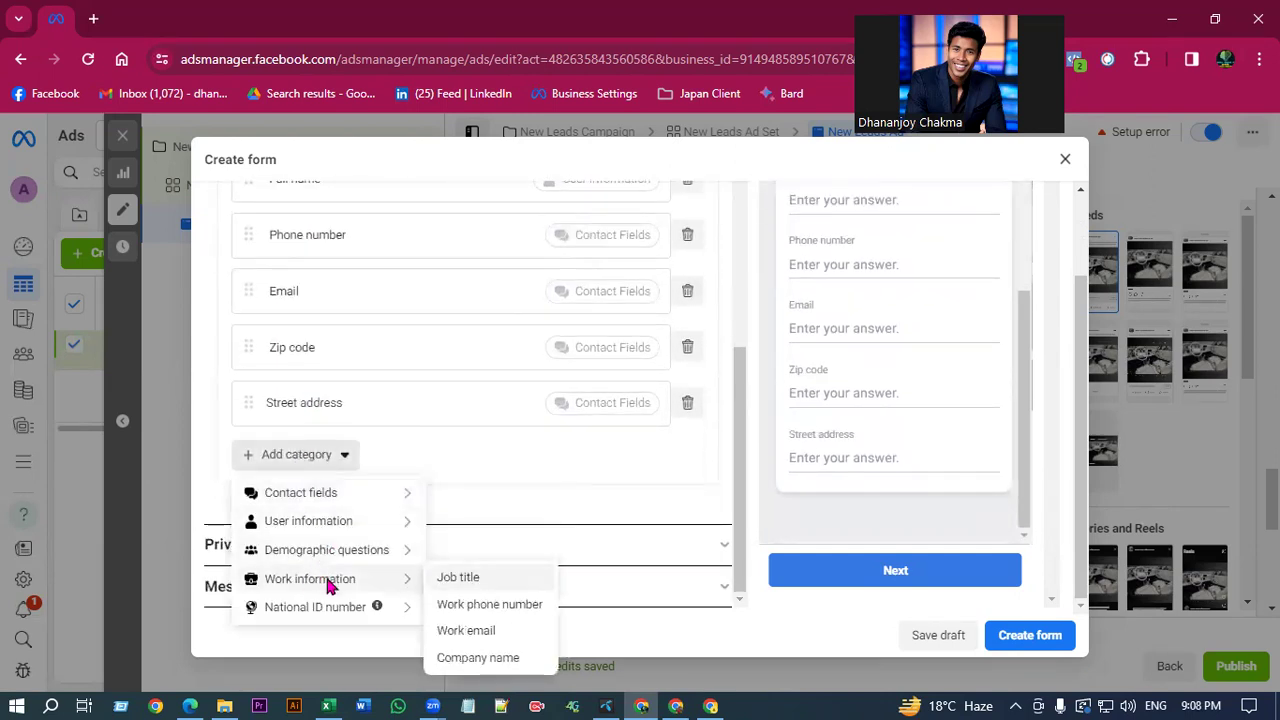
mouse_move(335, 607)
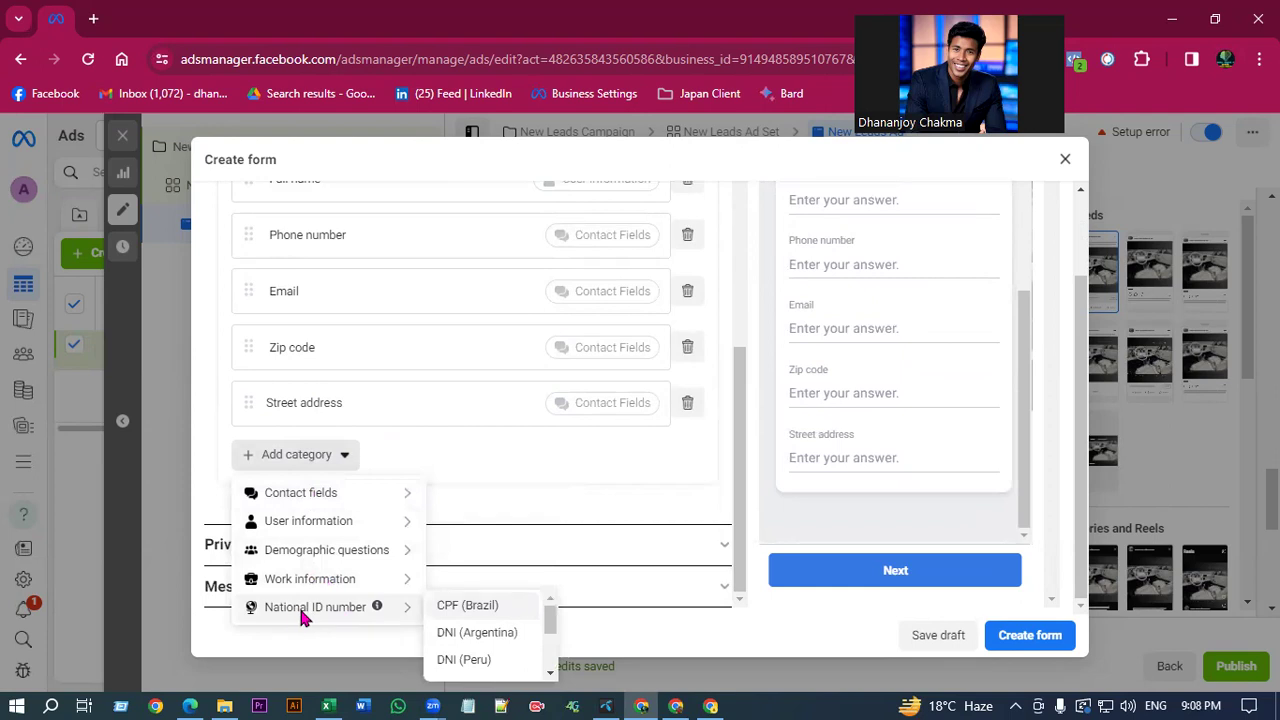
mouse_move(280, 590)
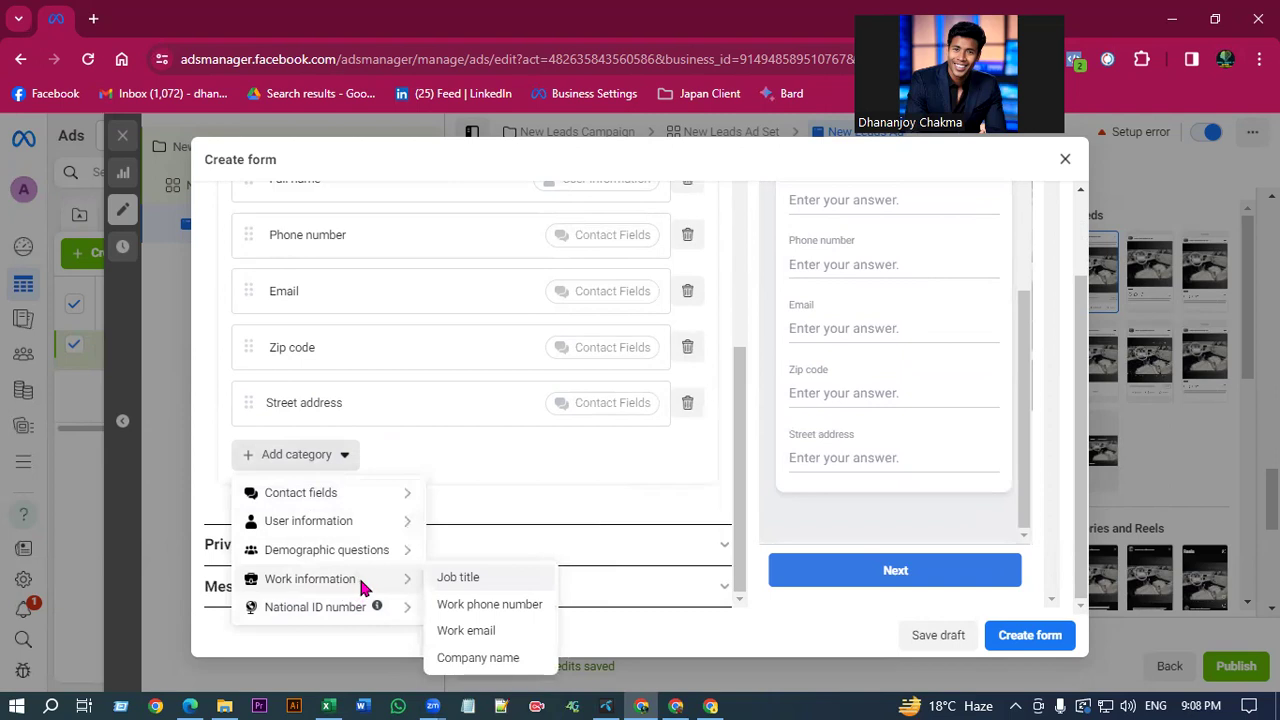
mouse_move(303, 560)
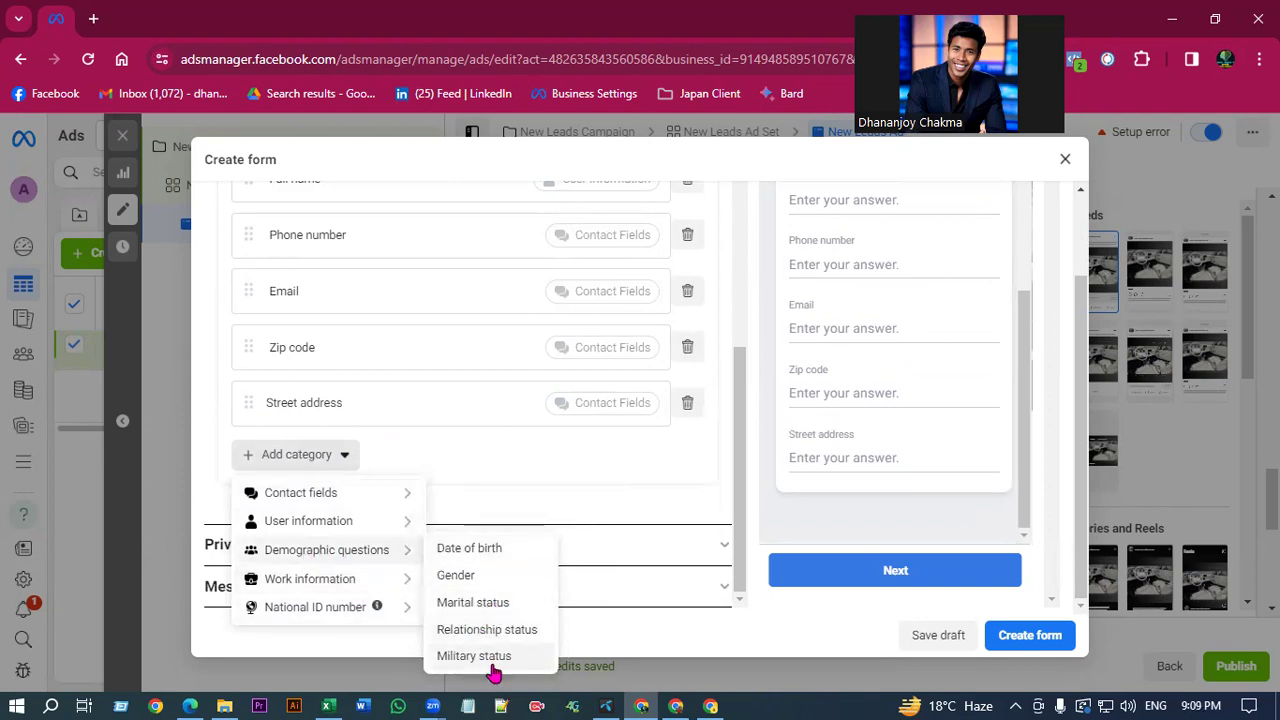
mouse_move(302, 530)
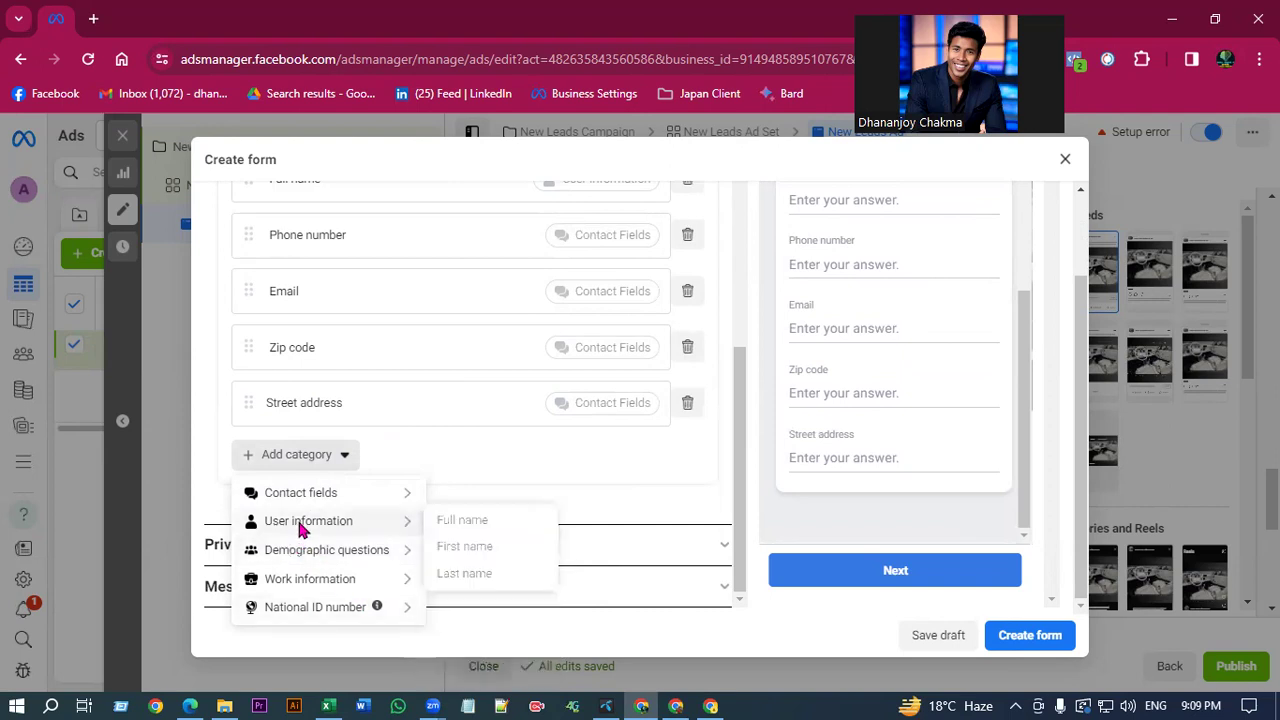
mouse_move(380, 494)
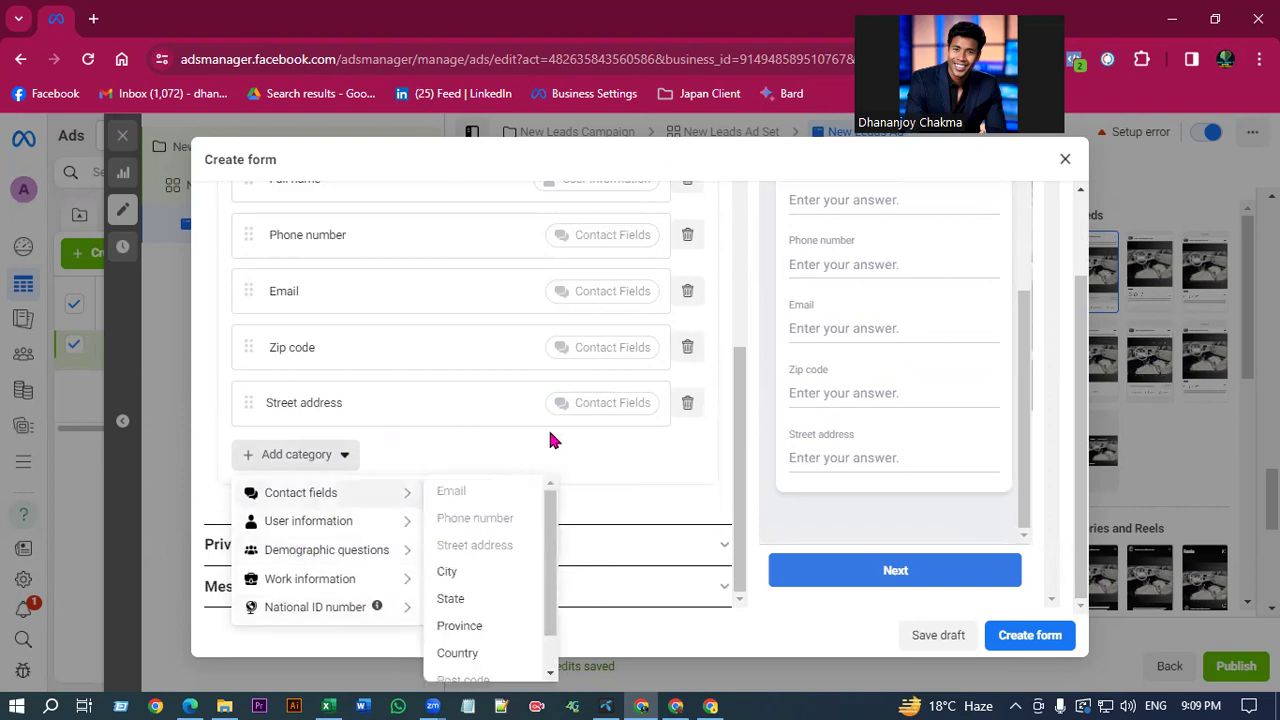
click(456, 510)
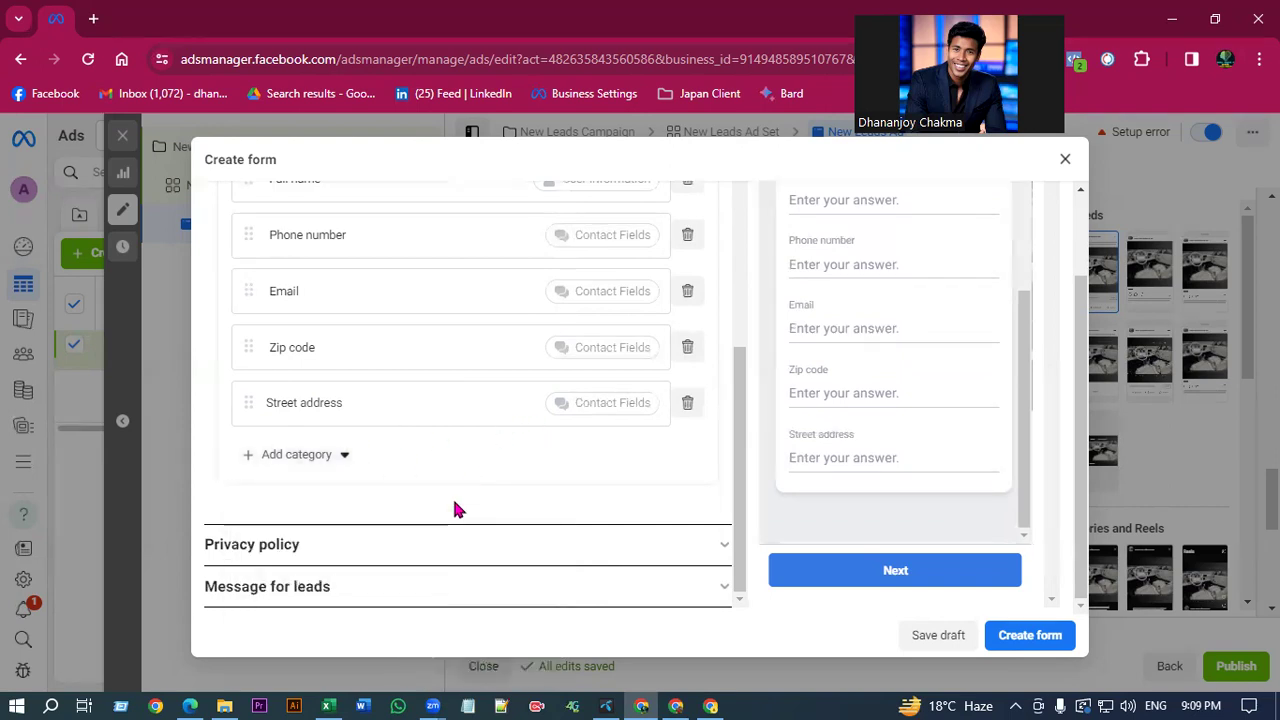
Open the form's Privacy policy section and activate its link field for entry.
scroll(390, 330, up, 2)
scroll(437, 440, down, 2)
scroll(417, 443, up, 3)
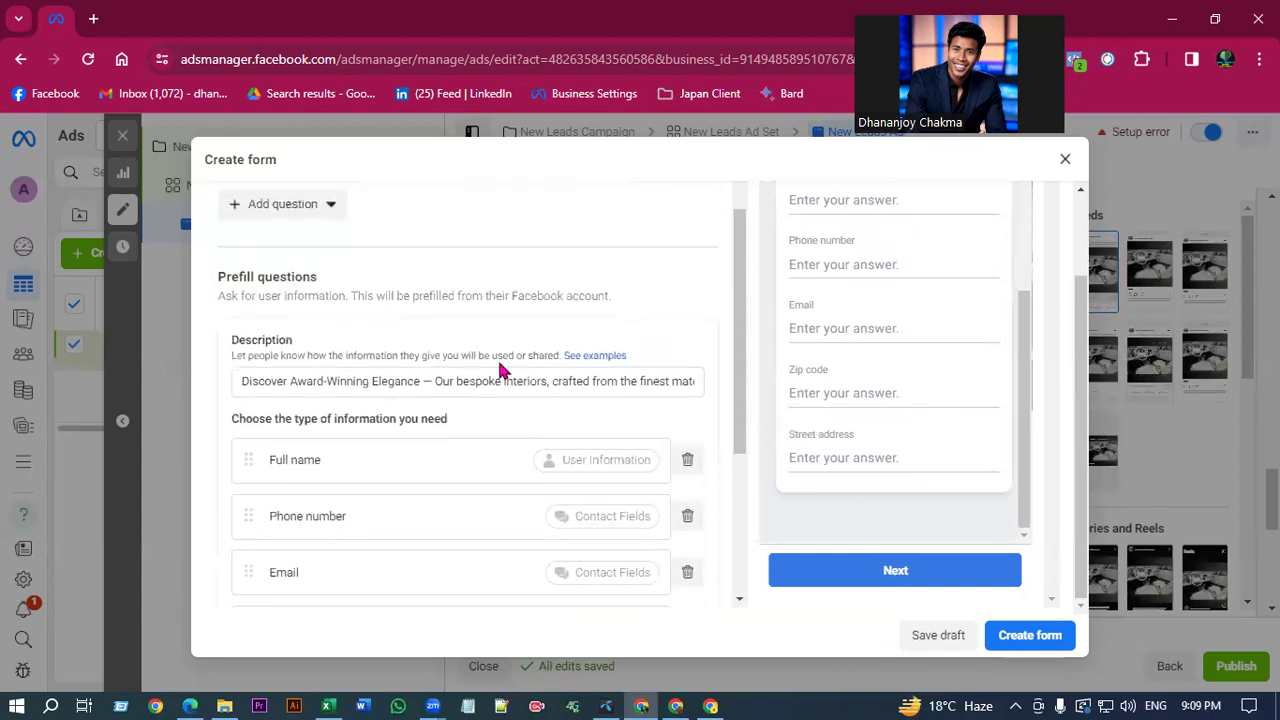
scroll(566, 371, down, 3)
click(312, 547)
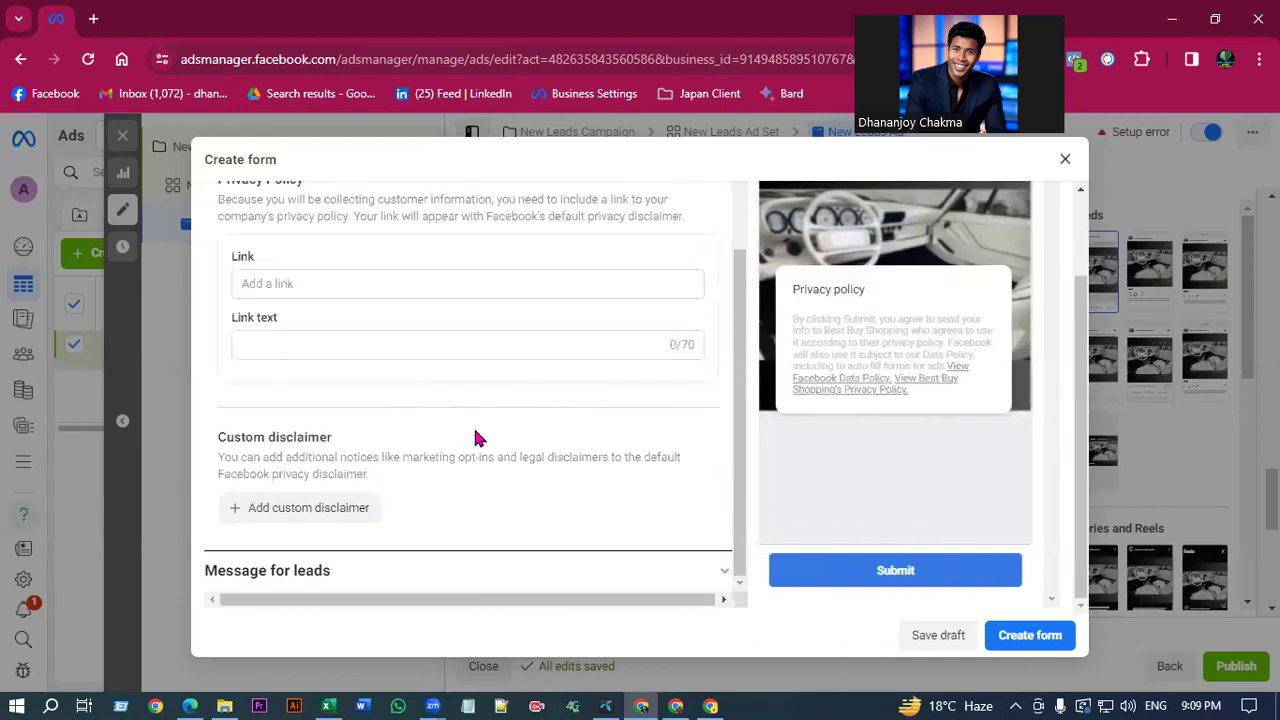
click(308, 302)
scroll(440, 360, up, 2)
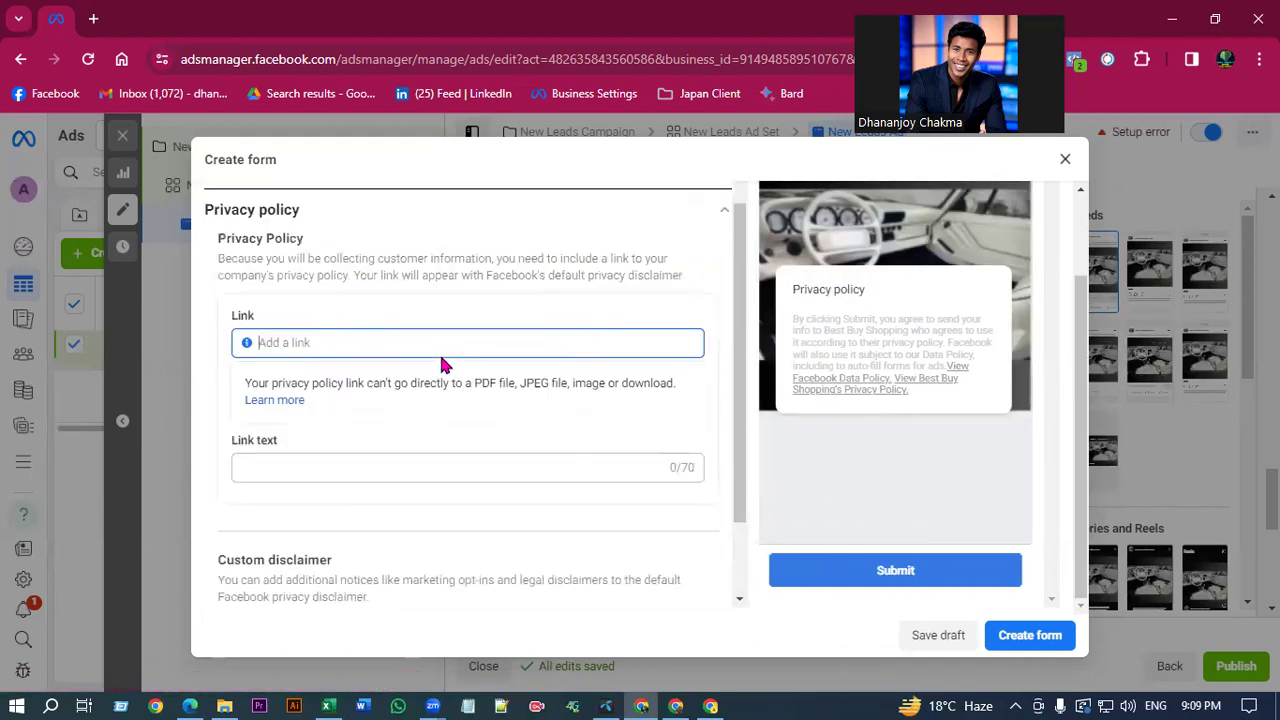
Switch to the browser window showing the Kenneth Michaels Coachtrim website and copy its full web address.
click(710, 706)
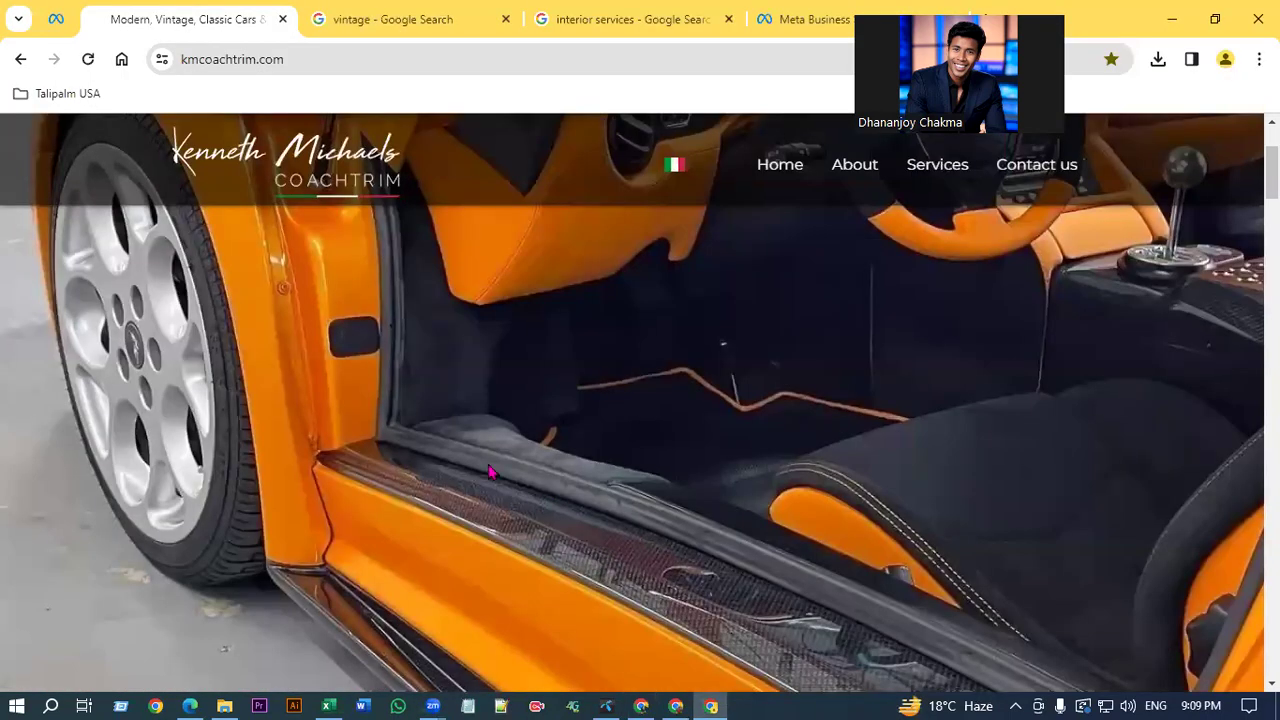
click(300, 59)
click(408, 57)
drag(408, 57, 229, 49)
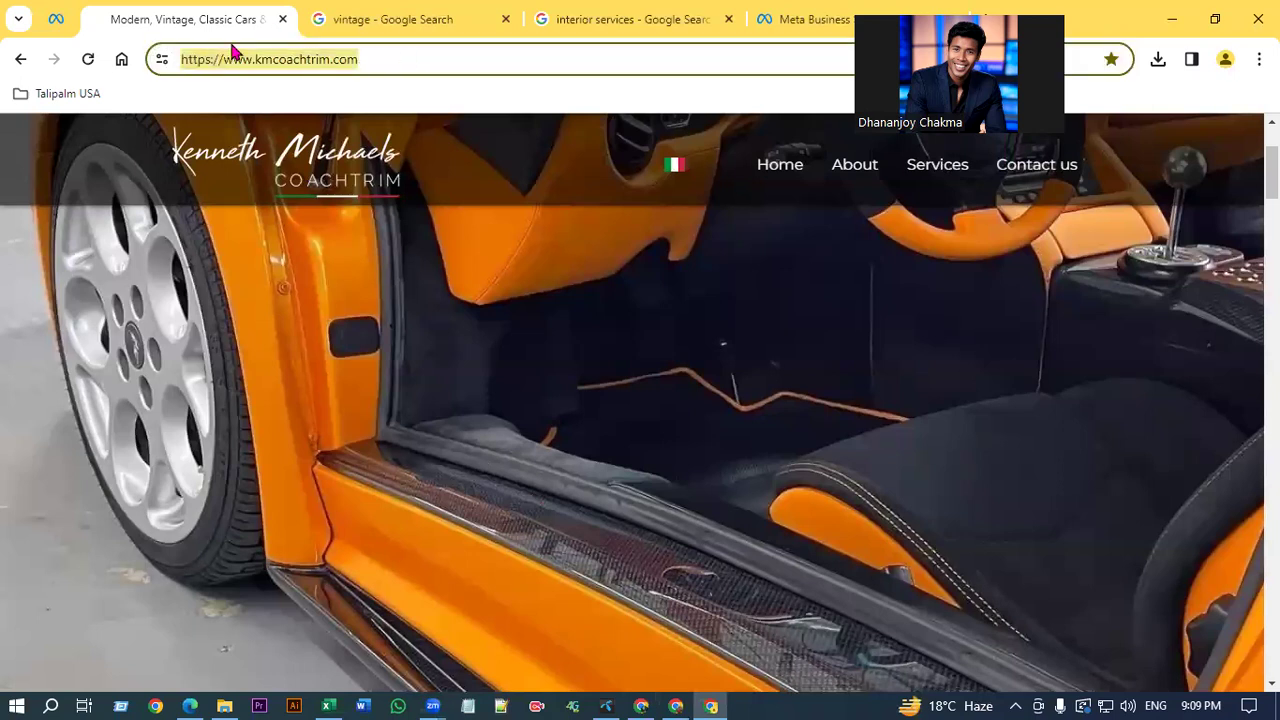
right_click(231, 50)
click(306, 218)
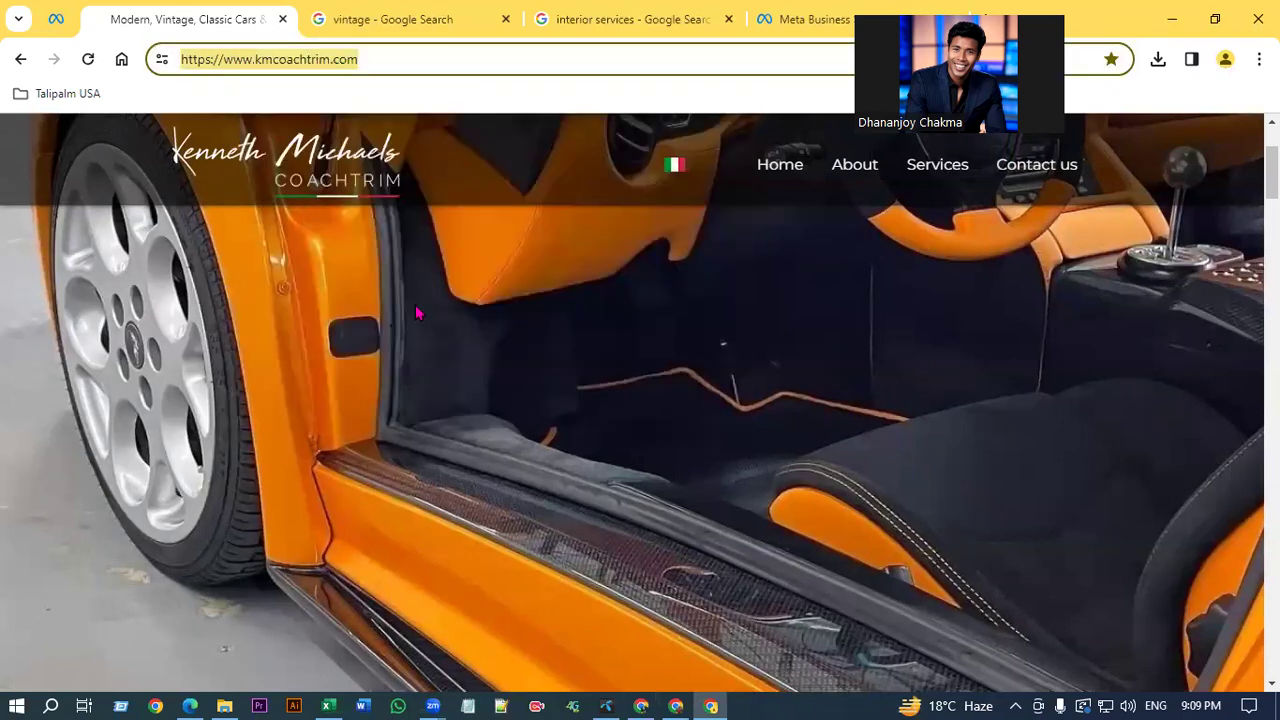
click(1172, 19)
right_click(277, 422)
click(318, 264)
scroll(325, 497, down, 2)
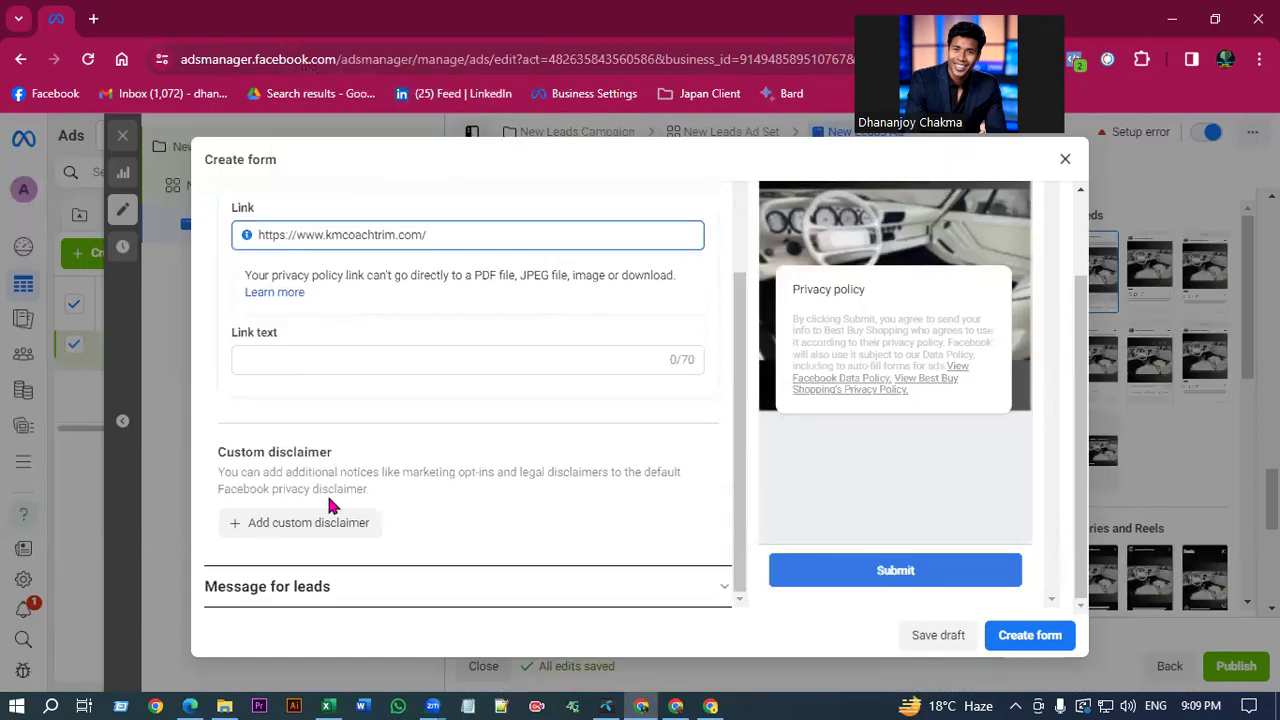
scroll(285, 380, up, 1)
click(277, 360)
right_click(277, 360)
click(330, 224)
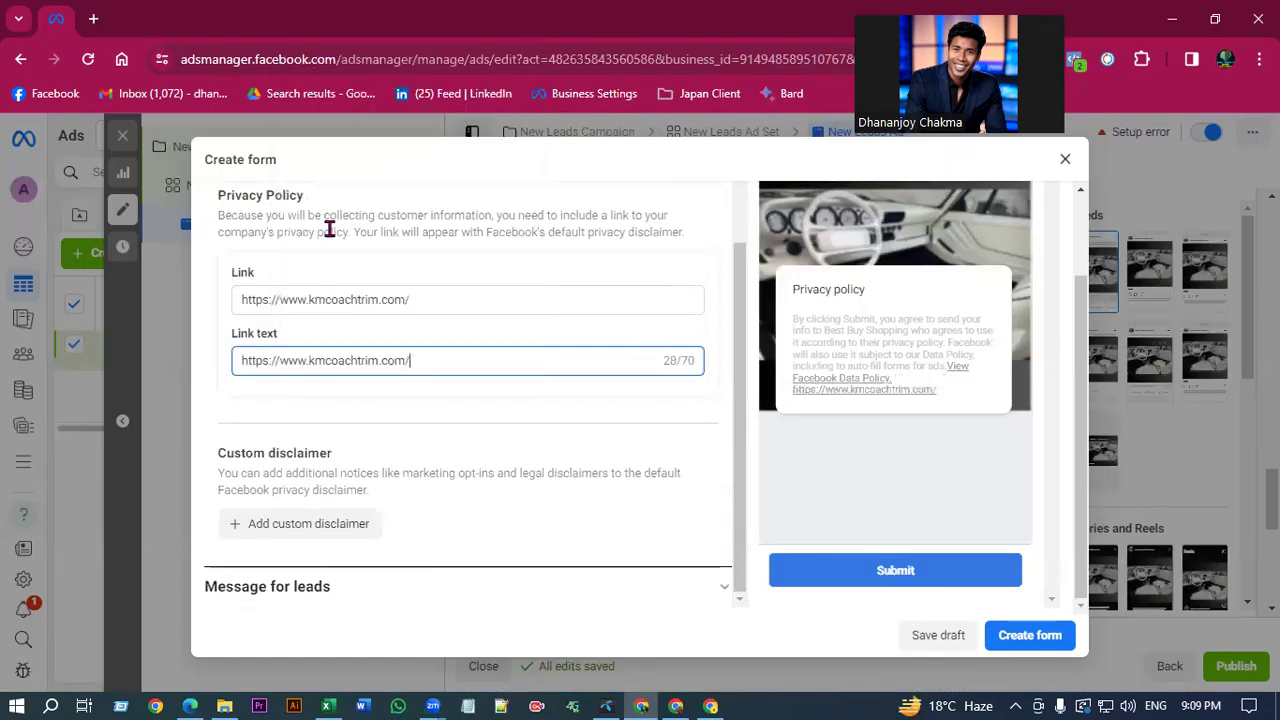
Add an empty custom disclaimer to the privacy policy, look over its title, text and consent options, and remove it.
scroll(337, 543, up, 1)
scroll(331, 540, down, 1)
click(290, 530)
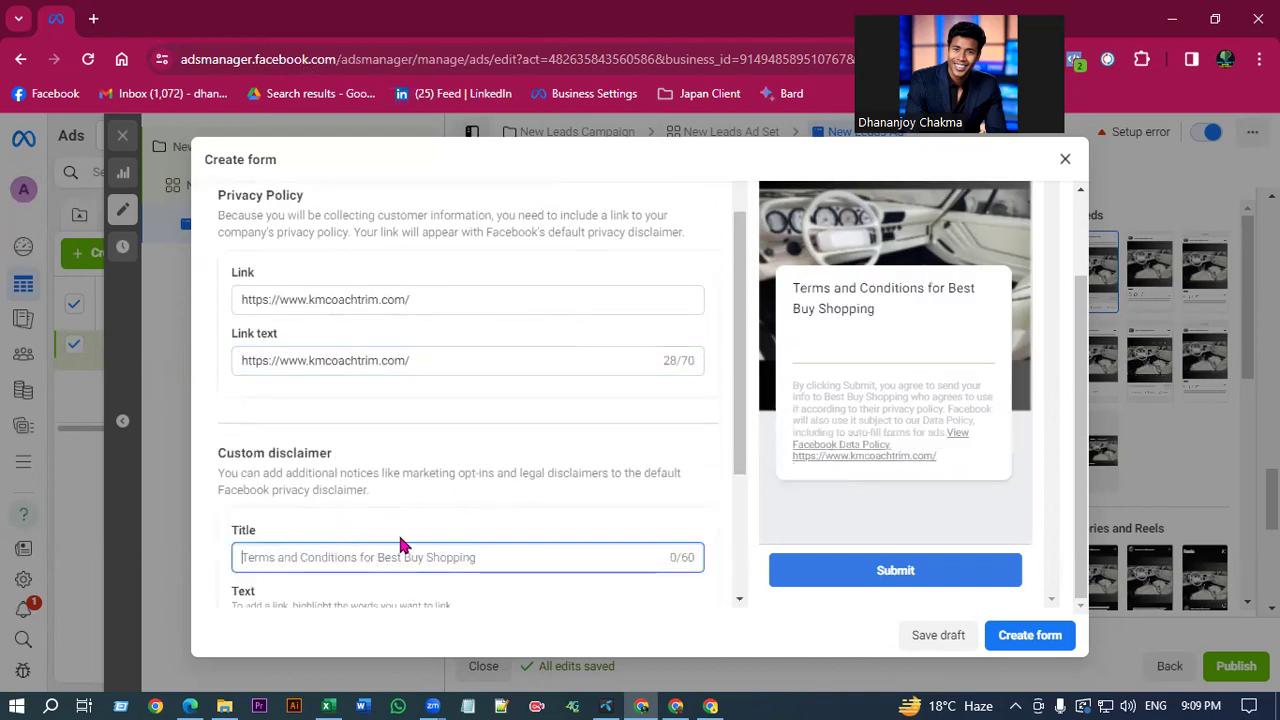
scroll(398, 543, down, 1)
scroll(632, 492, down, 1)
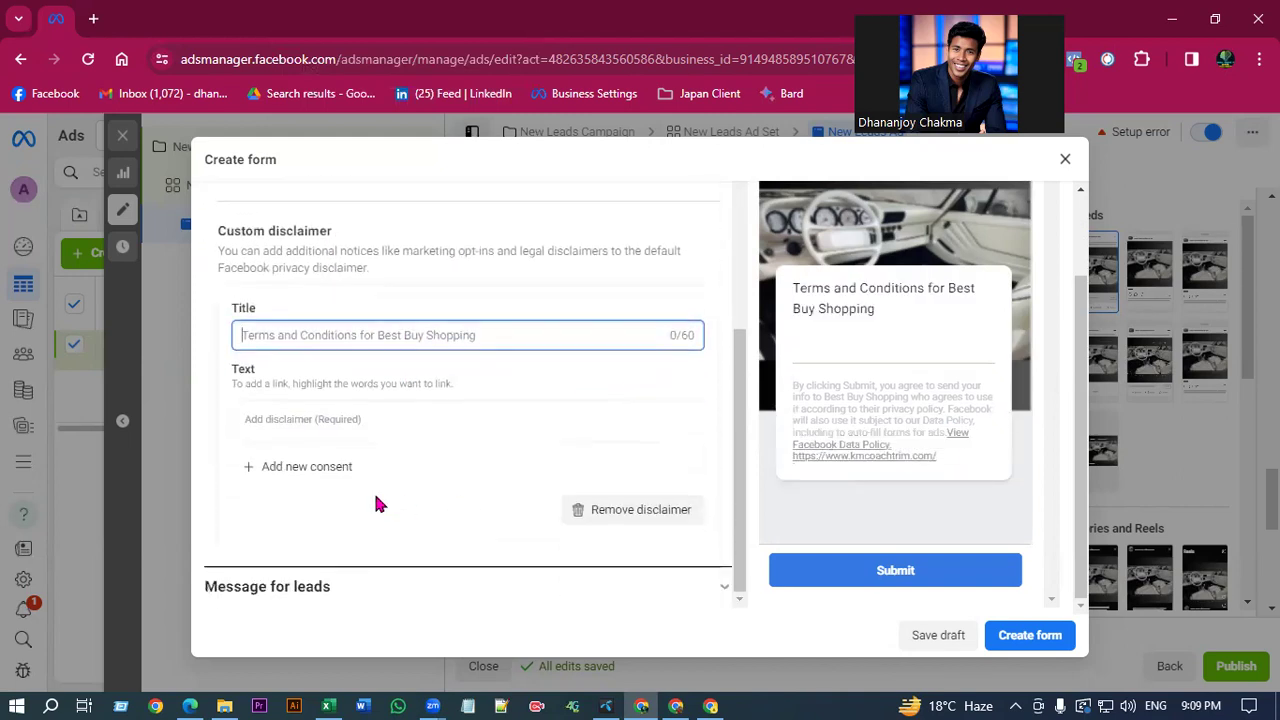
click(654, 512)
scroll(486, 467, up, 2)
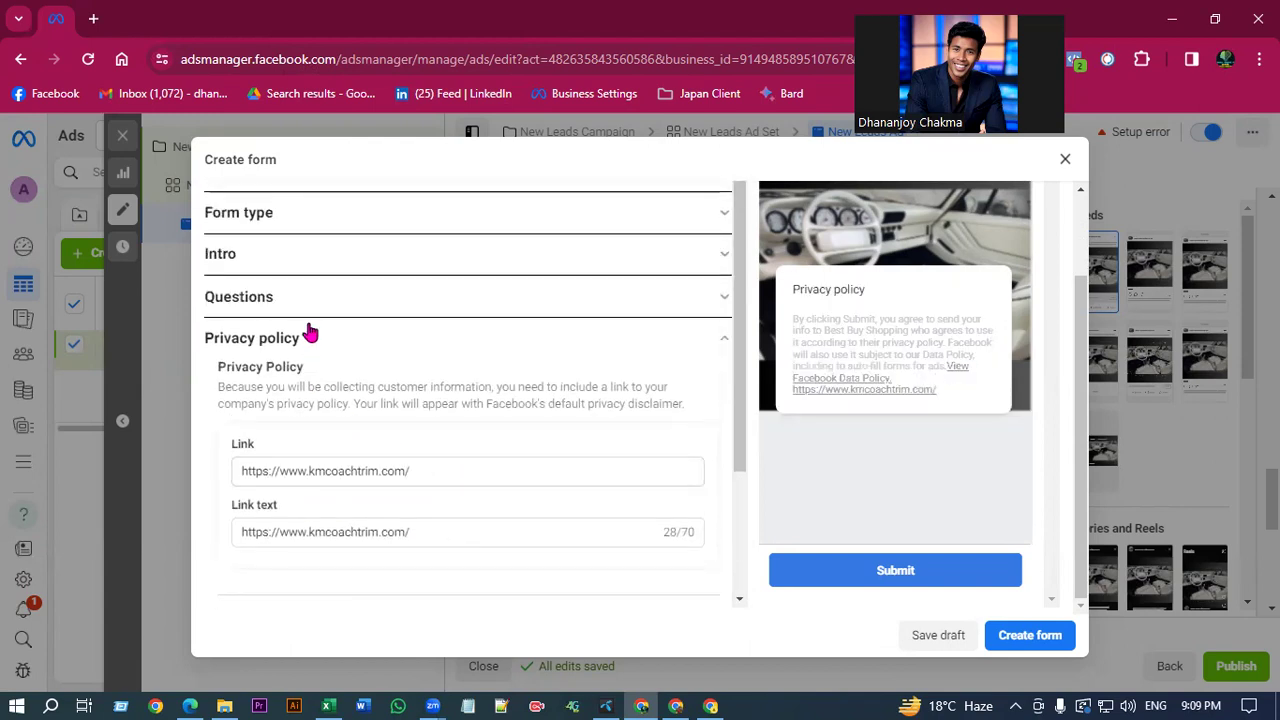
Go back through the form's sections to Form type and try the Higher intent and Rich Creative types.
scroll(312, 332, up, 1)
click(312, 394)
click(318, 390)
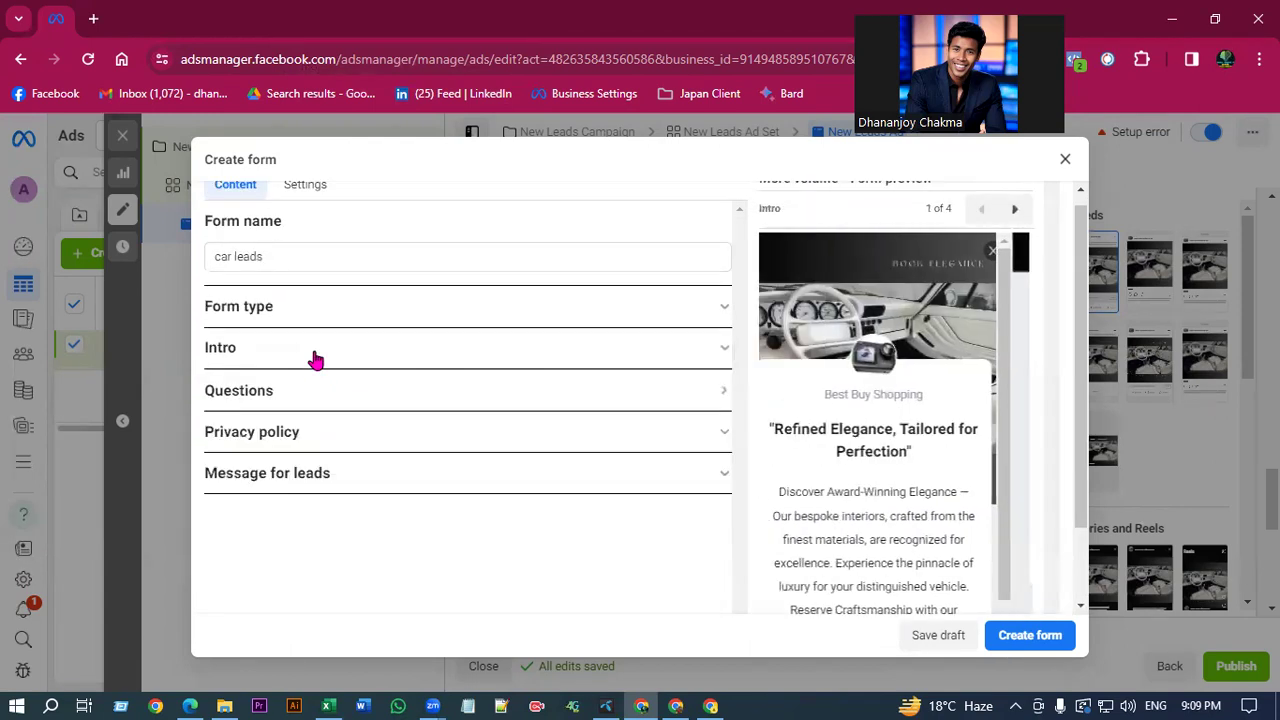
click(315, 355)
click(326, 306)
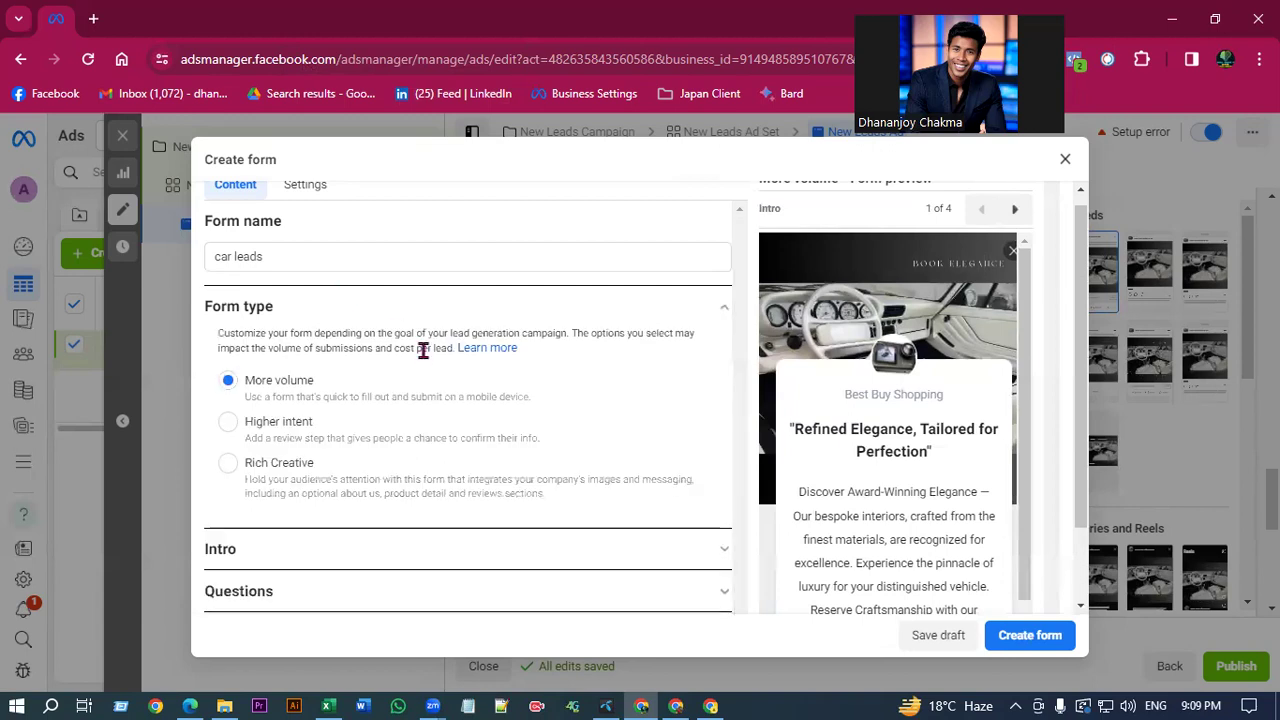
scroll(415, 366, down, 1)
click(272, 338)
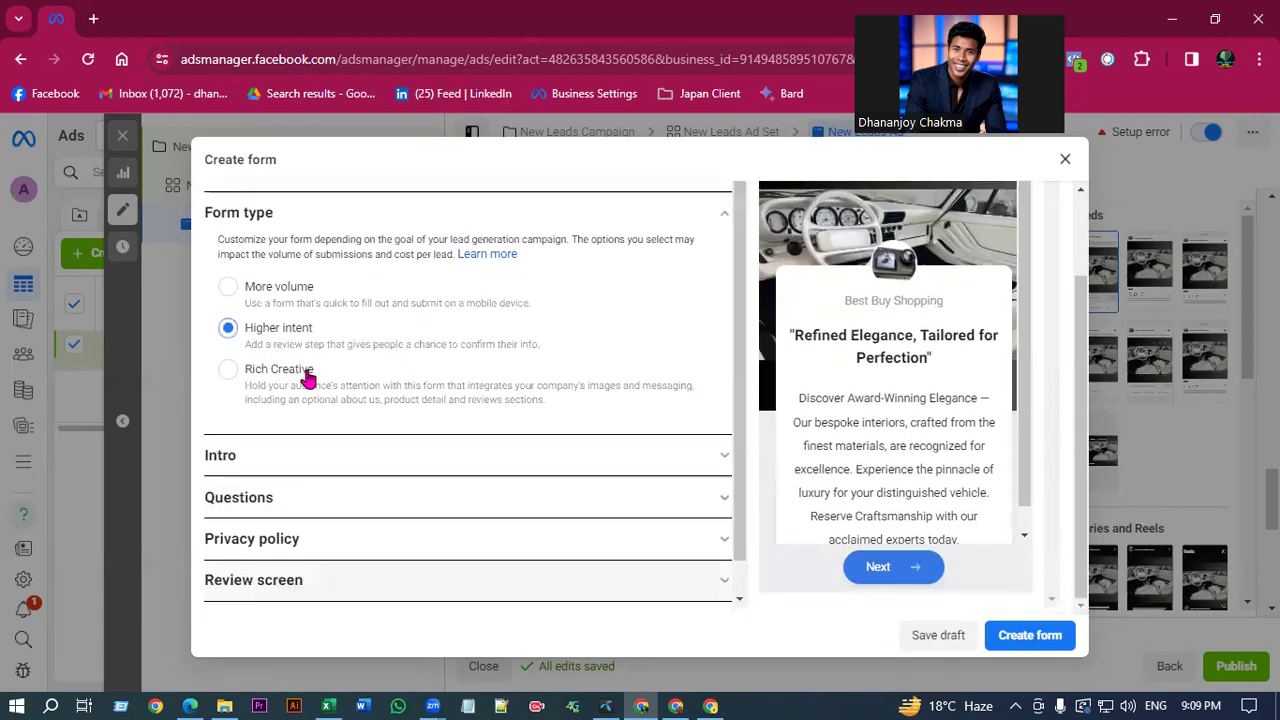
click(284, 376)
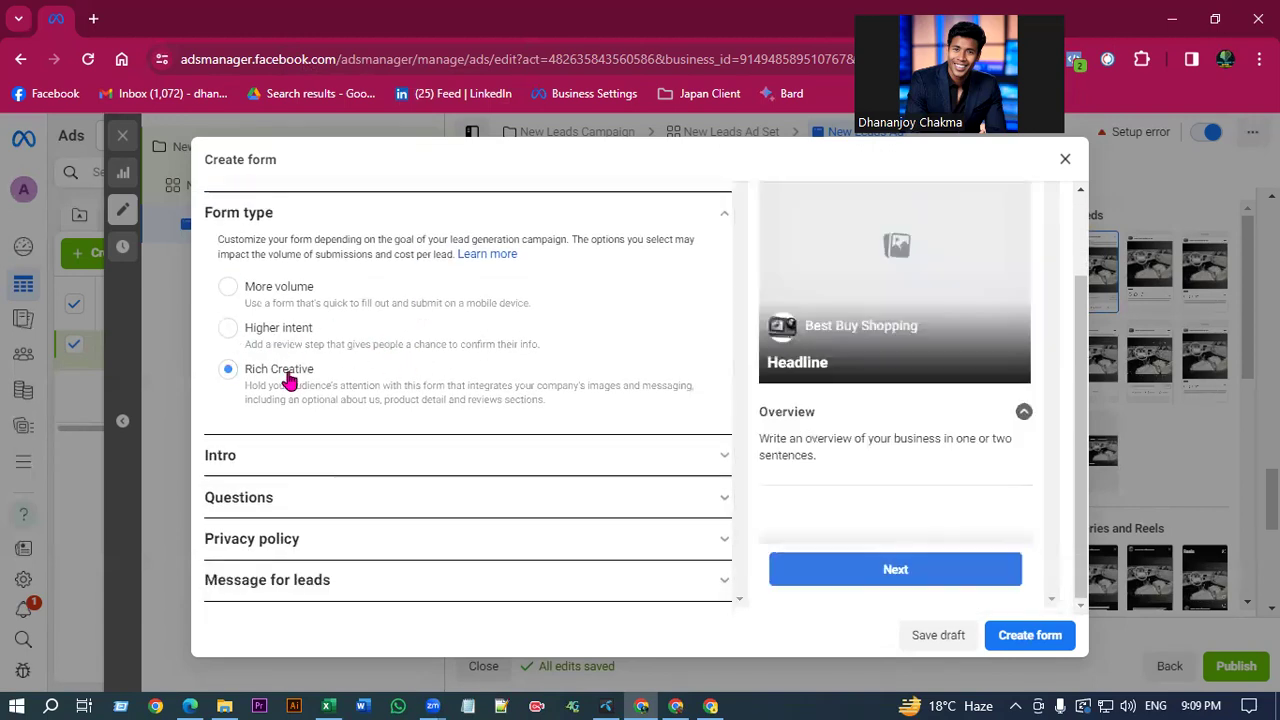
Look over the Message for leads settings under Rich Creative and return the form type to More volume.
click(349, 580)
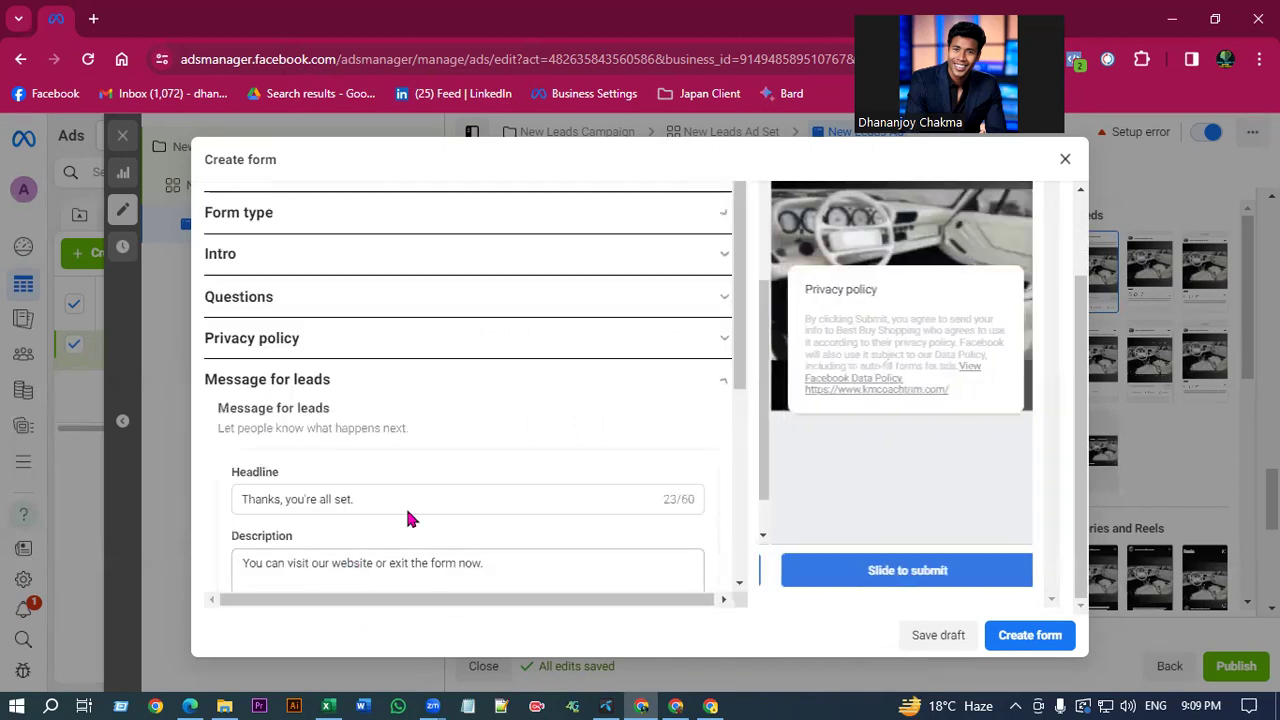
scroll(405, 500, down, 4)
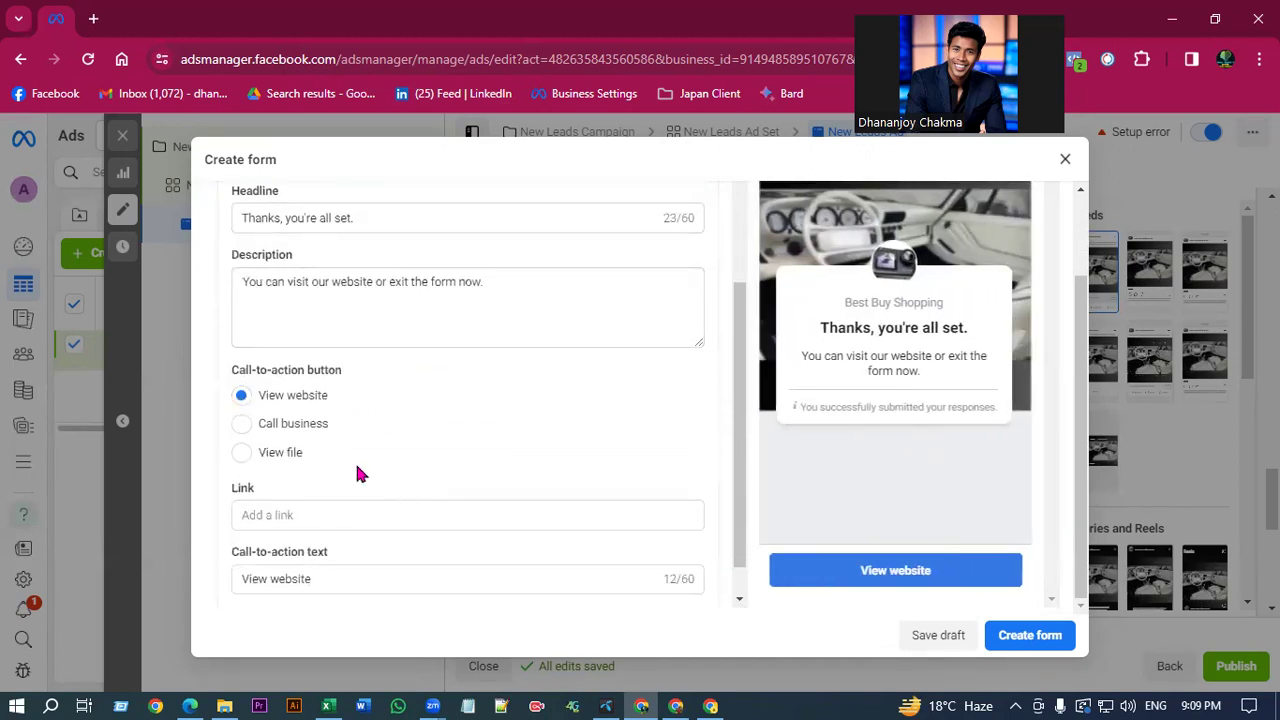
scroll(389, 460, up, 3)
scroll(325, 350, up, 3)
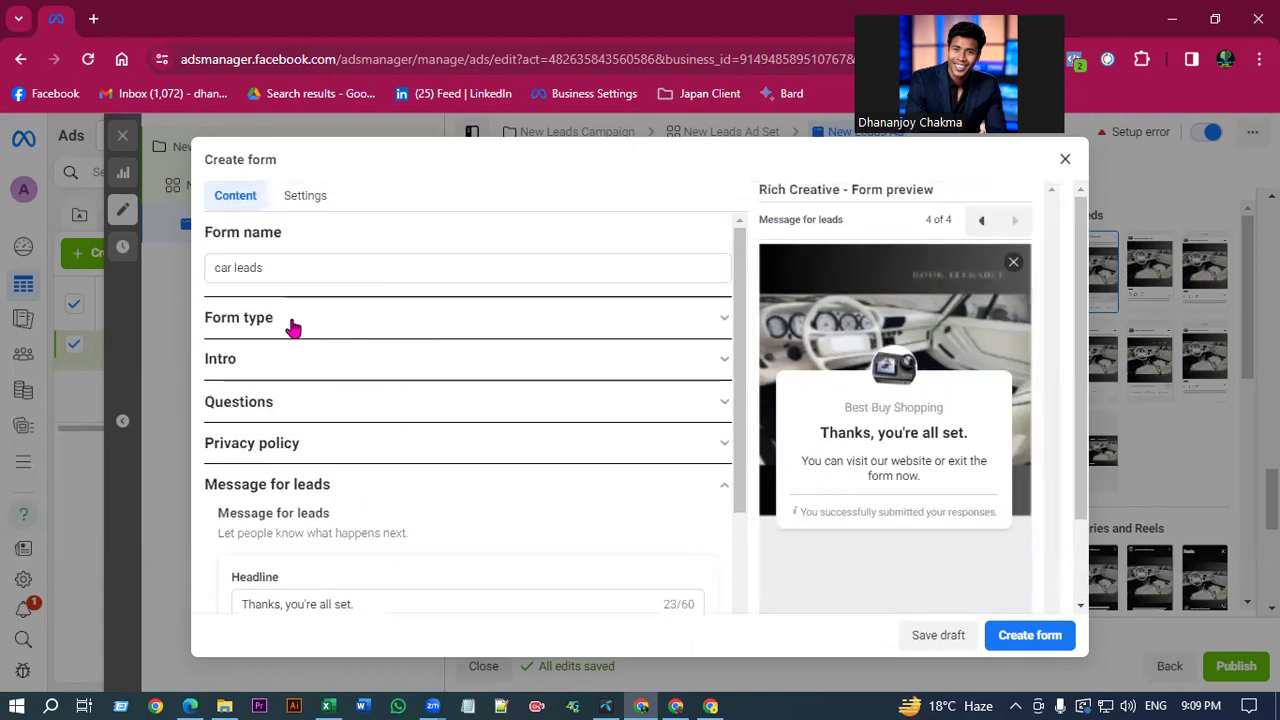
click(293, 324)
click(227, 396)
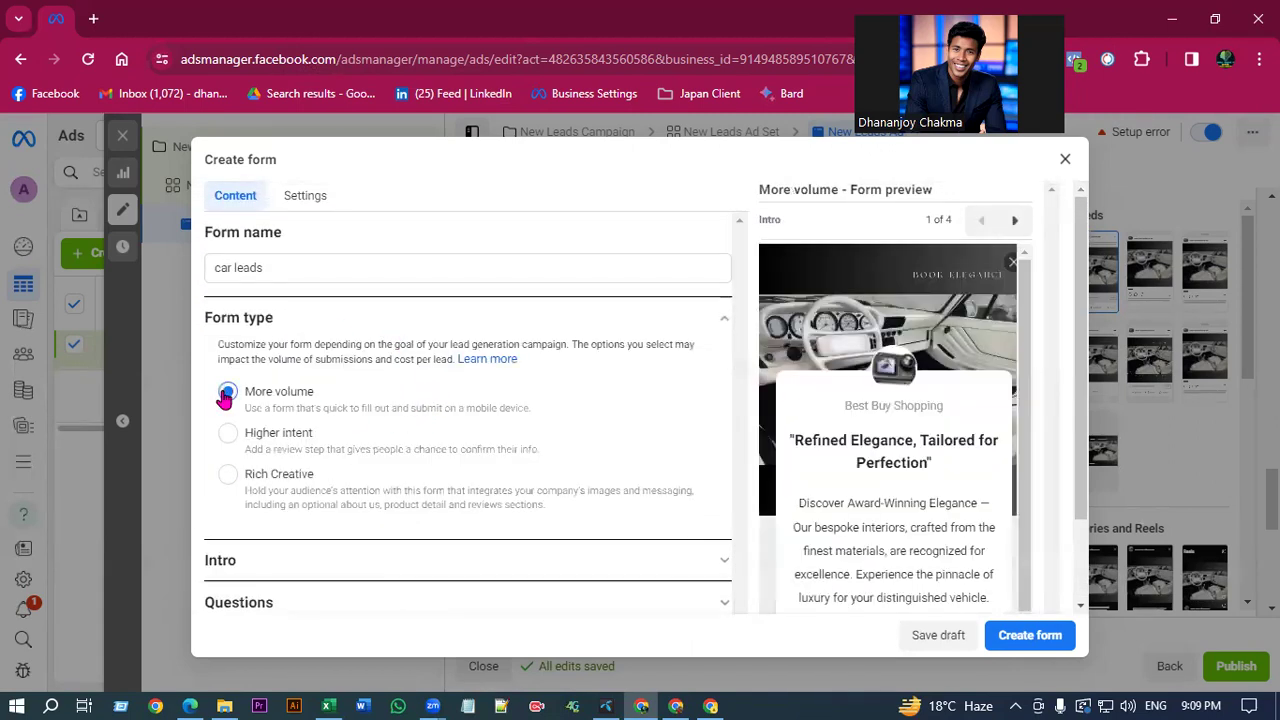
Open the Message for leads section and review its headline and description against the form preview.
scroll(359, 453, down, 2)
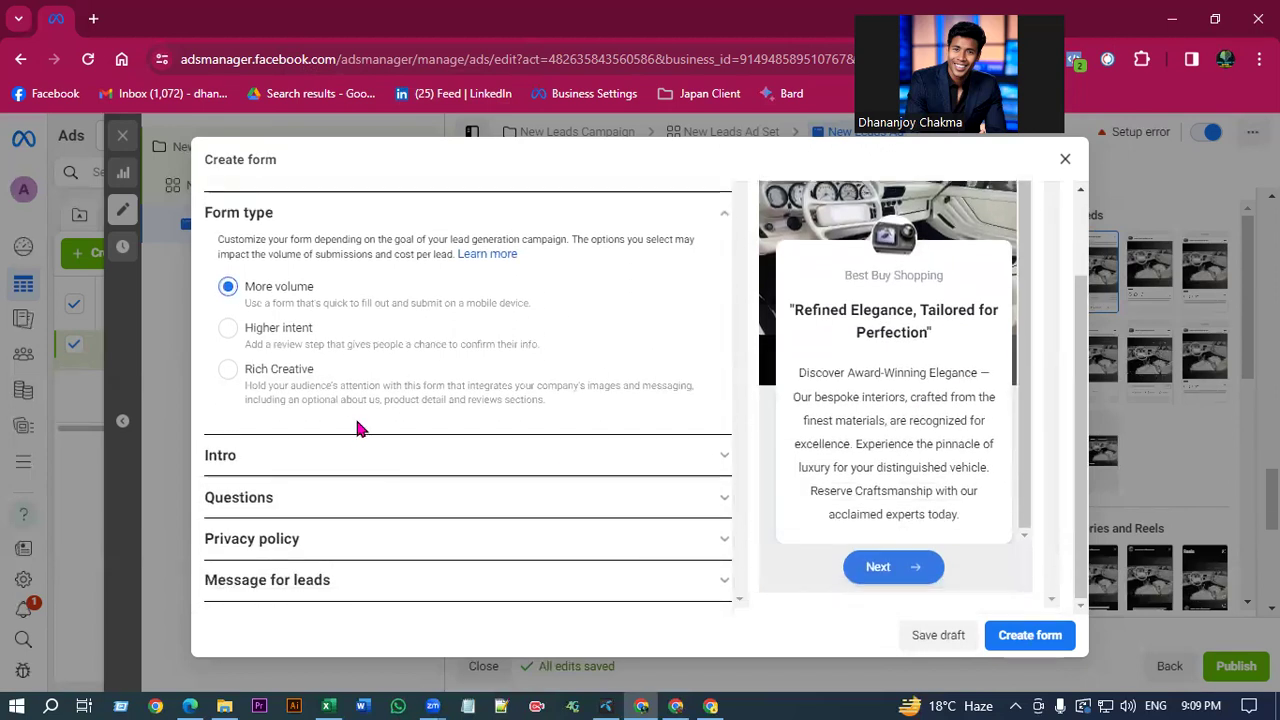
click(321, 590)
scroll(383, 440, down, 1)
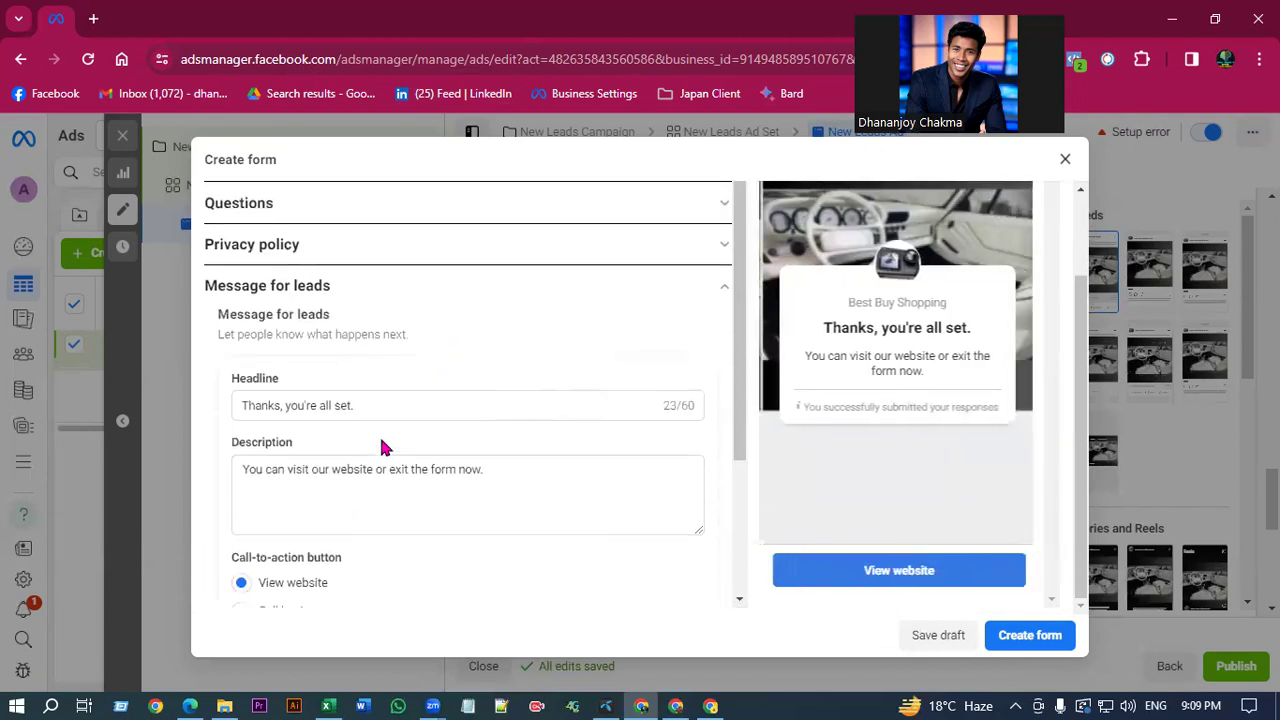
click(372, 405)
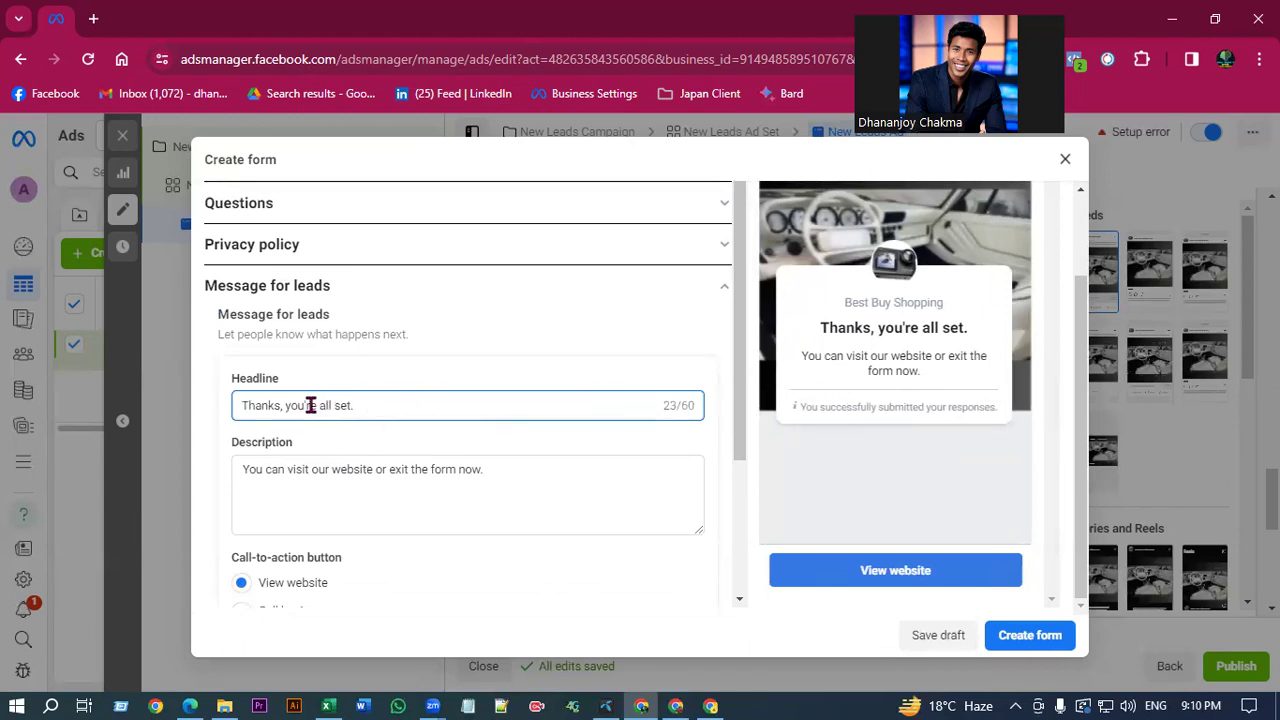
drag(245, 405, 354, 400)
click(374, 405)
drag(372, 402, 241, 405)
click(357, 403)
triple_click(330, 403)
click(352, 470)
right_click(390, 472)
click(471, 471)
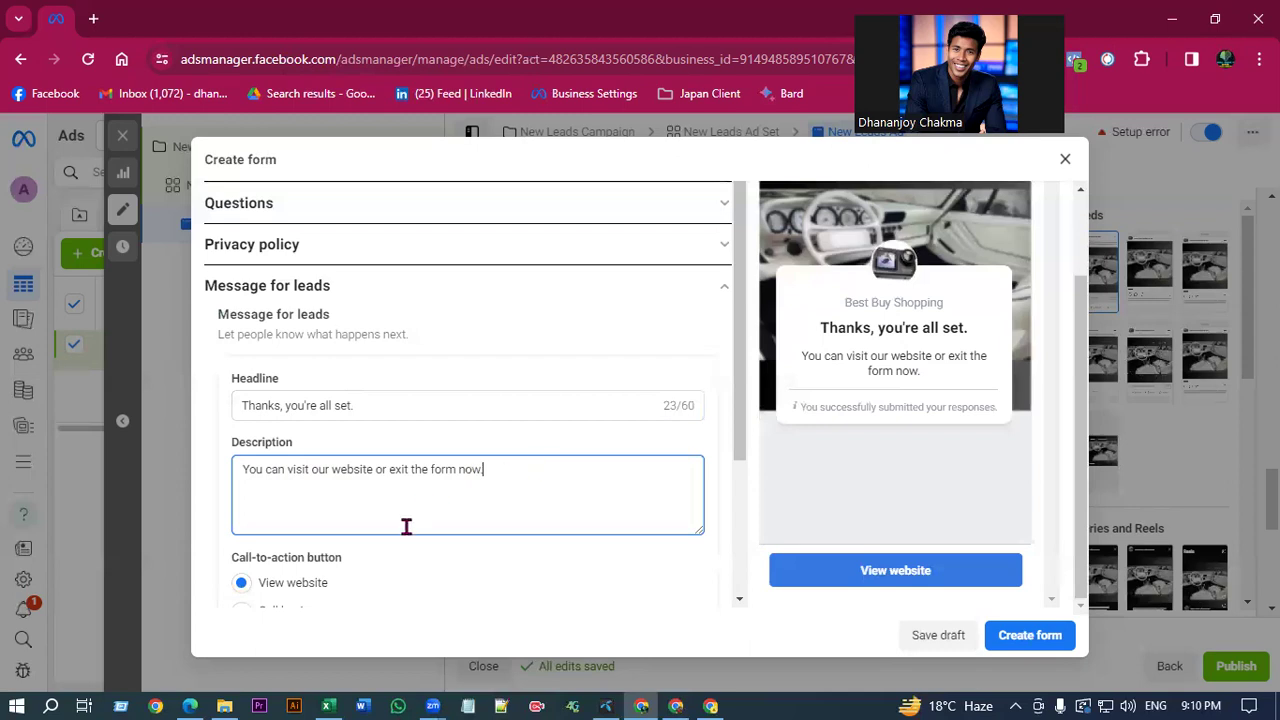
scroll(406, 527, down, 2)
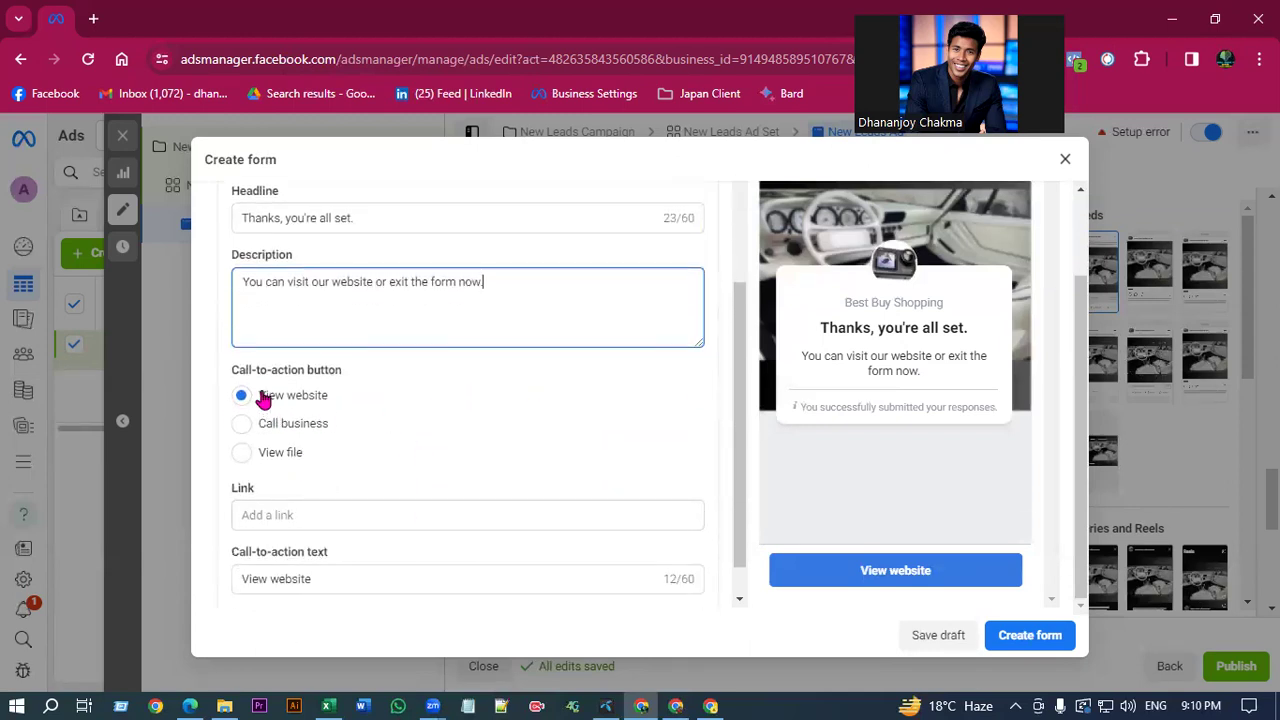
triple_click(866, 327)
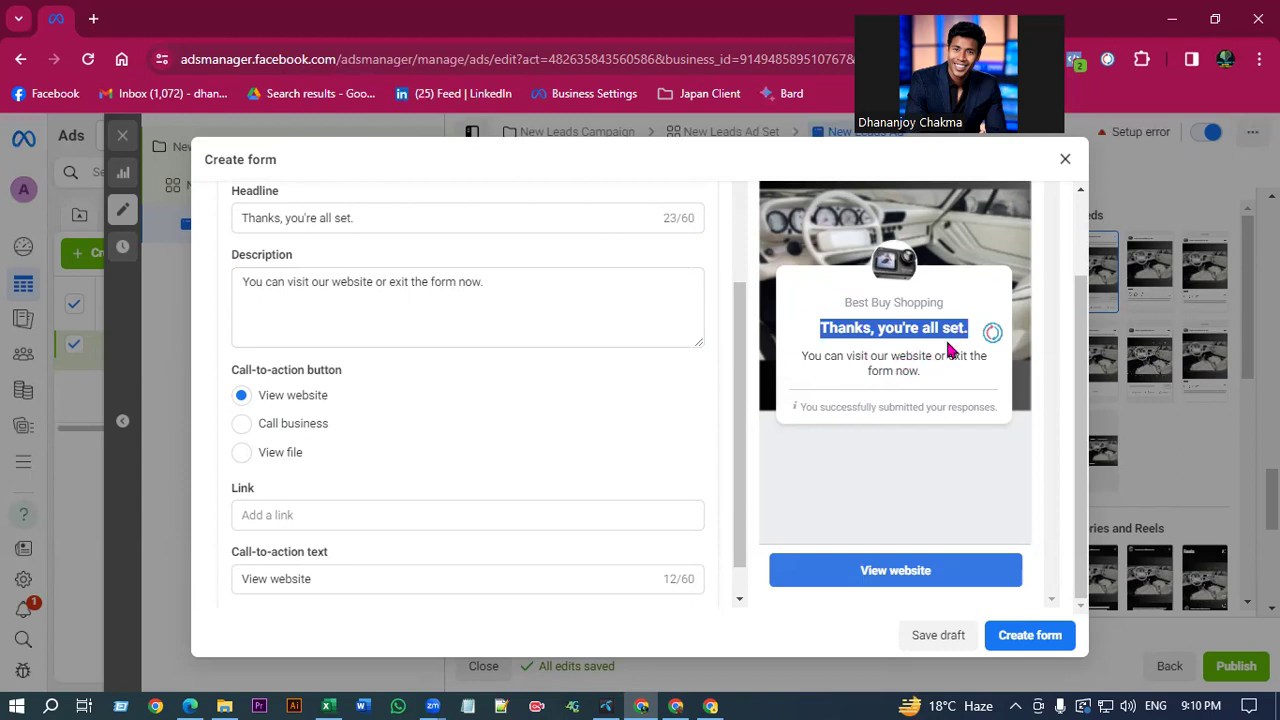
click(323, 512)
right_click(325, 508)
click(374, 326)
scroll(452, 386, down, 2)
click(323, 534)
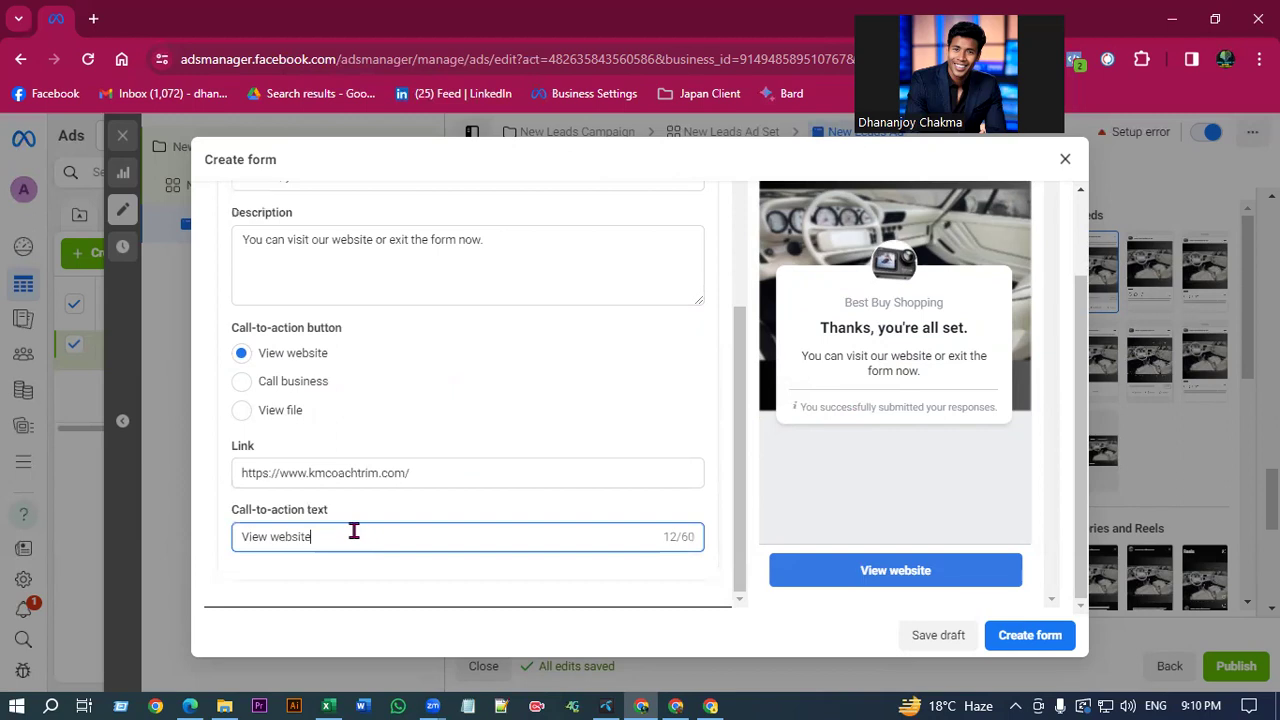
drag(348, 537, 241, 540)
right_click(278, 538)
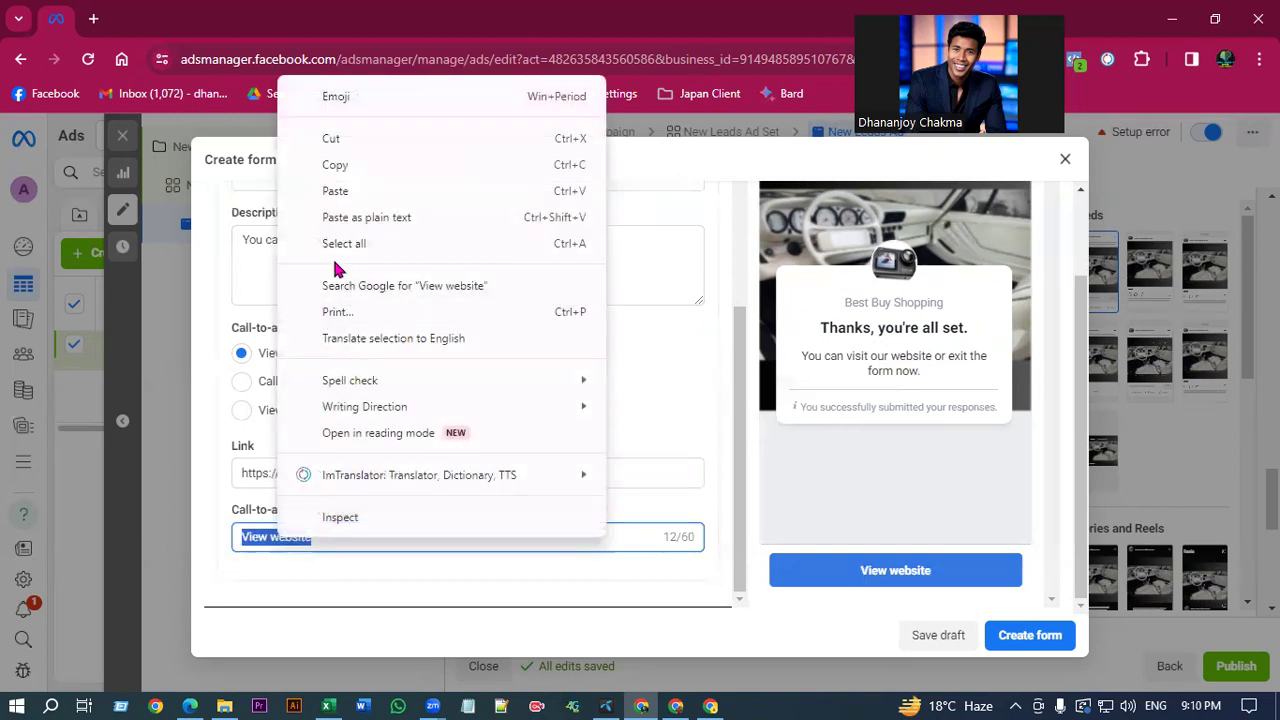
click(340, 191)
click(470, 385)
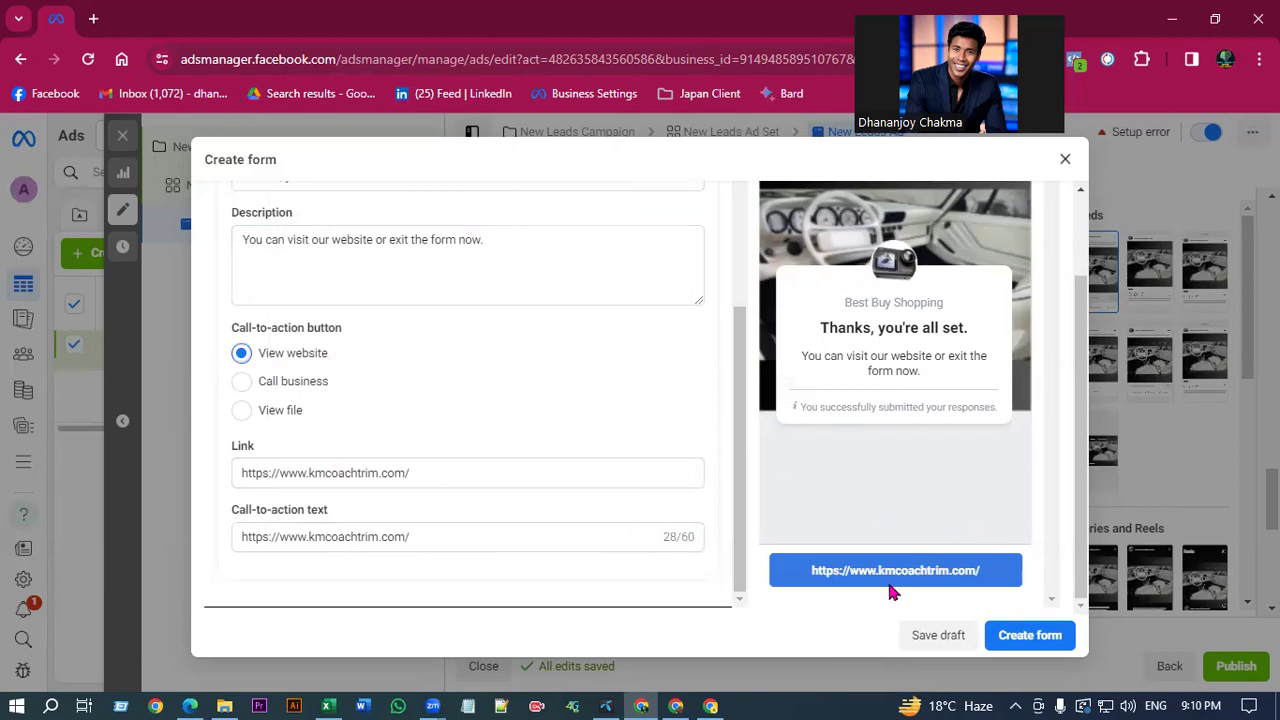
Go back through the form's Privacy policy, Intro and Form type sections to check their content against the preview.
scroll(400, 530, up, 5)
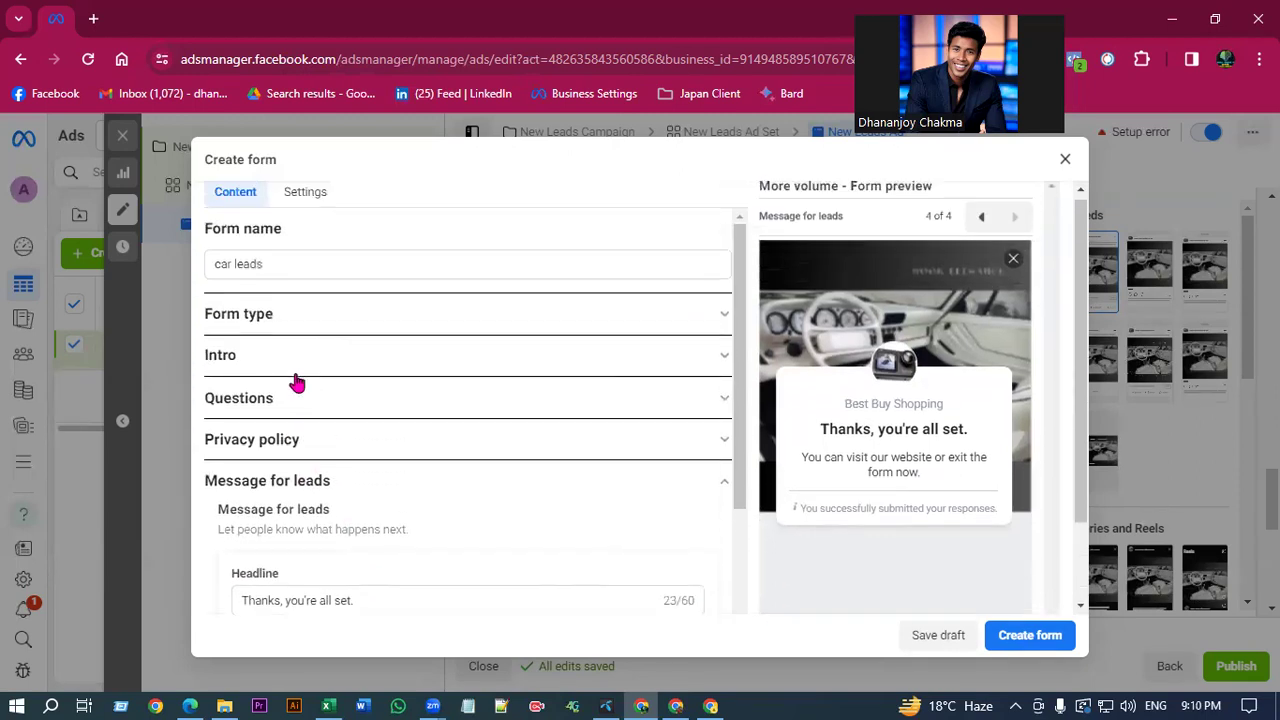
click(300, 441)
scroll(440, 460, up, 2)
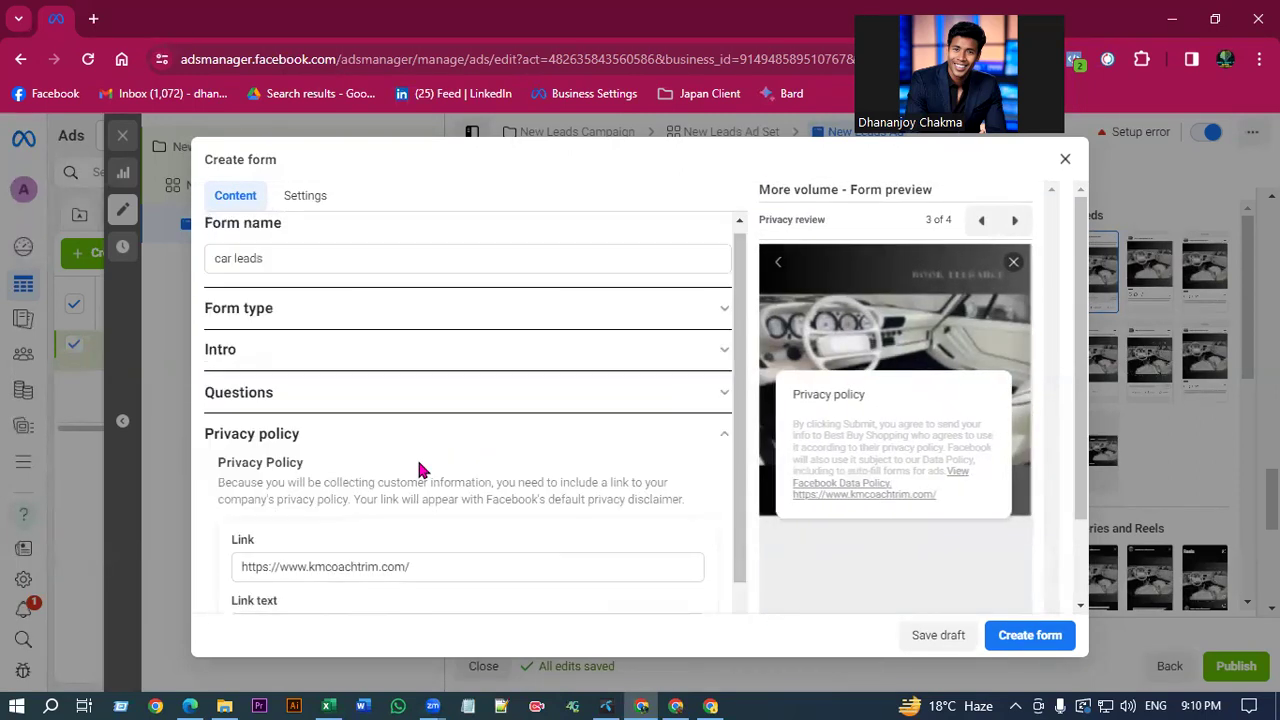
click(290, 360)
click(340, 318)
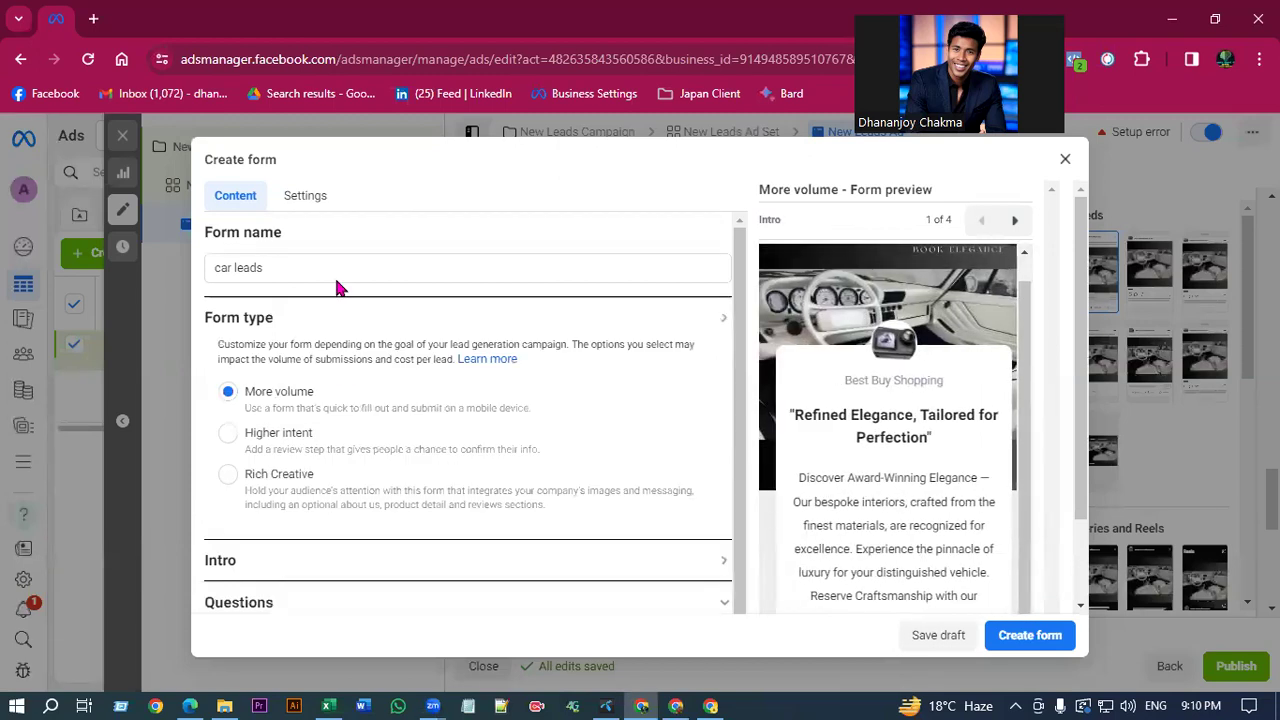
scroll(325, 190, down, 1)
scroll(327, 240, up, 1)
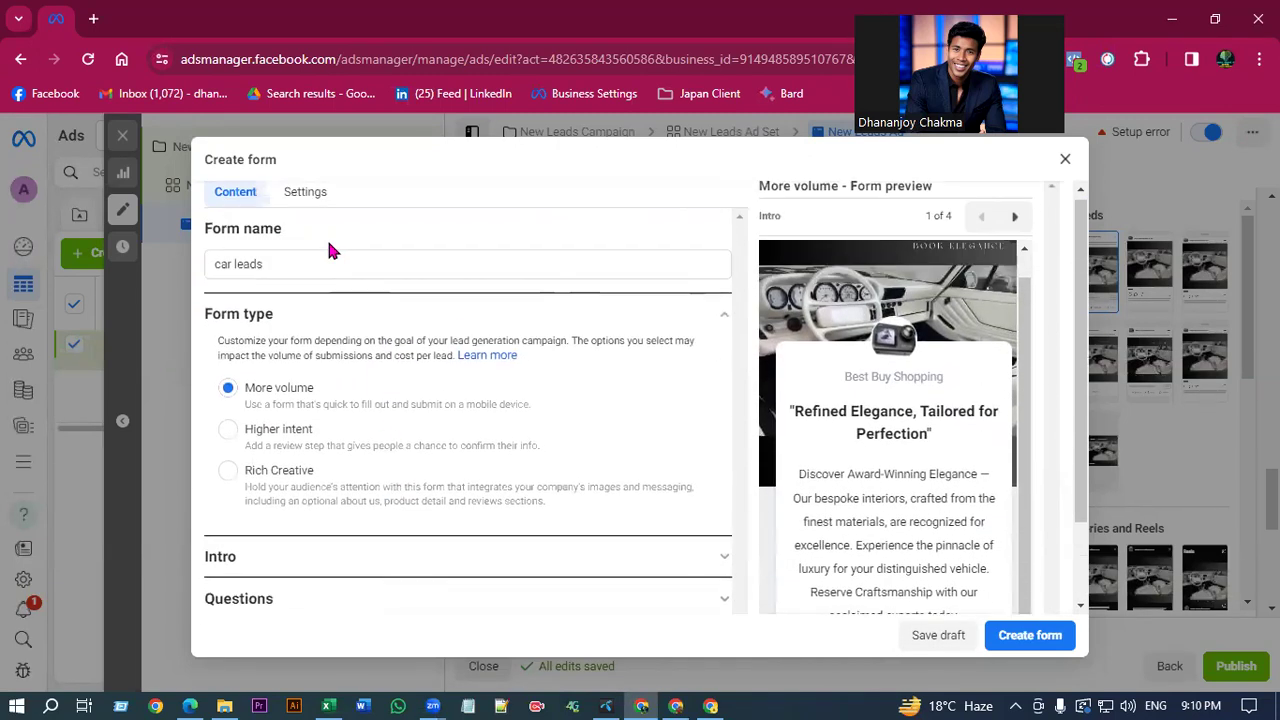
Switch to Facebook in Edge, reply "class lngtty" and "janem" in the open chat, and return to Ads Manager.
click(189, 702)
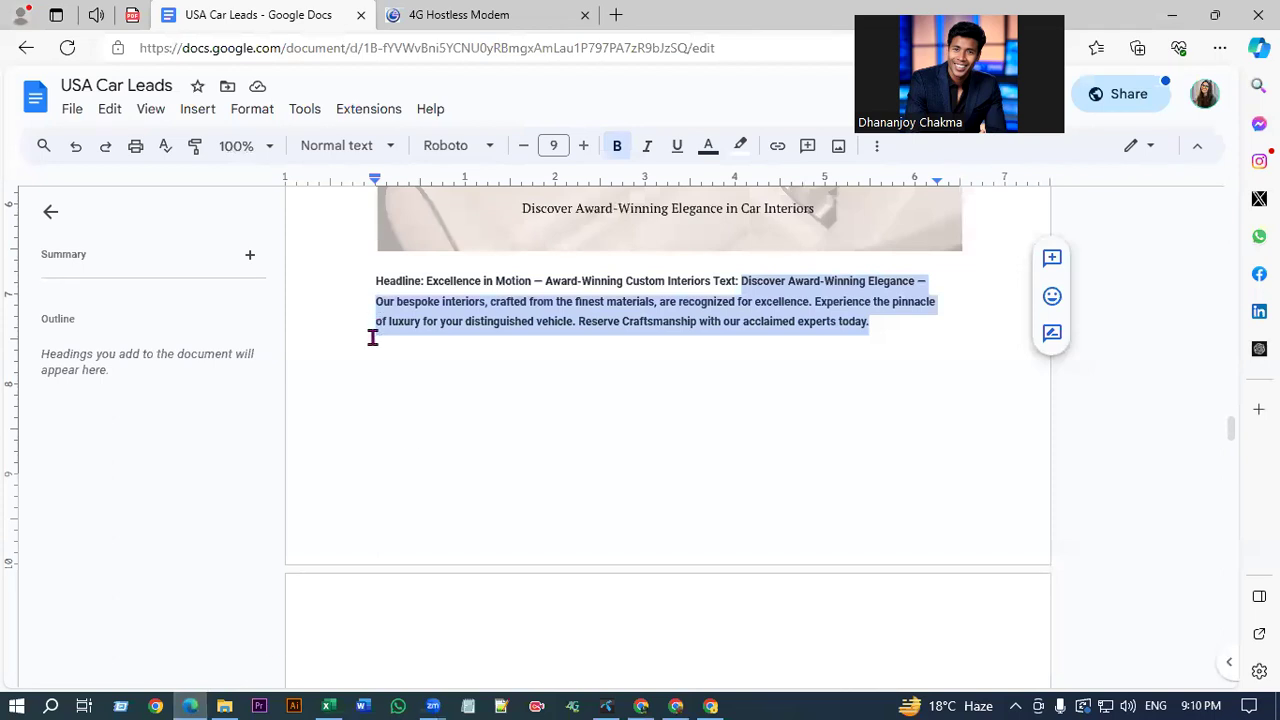
click(97, 24)
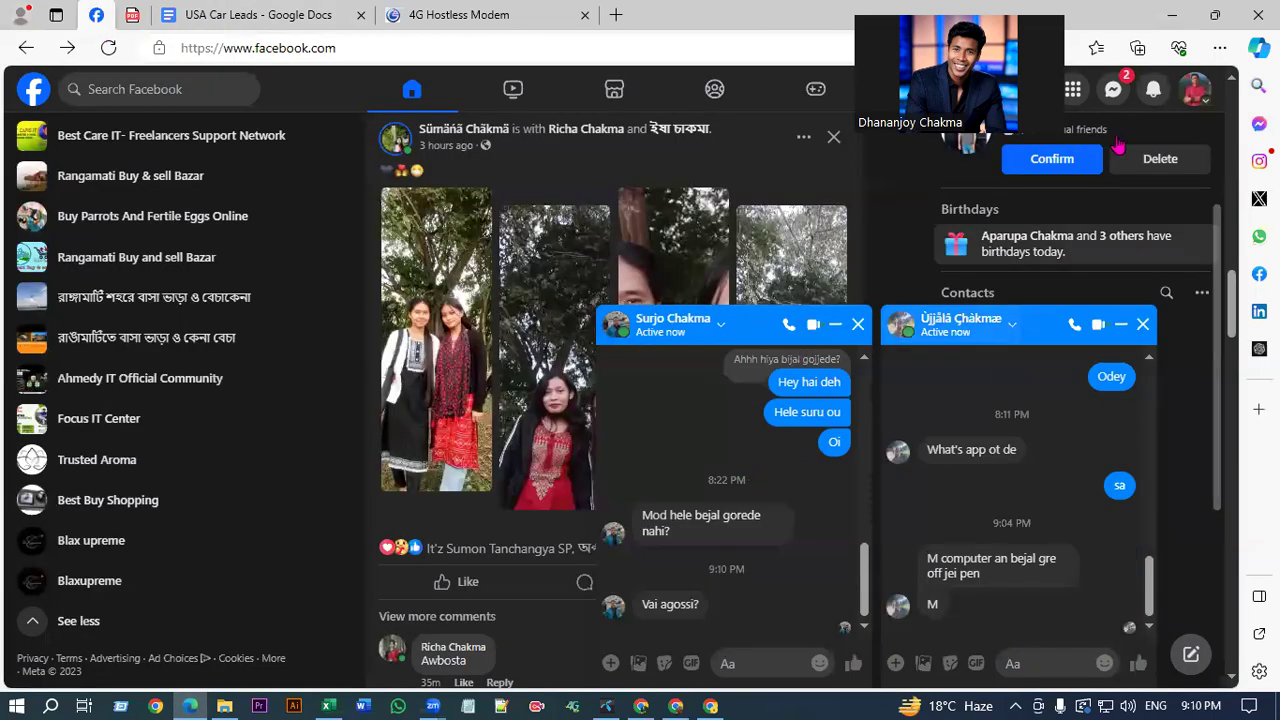
click(762, 663)
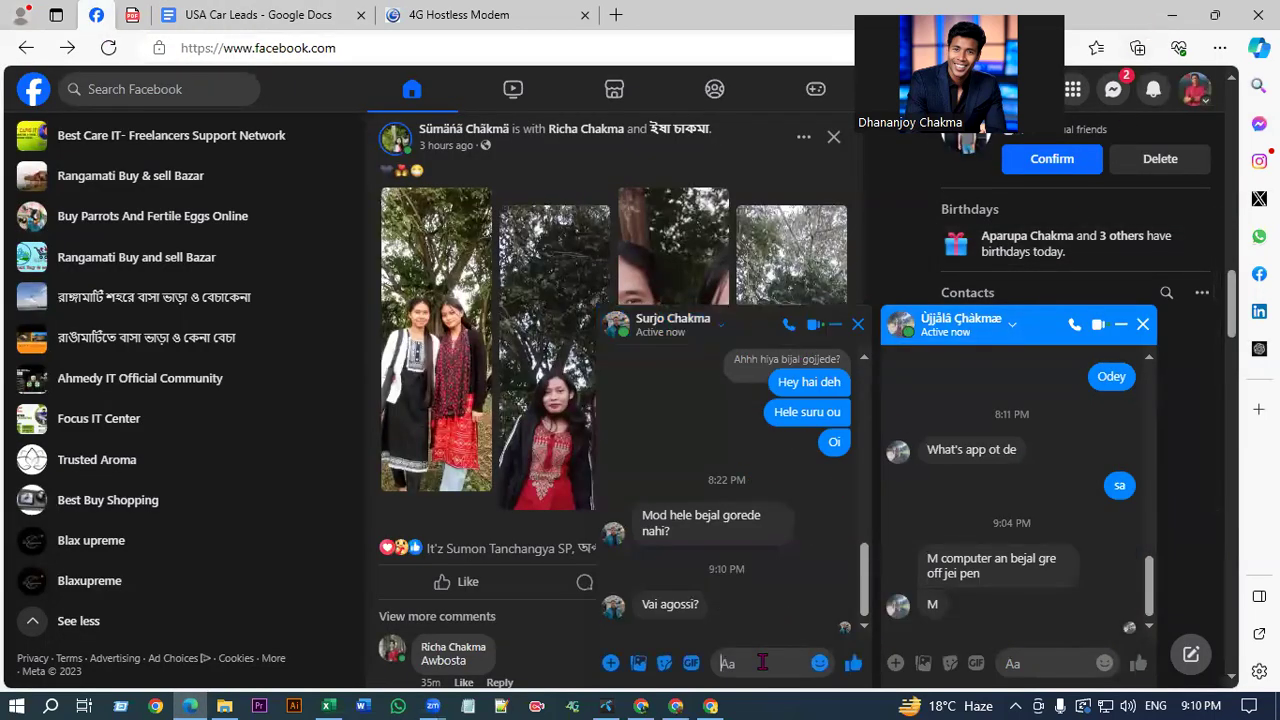
text(class lngtty)
key(Return)
text(janem)
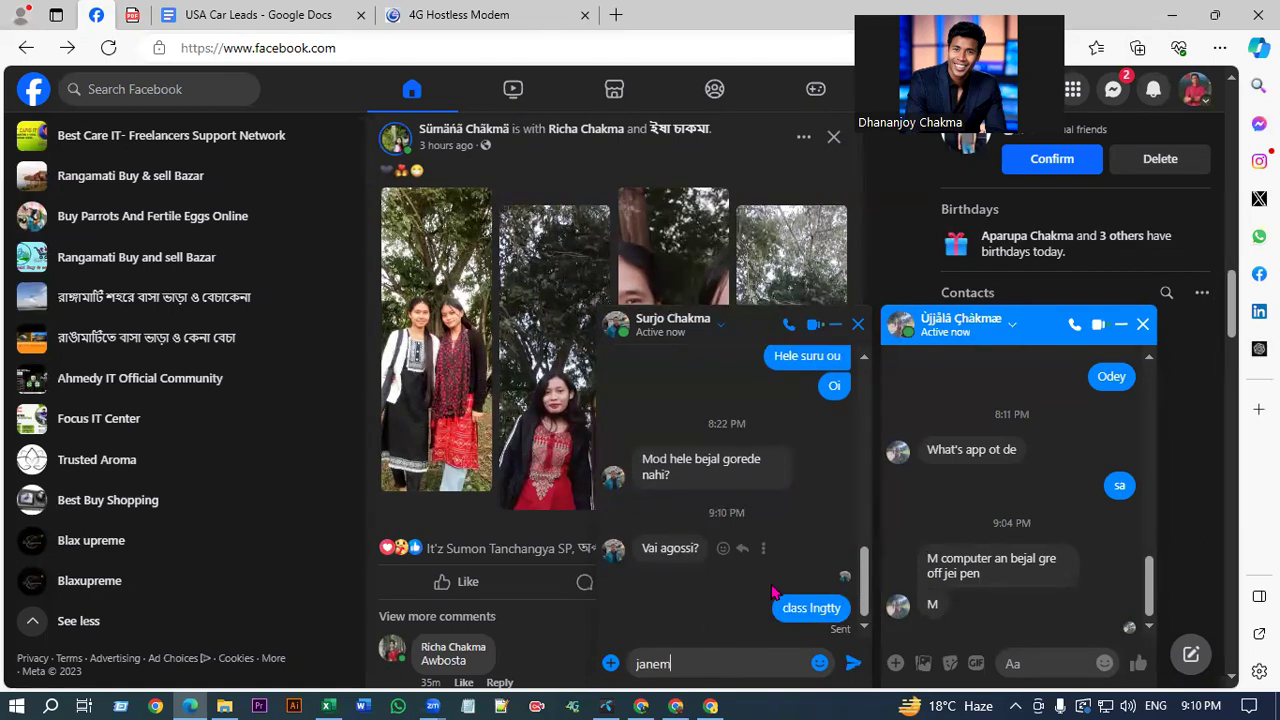
key(Return)
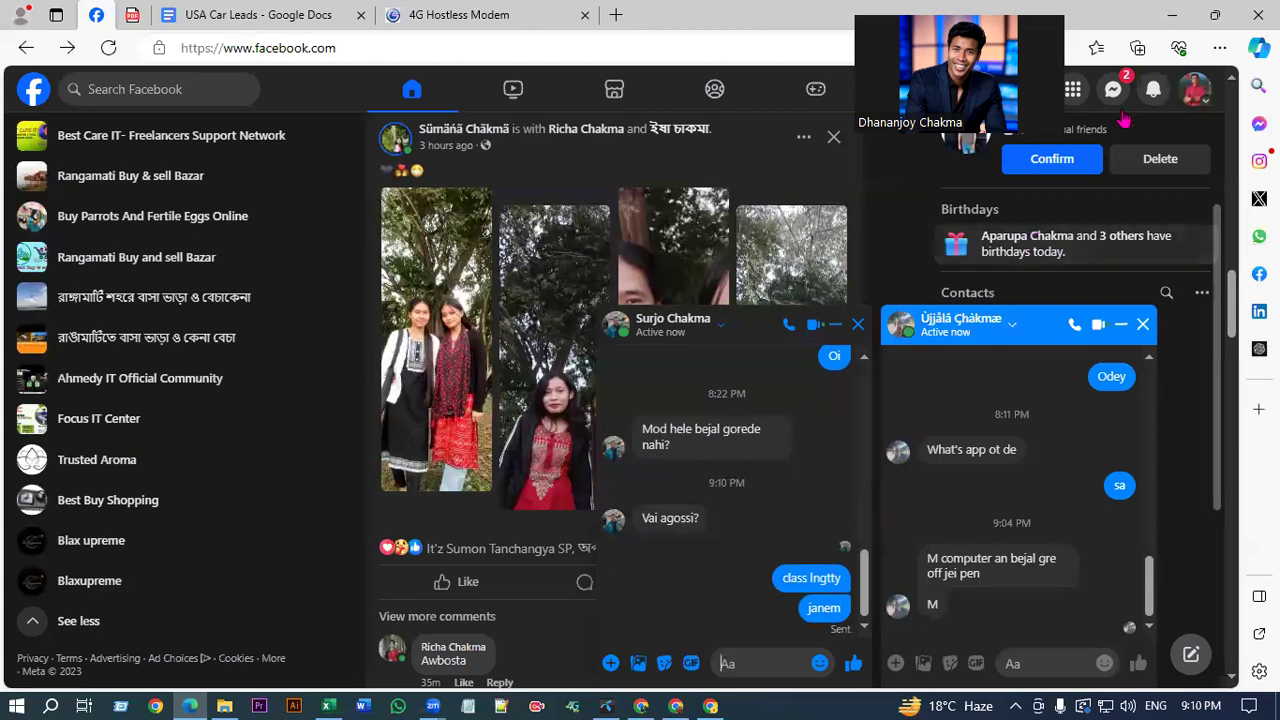
click(1176, 14)
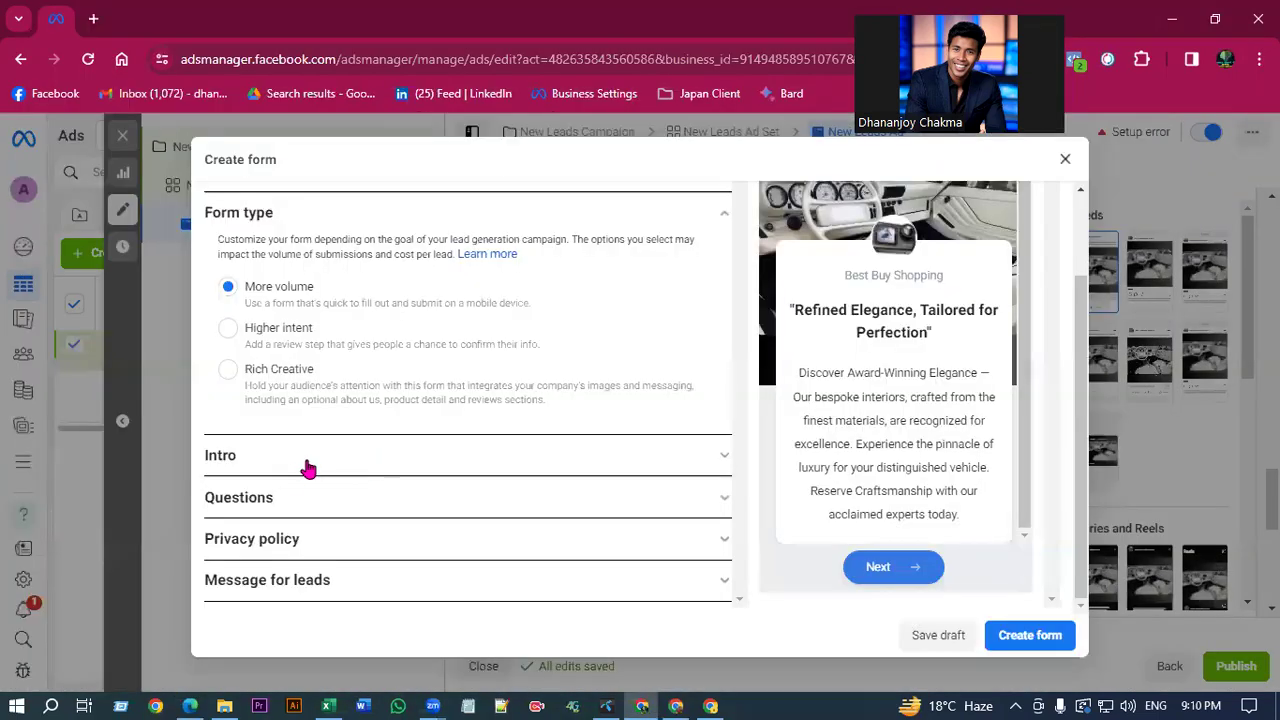
Check the Intro greeting's headline and description, and create the "car leads" form.
click(292, 470)
scroll(383, 443, down, 4)
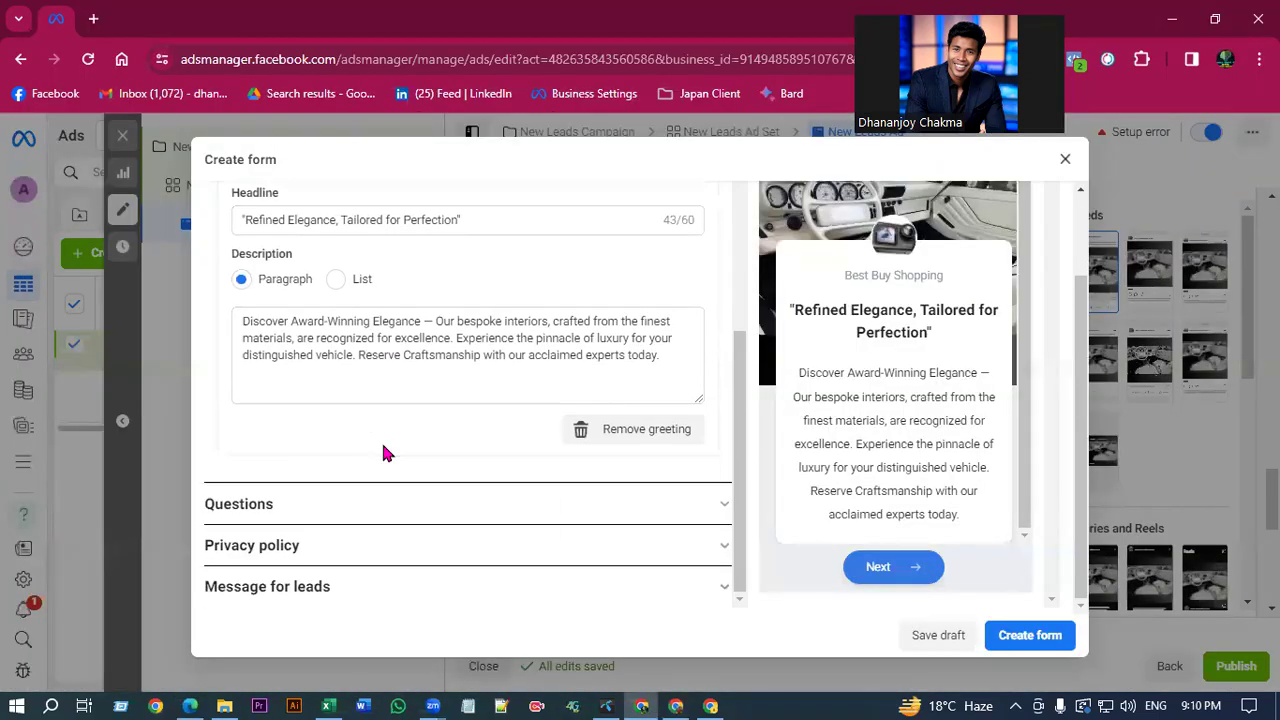
scroll(381, 440, up, 4)
scroll(338, 355, up, 3)
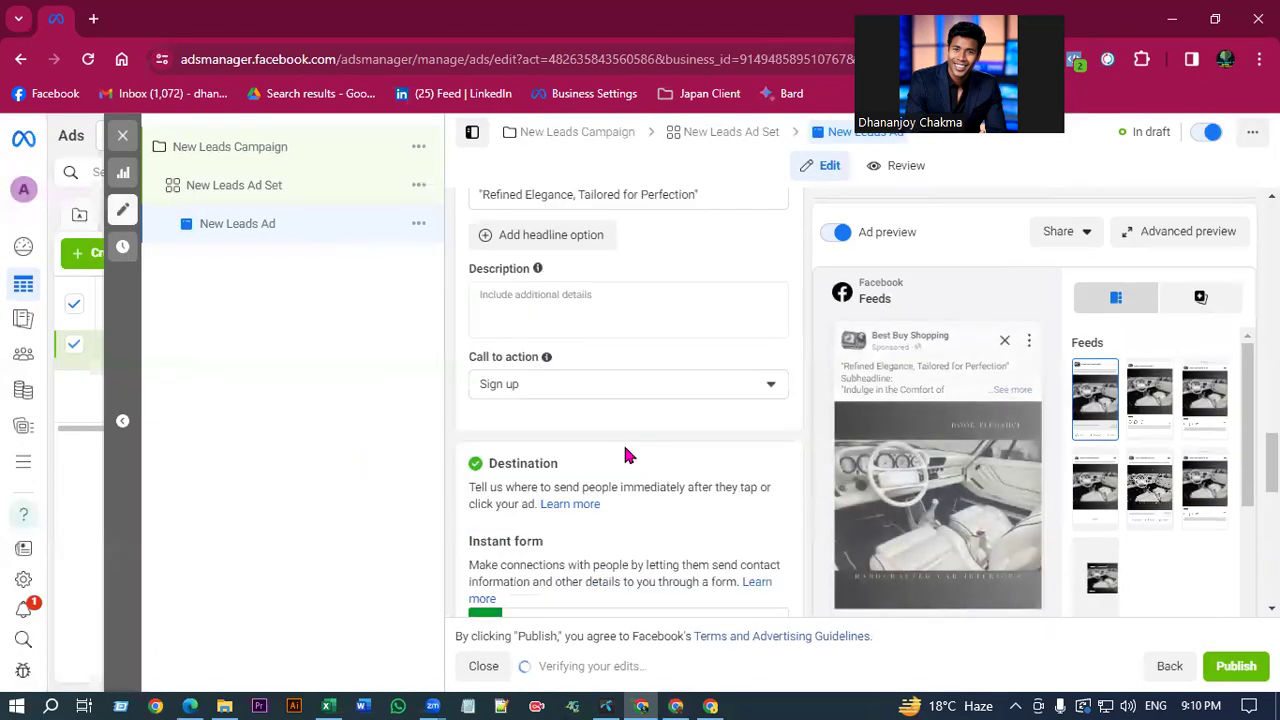
Check the Instant form area of the ad's Destination section and compare it with the Facebook Feeds preview.
drag(511, 425, 666, 423)
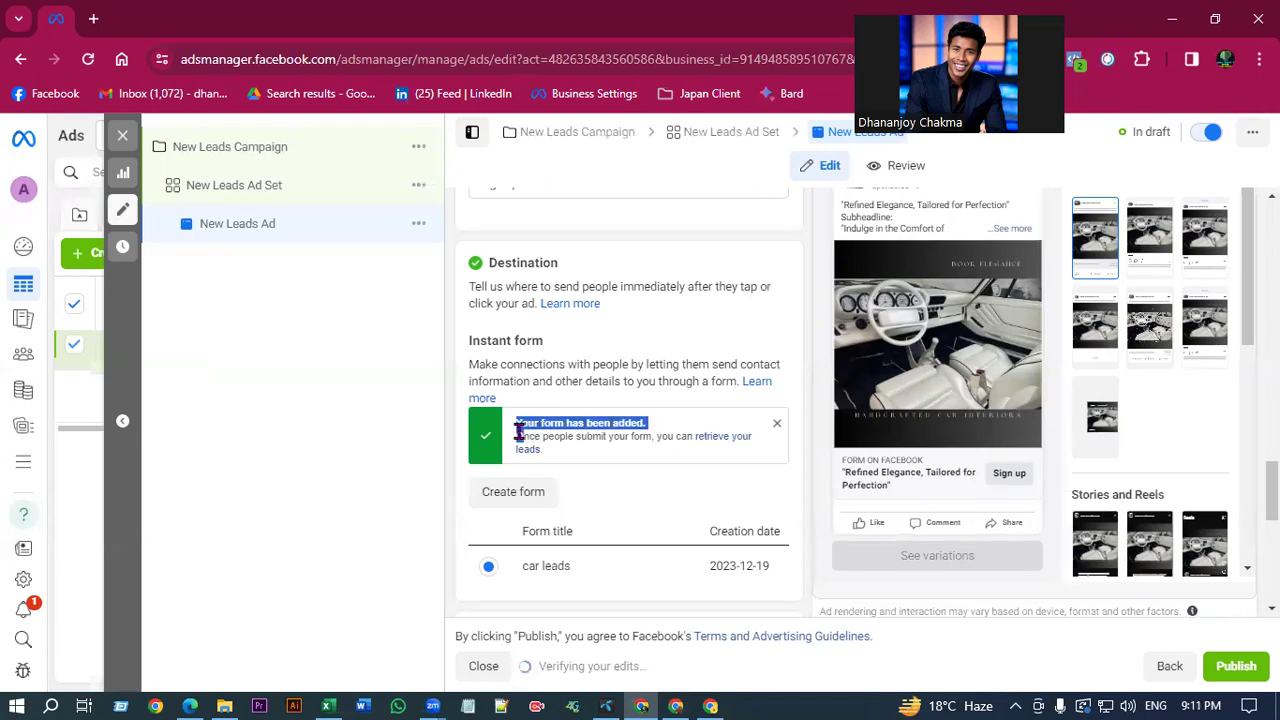
click(335, 423)
drag(466, 267, 424, 276)
click(675, 471)
scroll(675, 471, down, 1)
scroll(675, 471, up, 3)
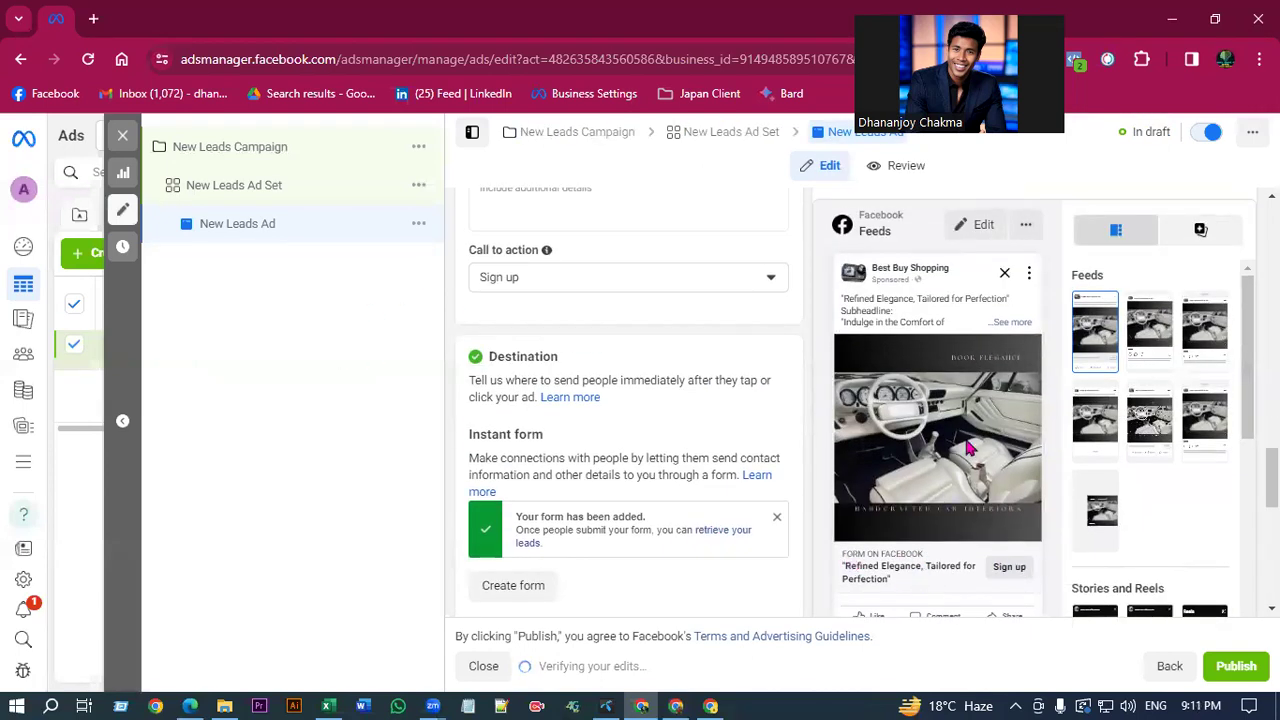
scroll(786, 357, down, 2)
scroll(975, 312, up, 2)
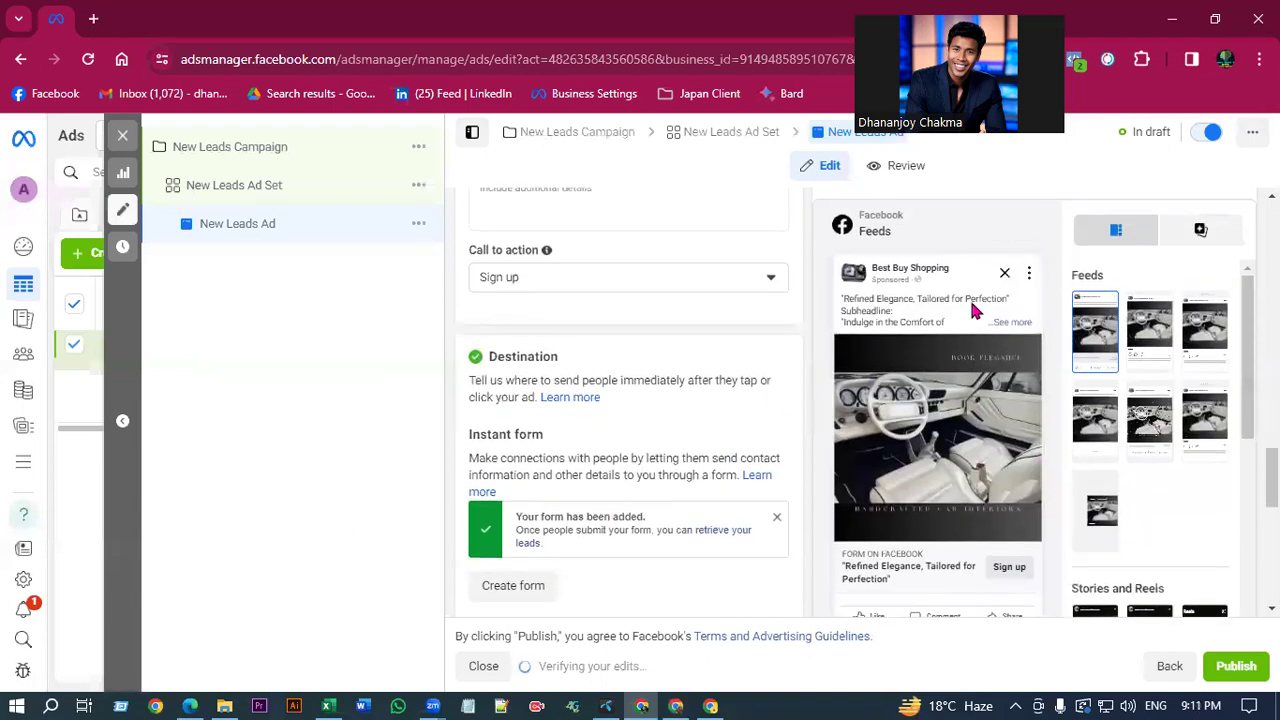
Read the targeting error details under Verifying your changes for New Leads Ad.
scroll(951, 312, up, 3)
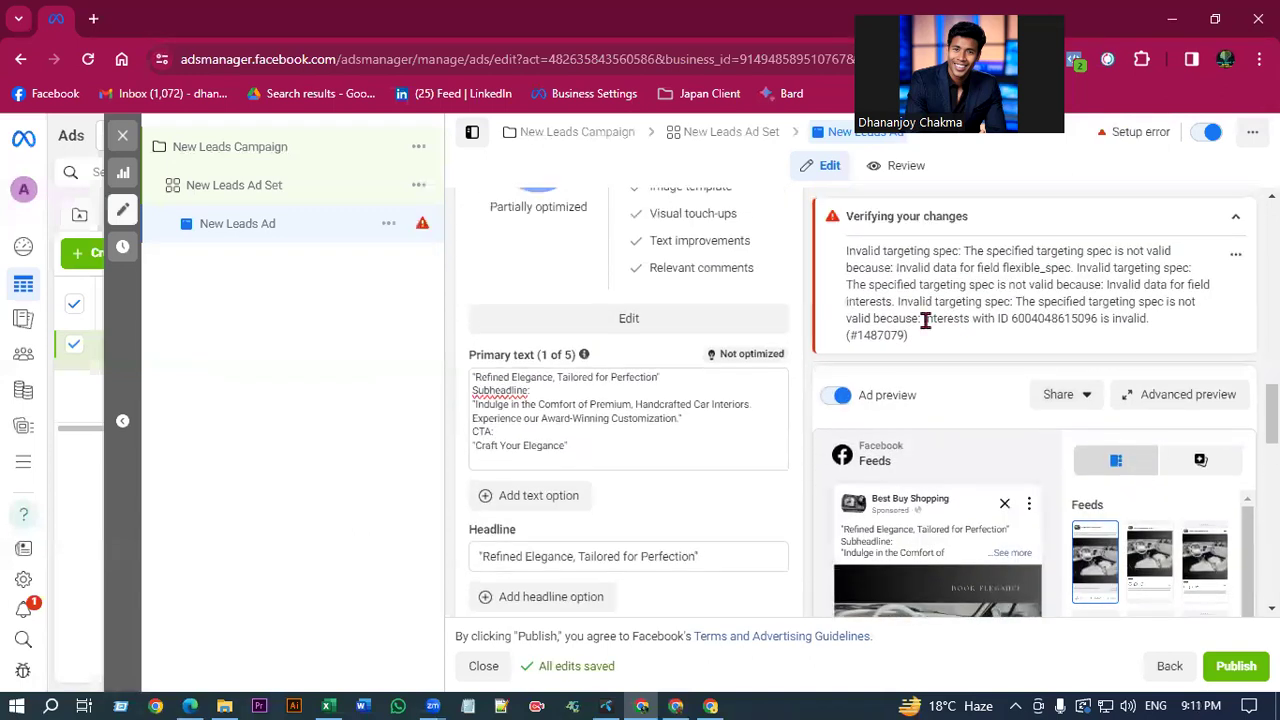
drag(874, 251, 1006, 269)
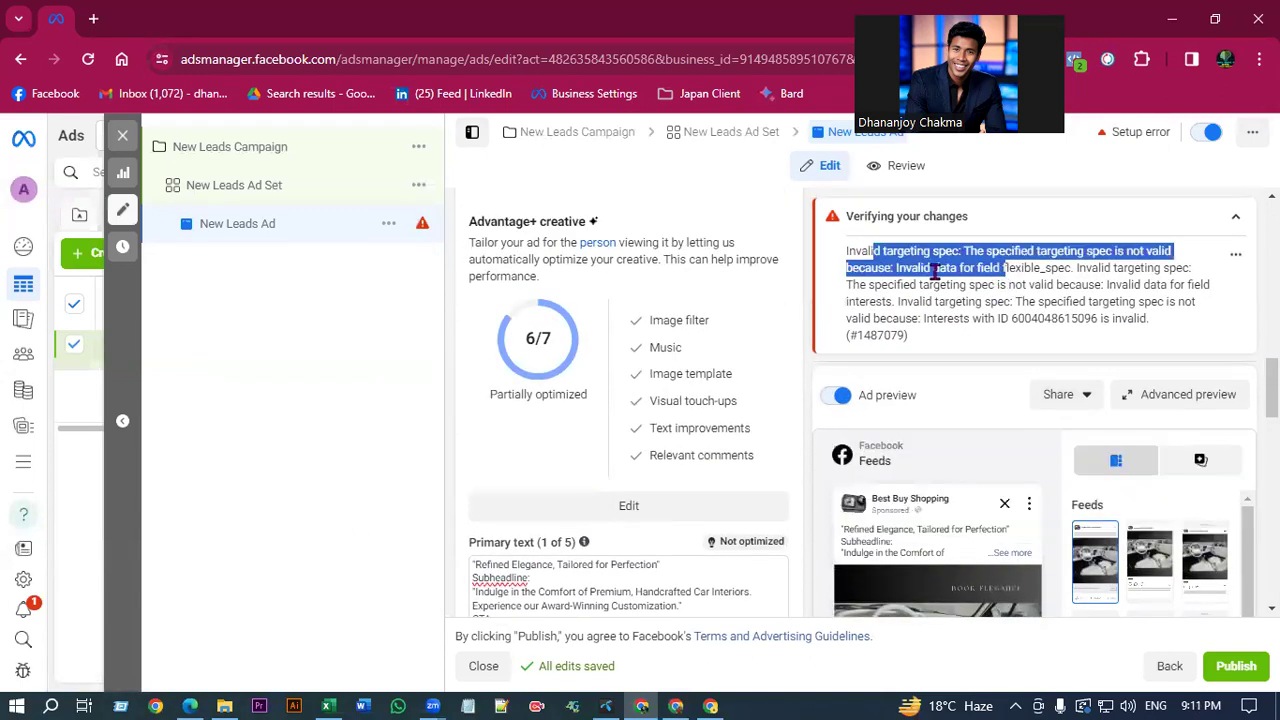
click(1055, 272)
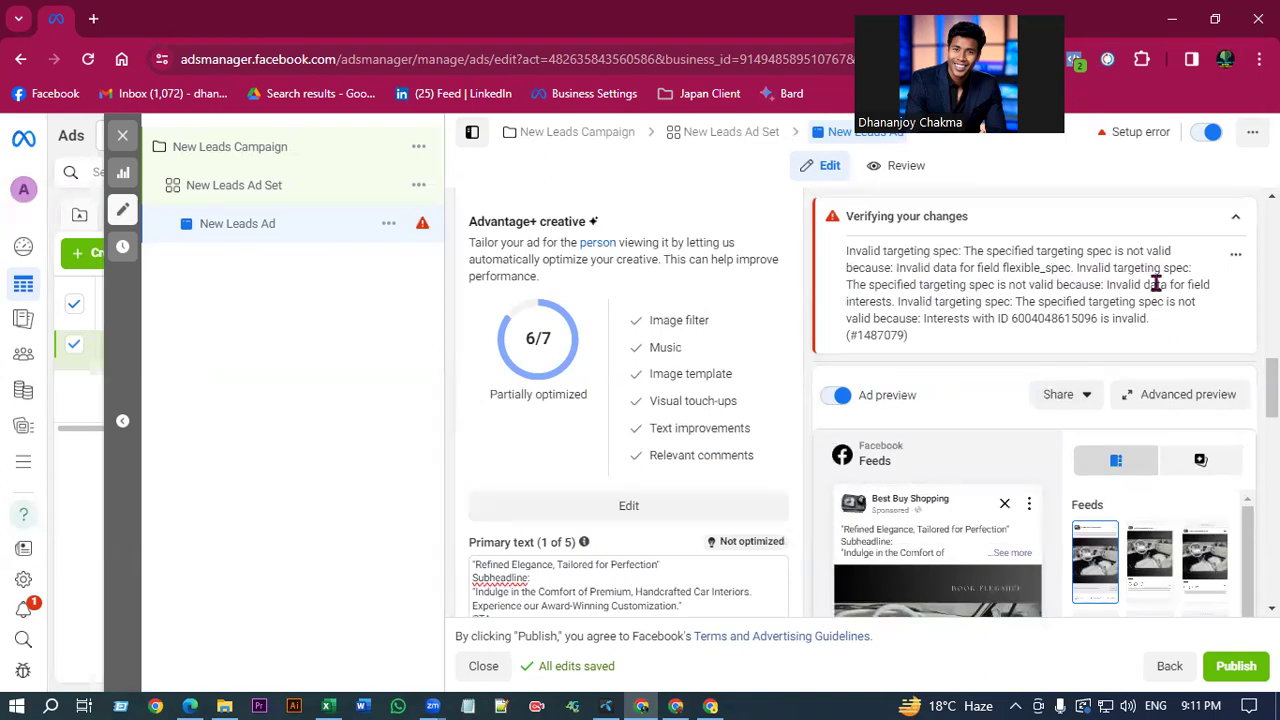
Disable Website events in the Tracking section of New Leads Ad.
scroll(636, 402, down, 10)
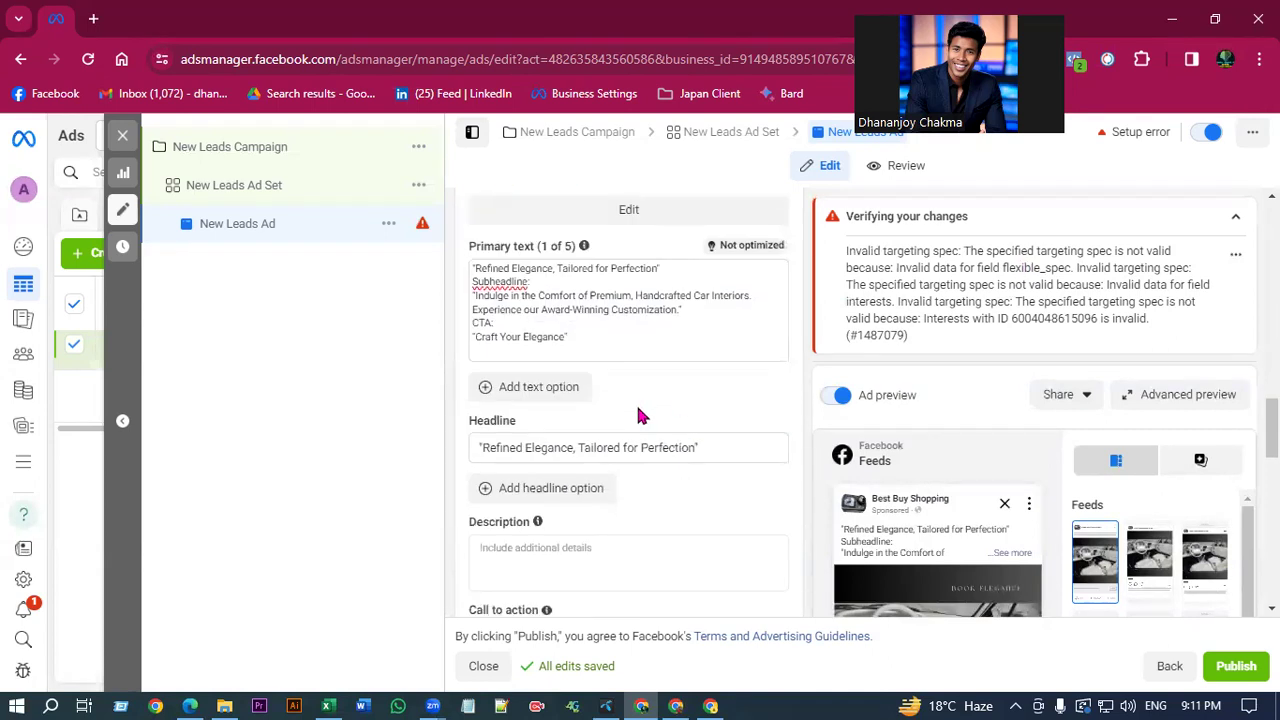
scroll(625, 435, down, 2)
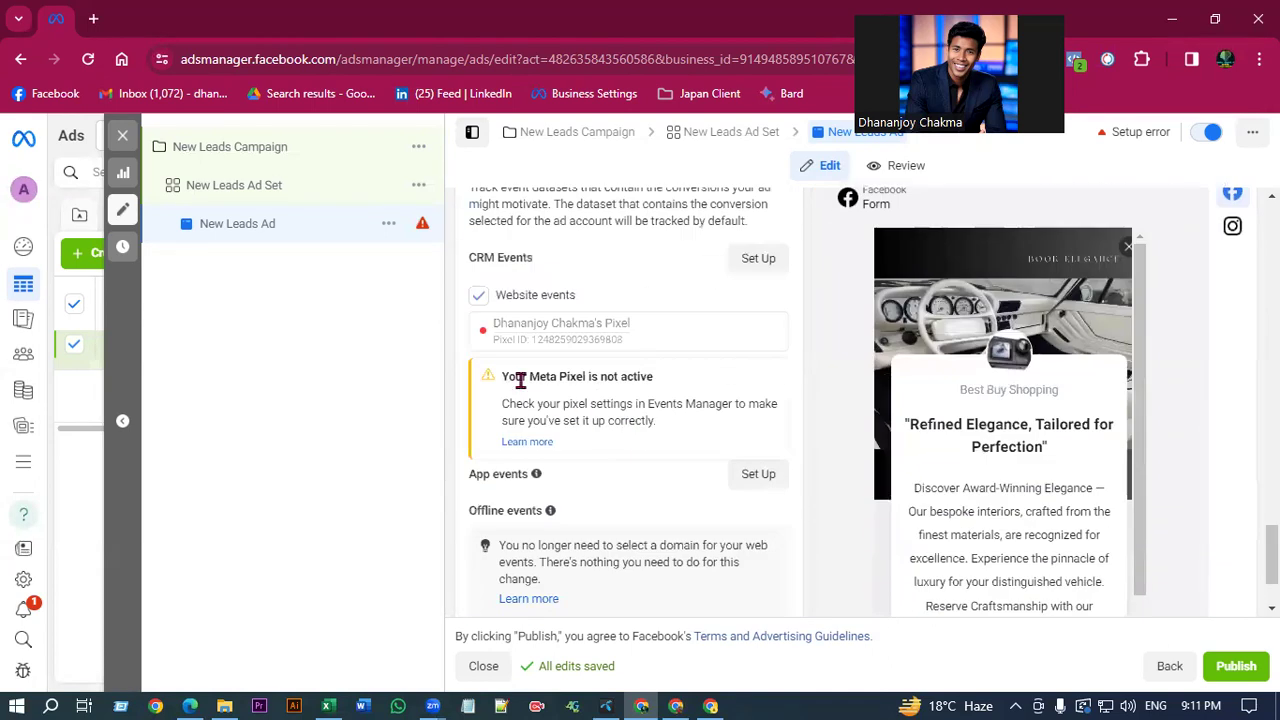
click(478, 300)
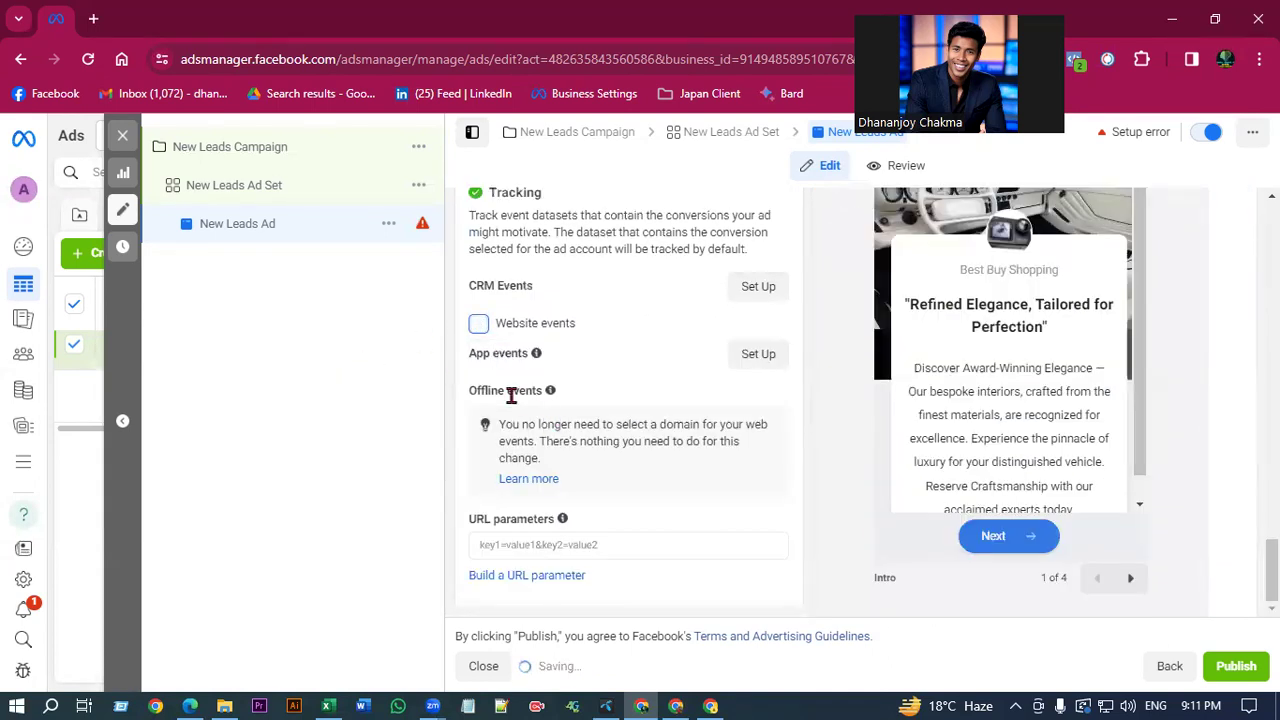
click(478, 323)
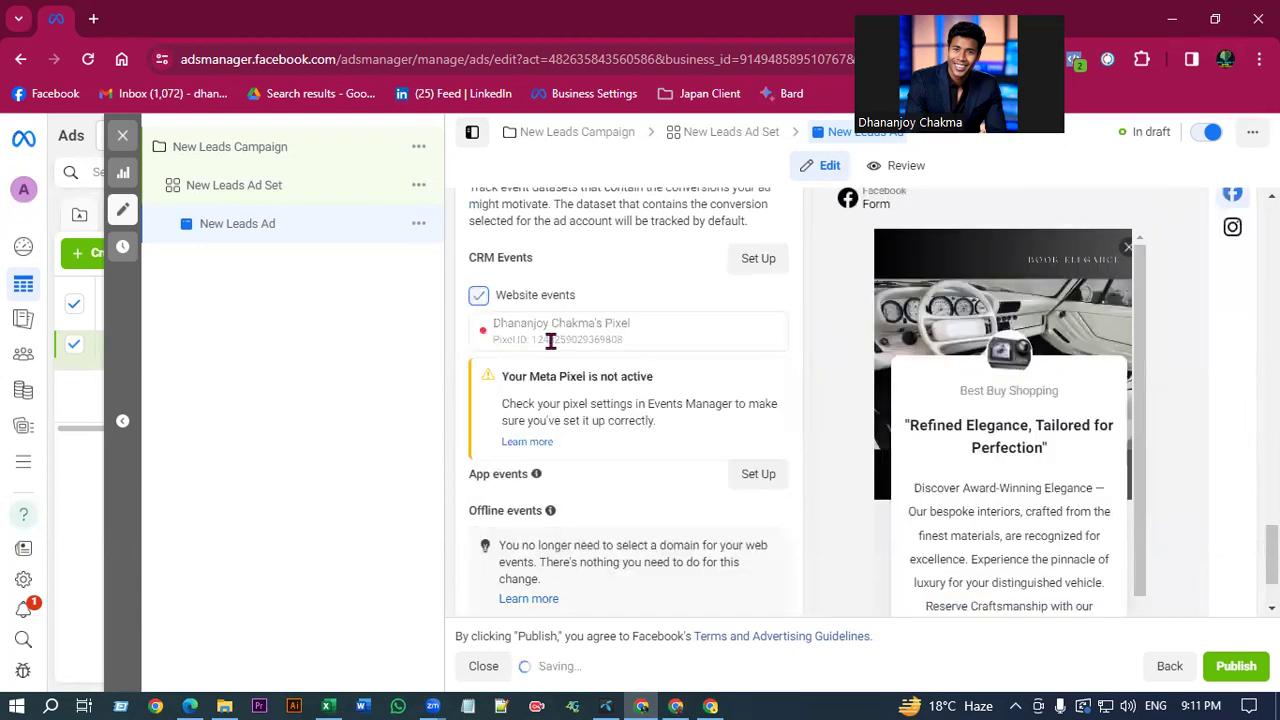
click(479, 297)
Look at the conversion location of New Leads Ad Set and return to the Tracking section of New Leads Ad.
click(722, 138)
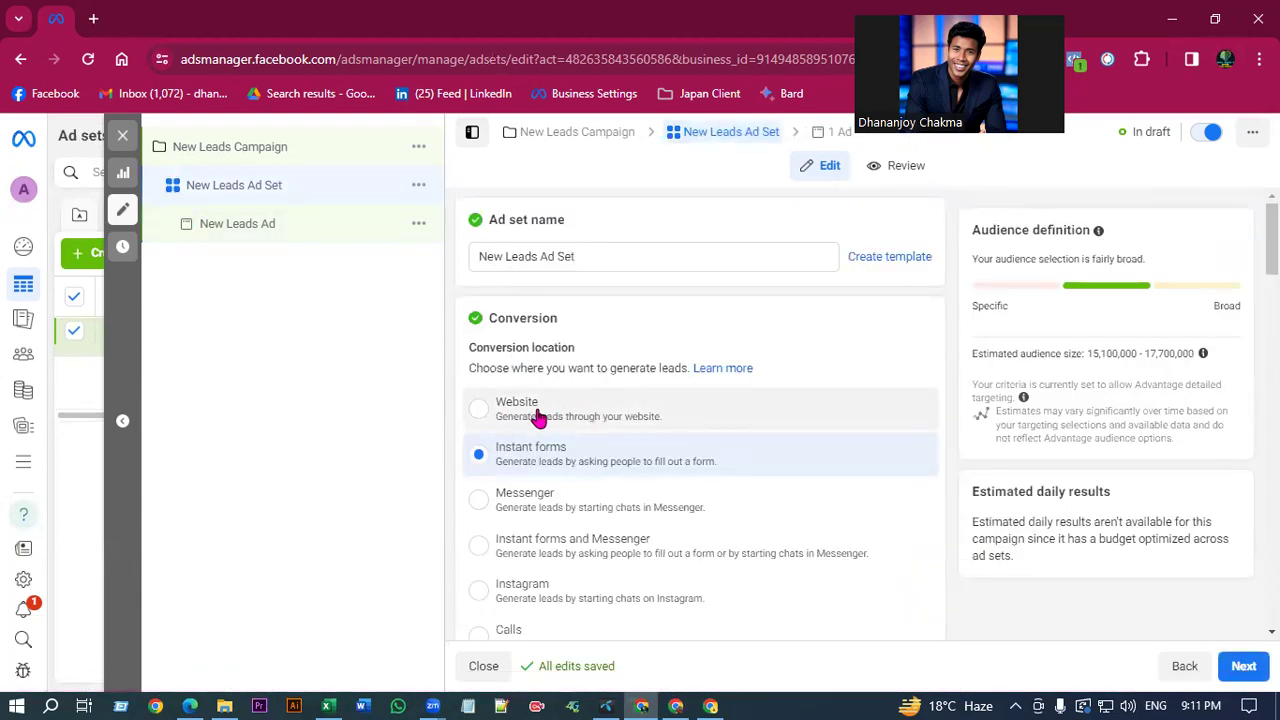
click(836, 133)
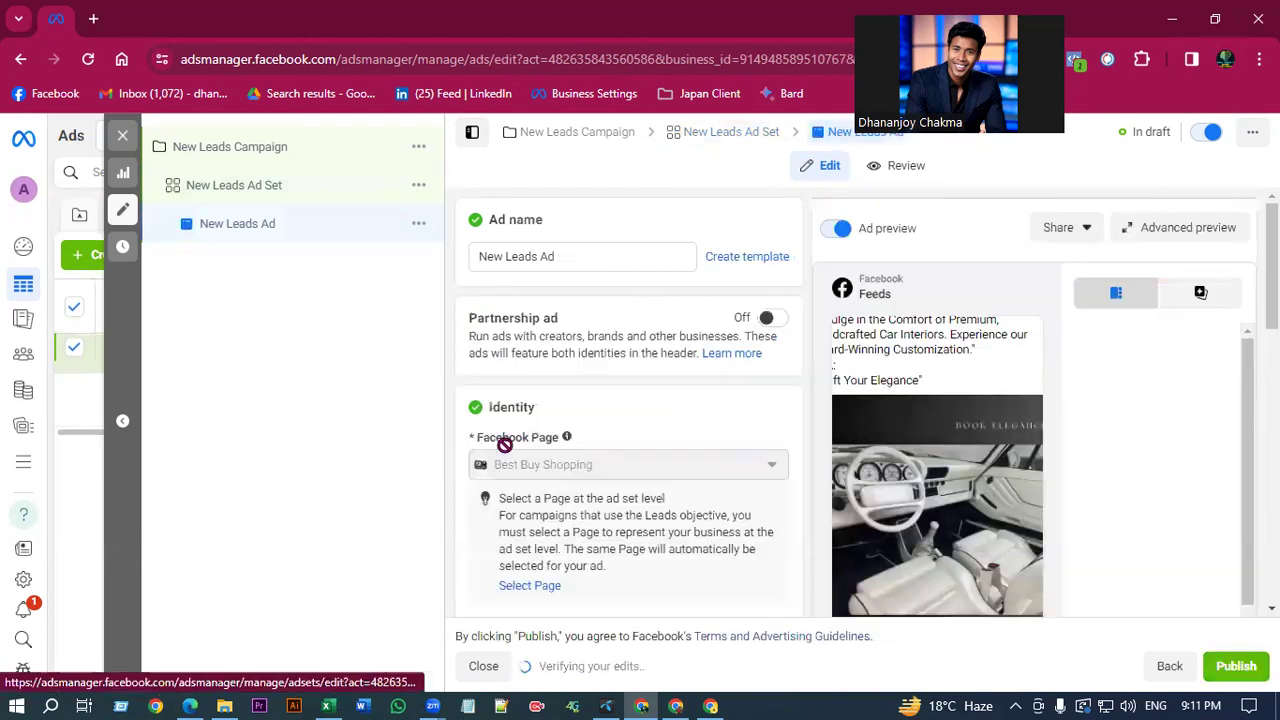
scroll(548, 450, down, 5)
scroll(548, 450, down, 8)
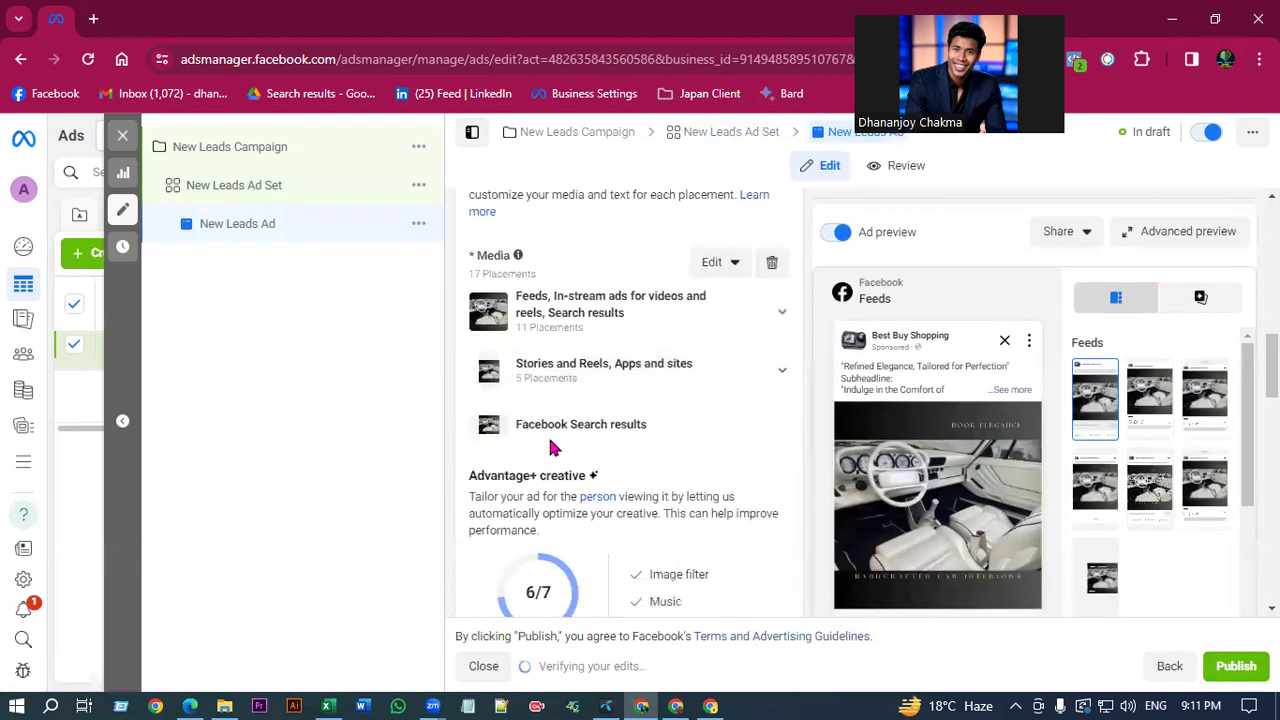
scroll(553, 447, down, 6)
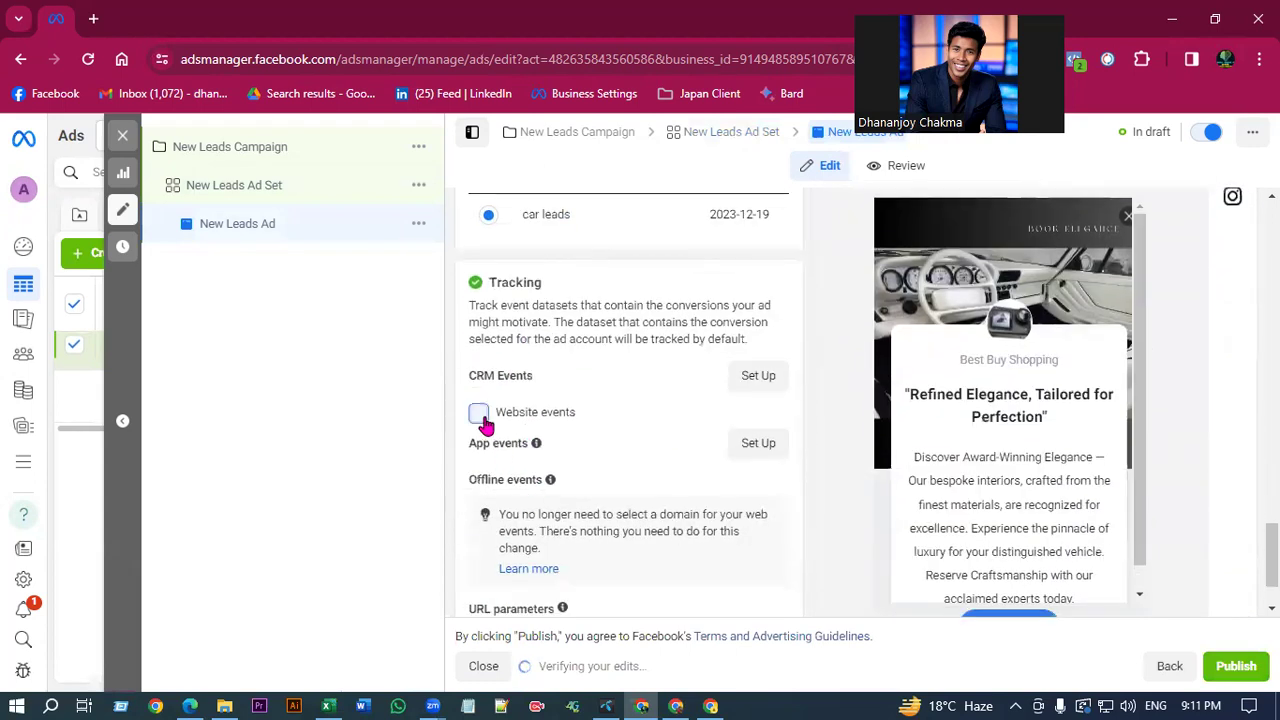
Try Website events tracking enabled once more and disable it again.
click(480, 414)
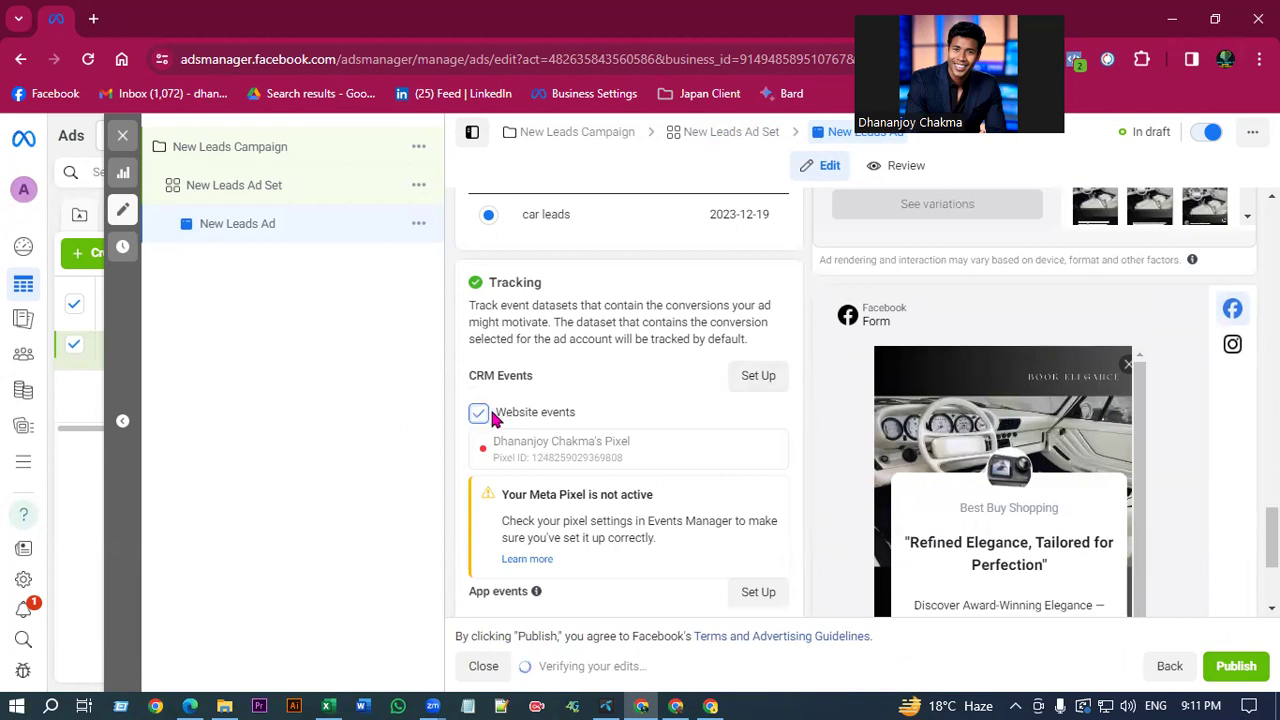
triple_click(463, 380)
click(380, 380)
click(480, 414)
scroll(660, 389, down, 2)
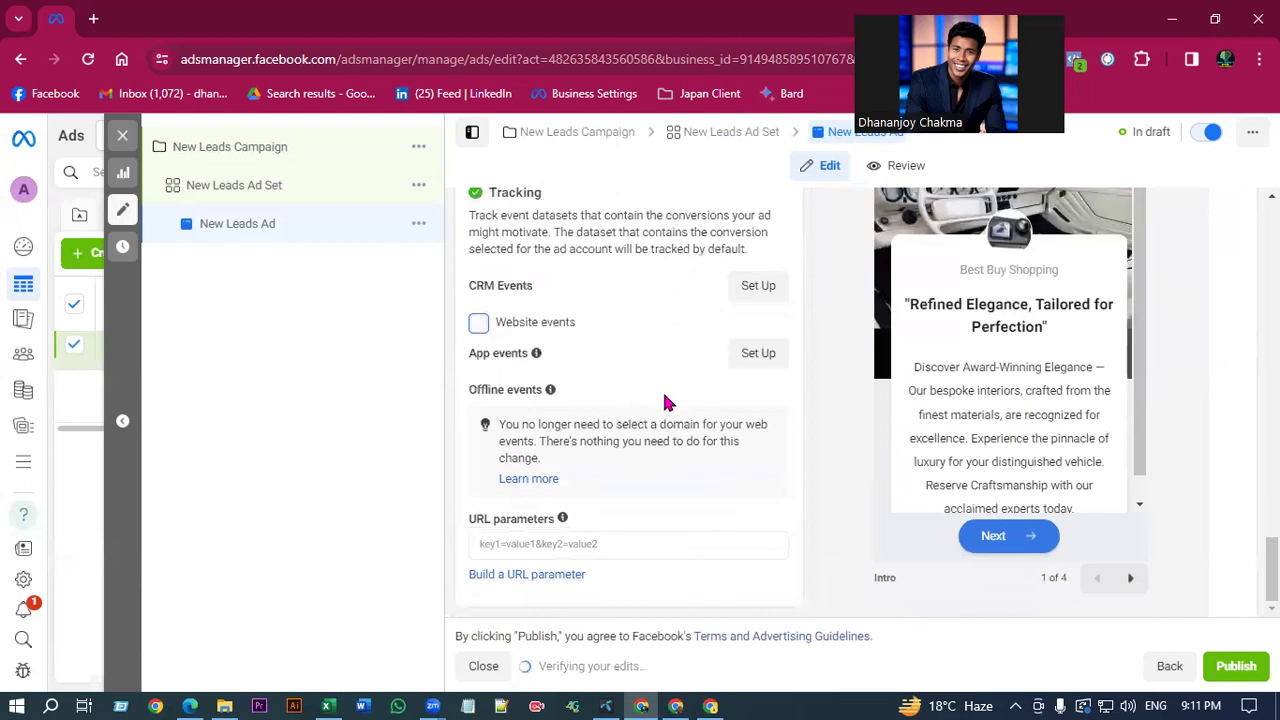
Expand the Facebook Feeds ad preview and look through the Mobile Feed version of the ad.
scroll(649, 481, up, 10)
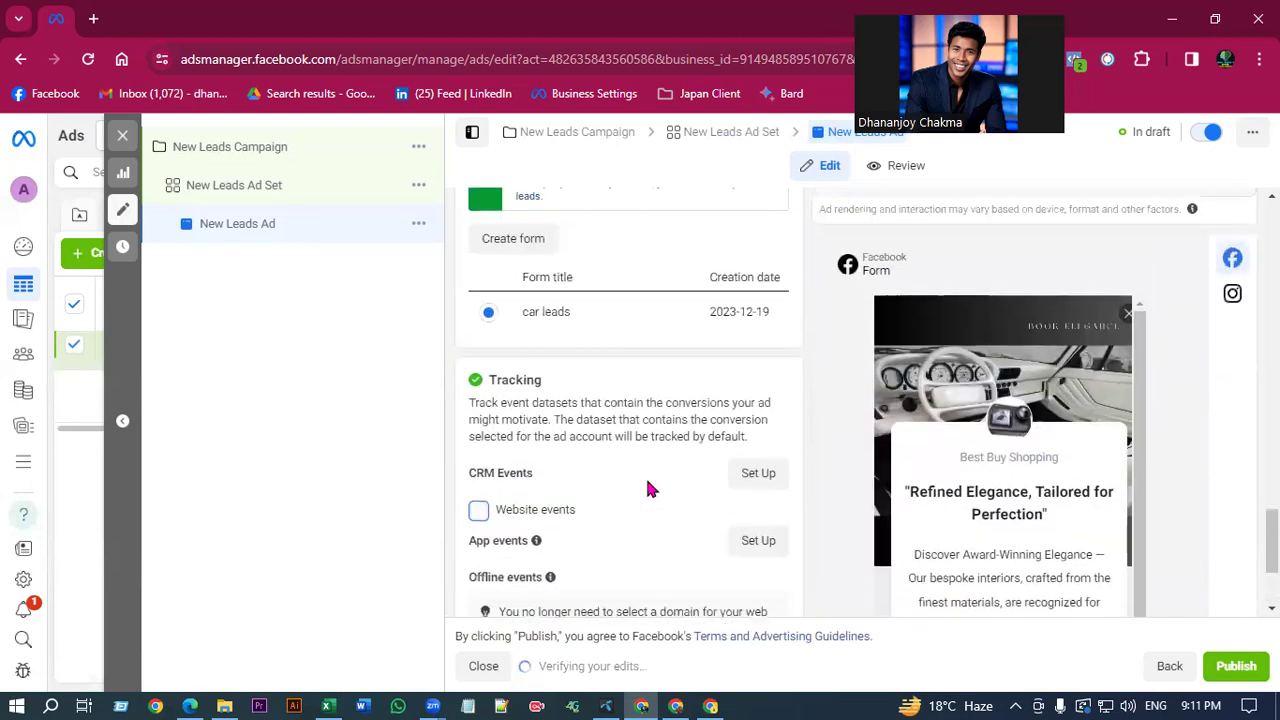
right_click(669, 393)
click(300, 414)
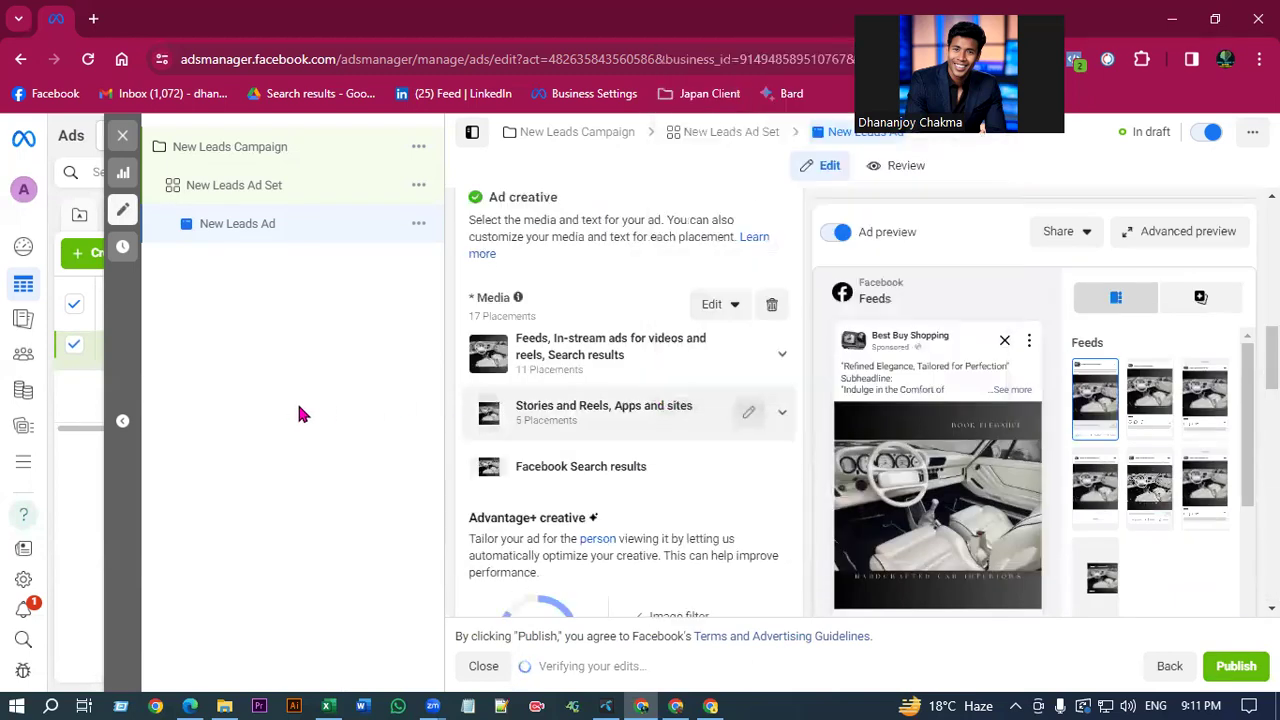
click(1026, 293)
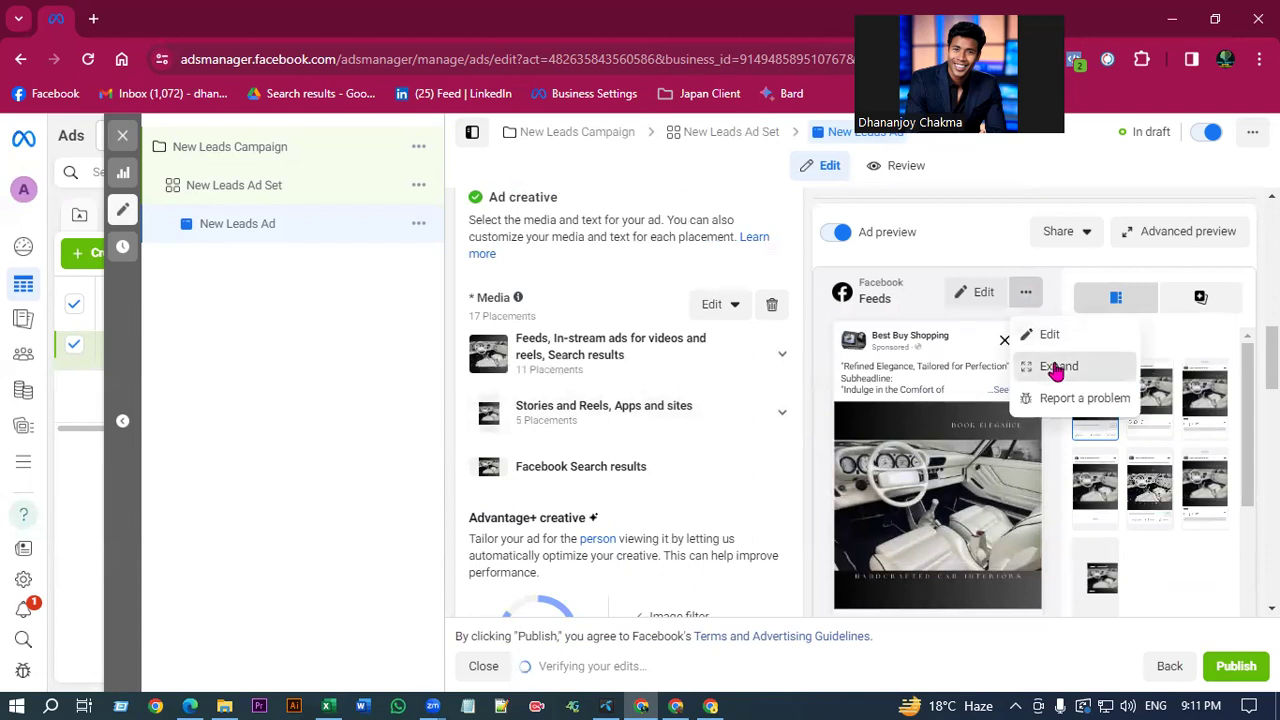
click(1058, 366)
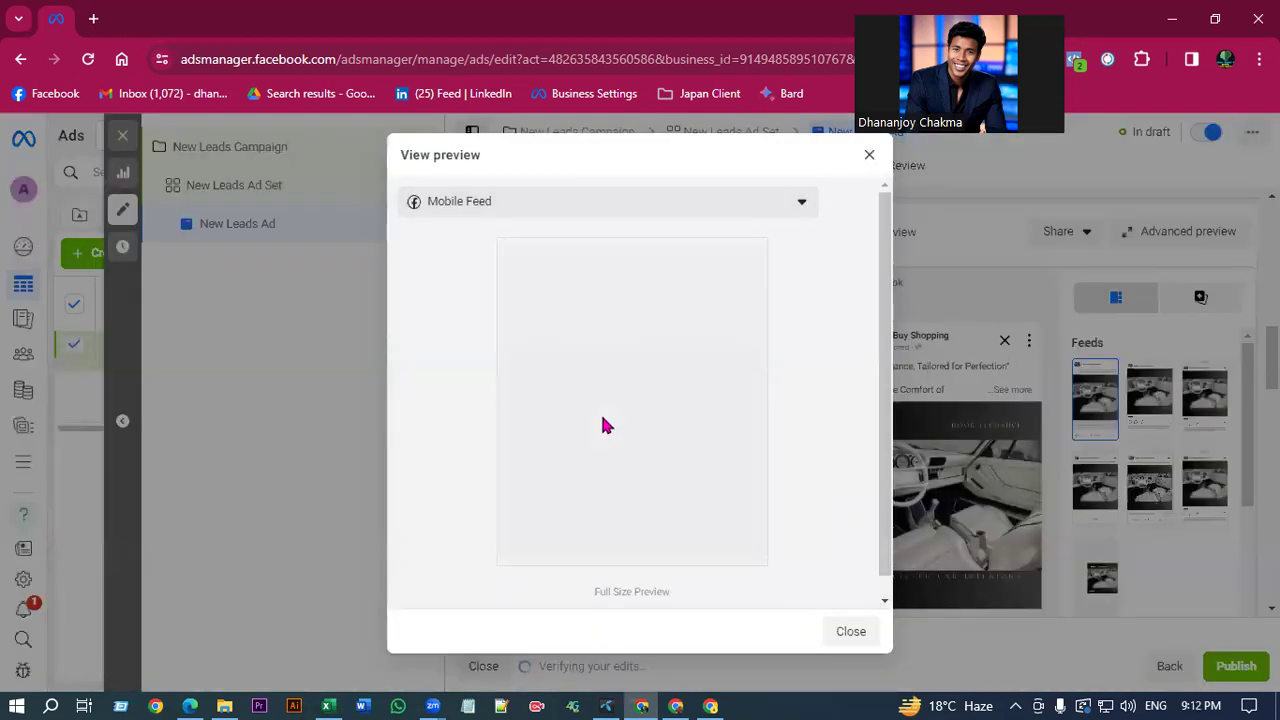
scroll(605, 425, down, 3)
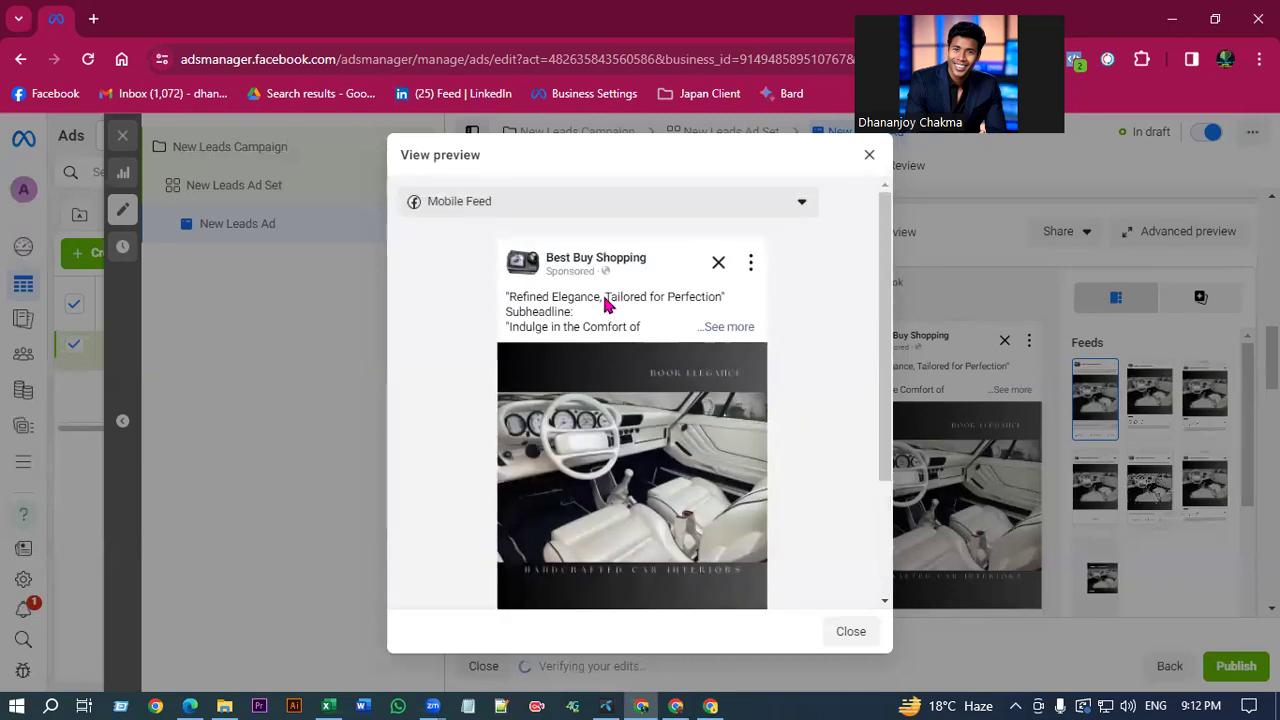
Switch the expanded ad preview to Desktop Feed, look through the whole ad, and close the preview.
click(484, 211)
click(518, 276)
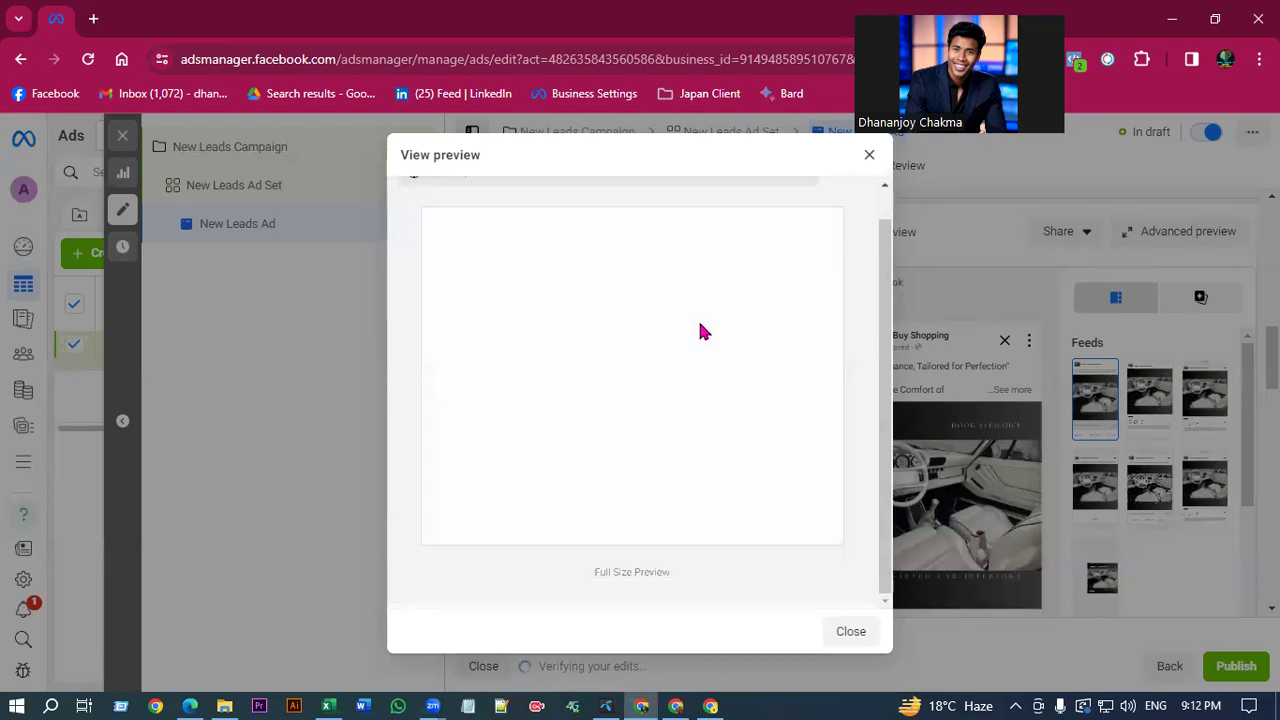
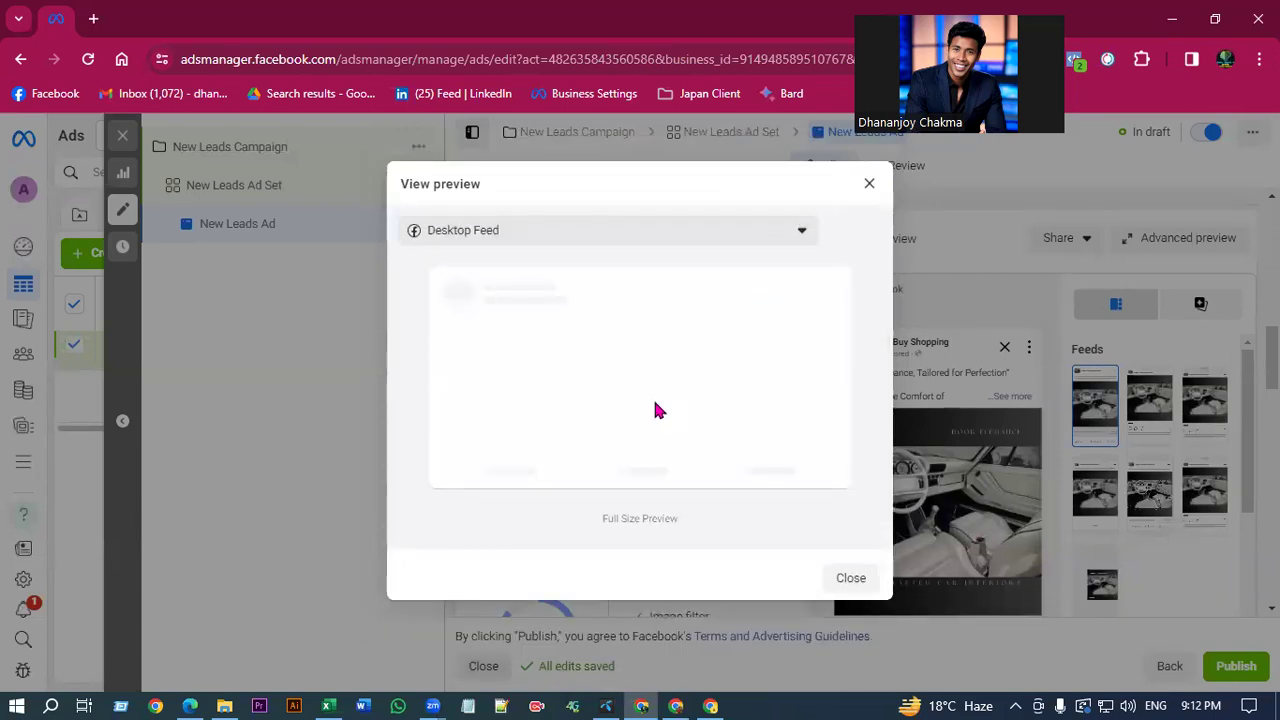
scroll(632, 405, down, 5)
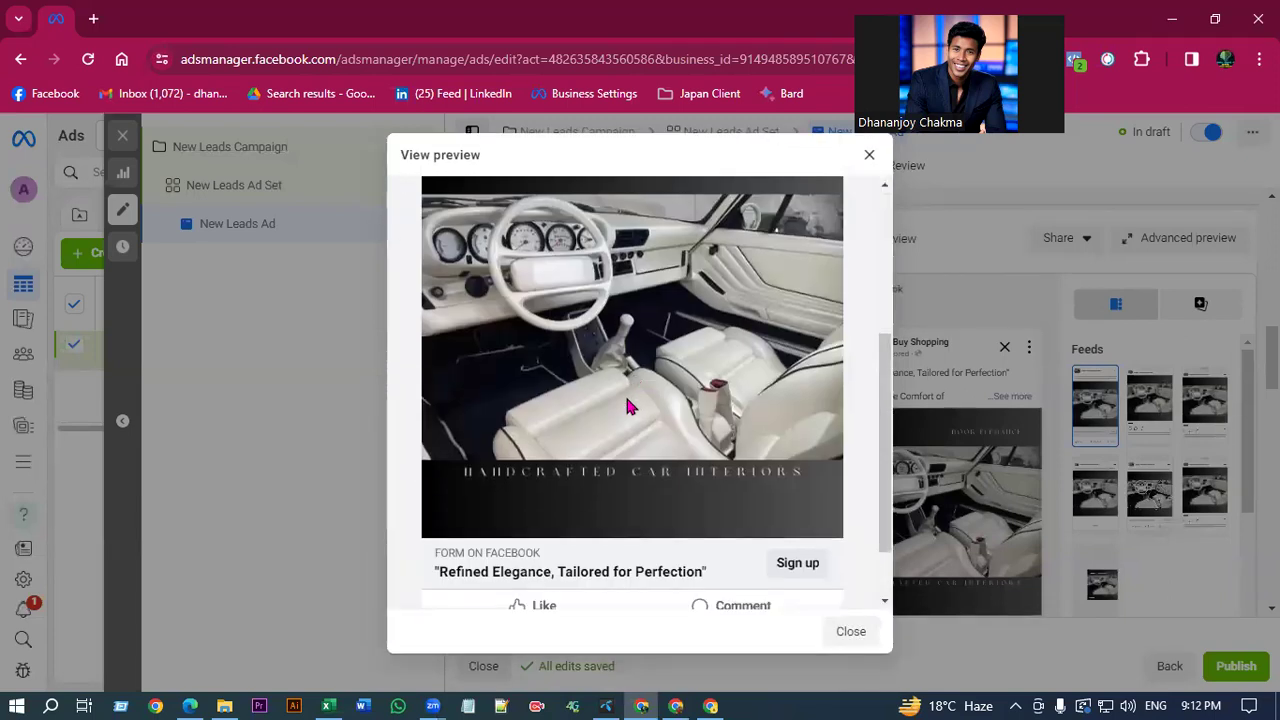
scroll(630, 405, down, 2)
scroll(630, 405, up, 10)
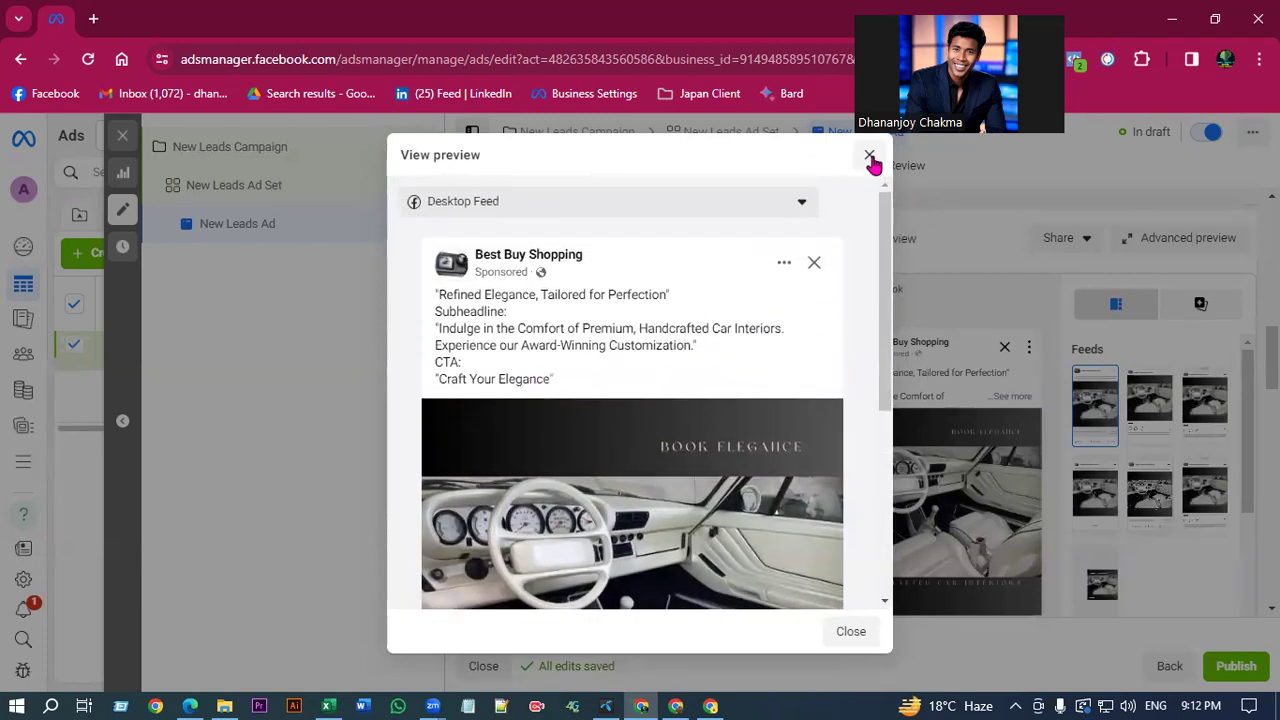
click(869, 157)
Open the Advanced preview and look through how the ad appears across the Facebook and Instagram placements, then close it.
click(1180, 238)
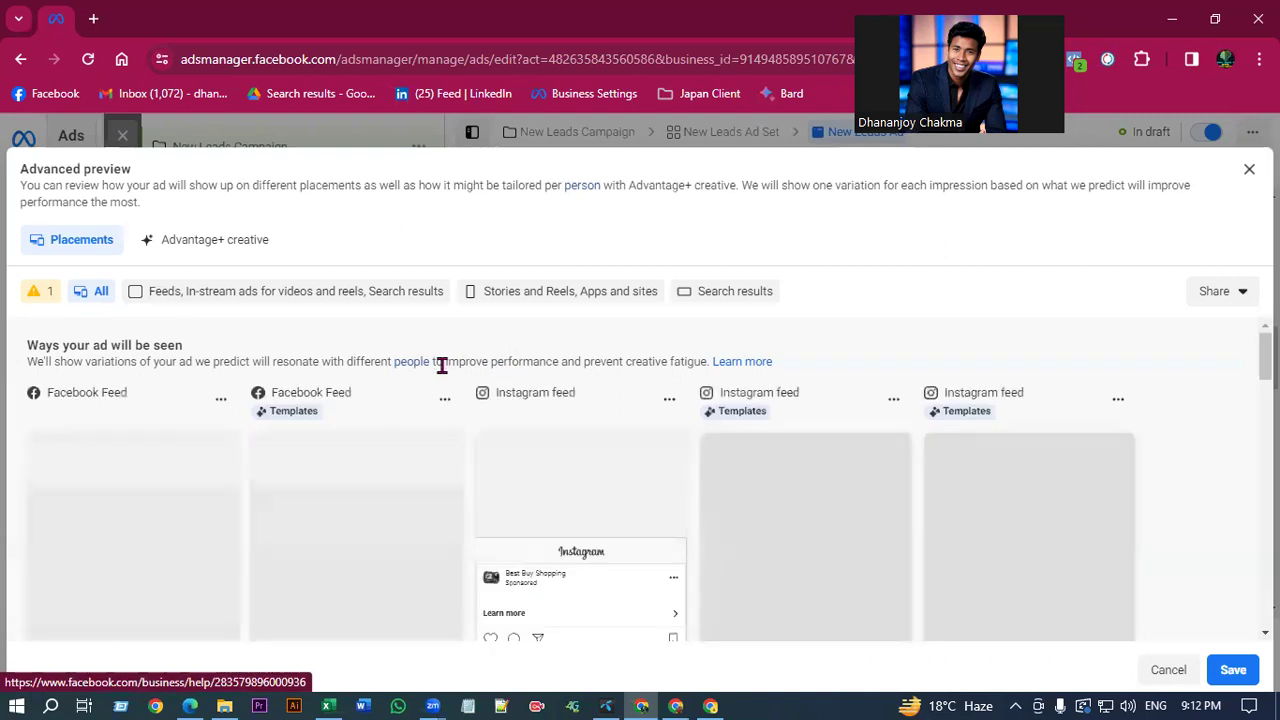
scroll(252, 502, down, 2)
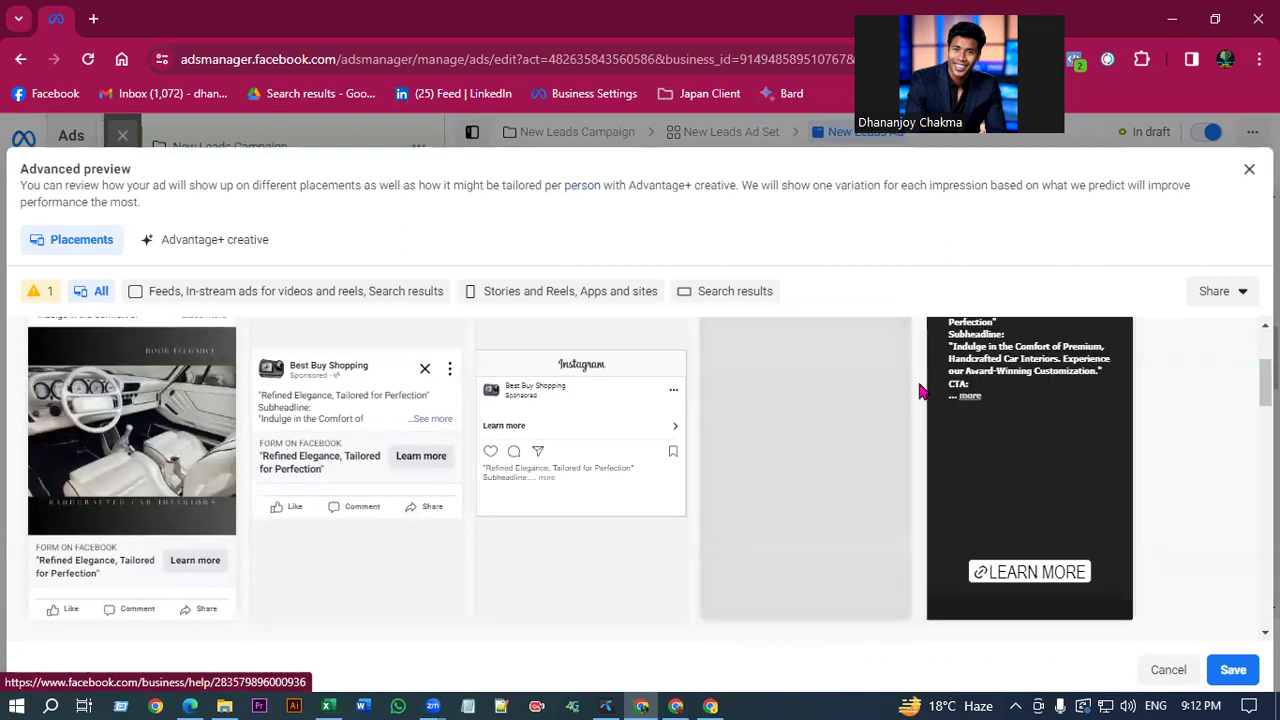
scroll(503, 406, up, 2)
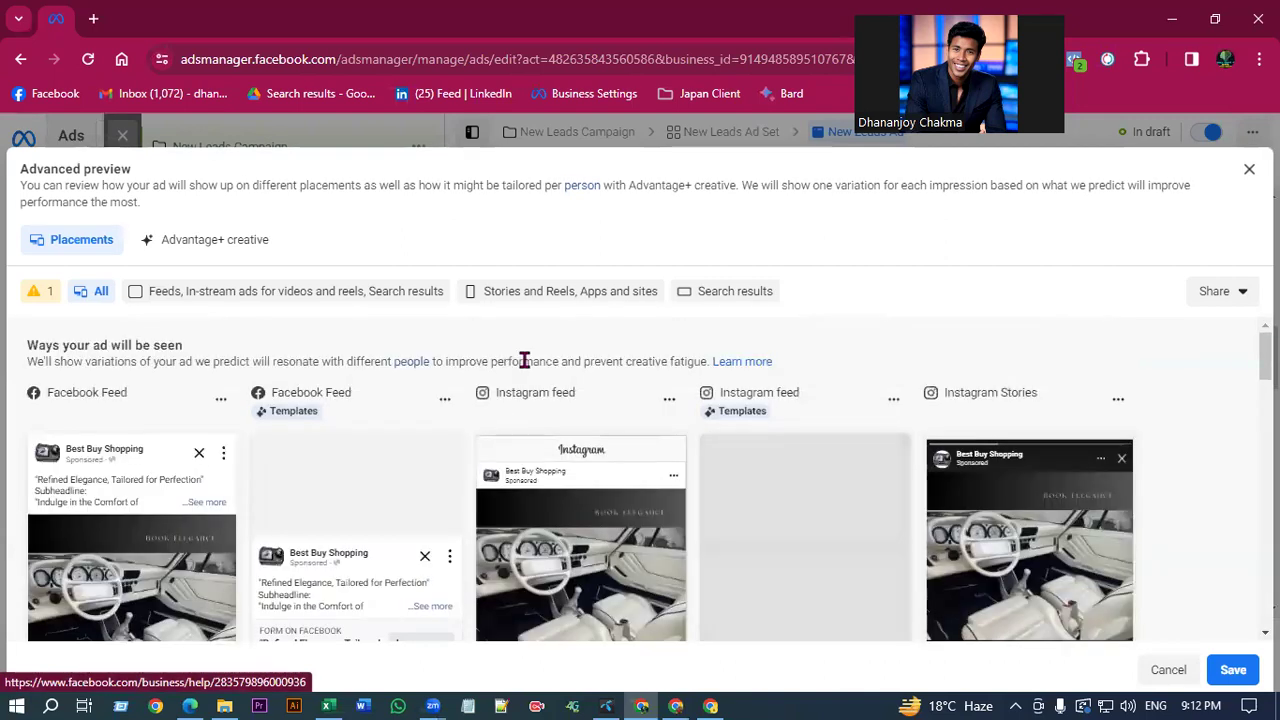
scroll(417, 471, down, 6)
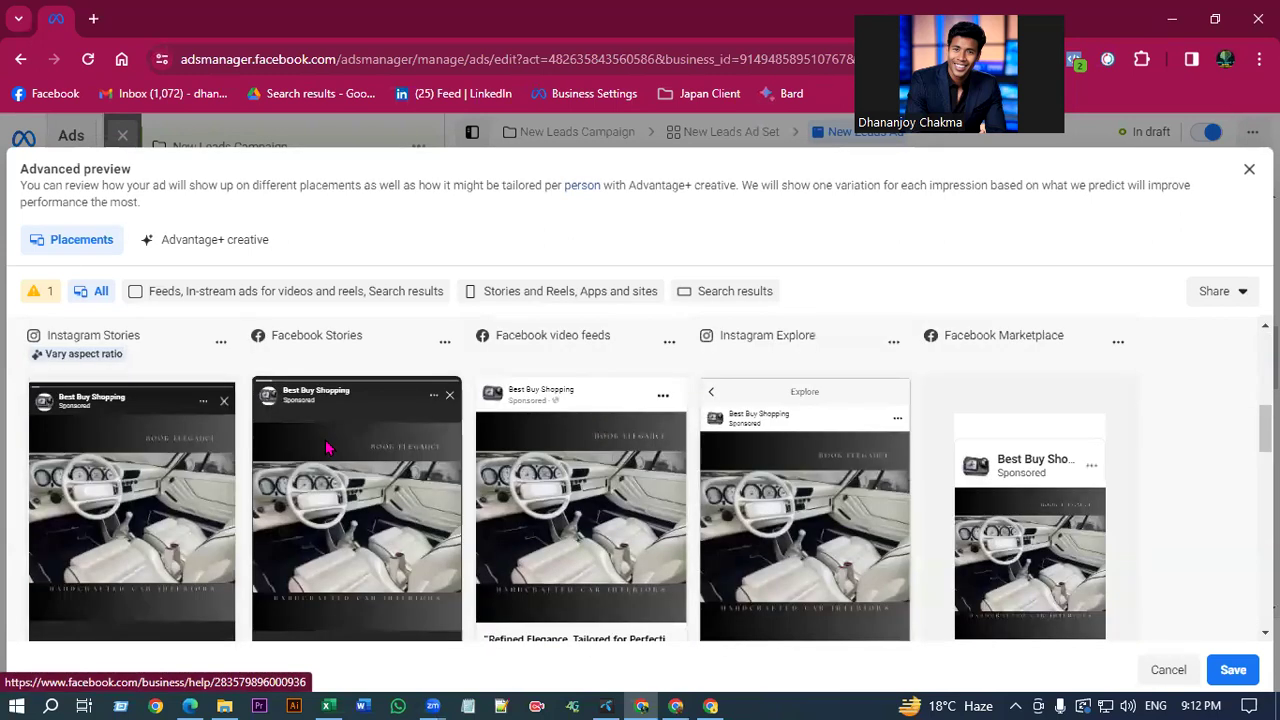
scroll(271, 457, up, 4)
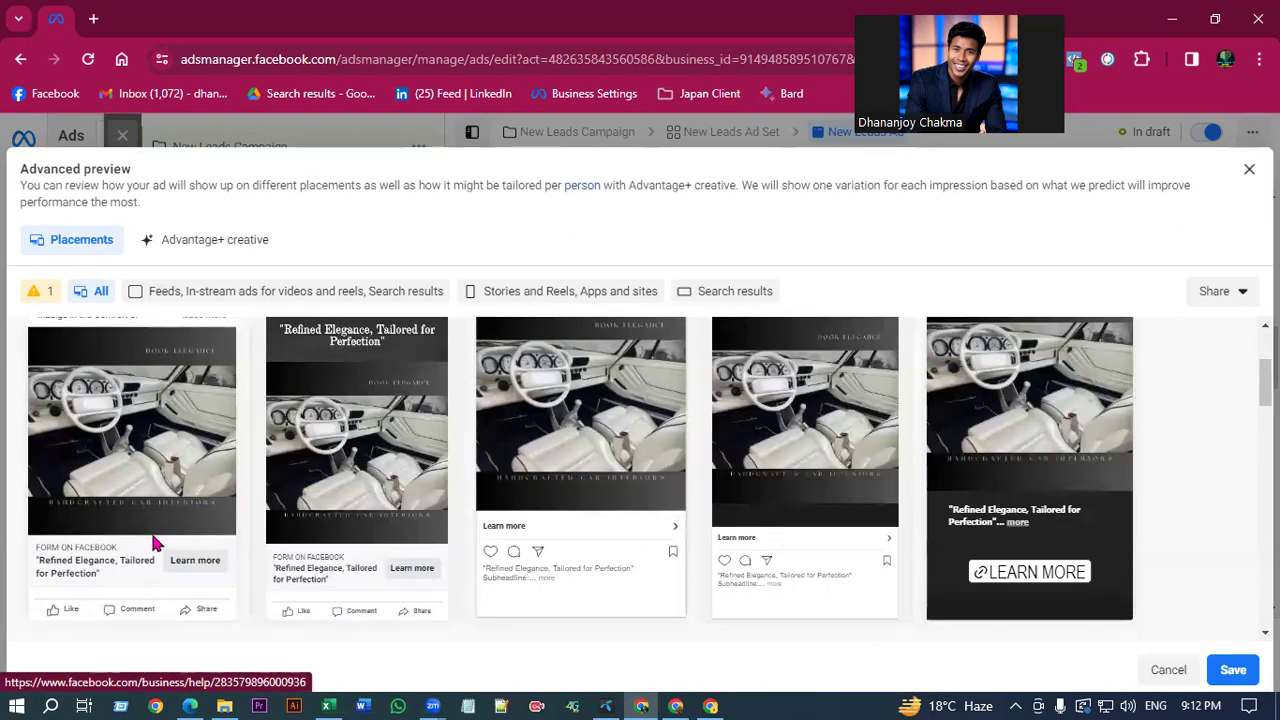
scroll(115, 550, down, 2)
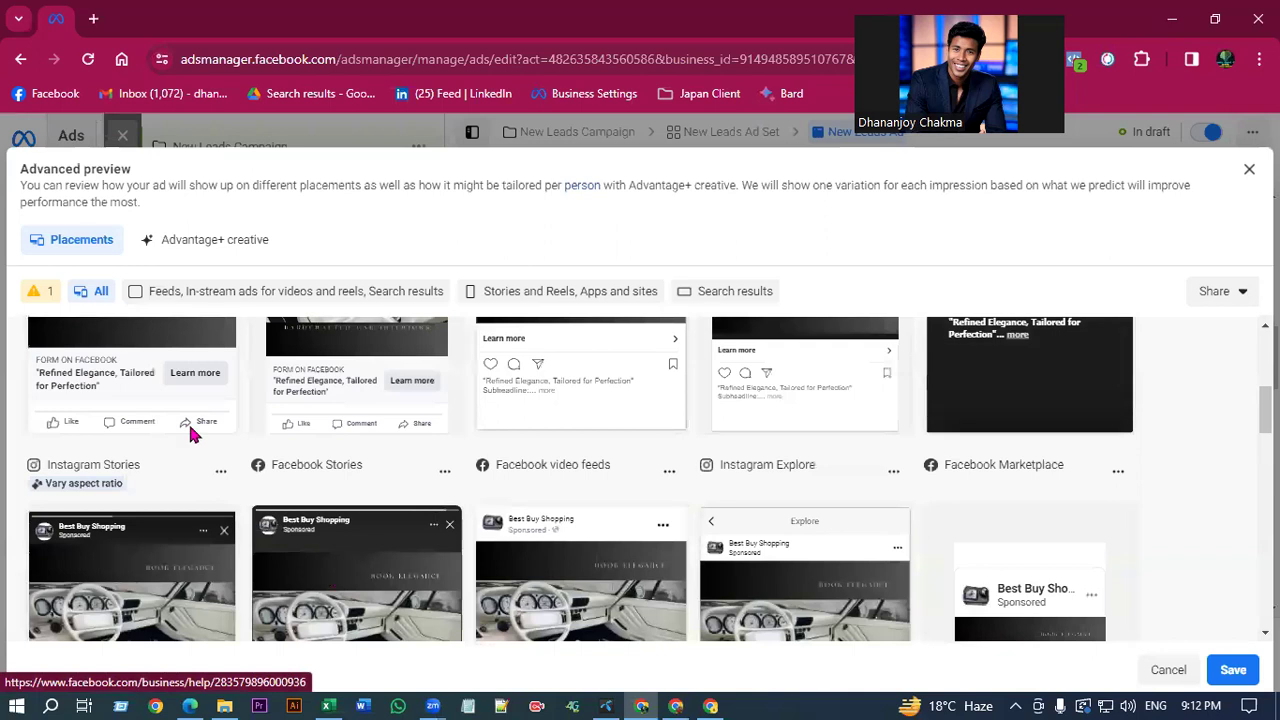
scroll(197, 455, up, 3)
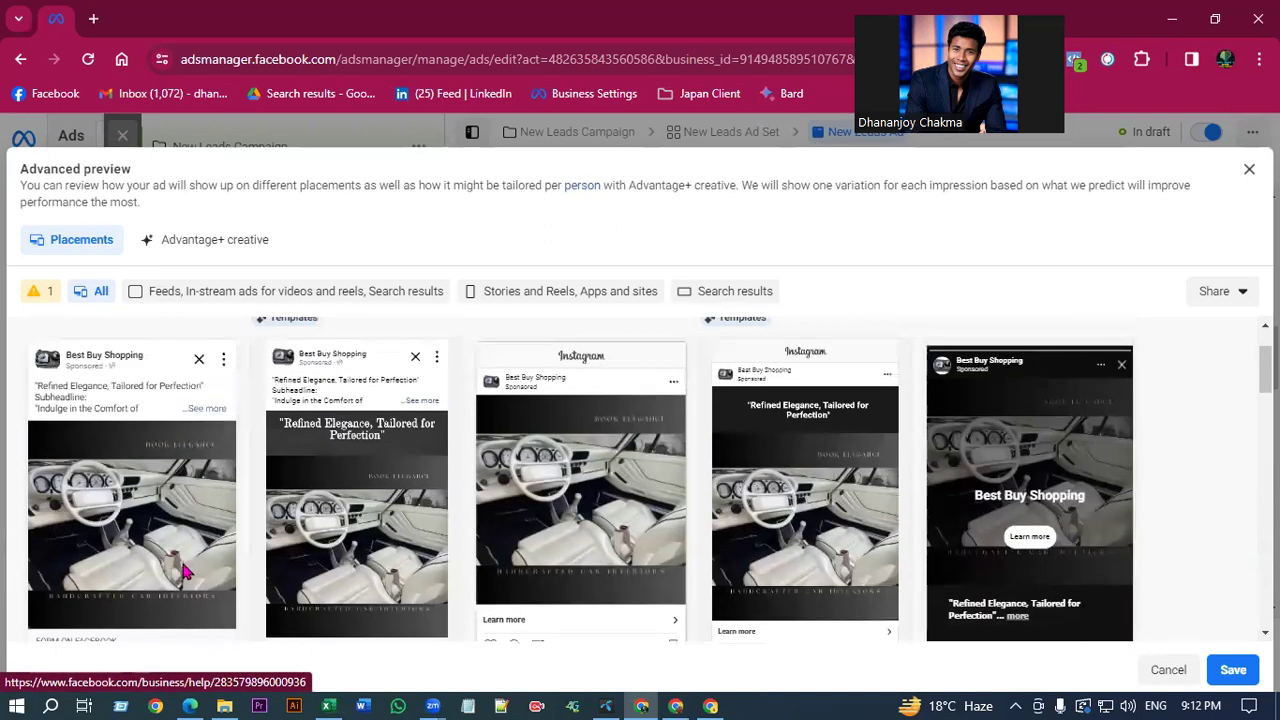
scroll(183, 570, up, 1)
click(1250, 170)
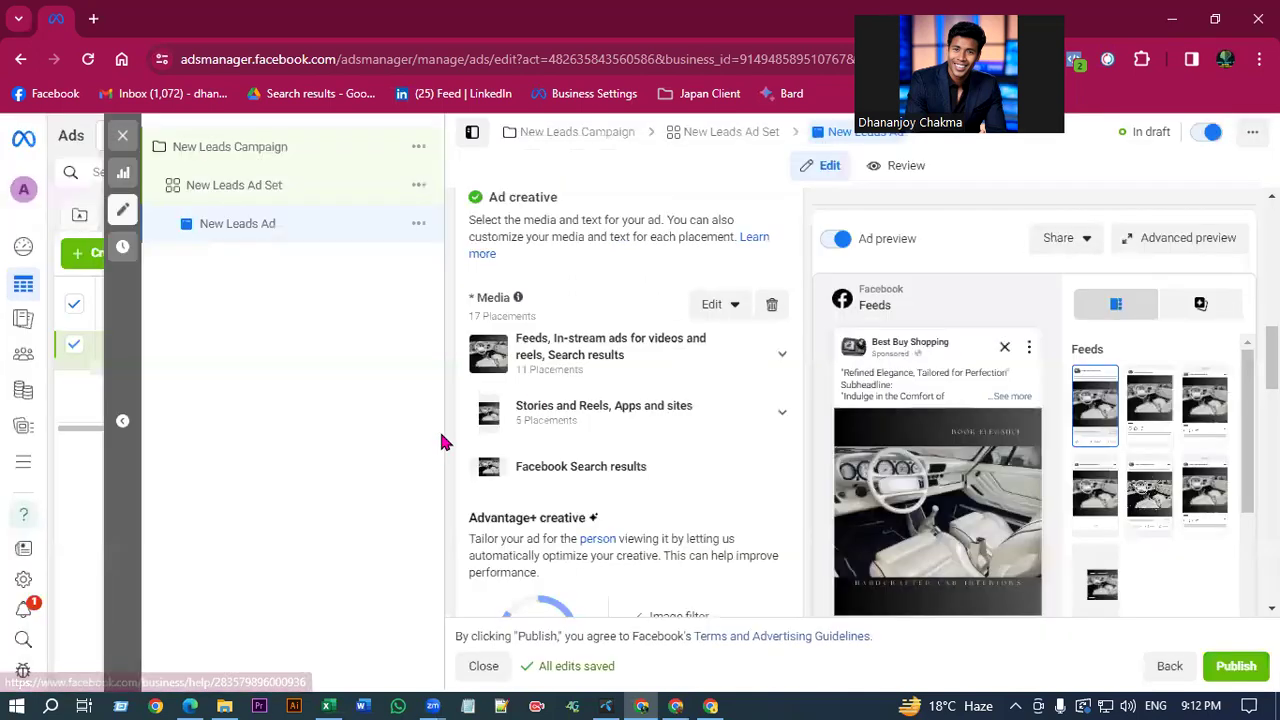
Review the ad's call-to-action options and keep Sign up selected.
scroll(636, 478, down, 5)
scroll(636, 480, down, 4)
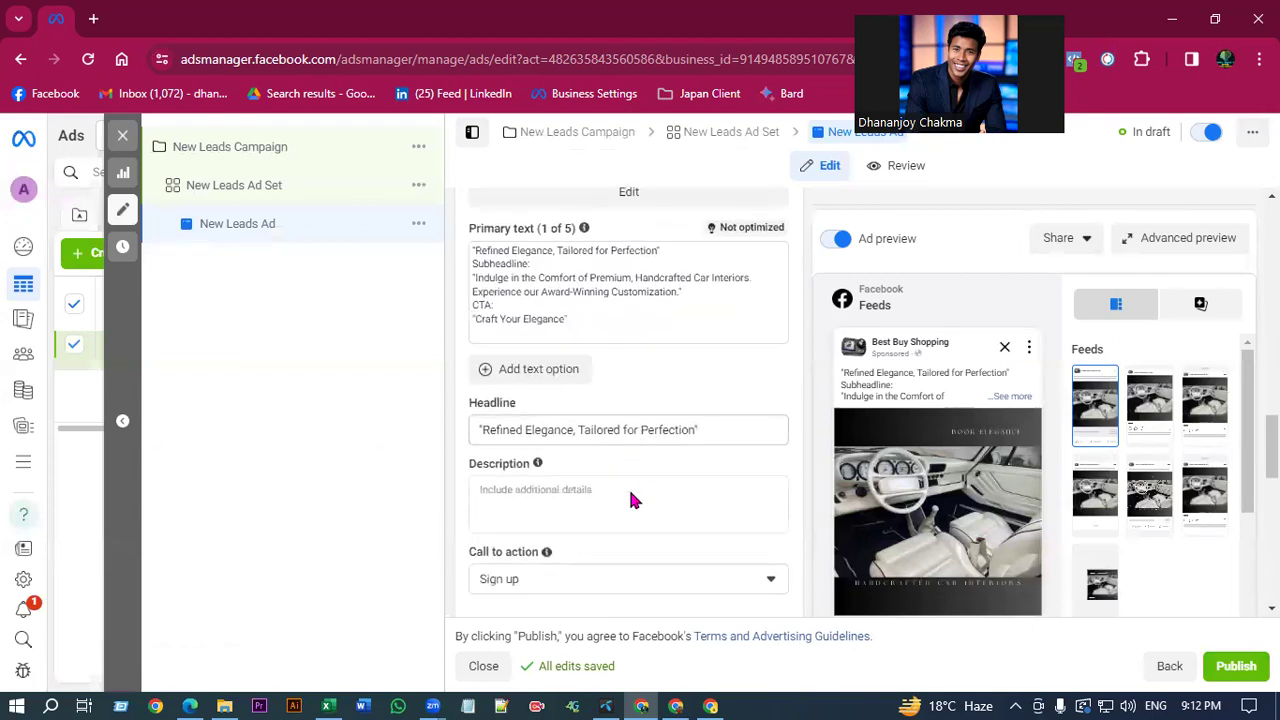
click(542, 345)
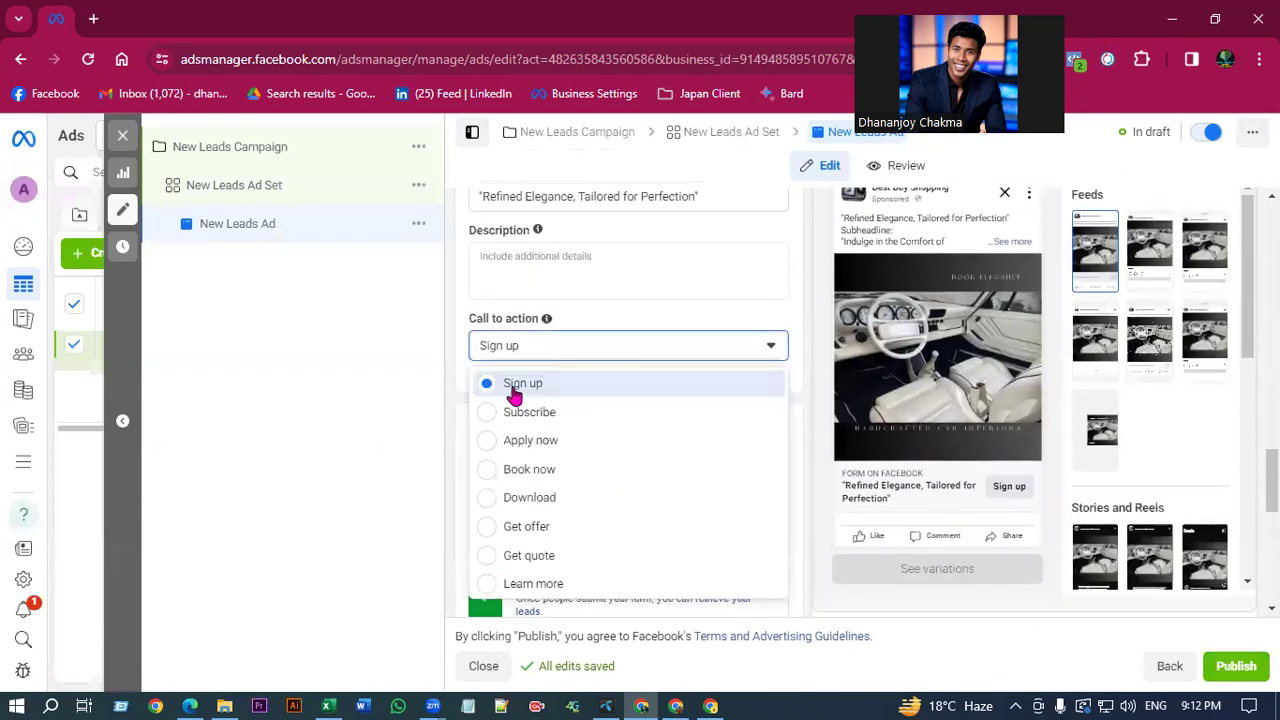
click(514, 391)
click(1250, 134)
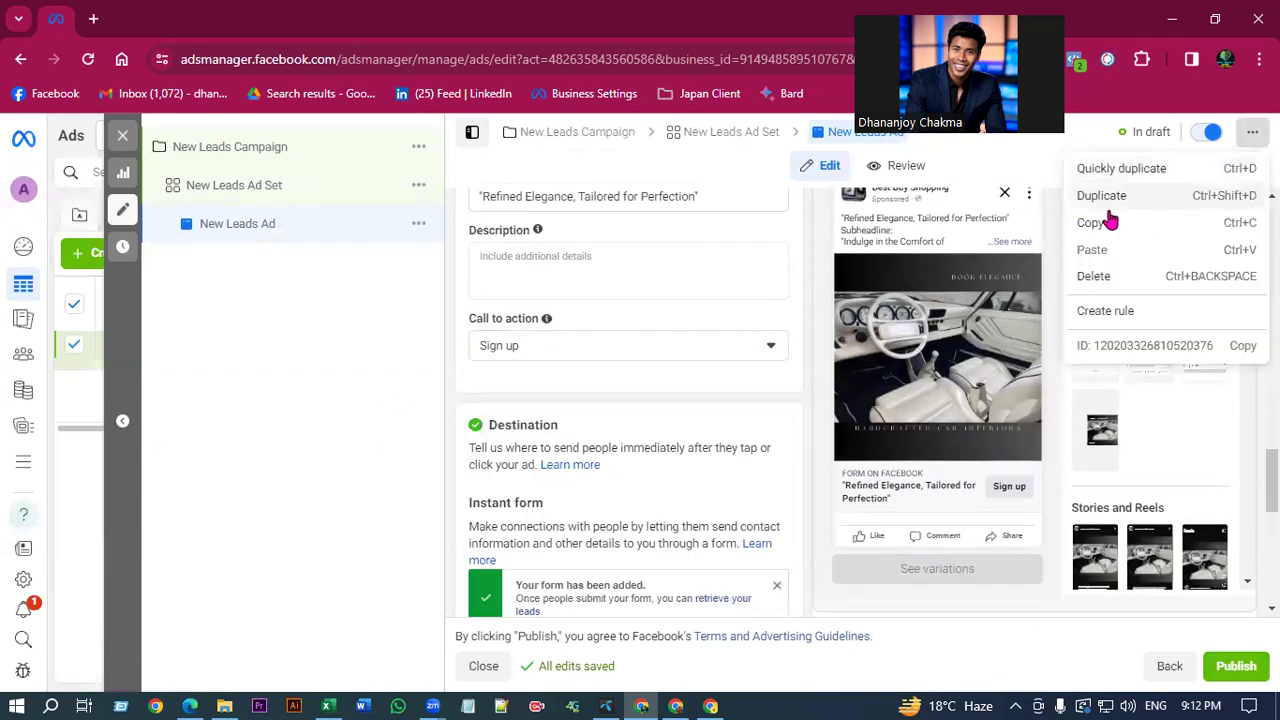
Reopen the Advanced preview, examine the feed and story variations once more, and close it.
scroll(1123, 337, up, 5)
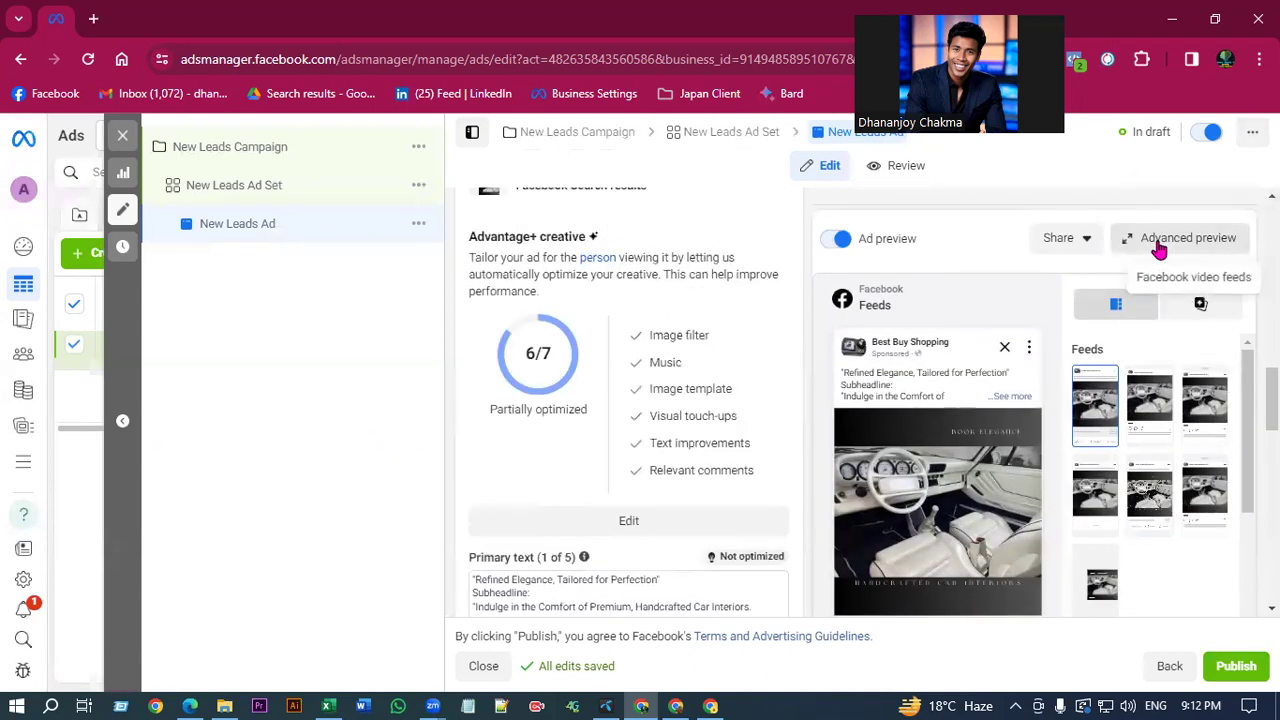
click(1180, 240)
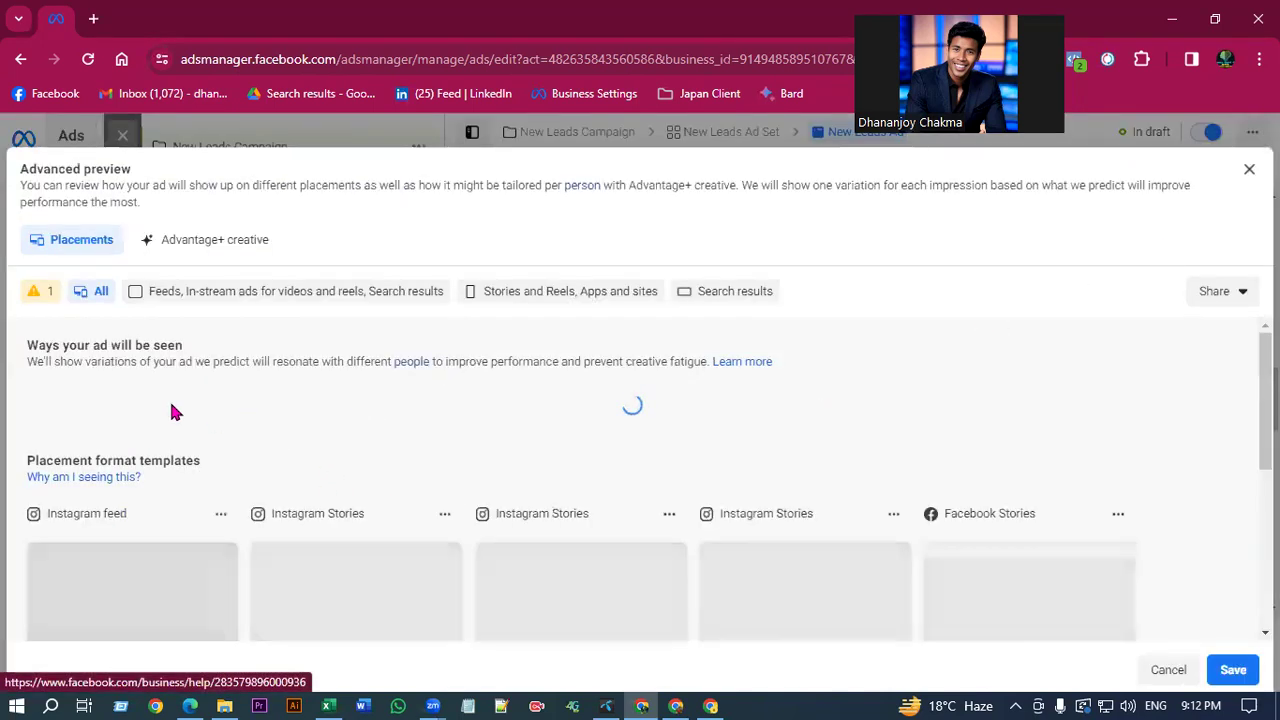
scroll(167, 485, down, 5)
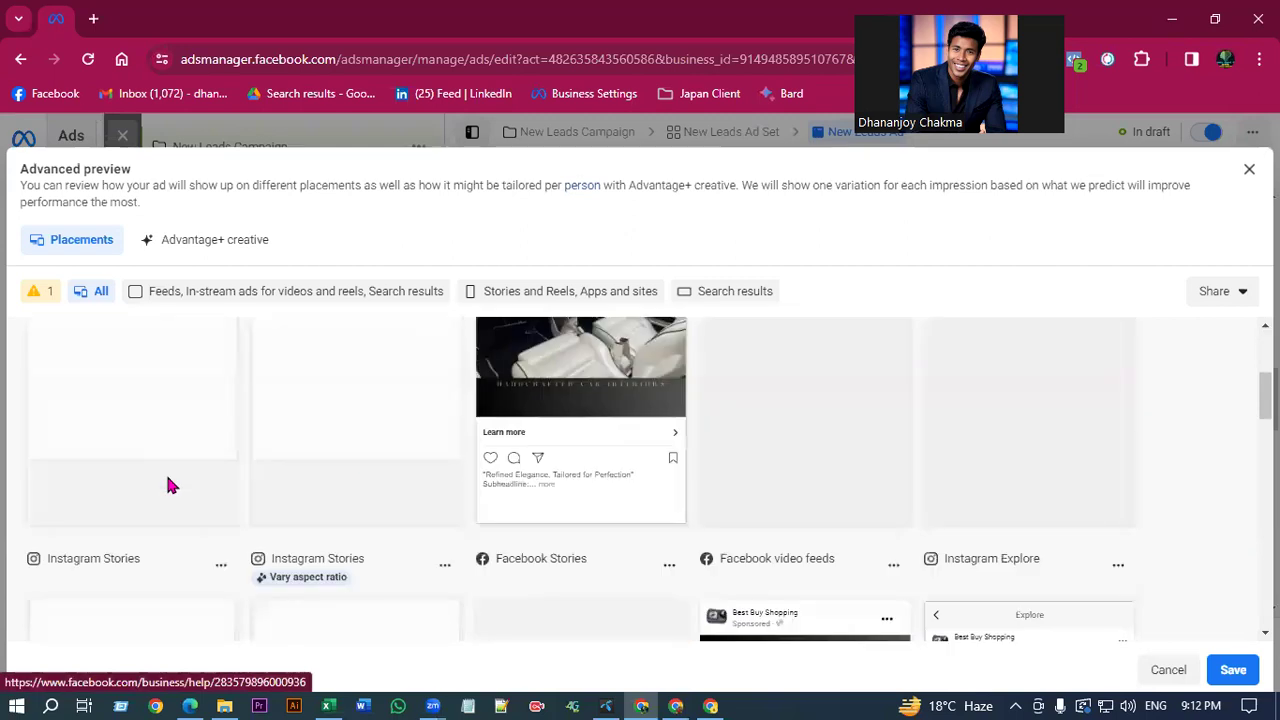
scroll(168, 484, down, 3)
scroll(305, 418, up, 5)
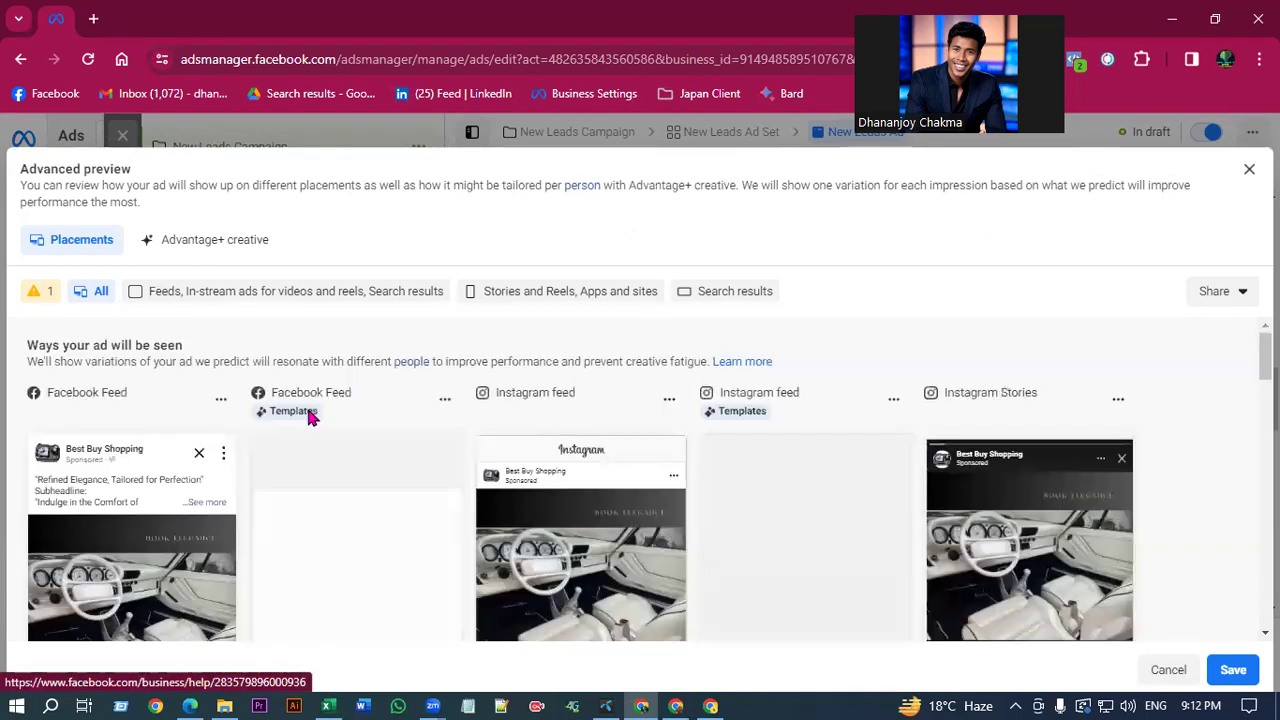
scroll(222, 478, down, 5)
scroll(650, 425, up, 2)
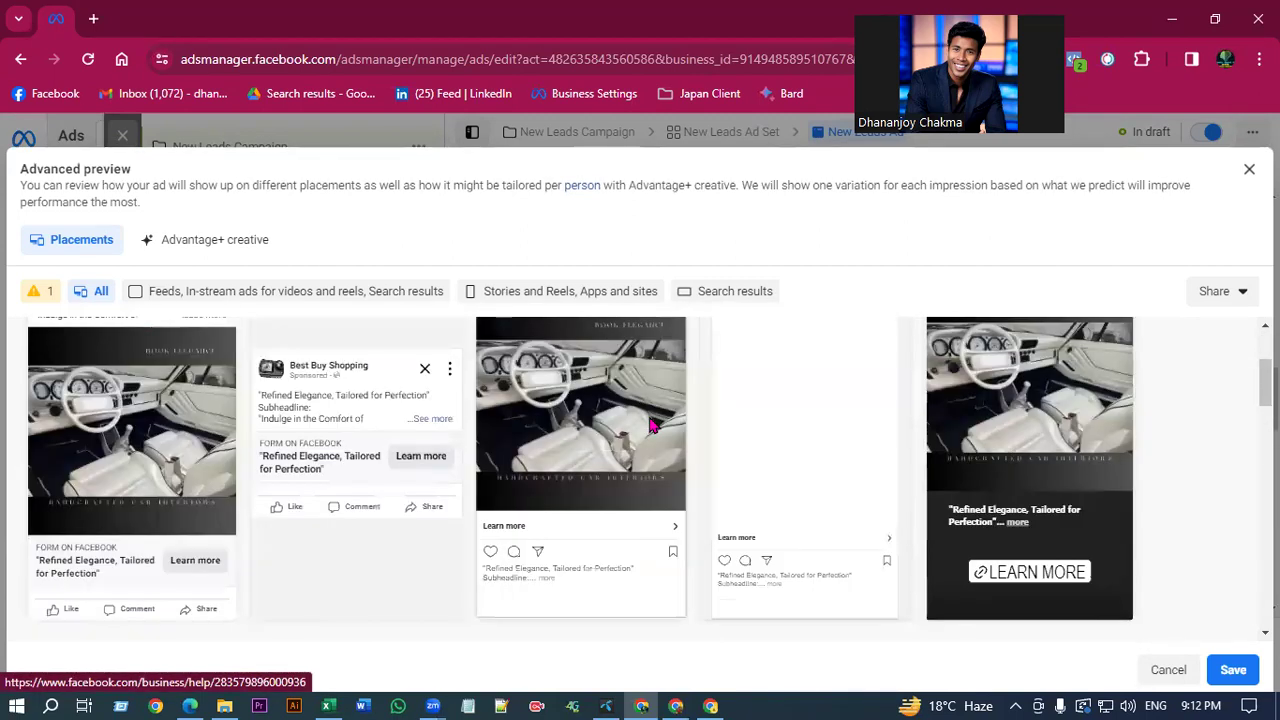
scroll(650, 425, up, 3)
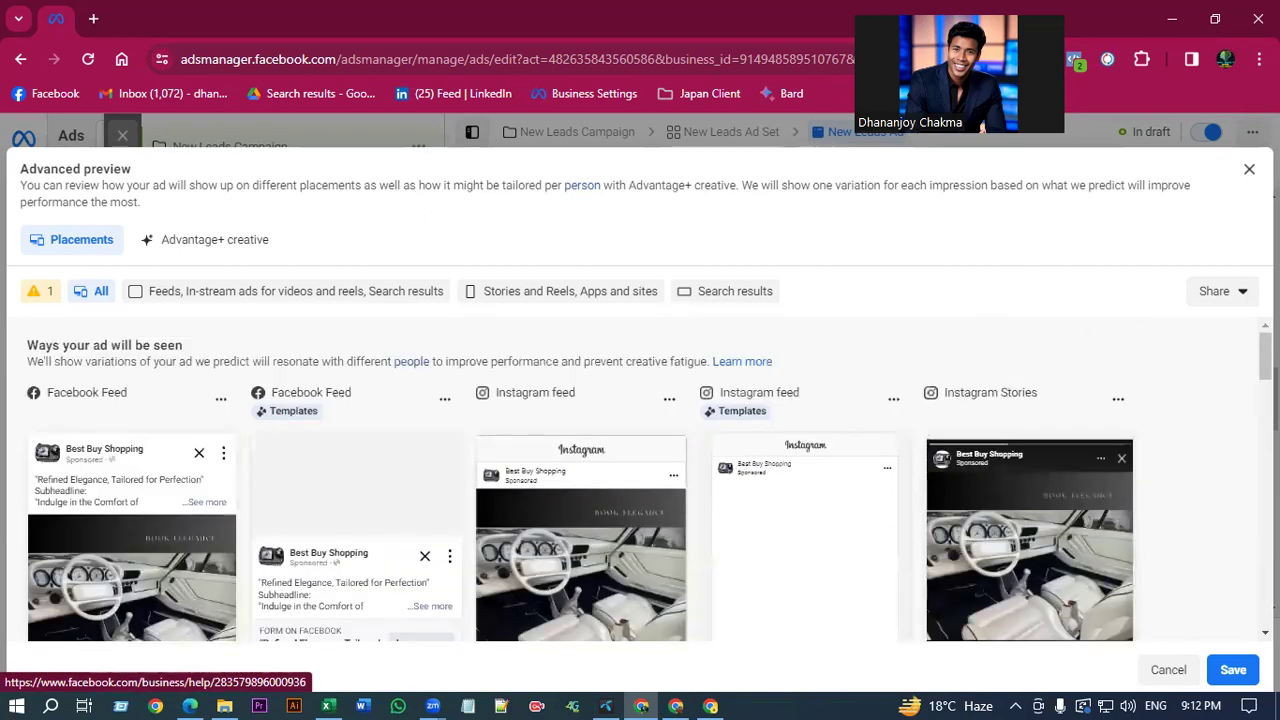
click(1249, 169)
Return from the ad's Tracking section to New Leads Ad Set and set its conversion location to Website.
scroll(700, 450, down, 6)
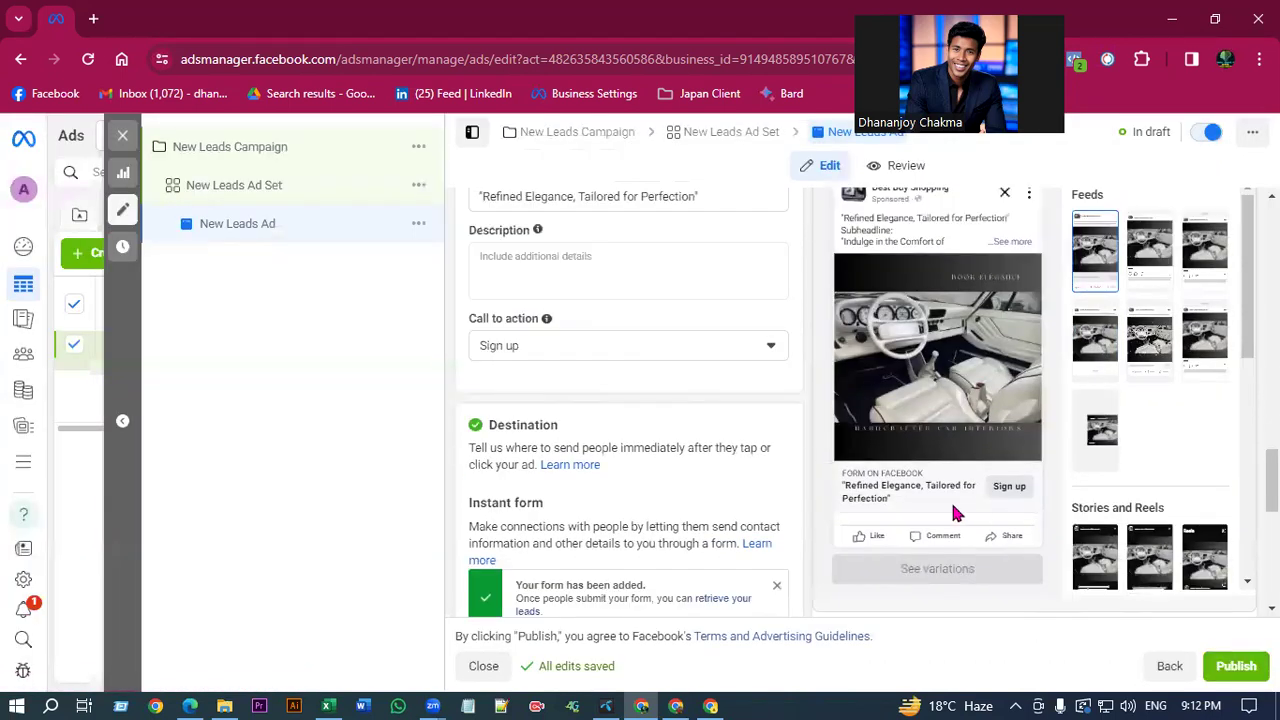
scroll(700, 510, down, 5)
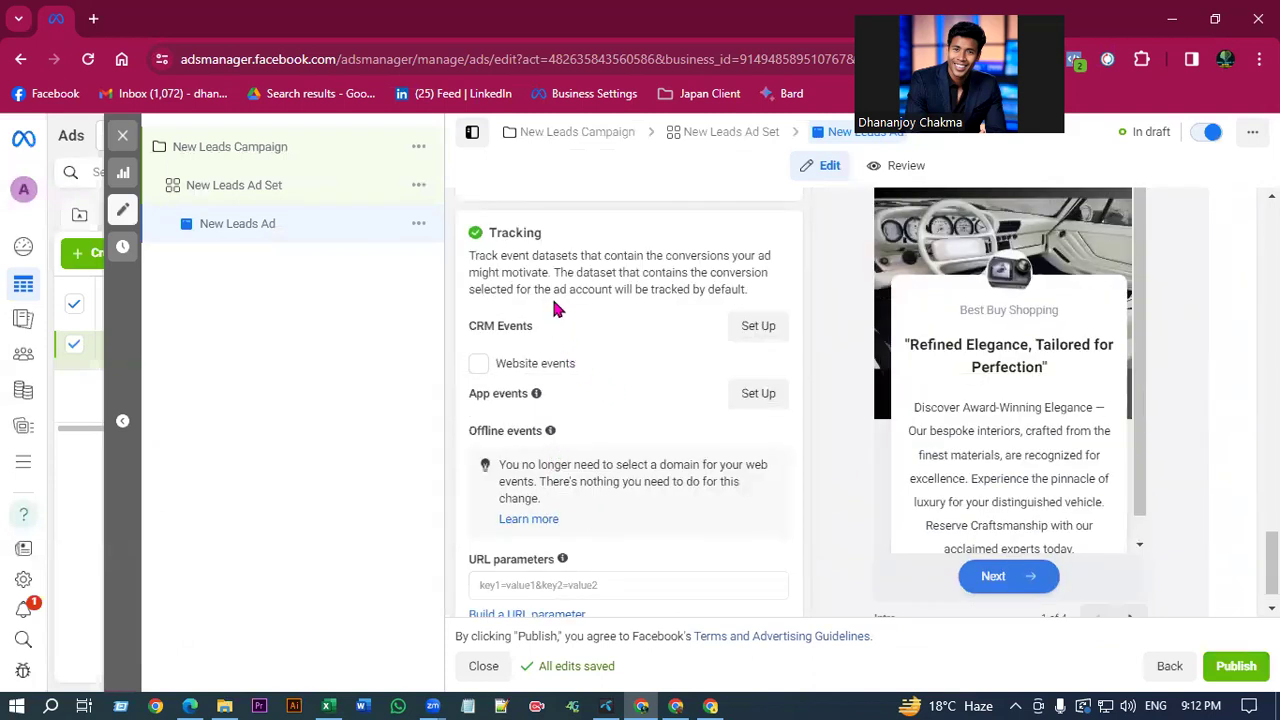
click(710, 146)
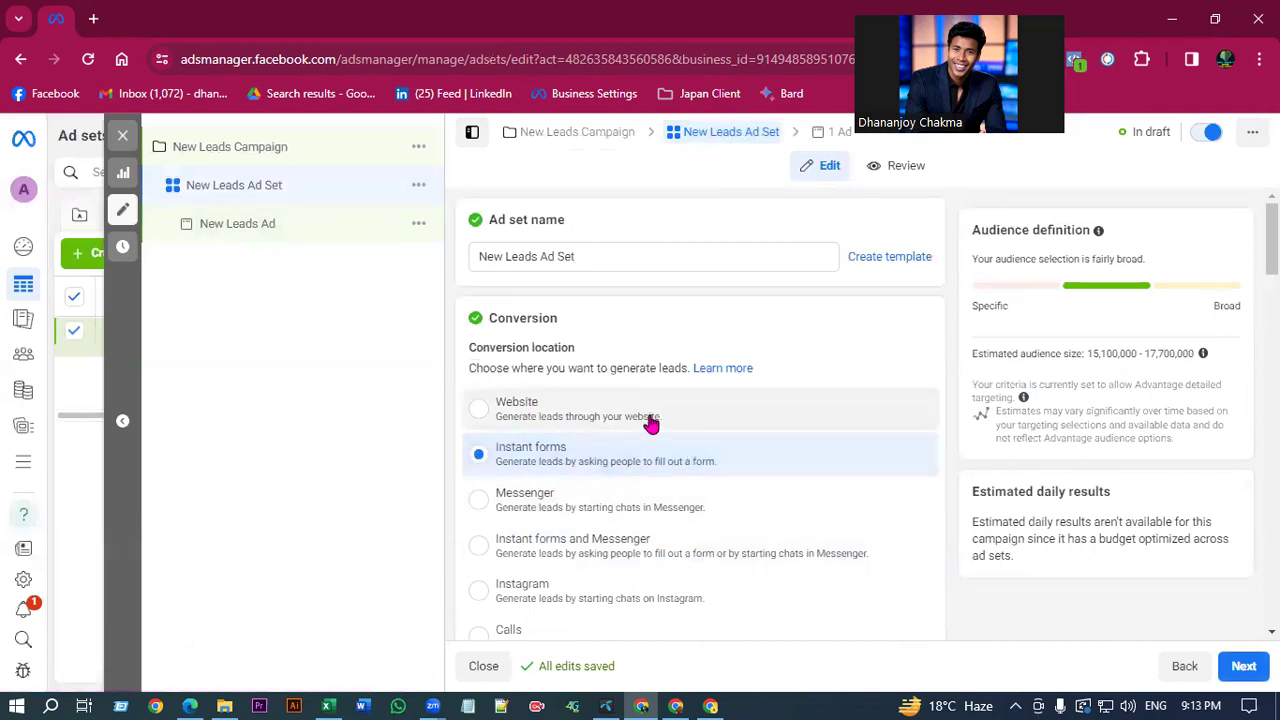
click(532, 406)
Check the performance goal options of New Leads Ad Set, keeping Maximize number of conversions.
scroll(638, 427, down, 2)
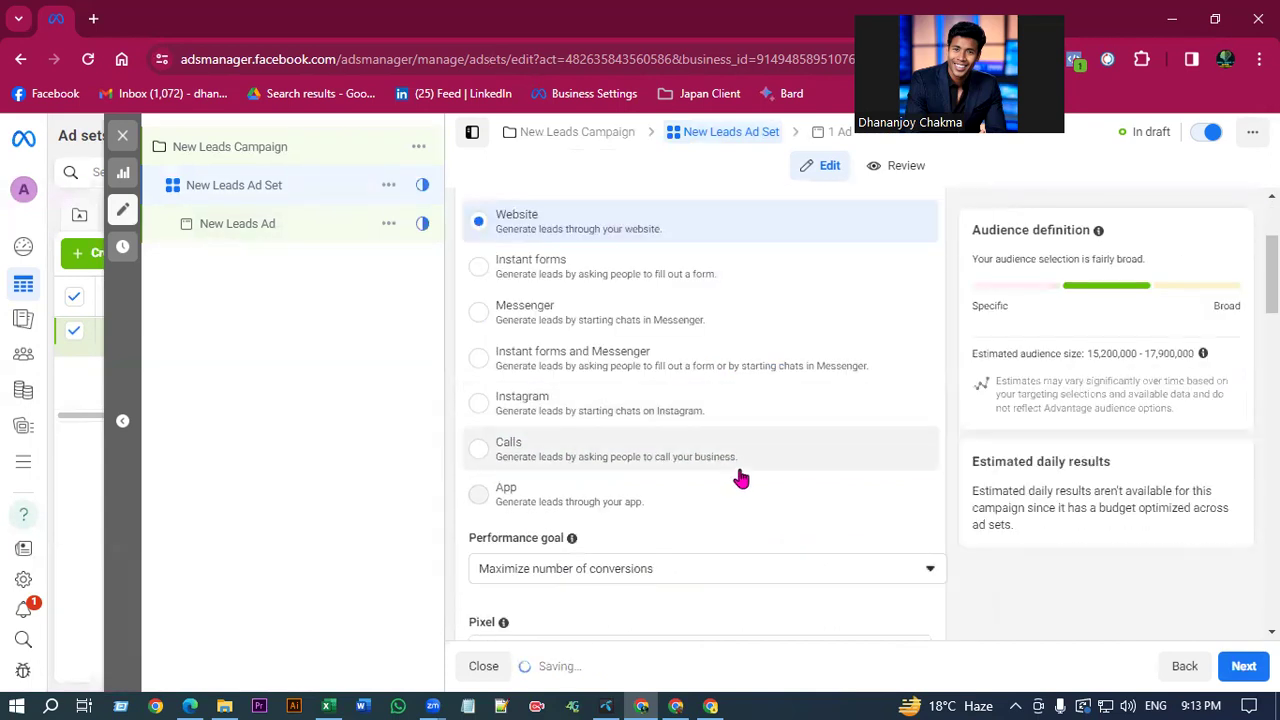
scroll(520, 497, down, 1)
click(540, 480)
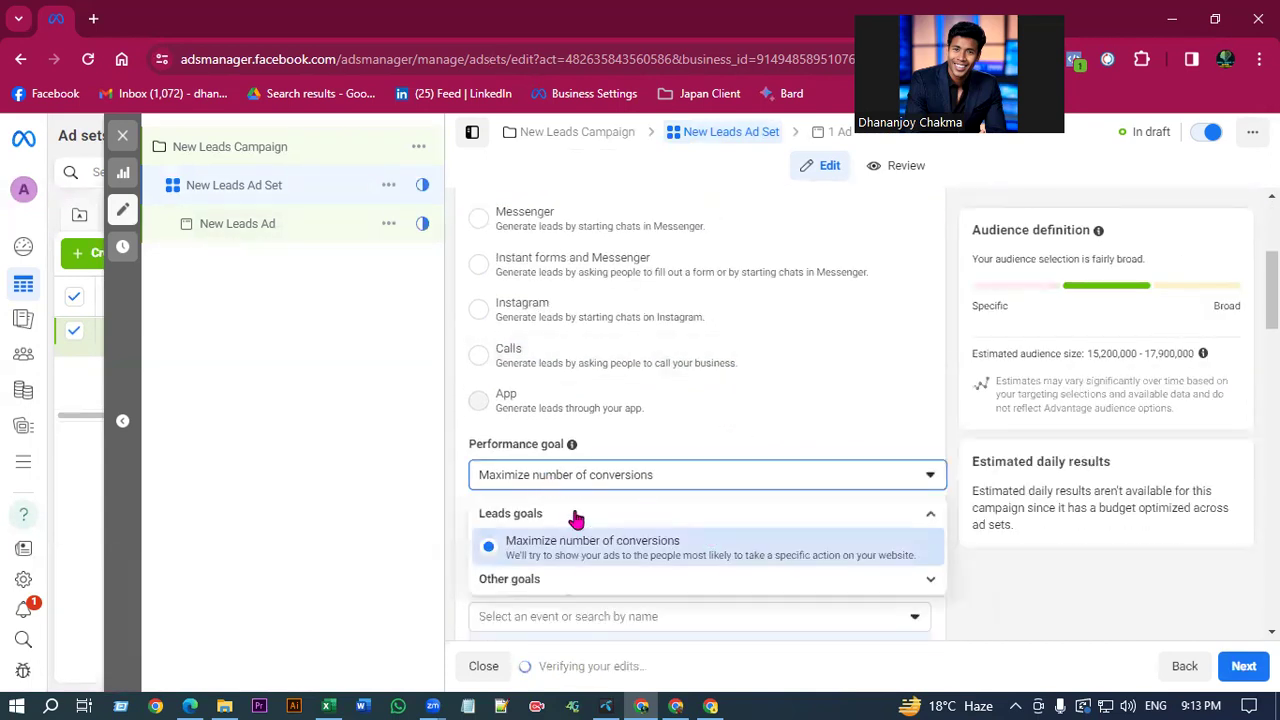
click(591, 485)
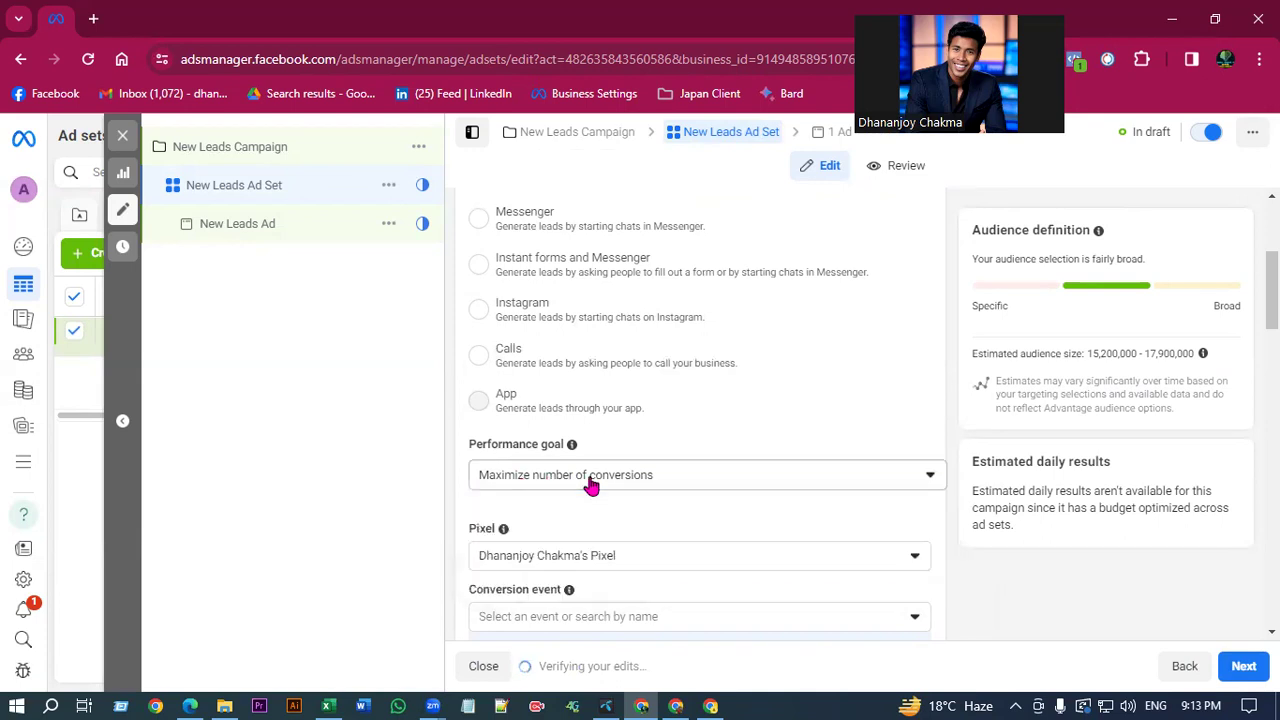
Select Complete registration as the conversion event for the ad set's pixel.
scroll(680, 483, down, 3)
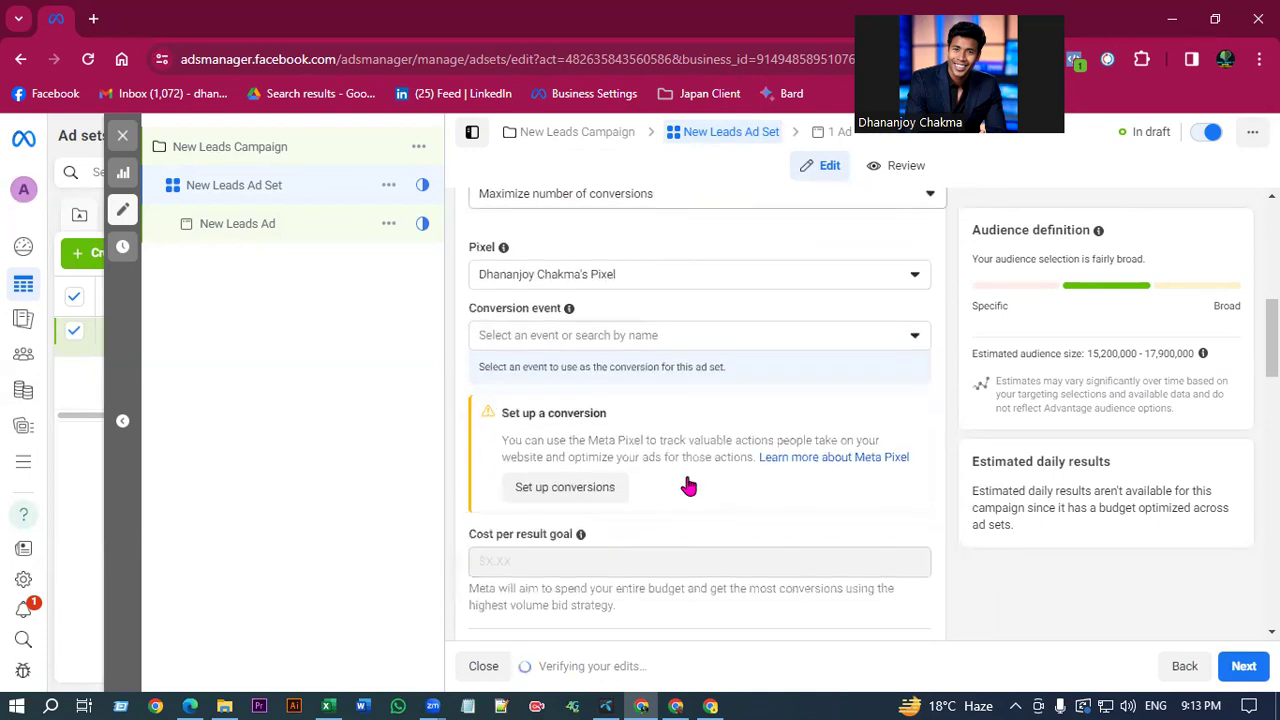
click(625, 340)
click(302, 398)
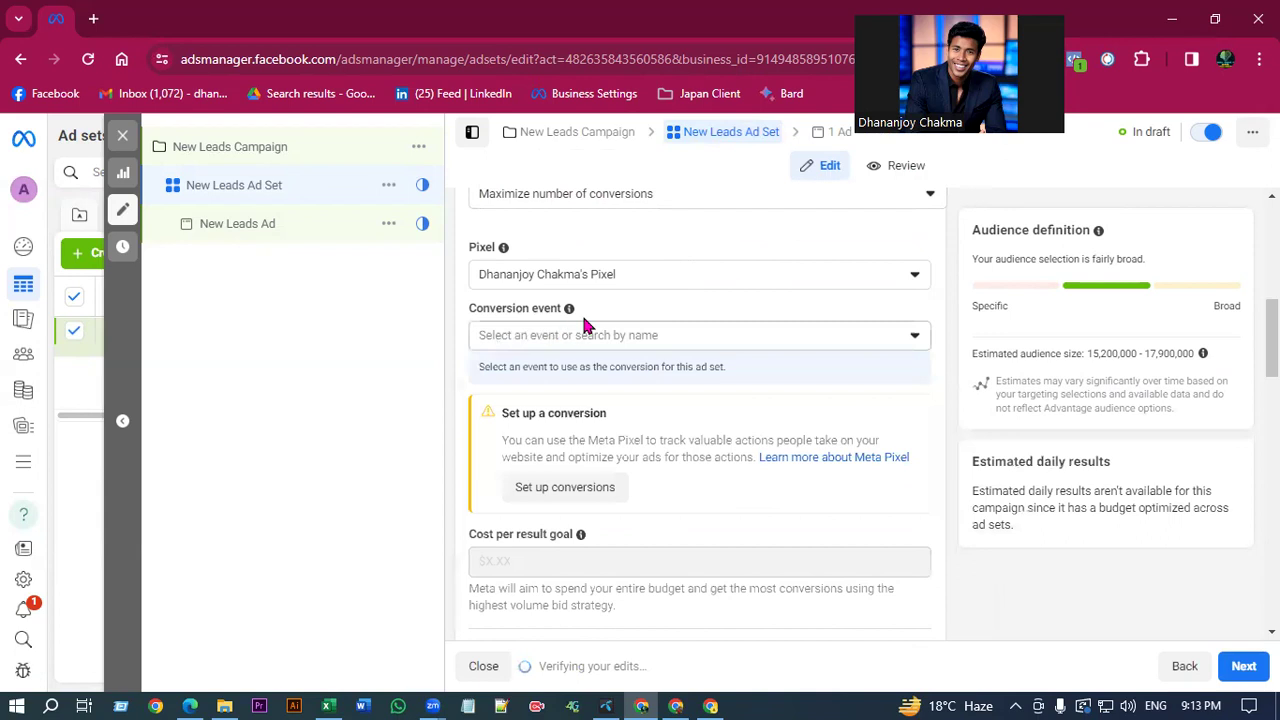
click(610, 288)
click(646, 352)
click(641, 340)
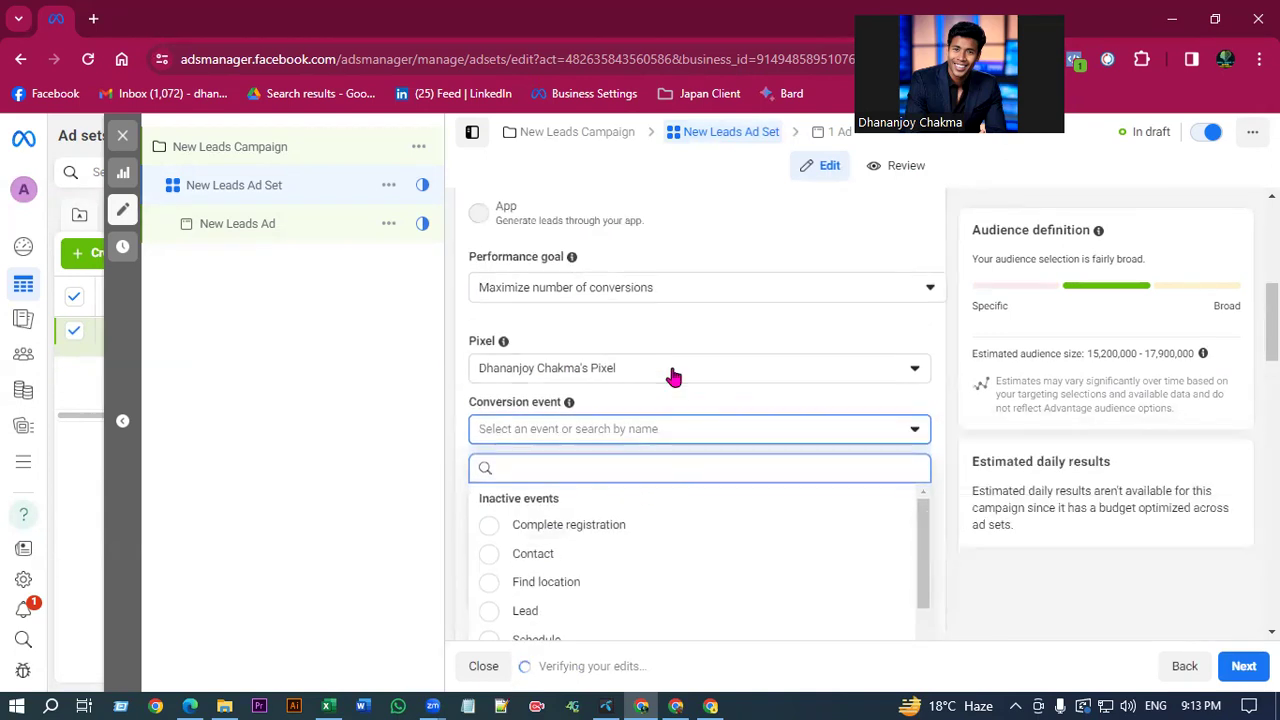
scroll(531, 449, down, 2)
scroll(569, 443, up, 2)
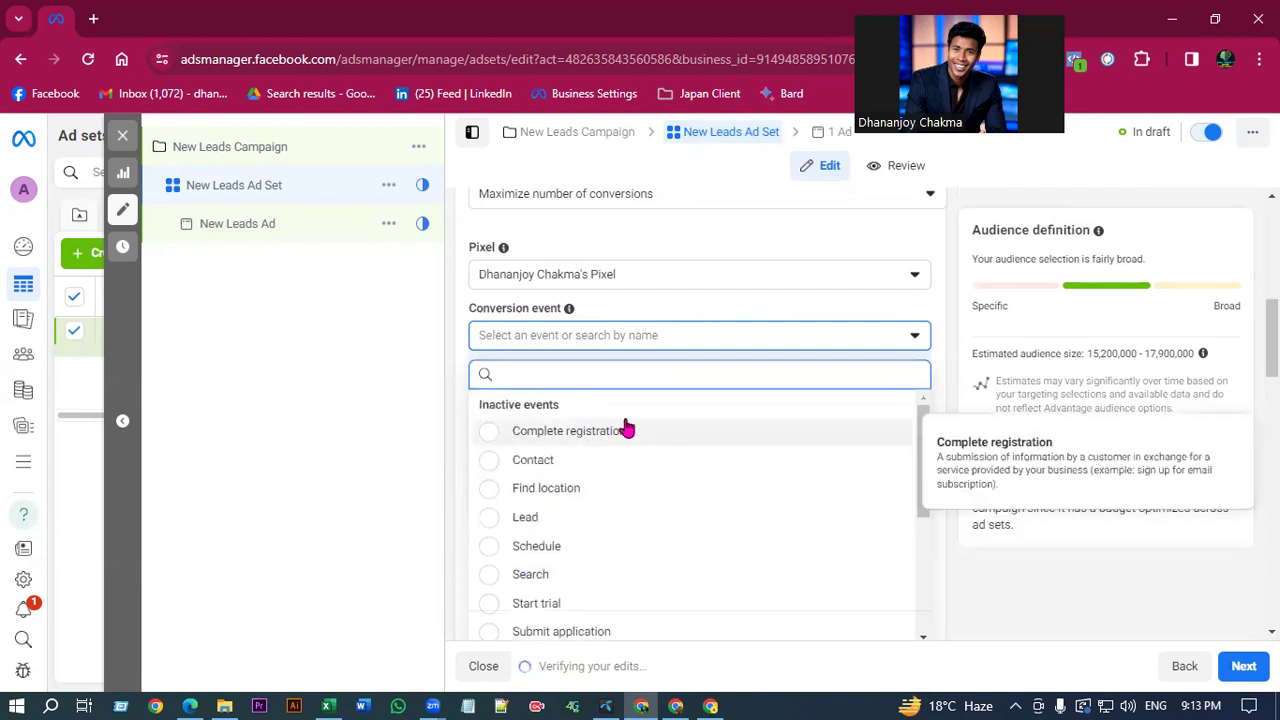
click(616, 438)
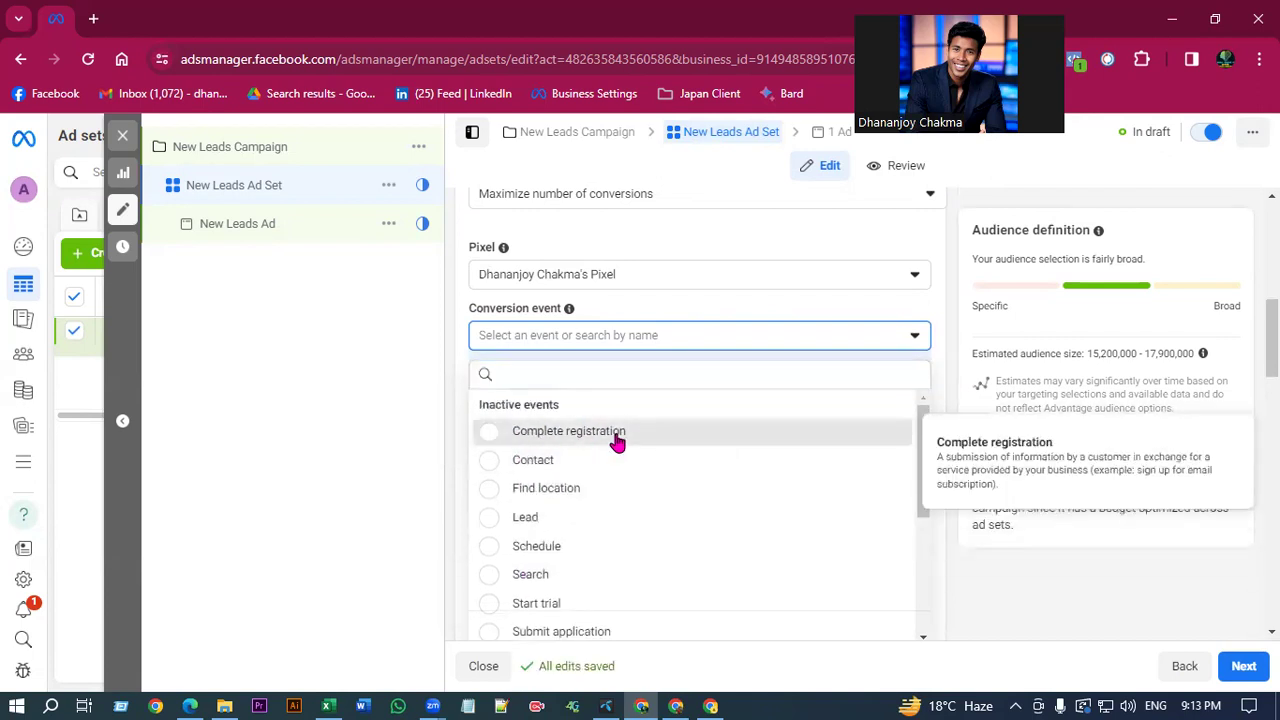
Continue from New Leads Ad Set to New Leads Ad, turn on its ad preview, and go down to the destination settings.
scroll(651, 390, down, 2)
scroll(655, 400, down, 8)
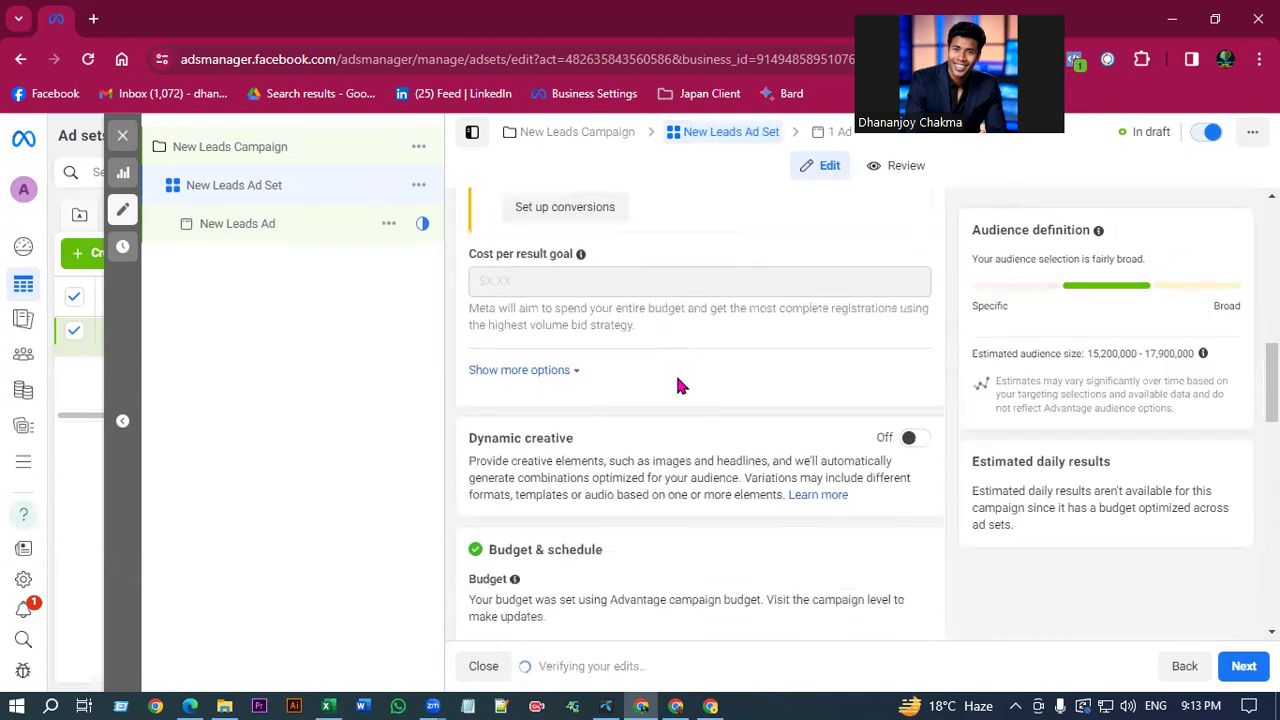
scroll(665, 420, down, 4)
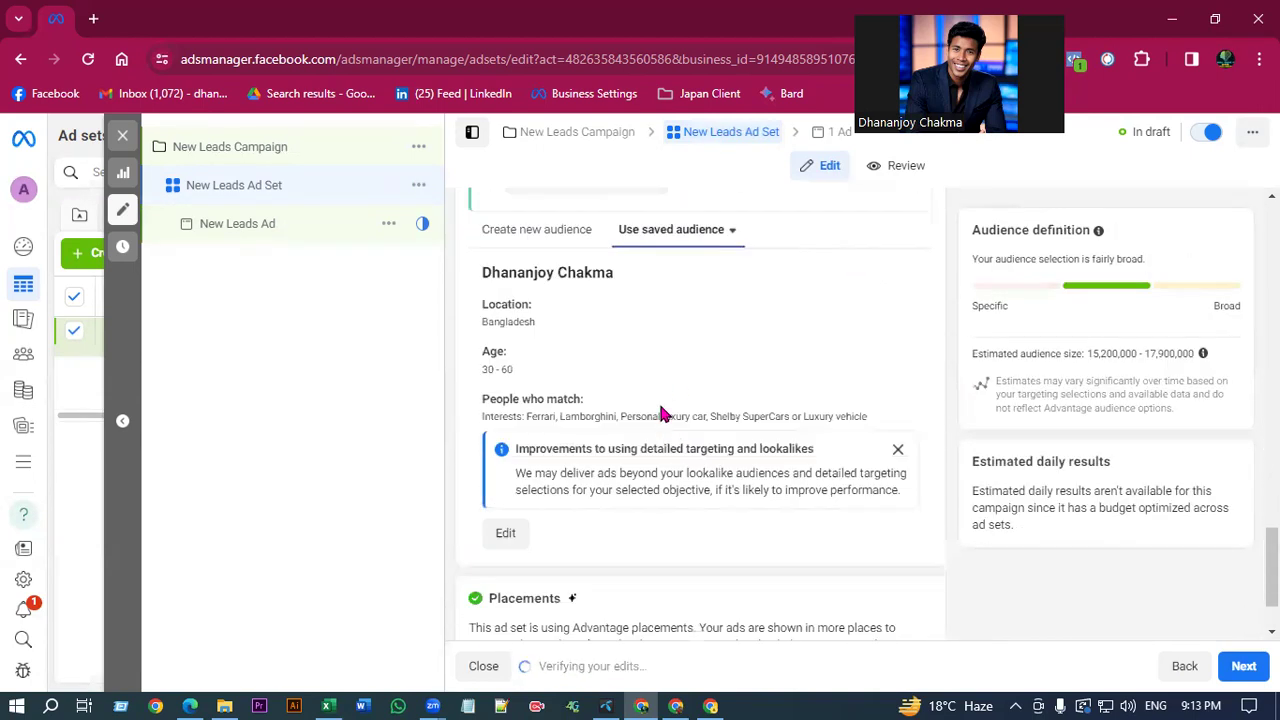
scroll(703, 520, down, 2)
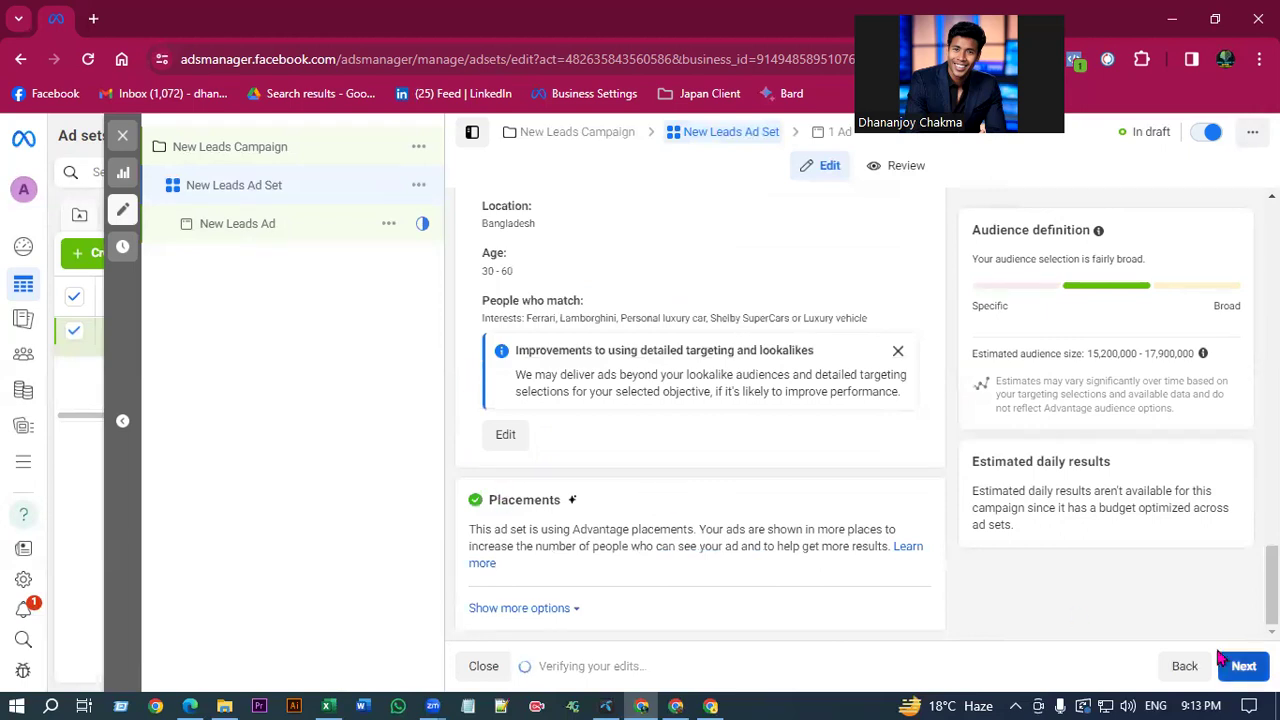
click(1243, 666)
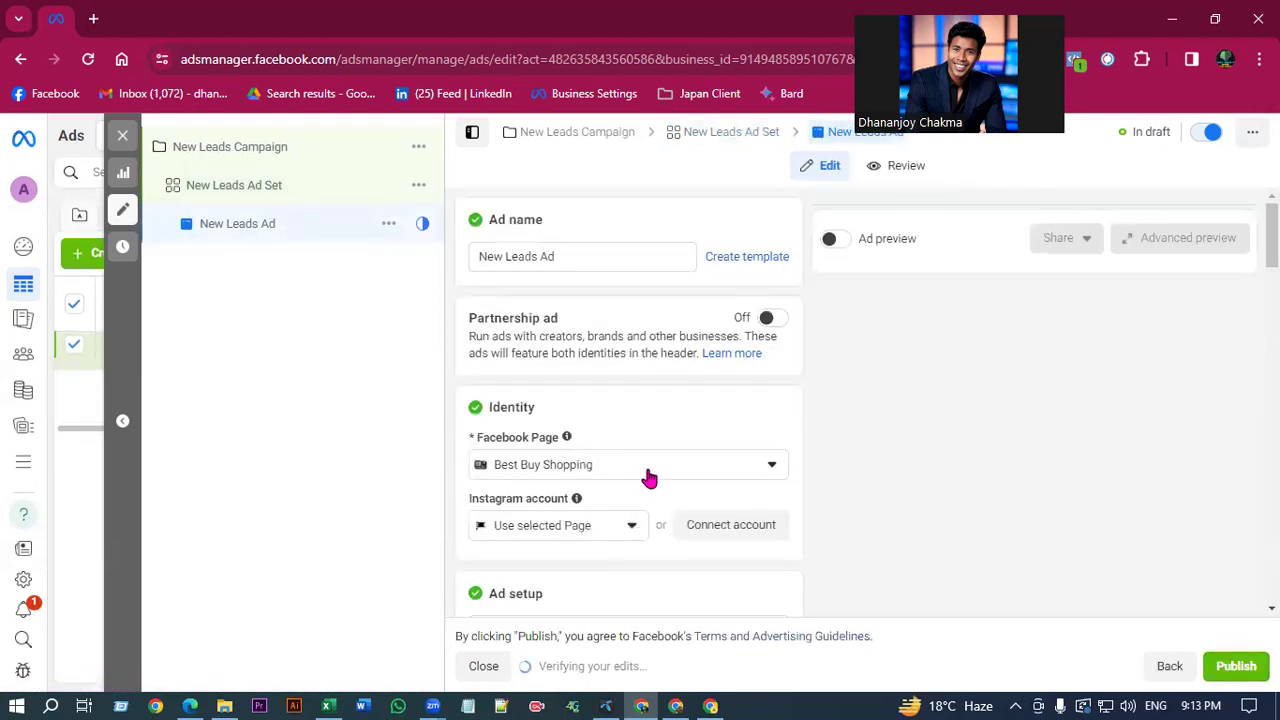
click(836, 240)
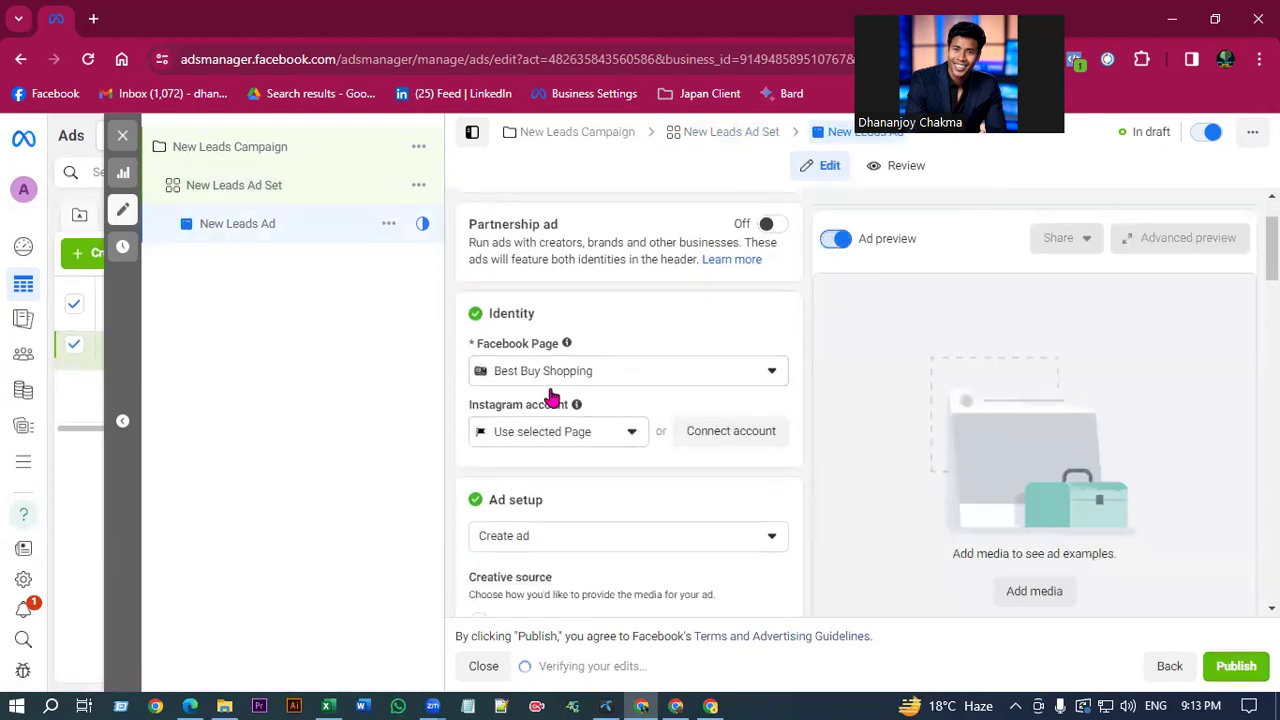
scroll(552, 398, down, 5)
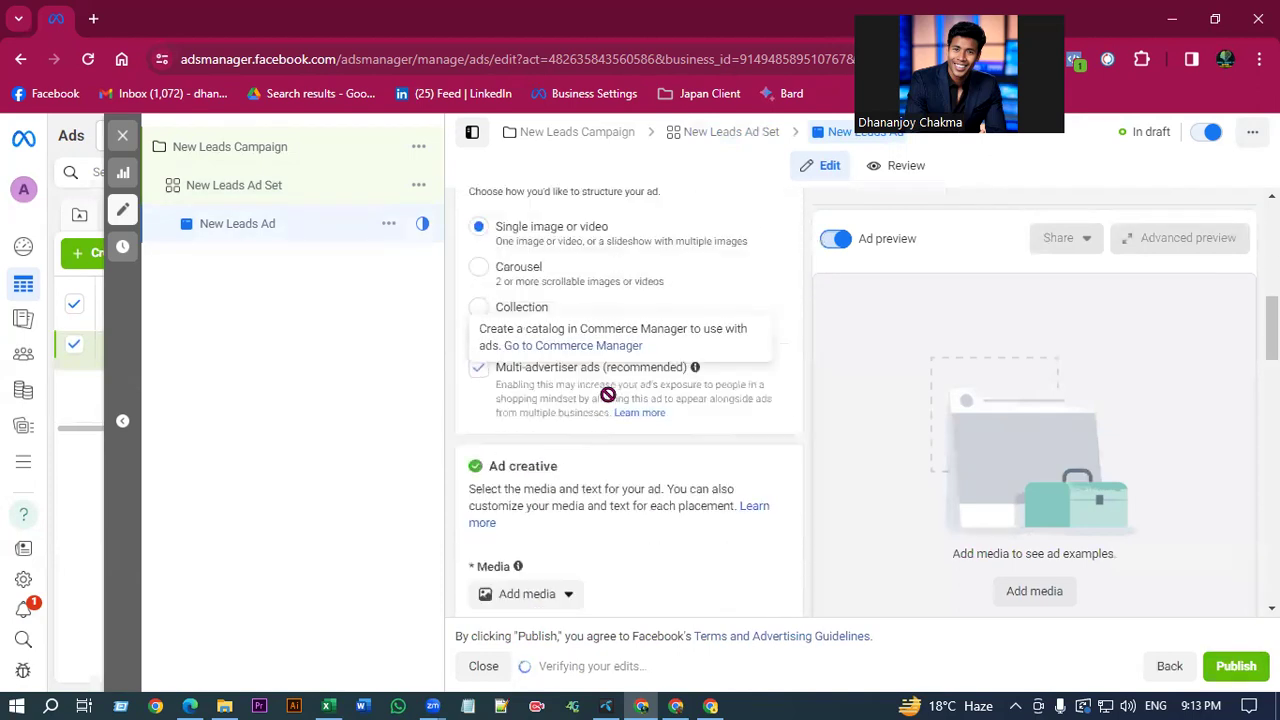
scroll(608, 395, down, 9)
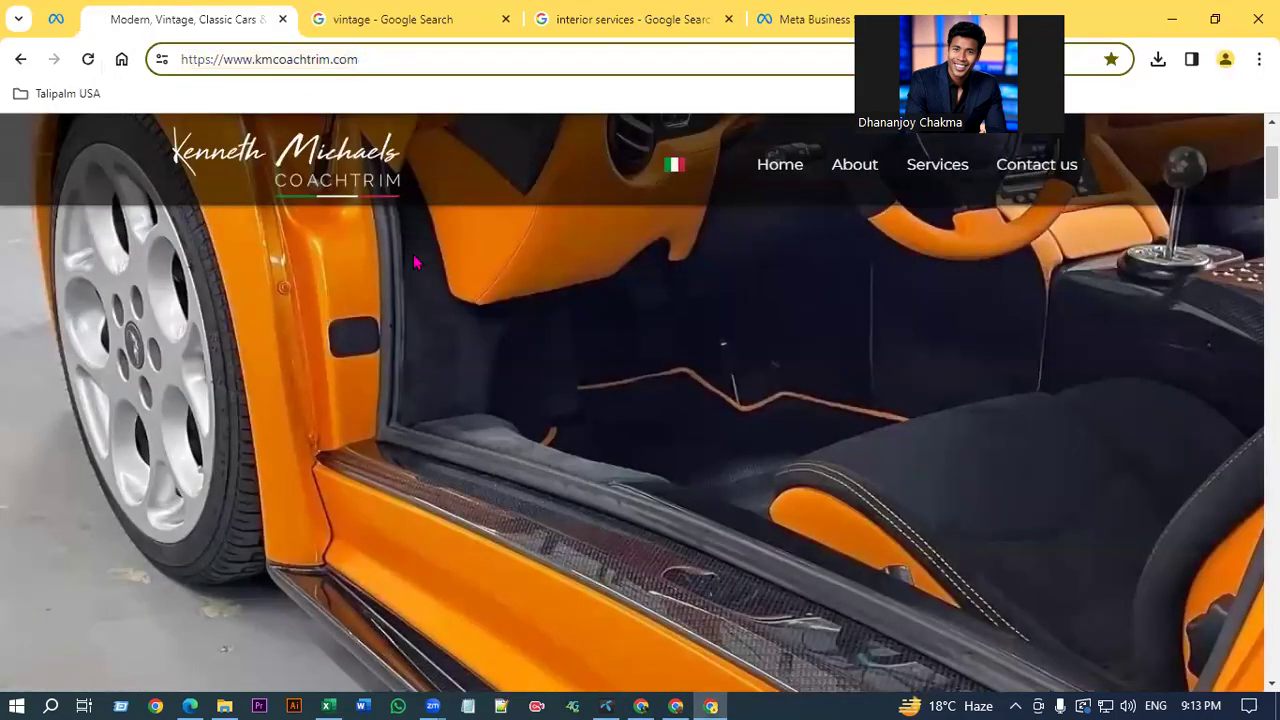
Switch to the kmcoachtrim.com site in the other browser window, look through the home page, and open its Contact us page.
scroll(537, 500, down, 10)
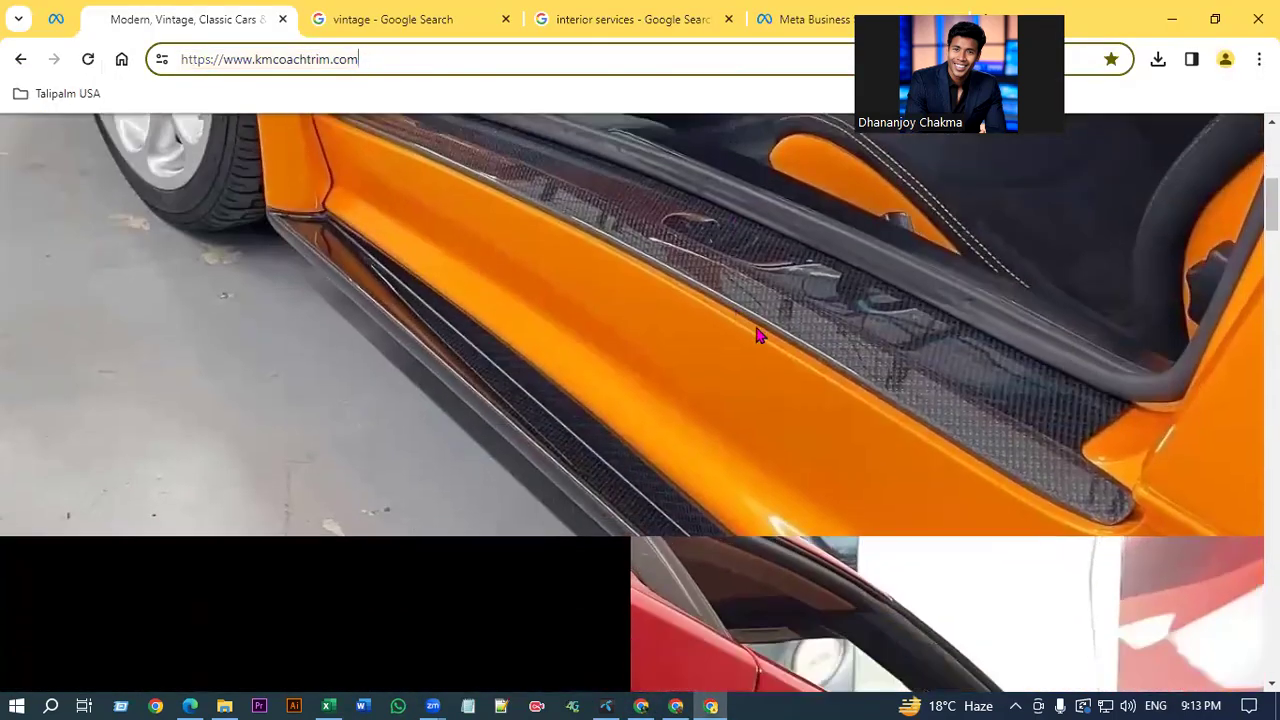
scroll(314, 375, down, 2)
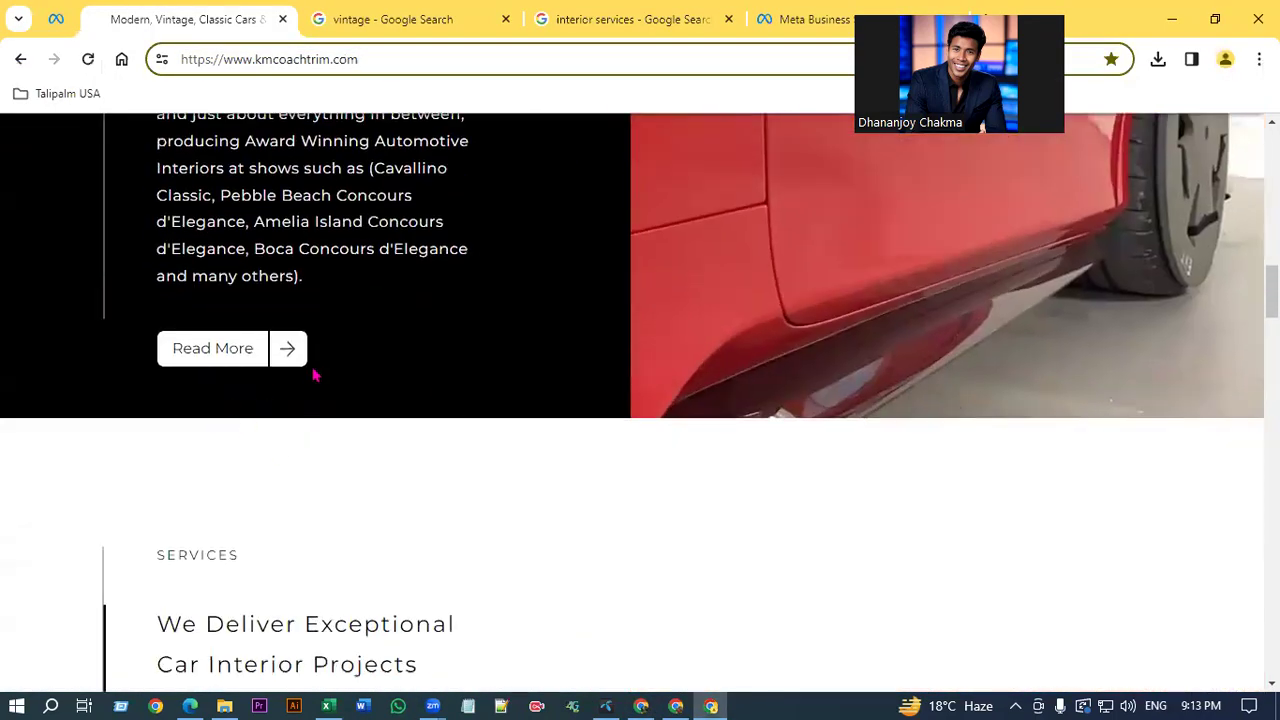
scroll(446, 289, up, 4)
drag(232, 331, 154, 137)
scroll(615, 425, down, 8)
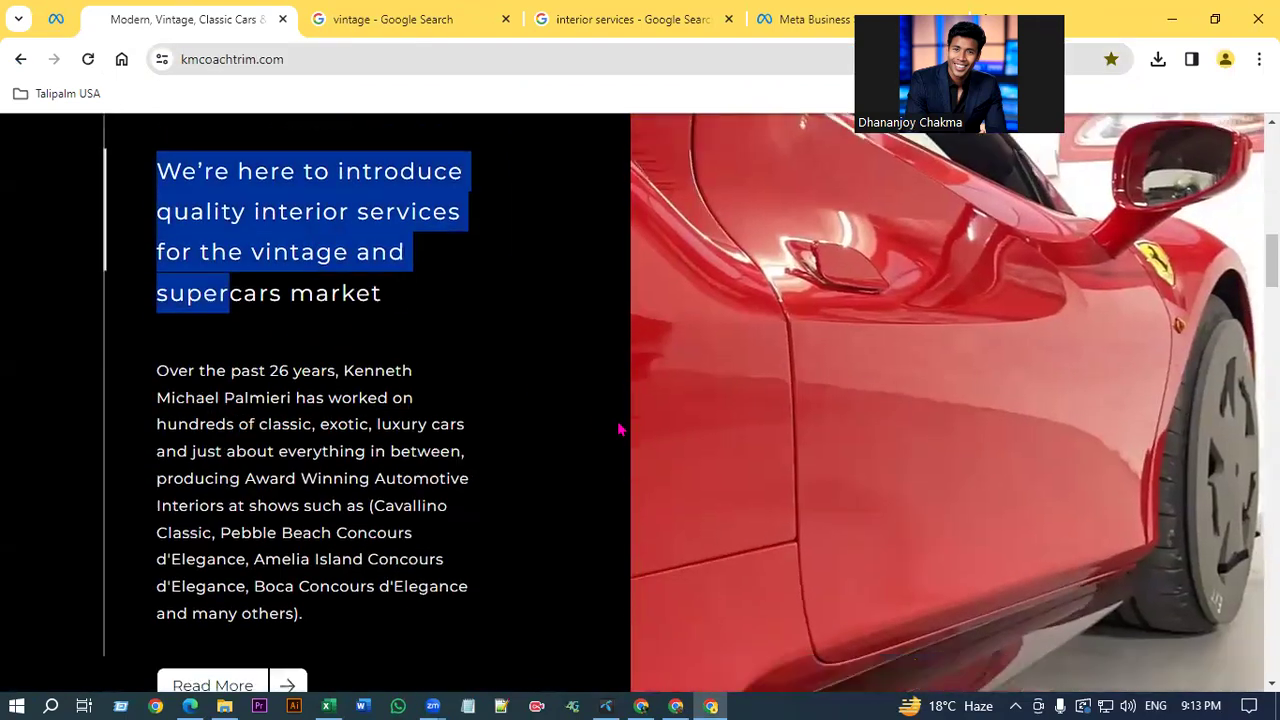
scroll(615, 412, down, 15)
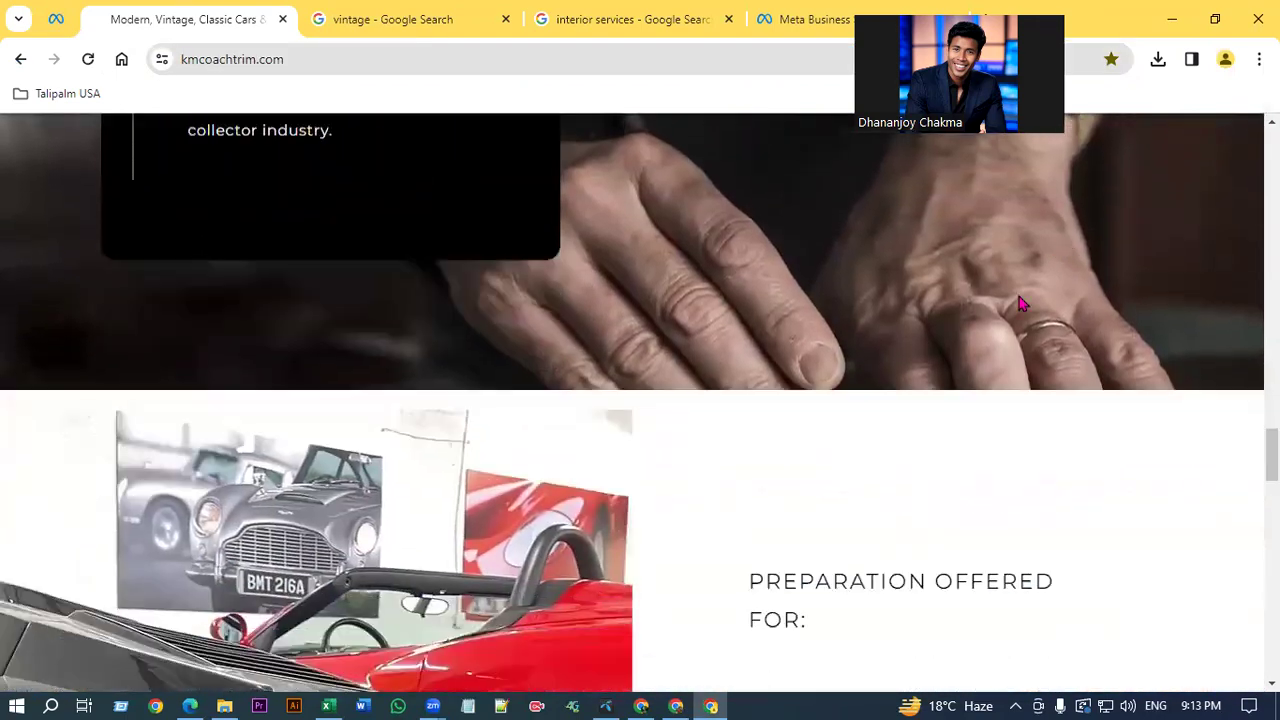
scroll(797, 457, down, 15)
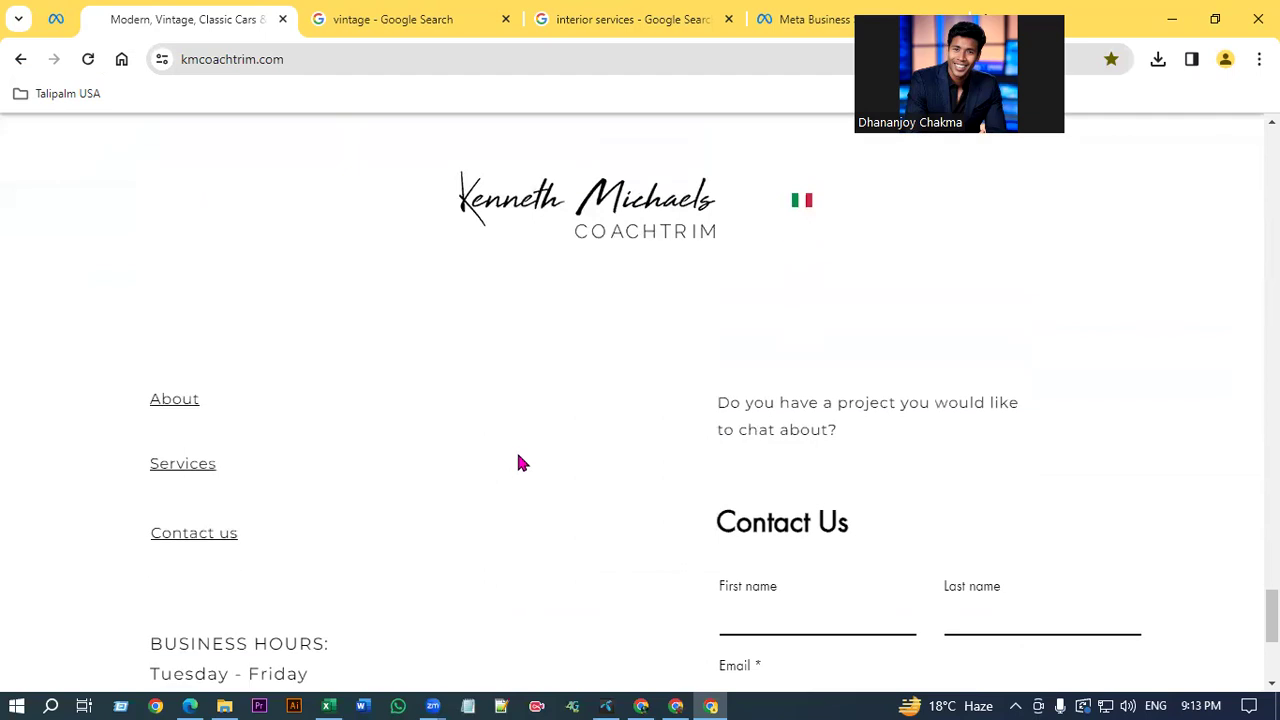
scroll(241, 370, up, 3)
click(200, 535)
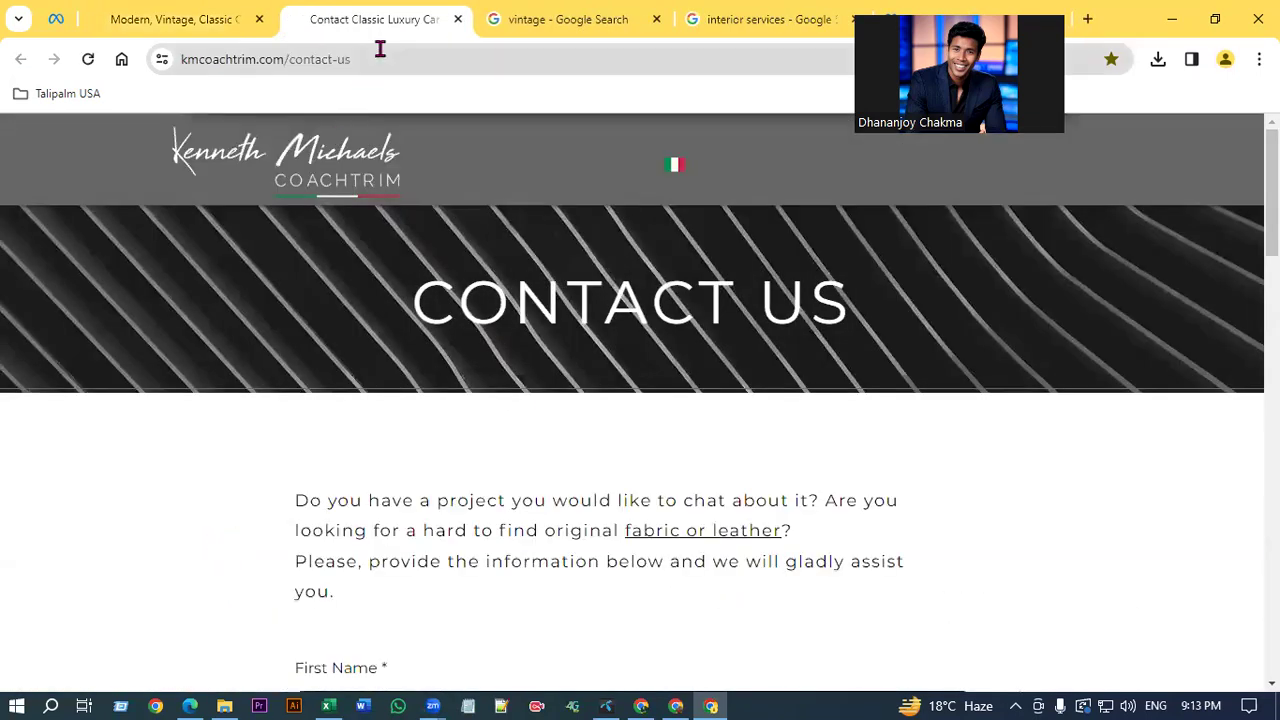
Copy the web address of the kmcoachtrim.com Contact us page.
click(380, 57)
right_click(272, 66)
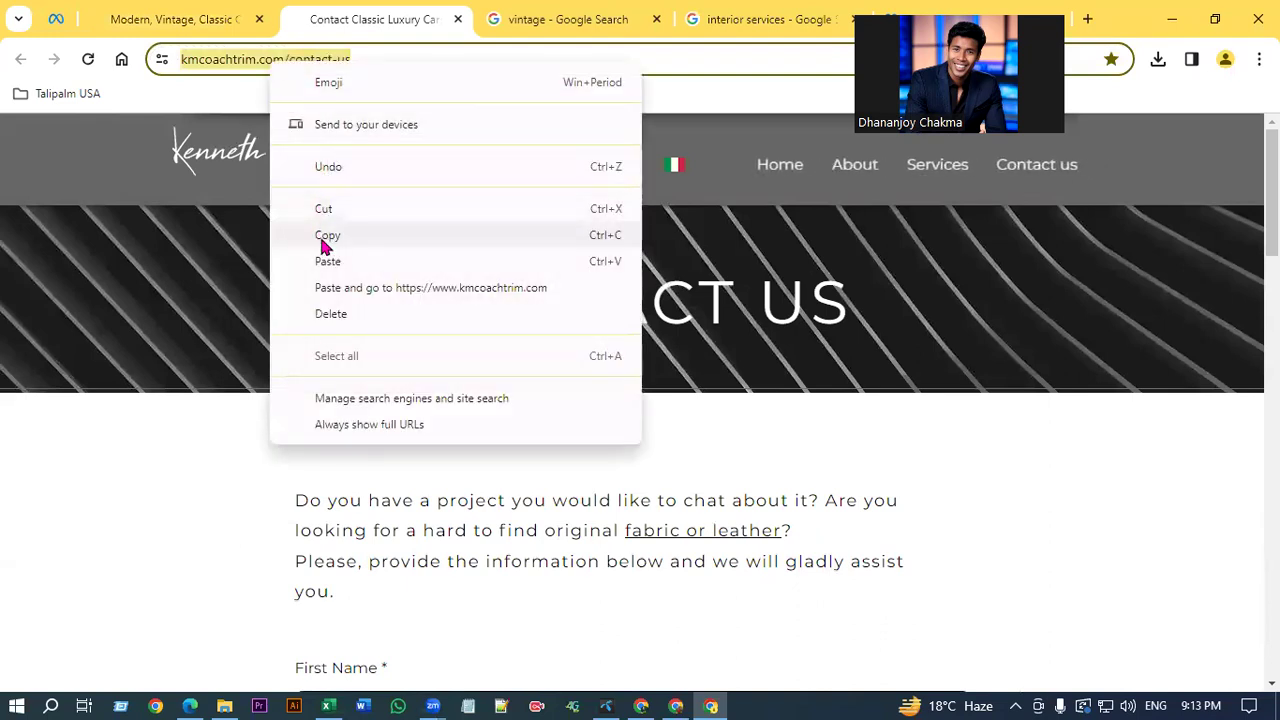
click(323, 237)
Examine the contact form's fields, from First Name through Any Comments to the Submit option.
scroll(600, 370, down, 4)
scroll(493, 353, down, 1)
scroll(272, 269, up, 1)
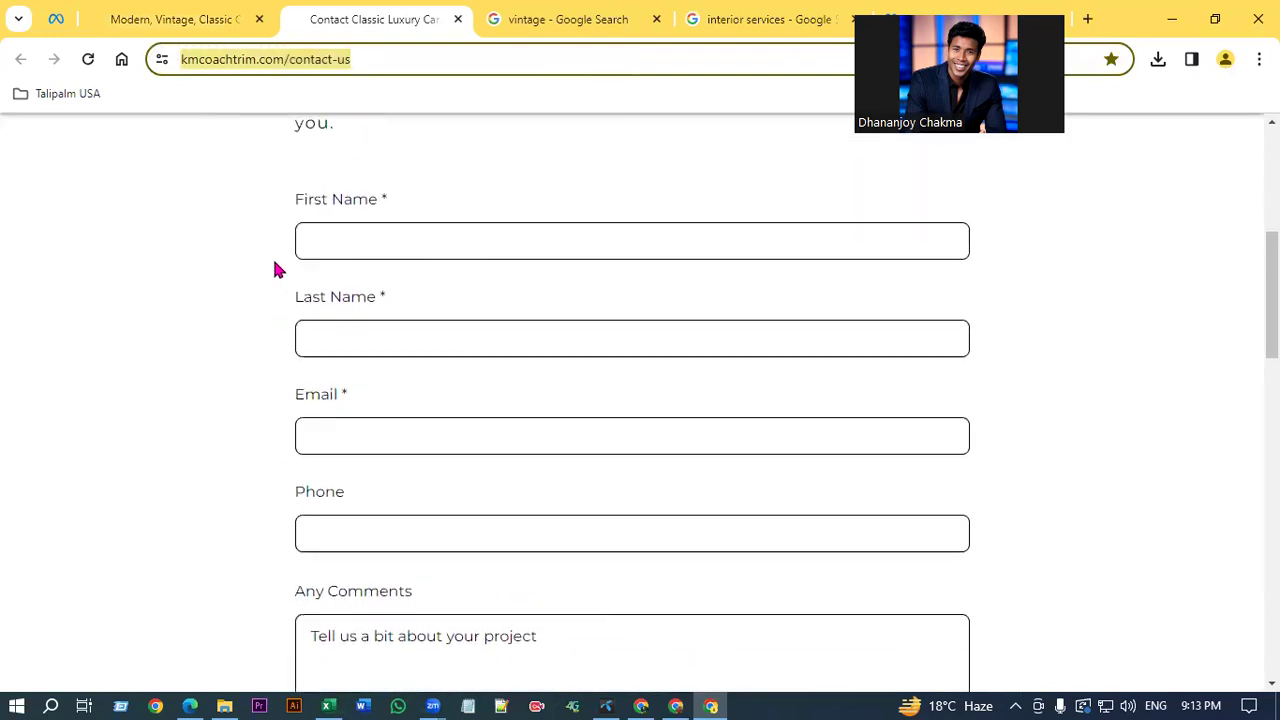
click(334, 220)
scroll(291, 215, up, 1)
scroll(290, 210, up, 3)
scroll(310, 260, down, 4)
scroll(400, 380, up, 1)
scroll(420, 490, down, 5)
scroll(350, 430, up, 6)
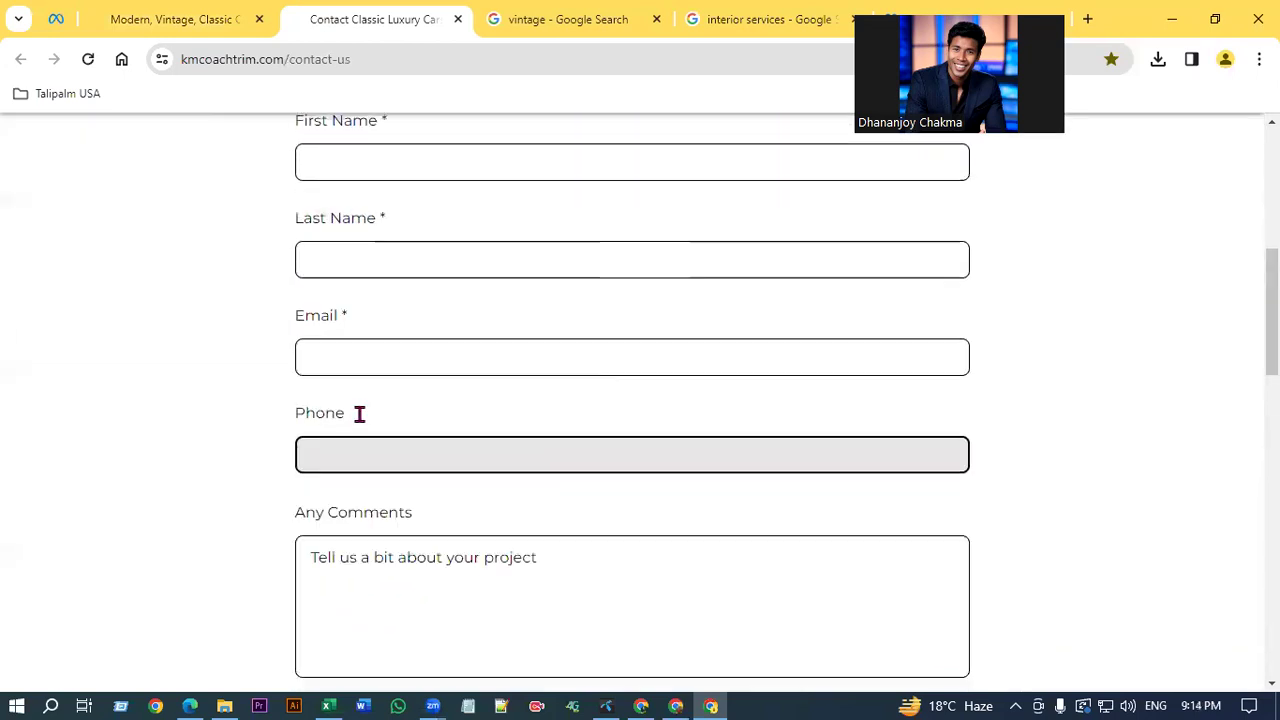
scroll(450, 480, down, 4)
scroll(567, 470, down, 3)
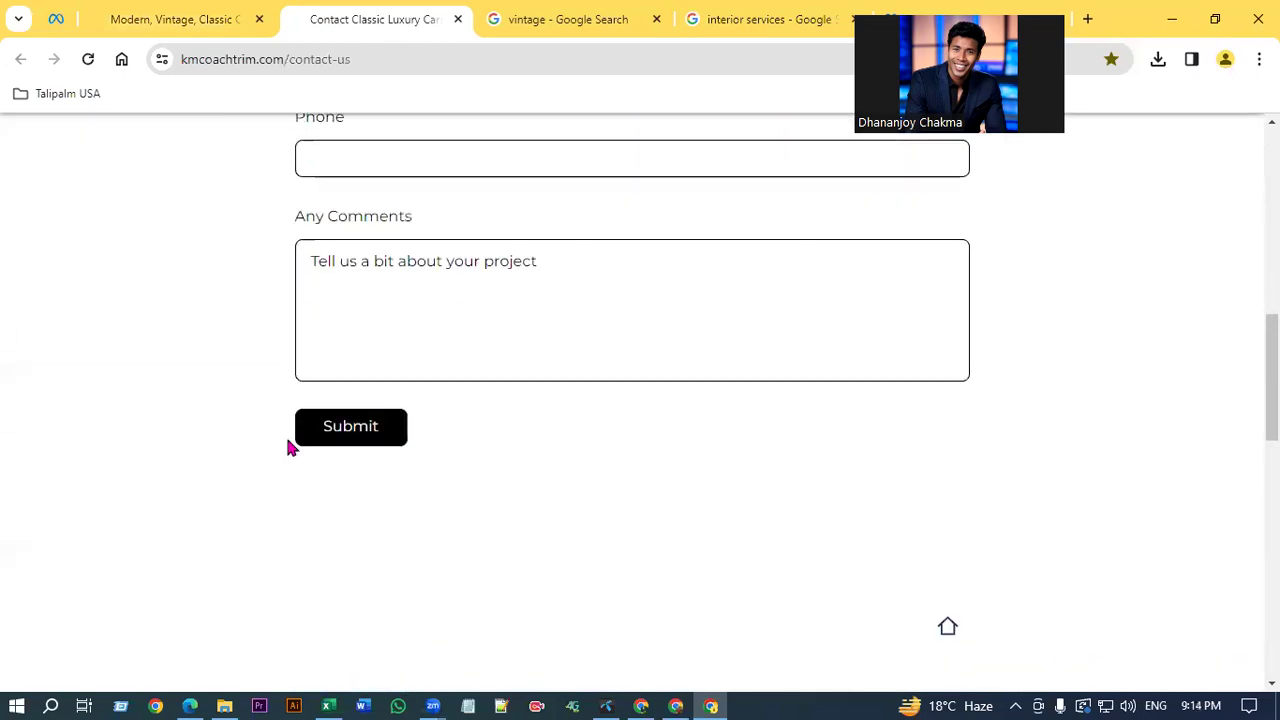
scroll(420, 370, up, 2)
scroll(429, 566, up, 8)
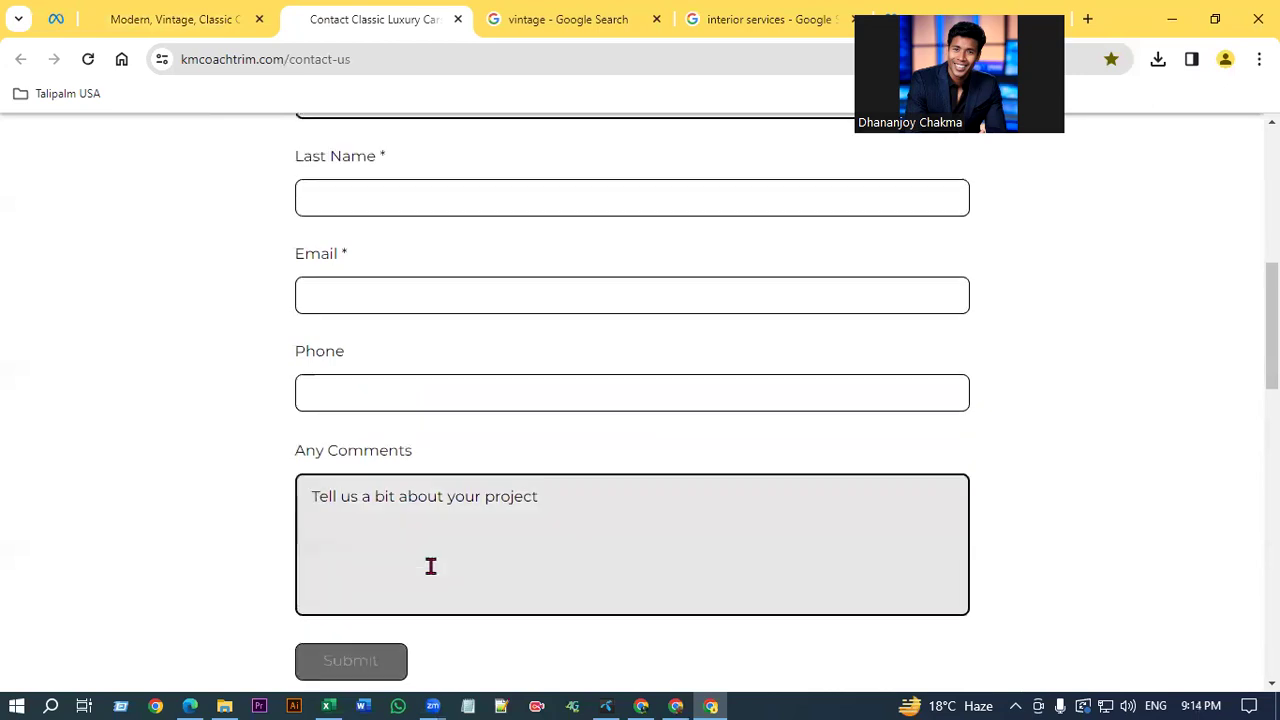
click(56, 14)
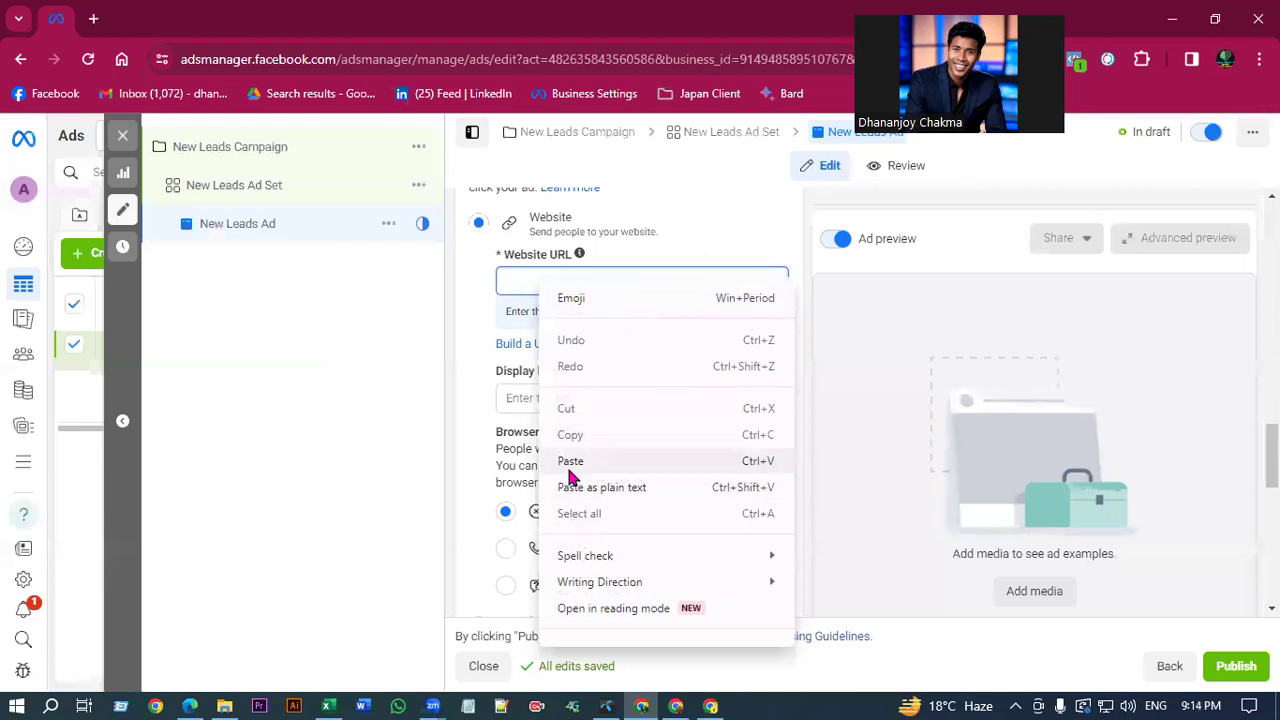
click(574, 457)
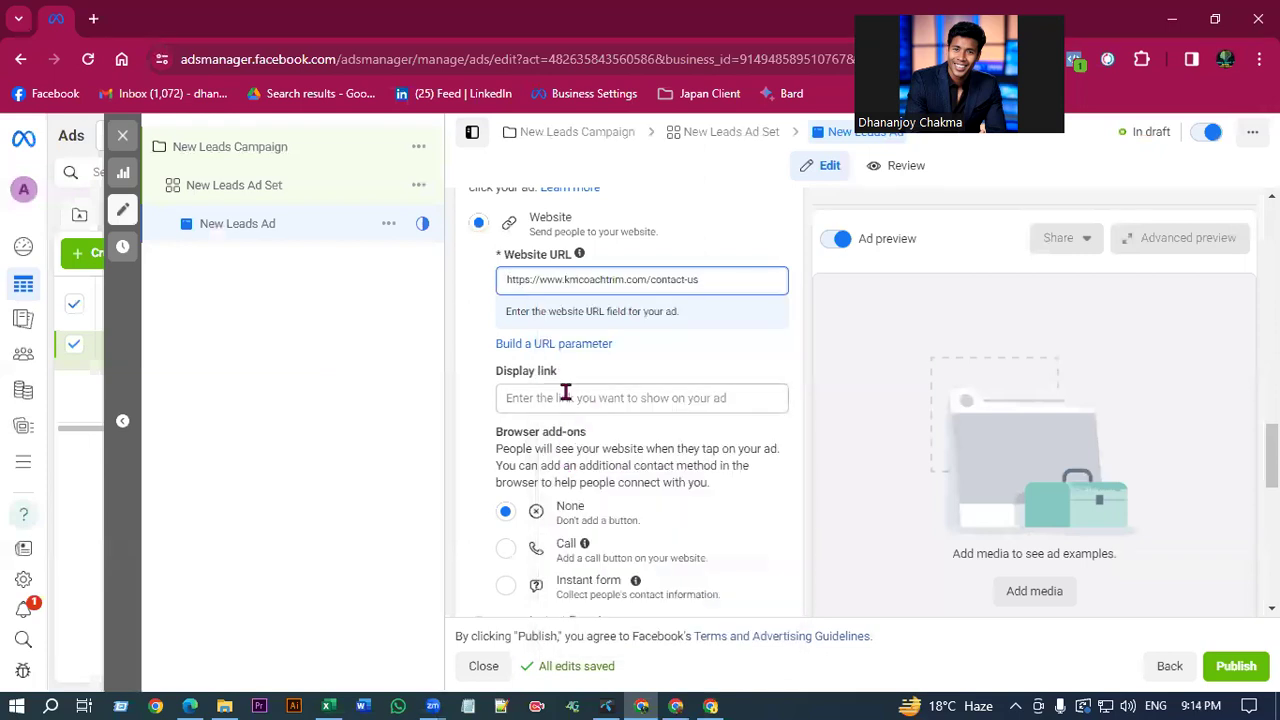
right_click(623, 428)
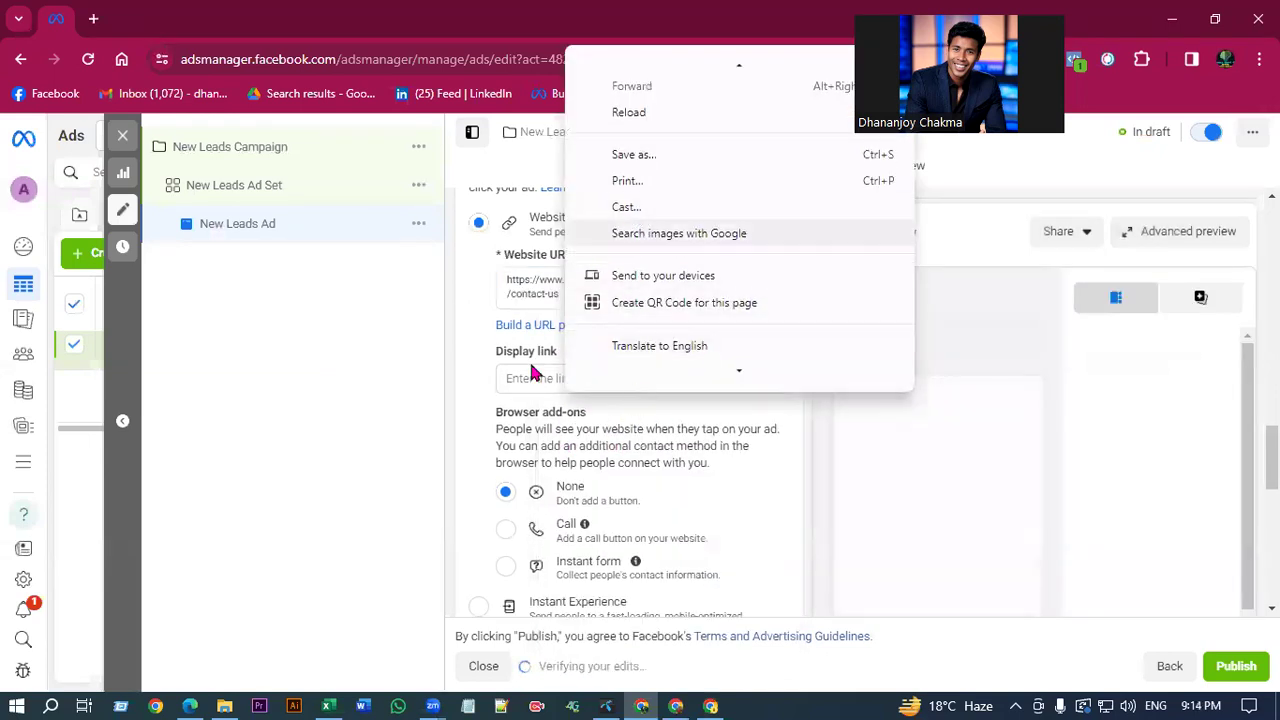
click(532, 377)
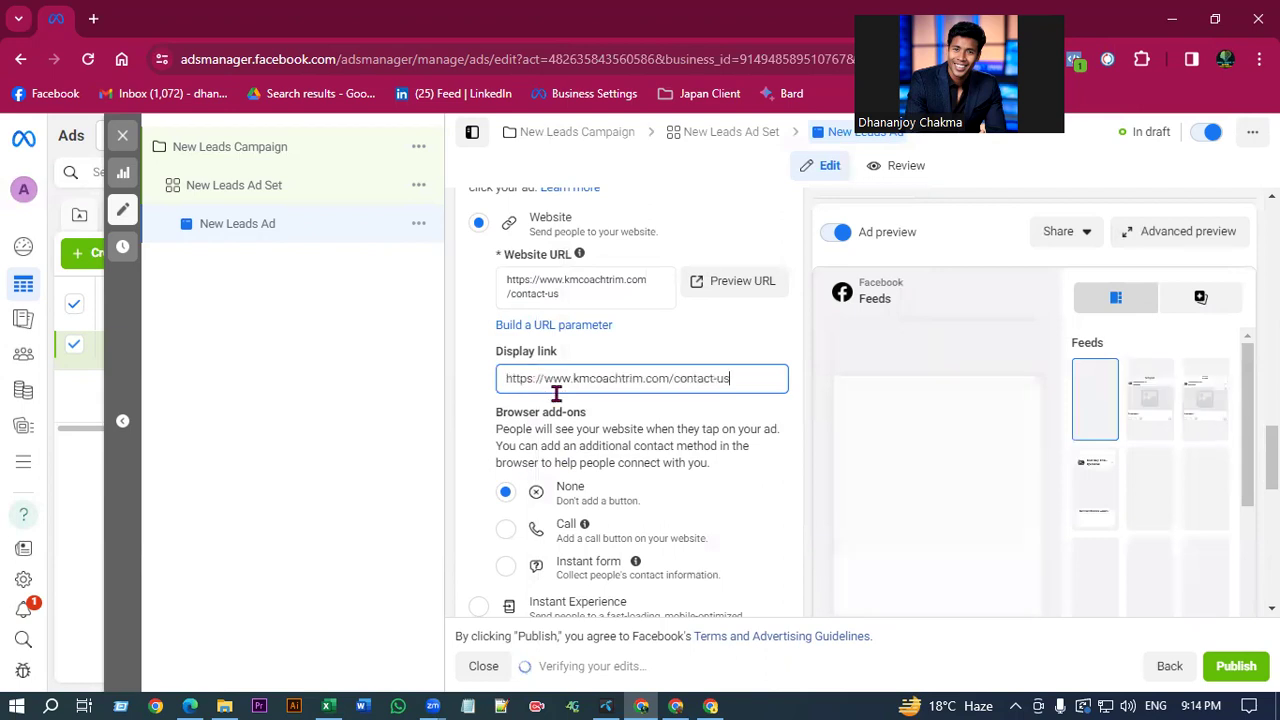
Add the "Book Elegance" car interior image as the ad's media, keeping the original crops and all Advantage+ creative optimizations on.
scroll(606, 460, down, 5)
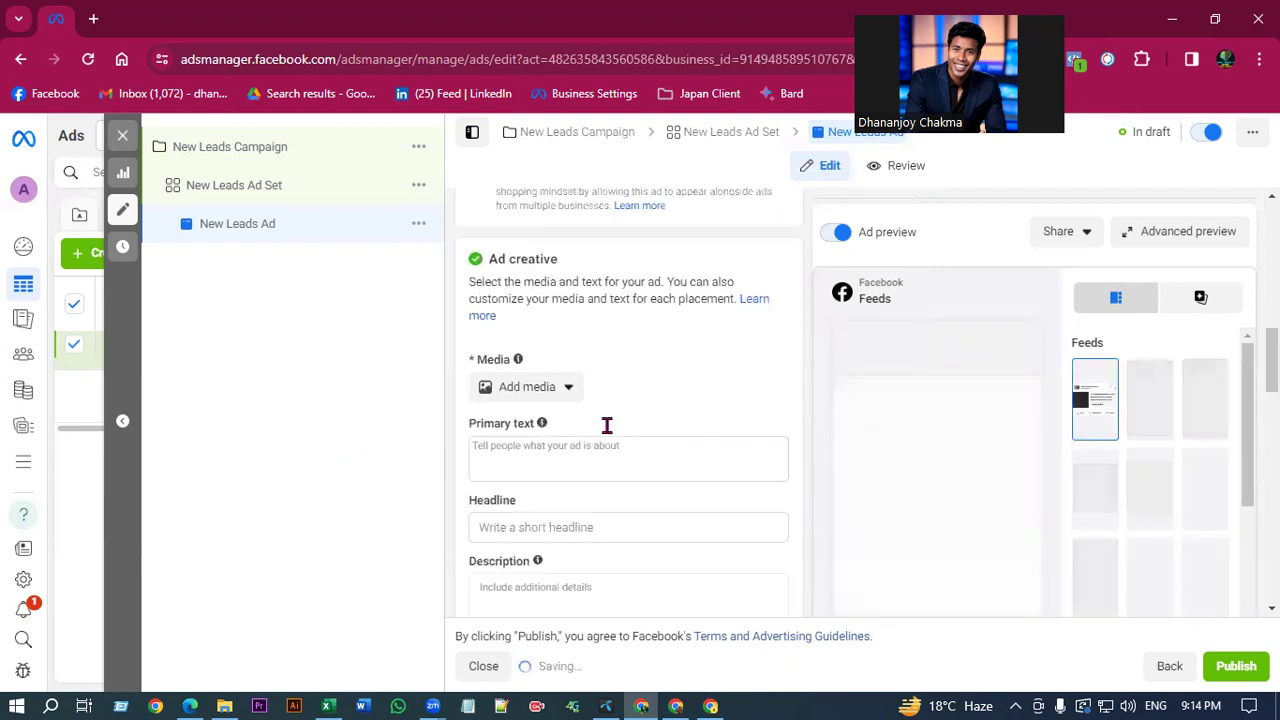
click(545, 390)
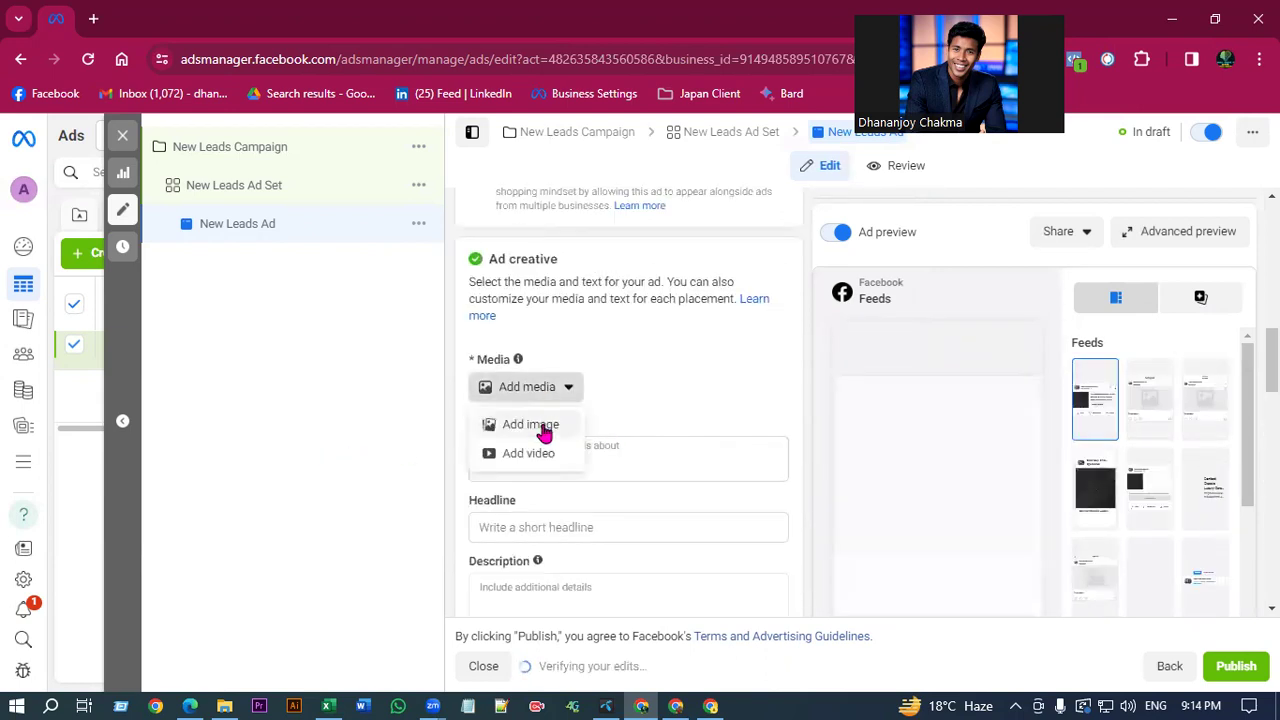
click(578, 428)
click(390, 392)
click(1106, 619)
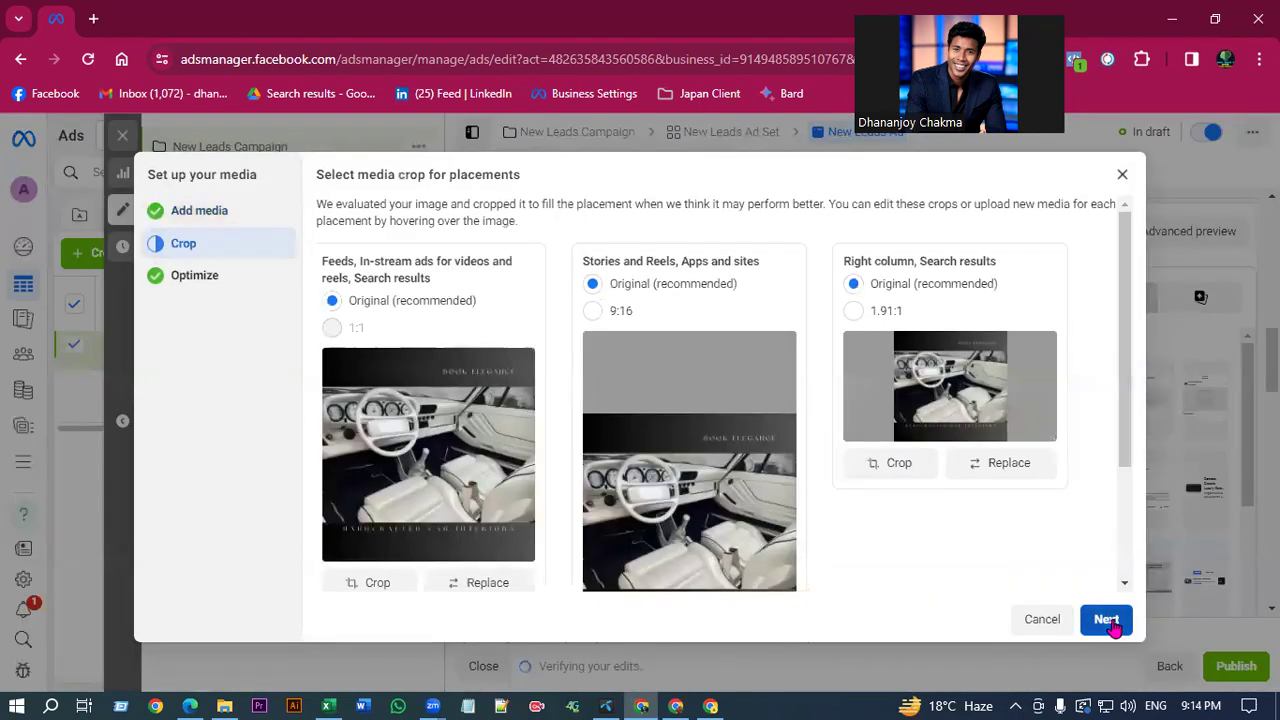
click(1106, 619)
scroll(703, 443, down, 1)
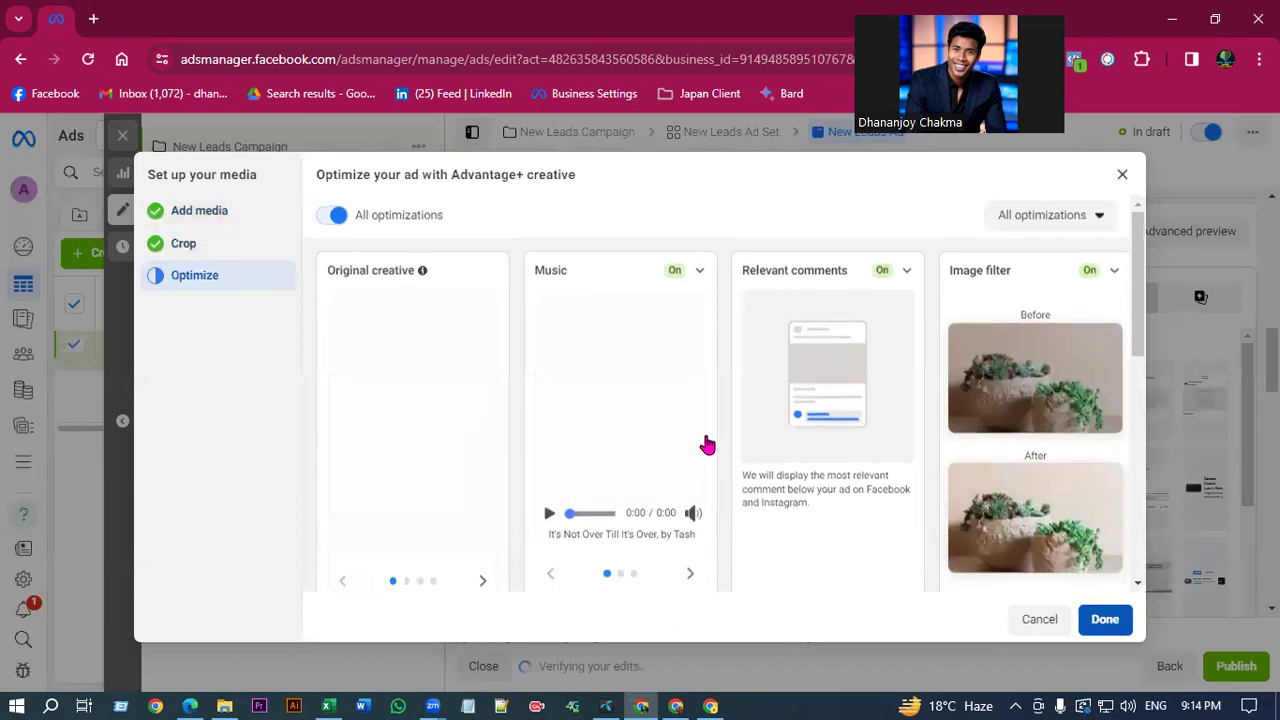
key(Return)
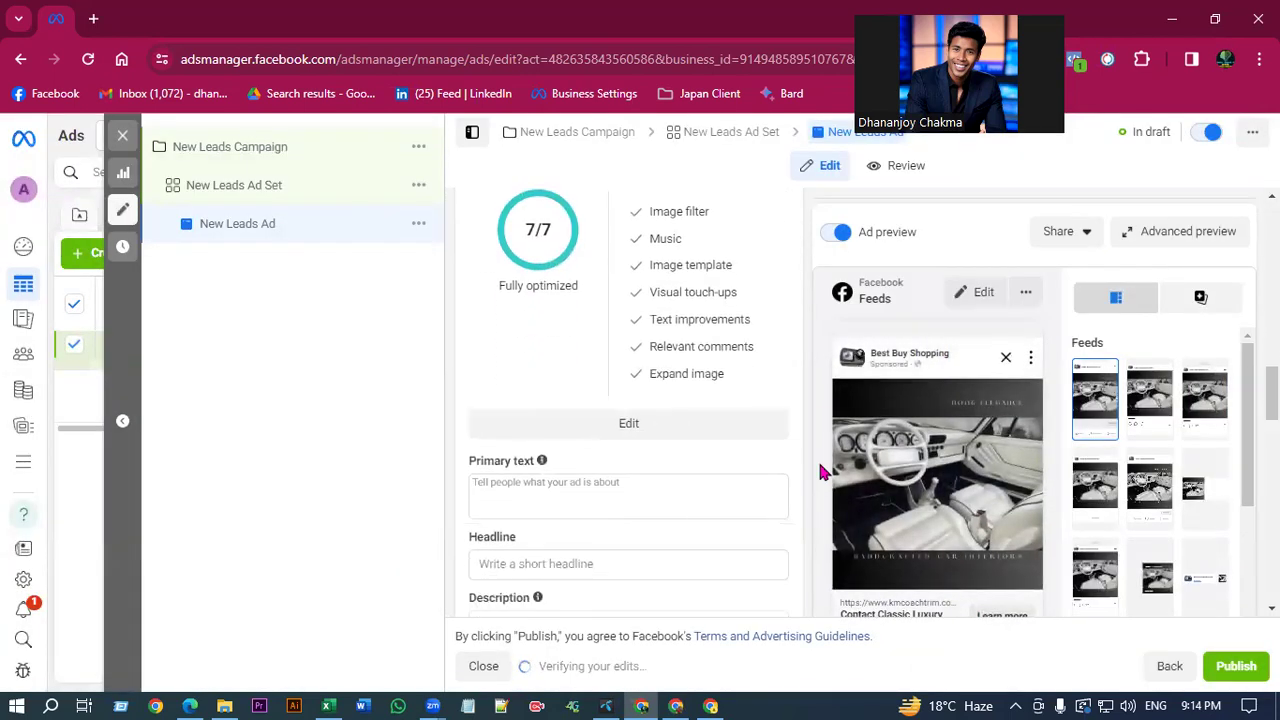
Copy the "Discover Award-Winning Elegance" text from the USA Car Leads document in Google Docs and paste it as the ad's primary text.
click(560, 398)
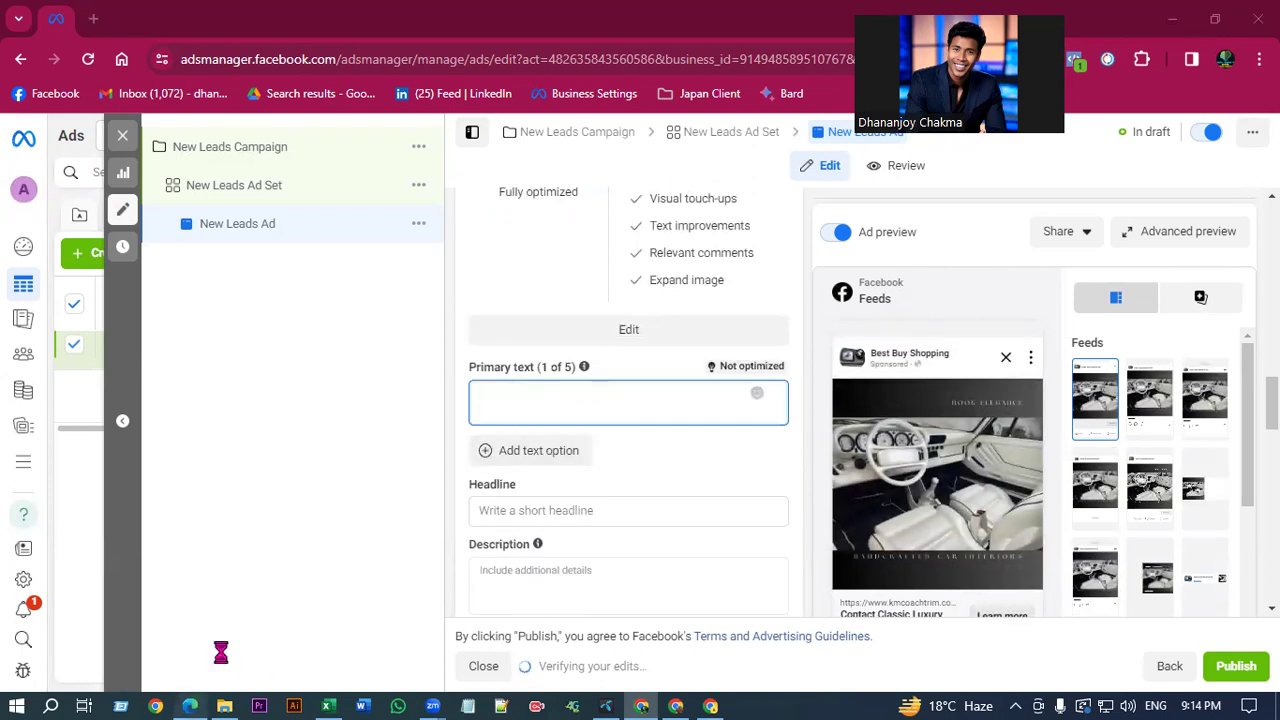
key(alt+Tab)
click(247, 26)
right_click(530, 315)
click(590, 243)
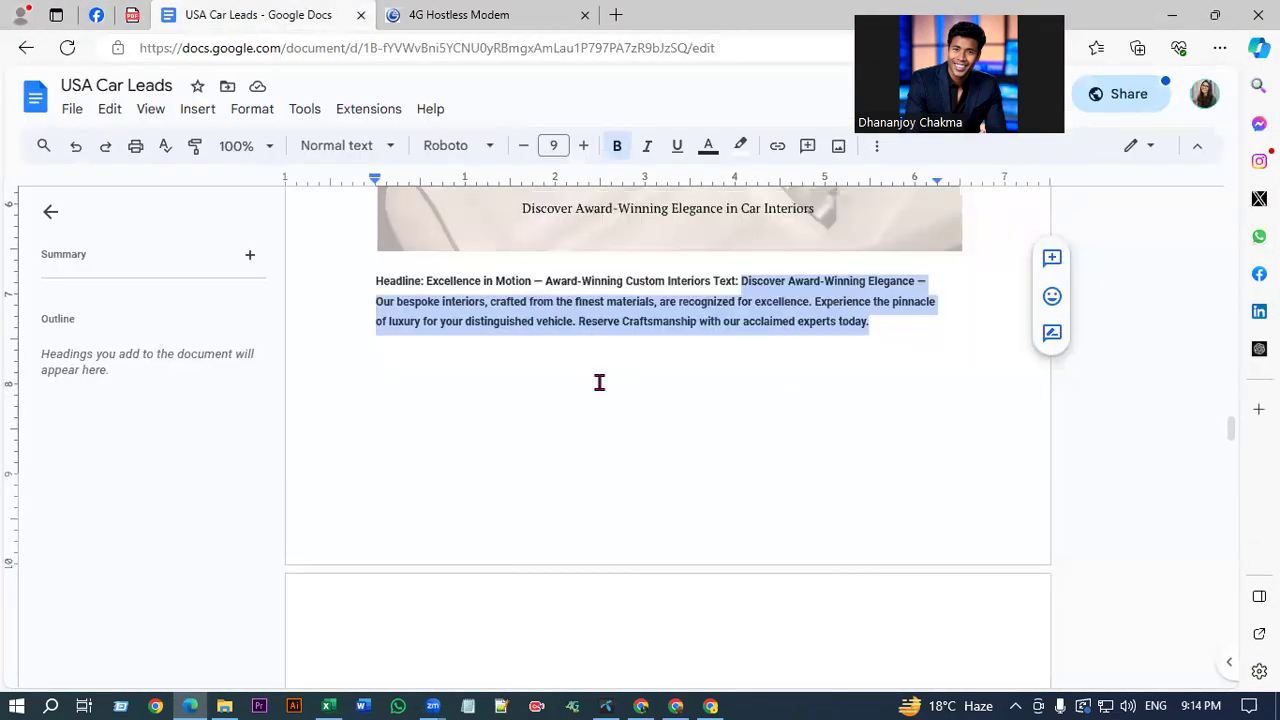
click(642, 705)
right_click(542, 372)
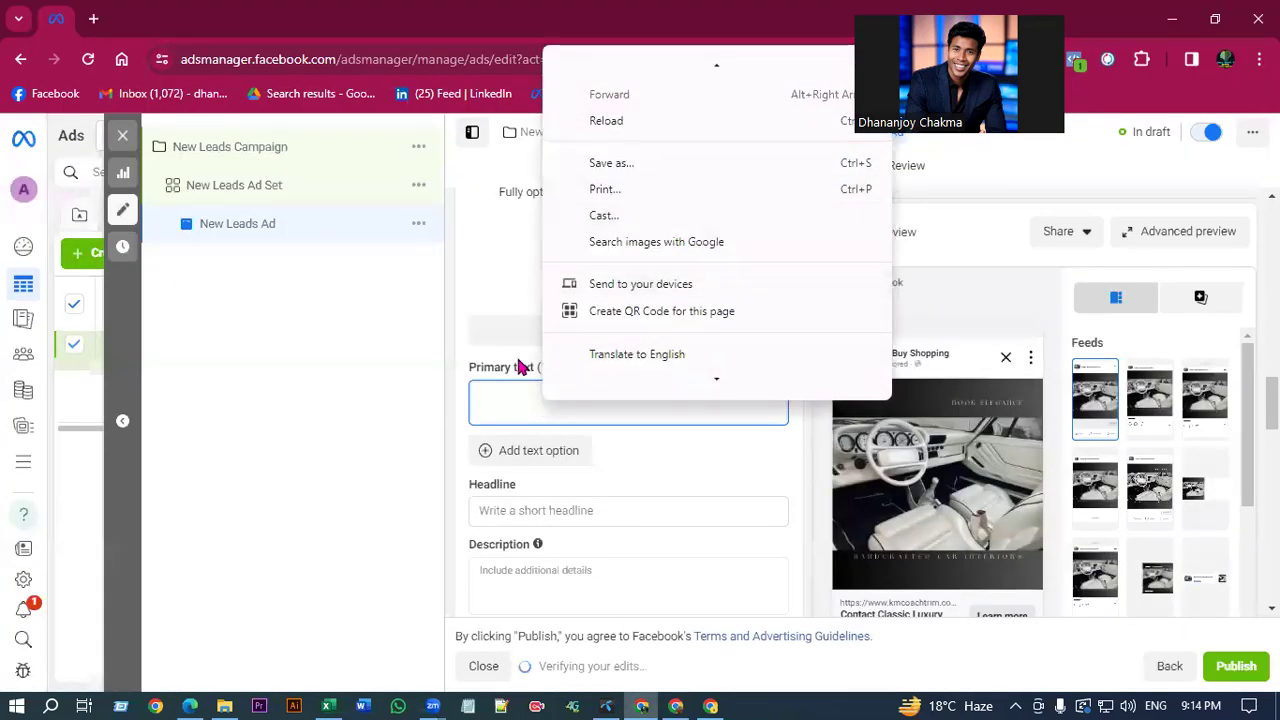
click(509, 414)
key(ctrl+v)
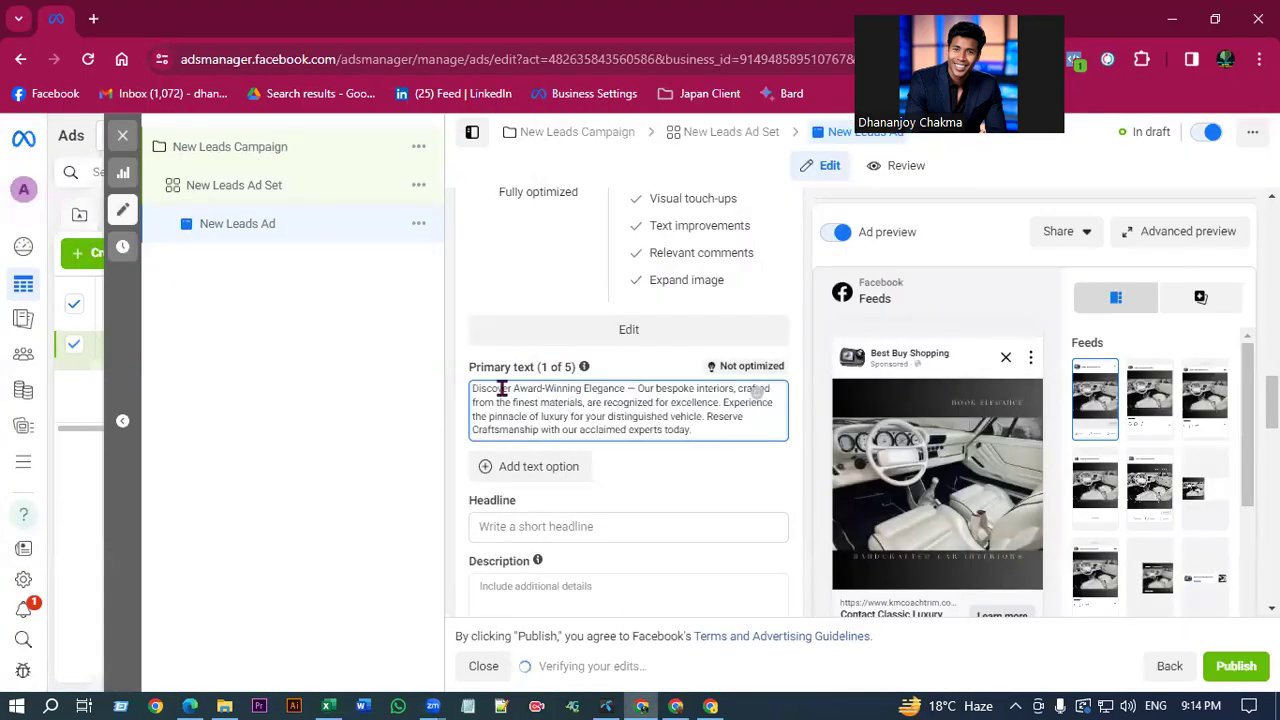
Copy "scover Award" from the primary text and paste it as the ad's headline.
drag(539, 385, 484, 388)
key(ctrl+c)
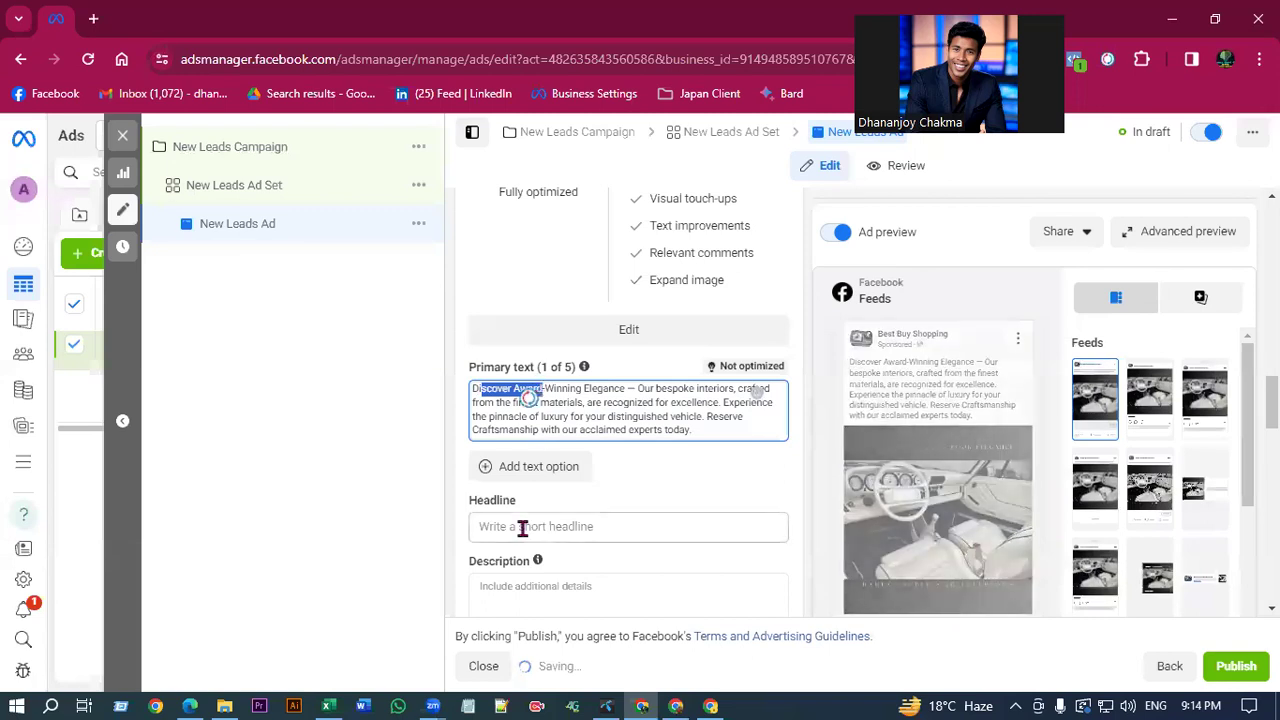
click(508, 526)
key(ctrl+v)
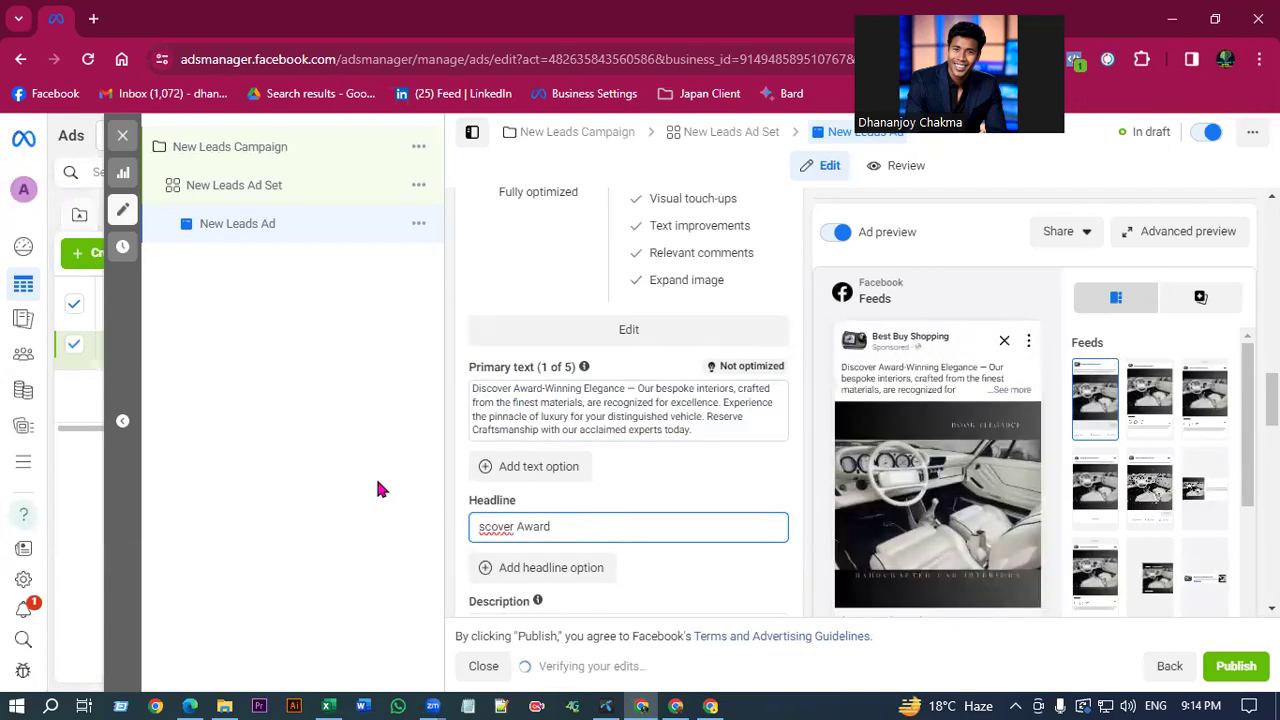
Look through the ad's available call-to-action options and keep Learn more selected.
scroll(670, 445, down, 5)
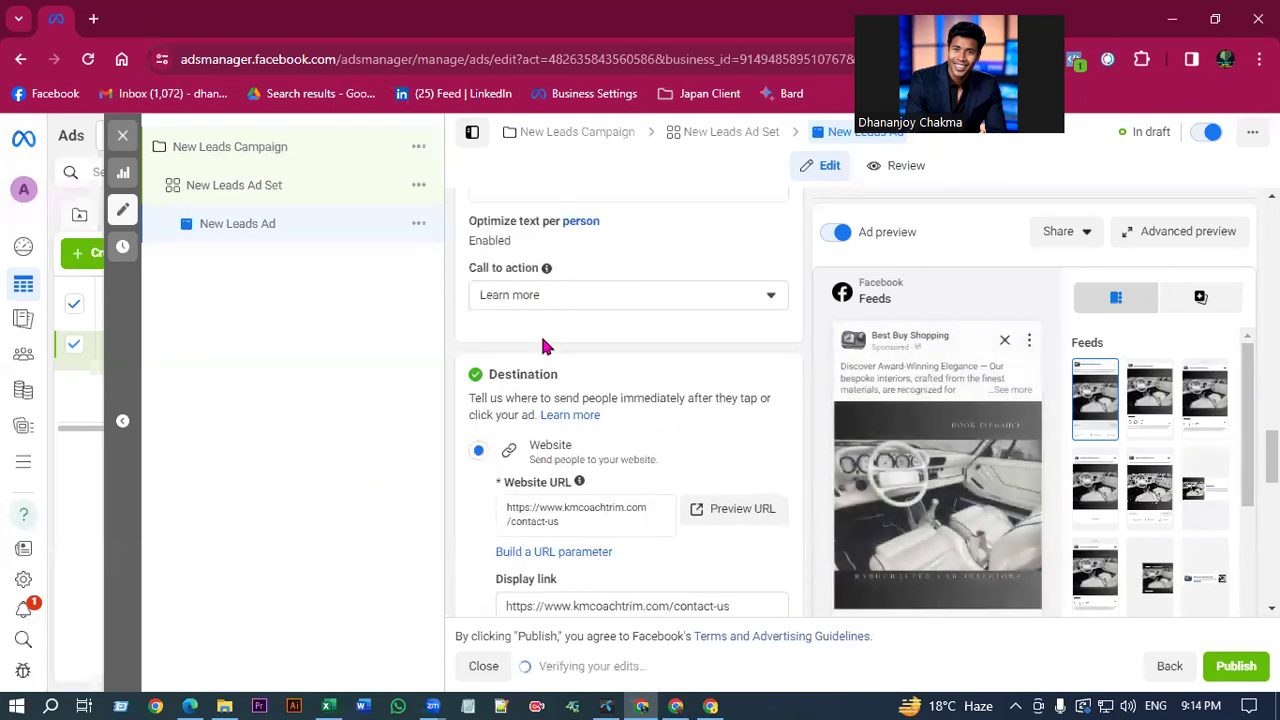
click(542, 294)
scroll(587, 435, down, 5)
scroll(587, 435, up, 3)
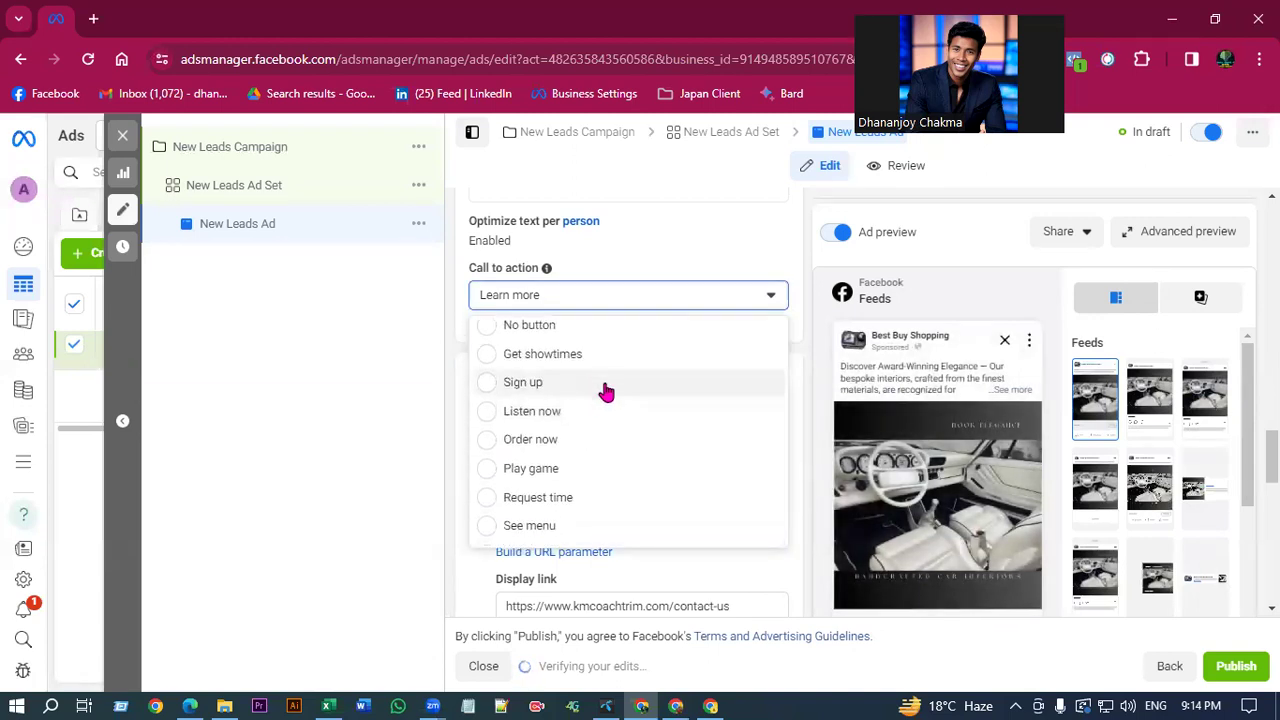
scroll(605, 392, down, 5)
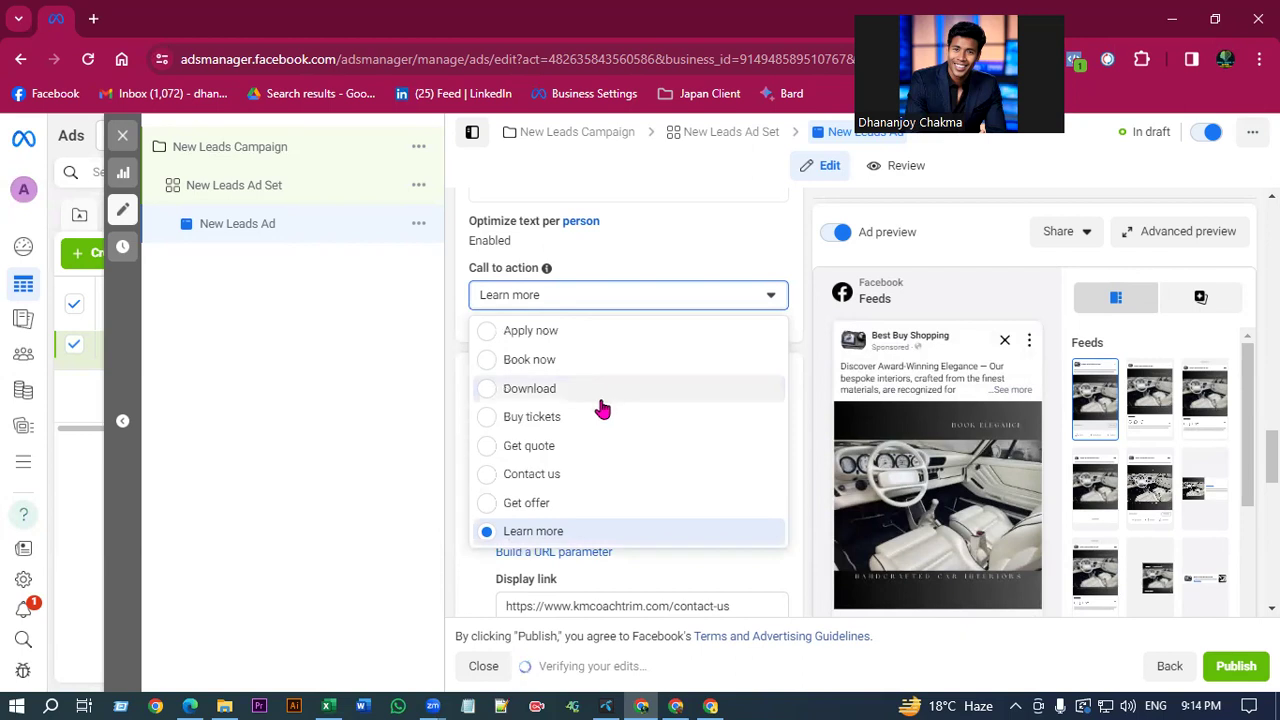
scroll(593, 497, up, 3)
scroll(595, 494, up, 5)
click(452, 420)
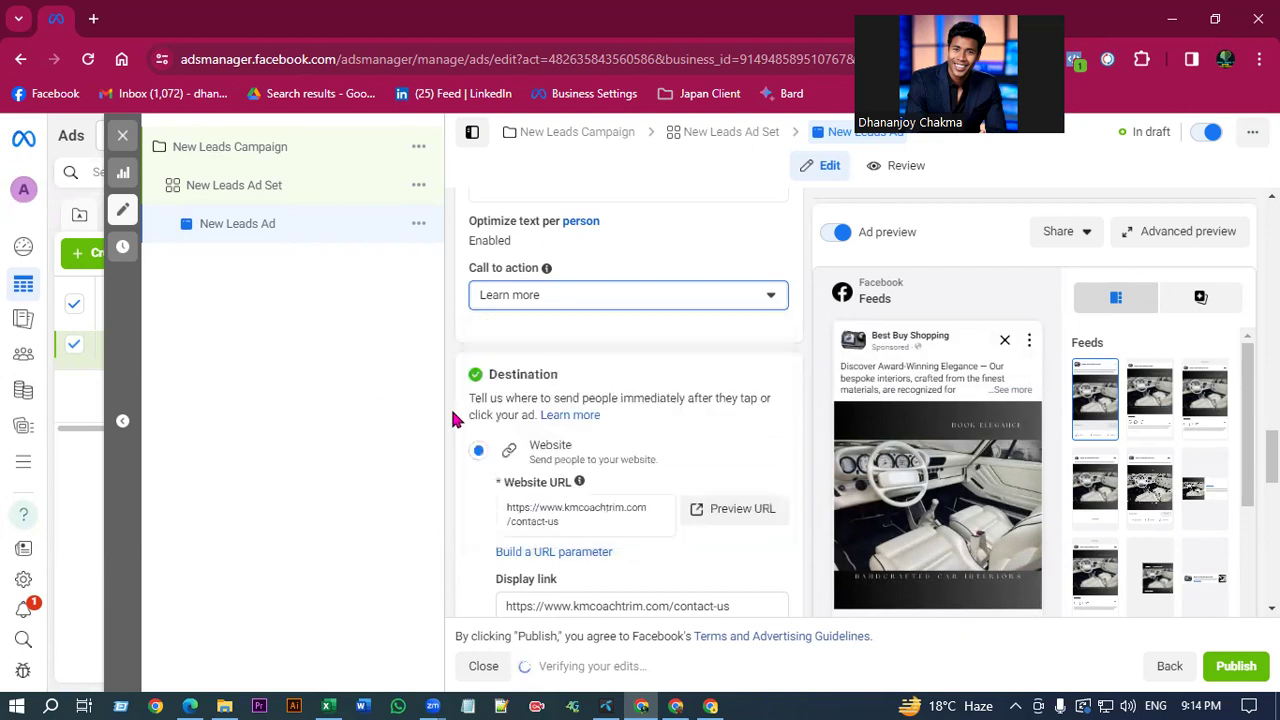
click(571, 296)
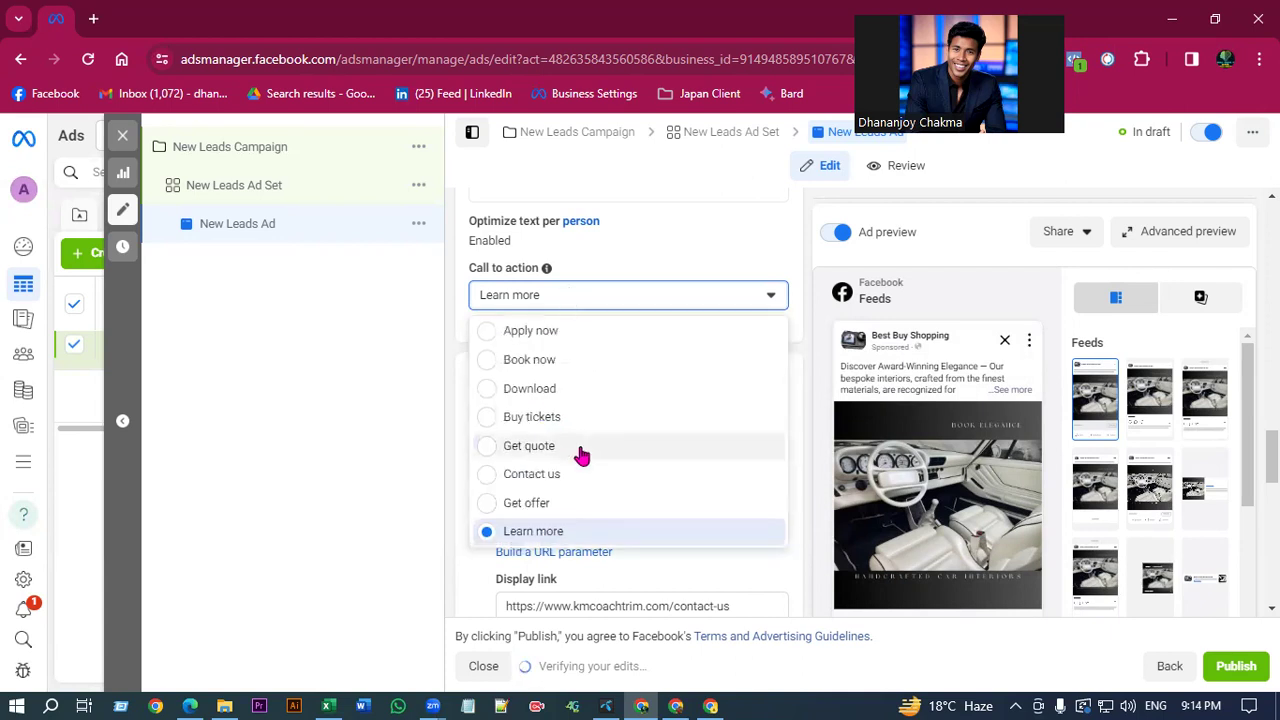
click(563, 533)
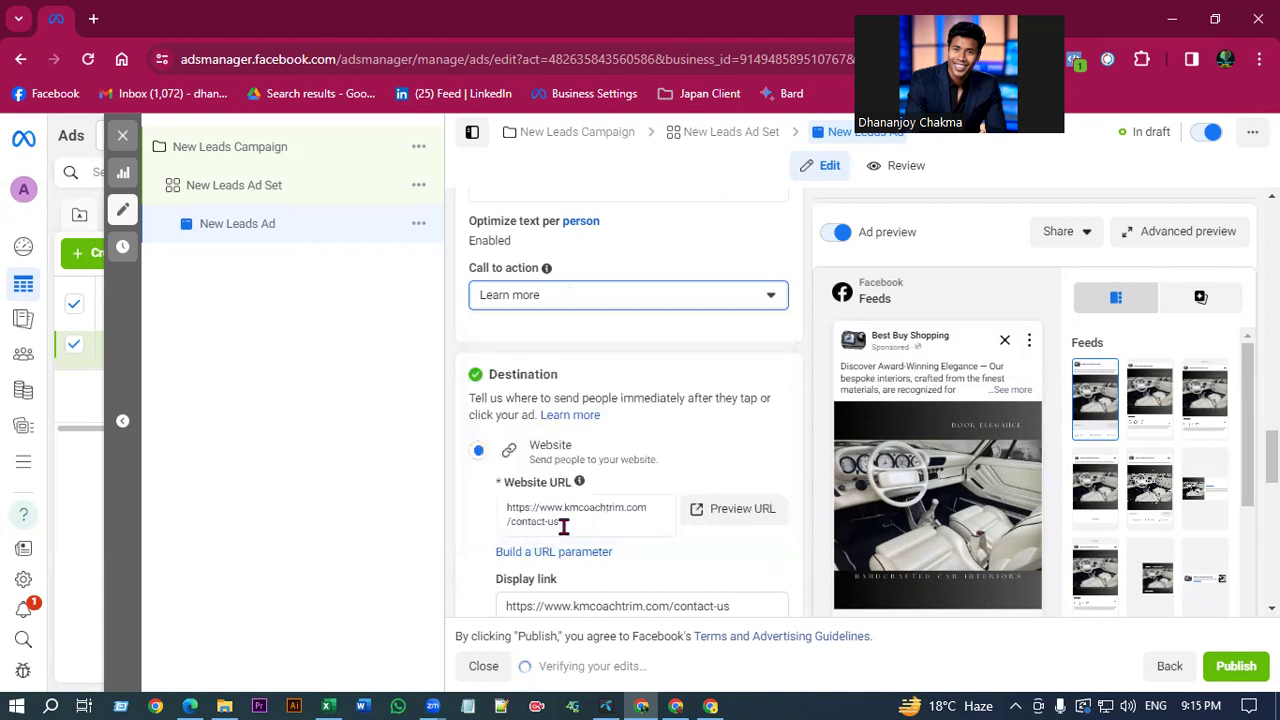
Preview the ad's website URL, examine the contact form on the kmcoachtrim.com contact-us page, and return to the ad editor.
click(730, 508)
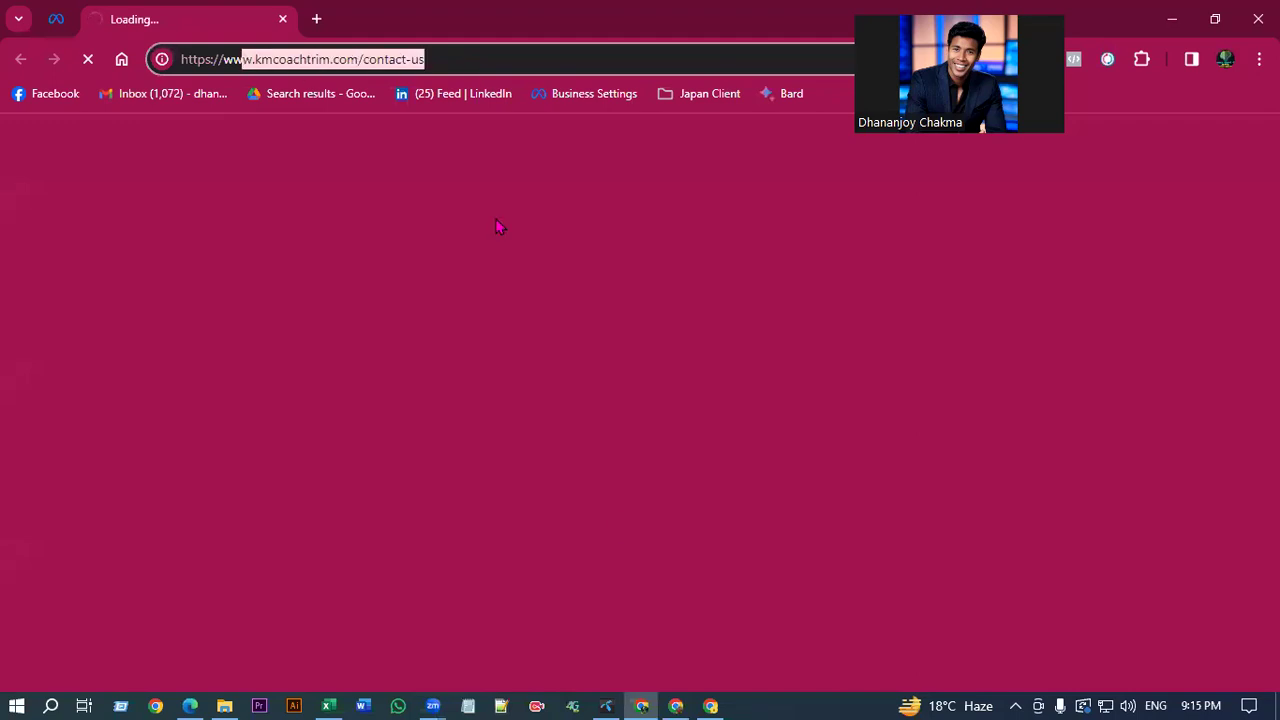
click(709, 705)
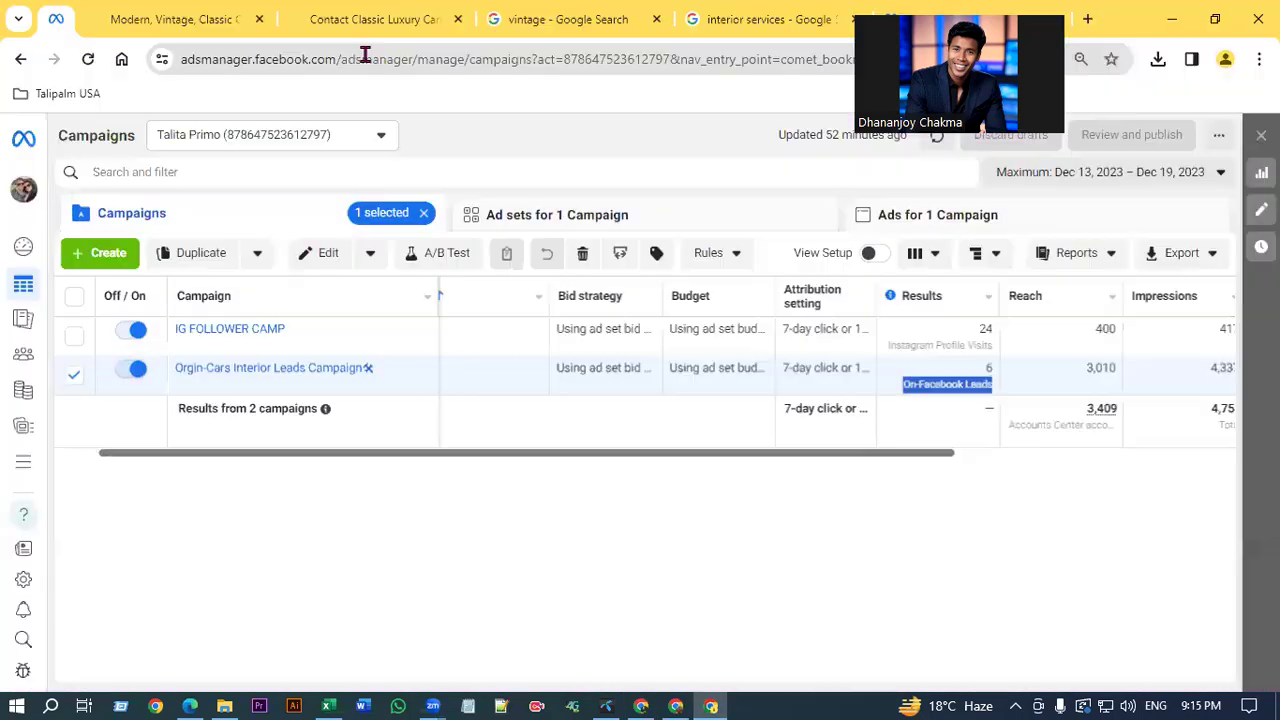
key(ctrl+Tab)
key(ctrl+Tab)
scroll(471, 491, down, 4)
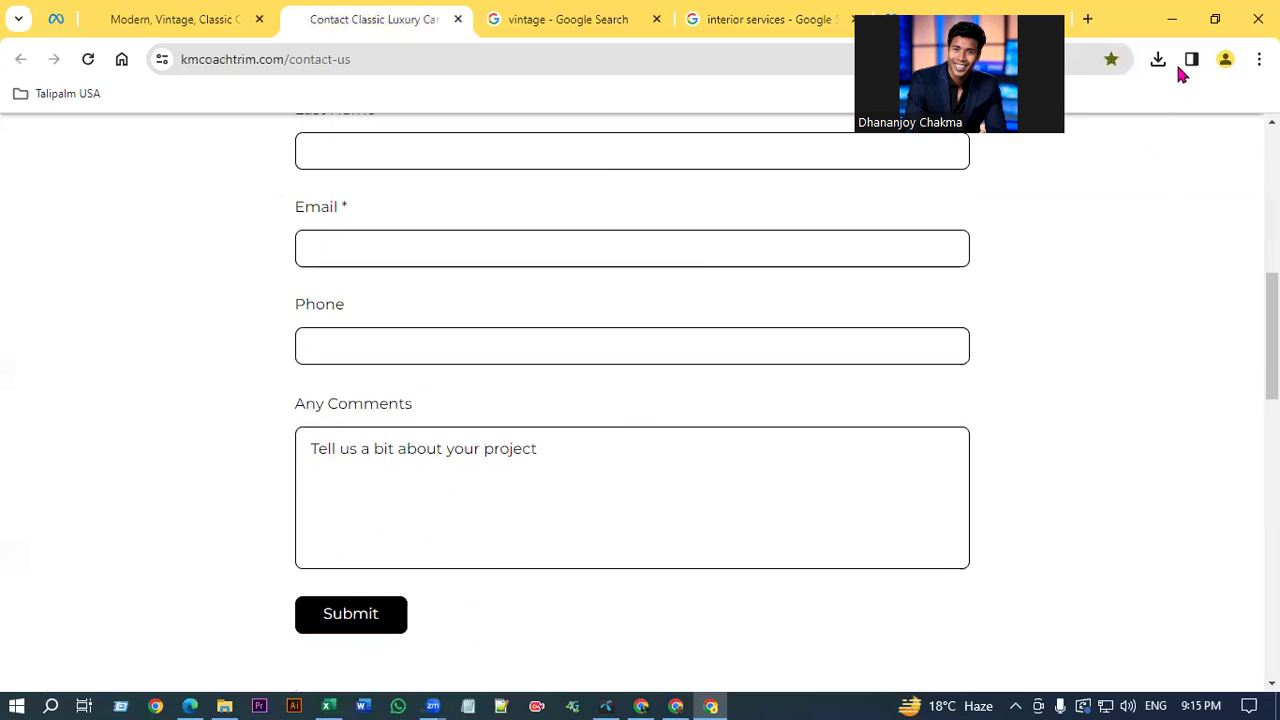
click(1171, 19)
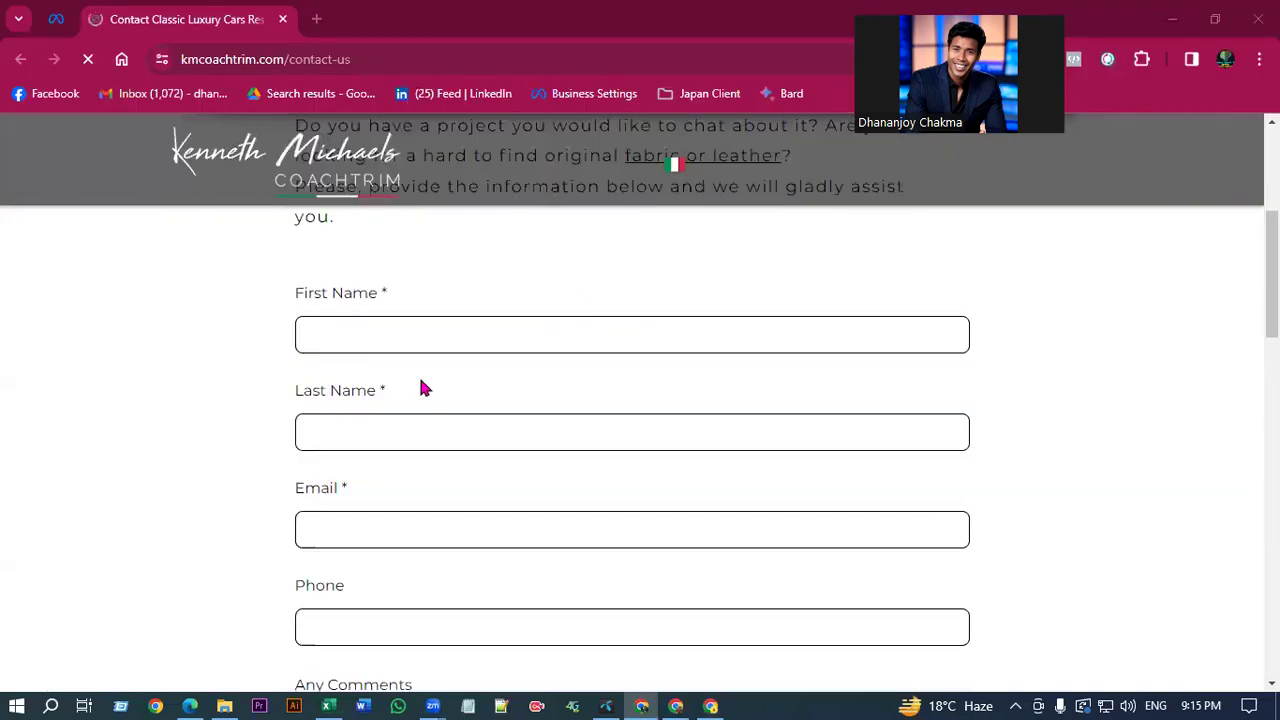
key(alt+Tab)
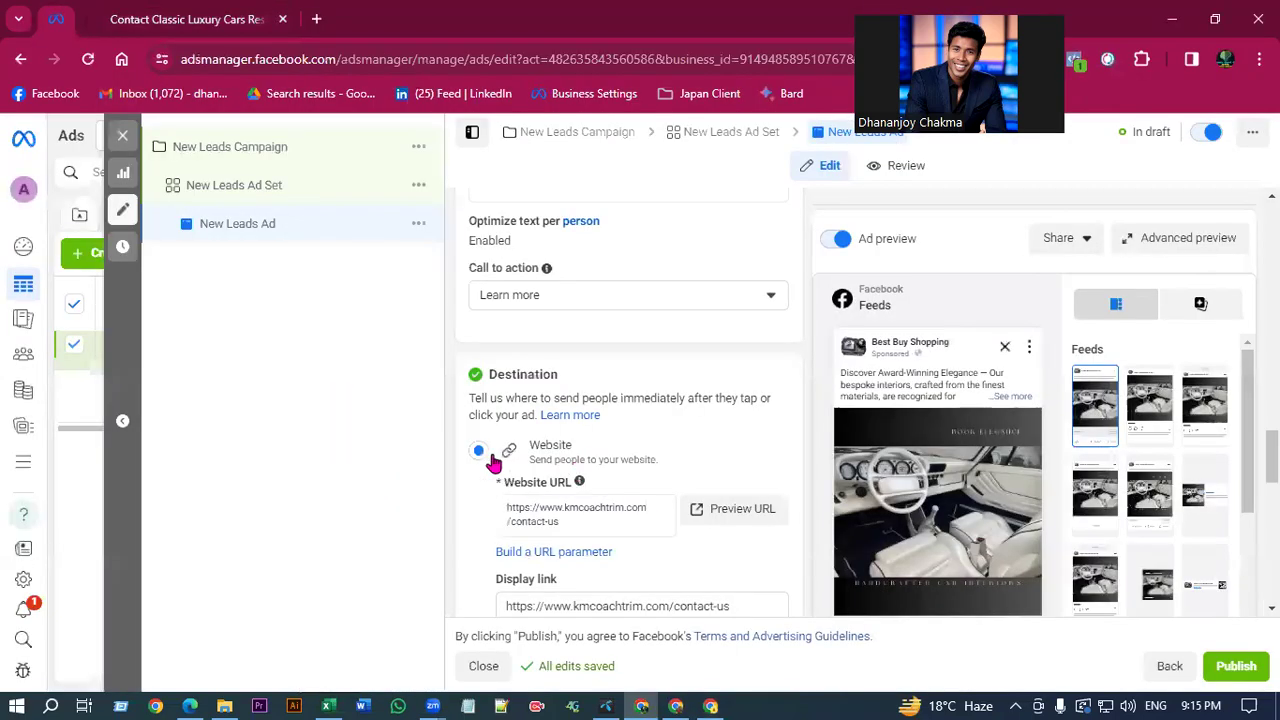
Set the ad's call to action to Sign up.
scroll(645, 487, down, 1)
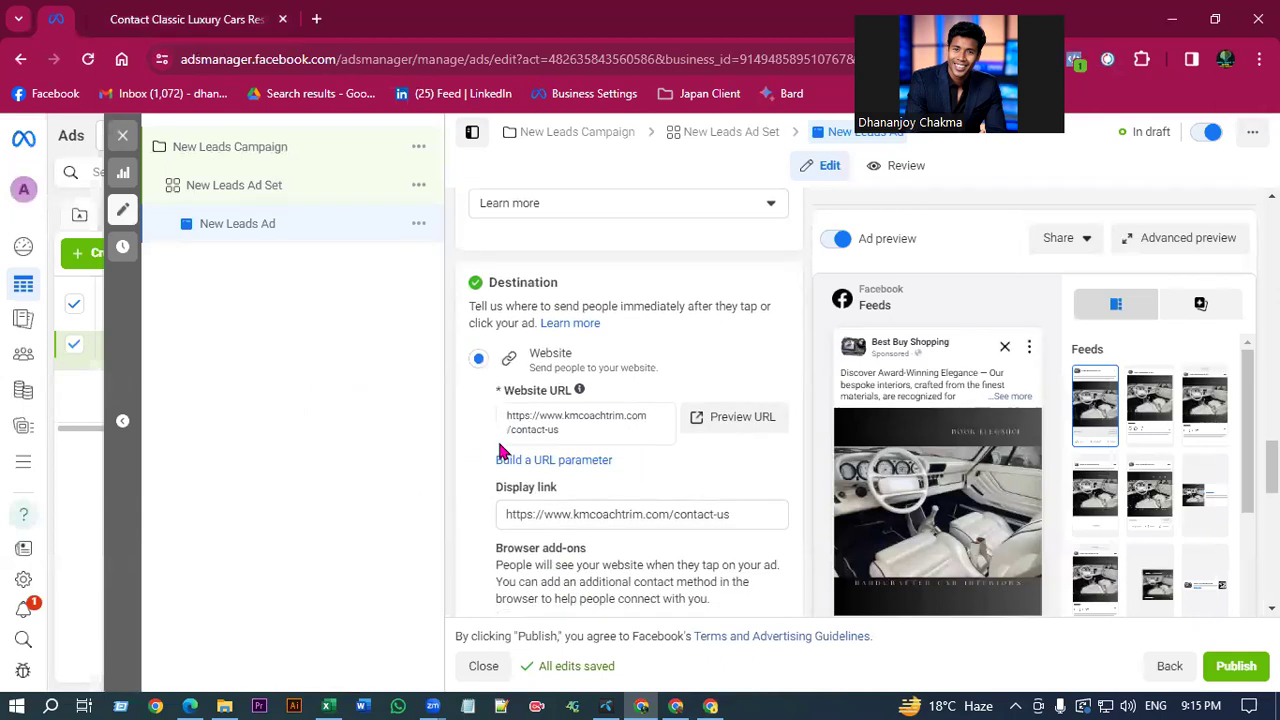
scroll(522, 407, up, 2)
click(548, 390)
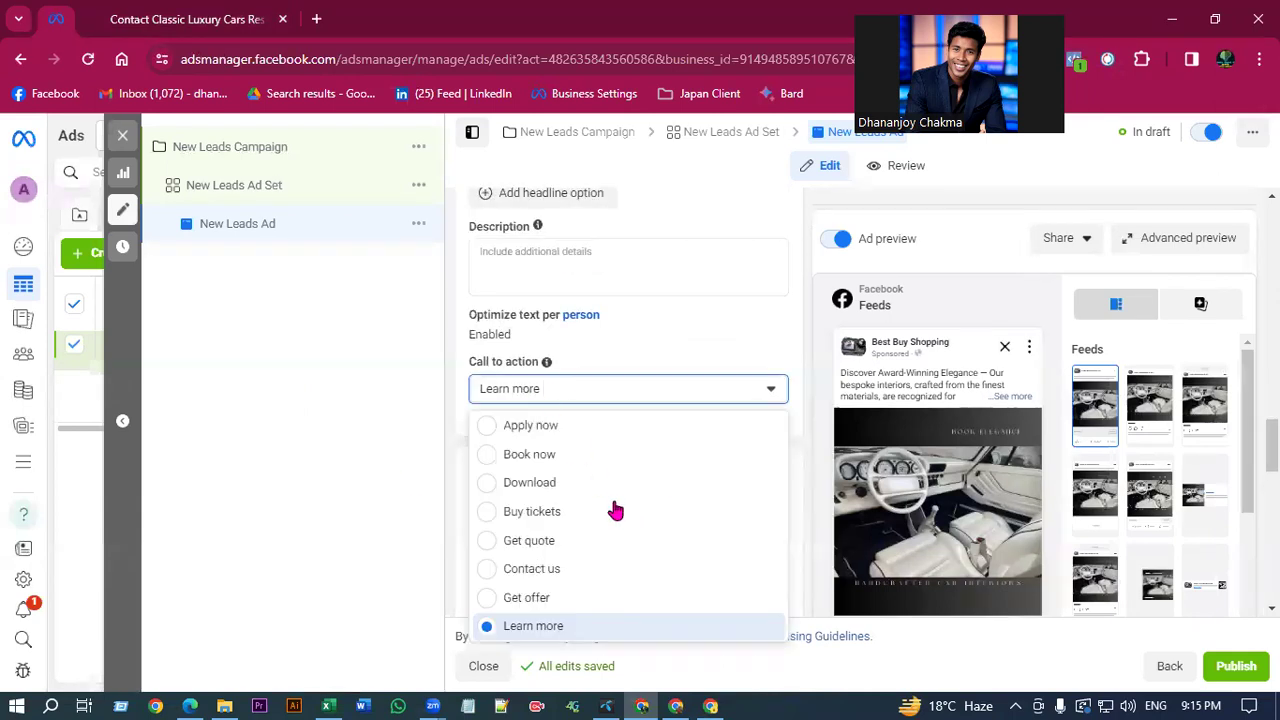
scroll(615, 510, up, 2)
scroll(586, 531, down, 1)
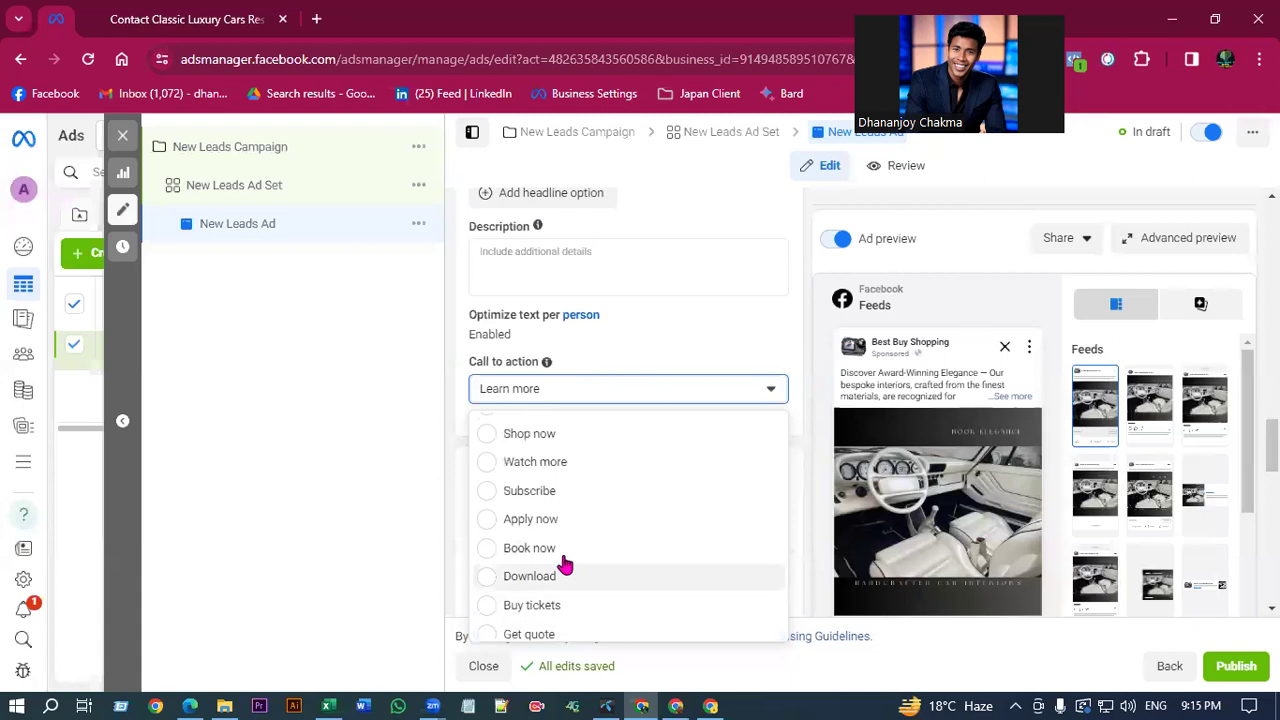
scroll(554, 492, up, 2)
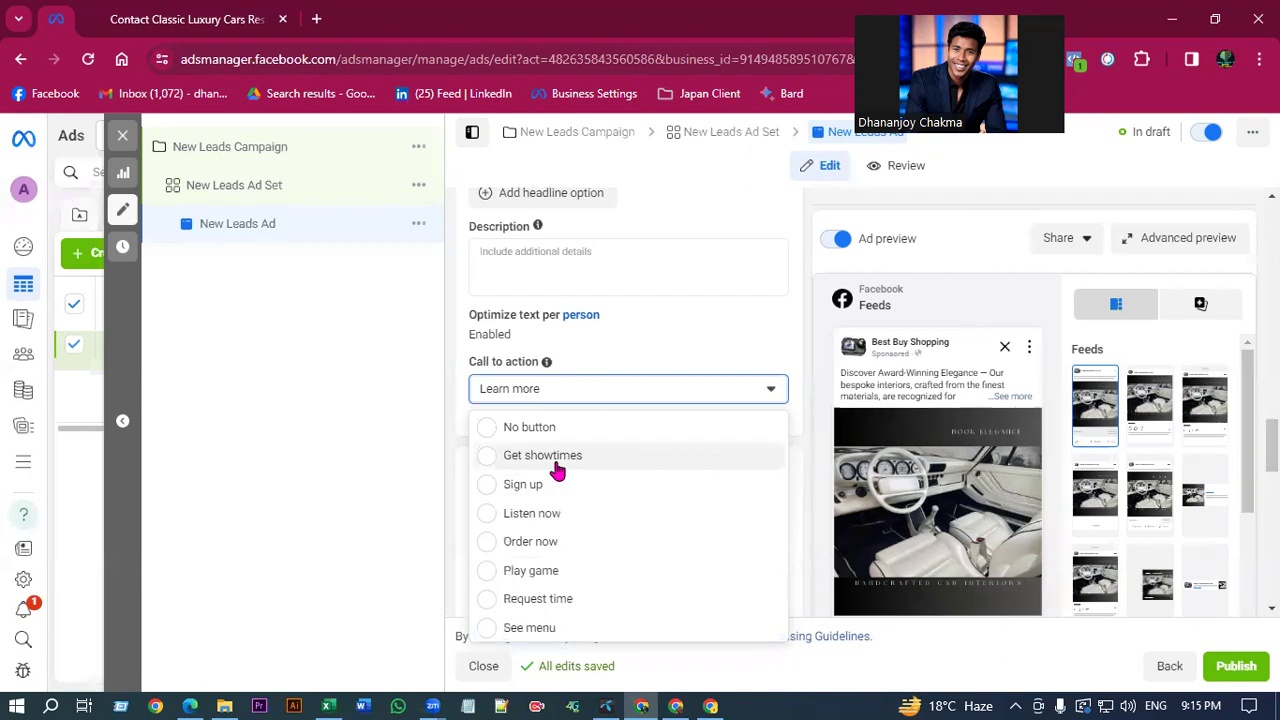
scroll(551, 420, down, 2)
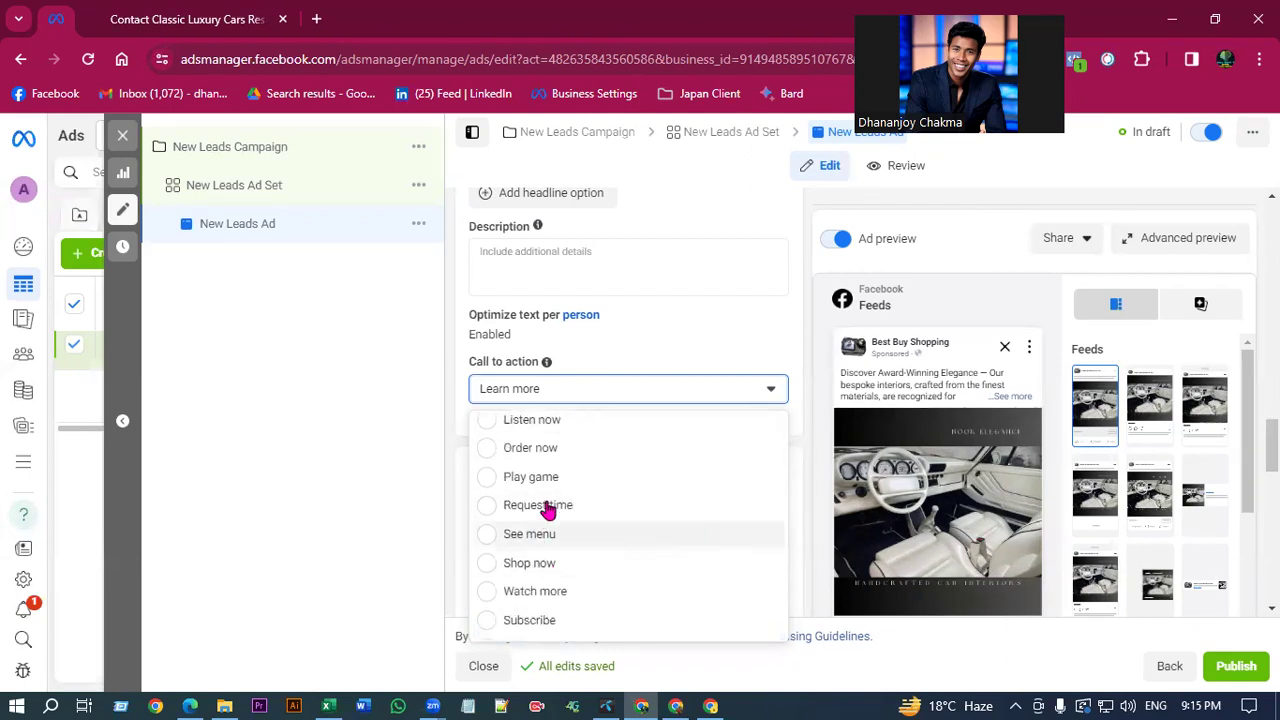
scroll(600, 470, up, 2)
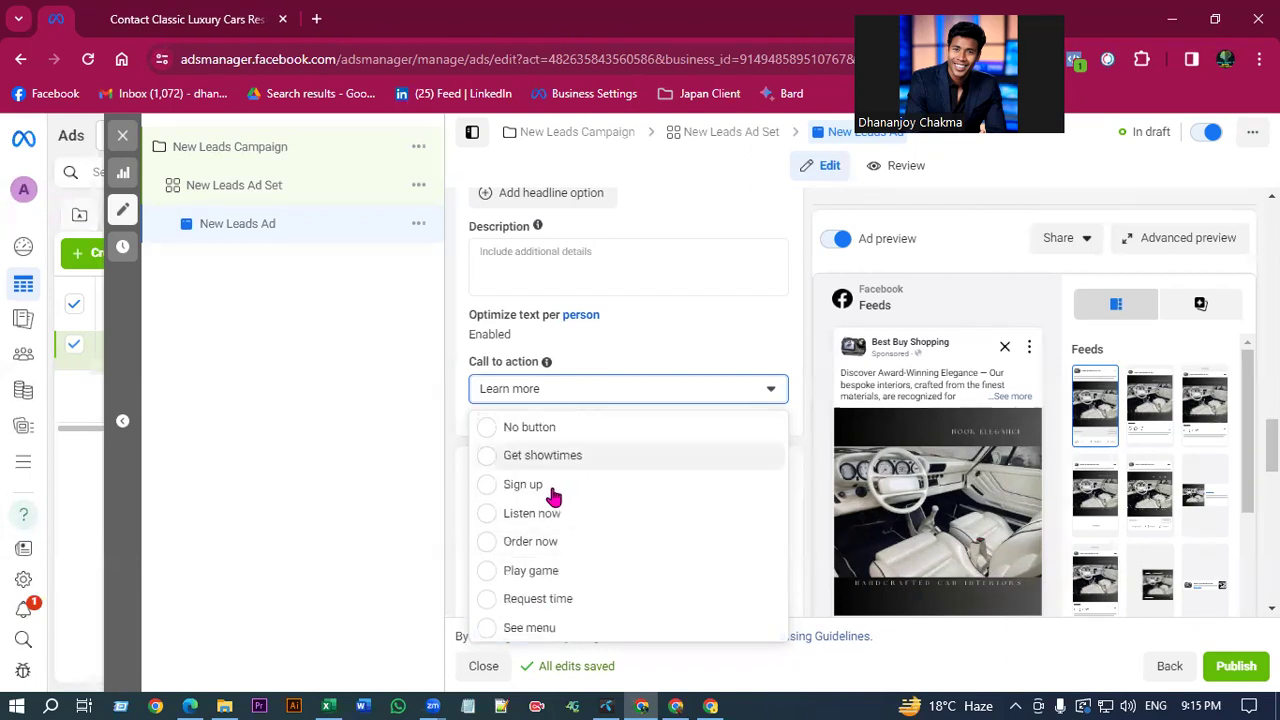
scroll(551, 560, up, 5)
scroll(568, 588, down, 9)
scroll(566, 526, up, 3)
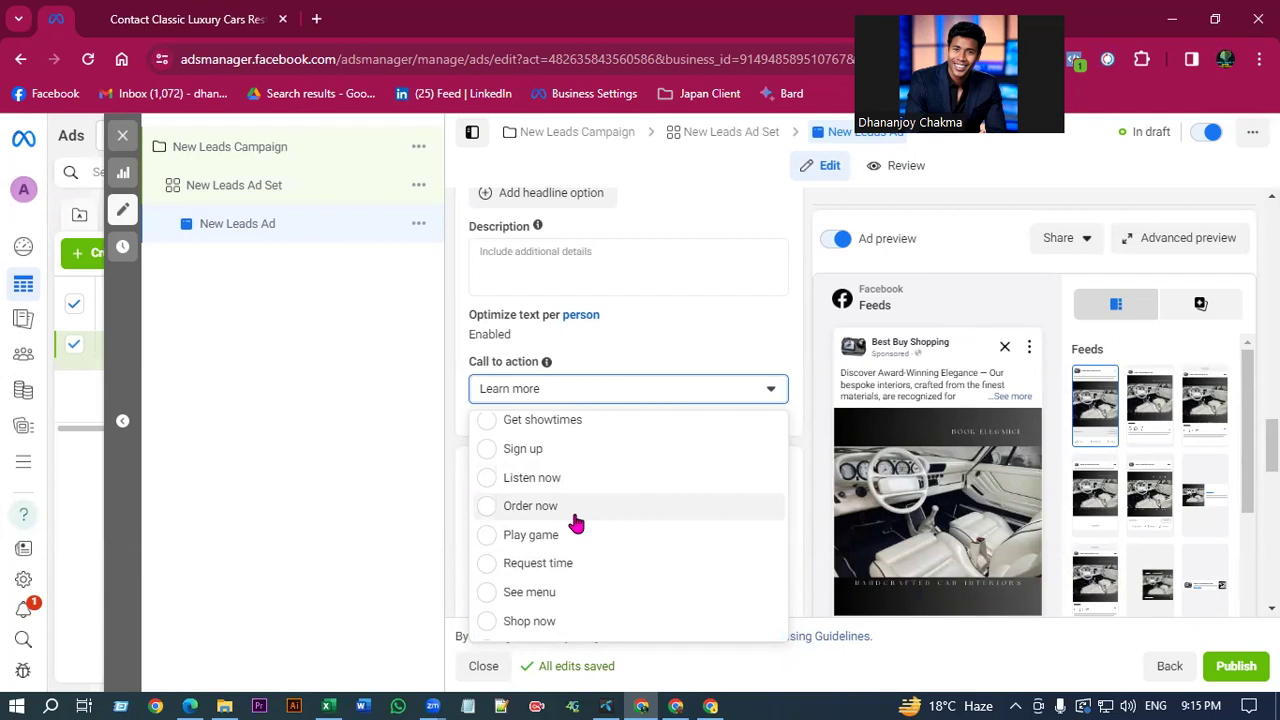
scroll(575, 518, up, 1)
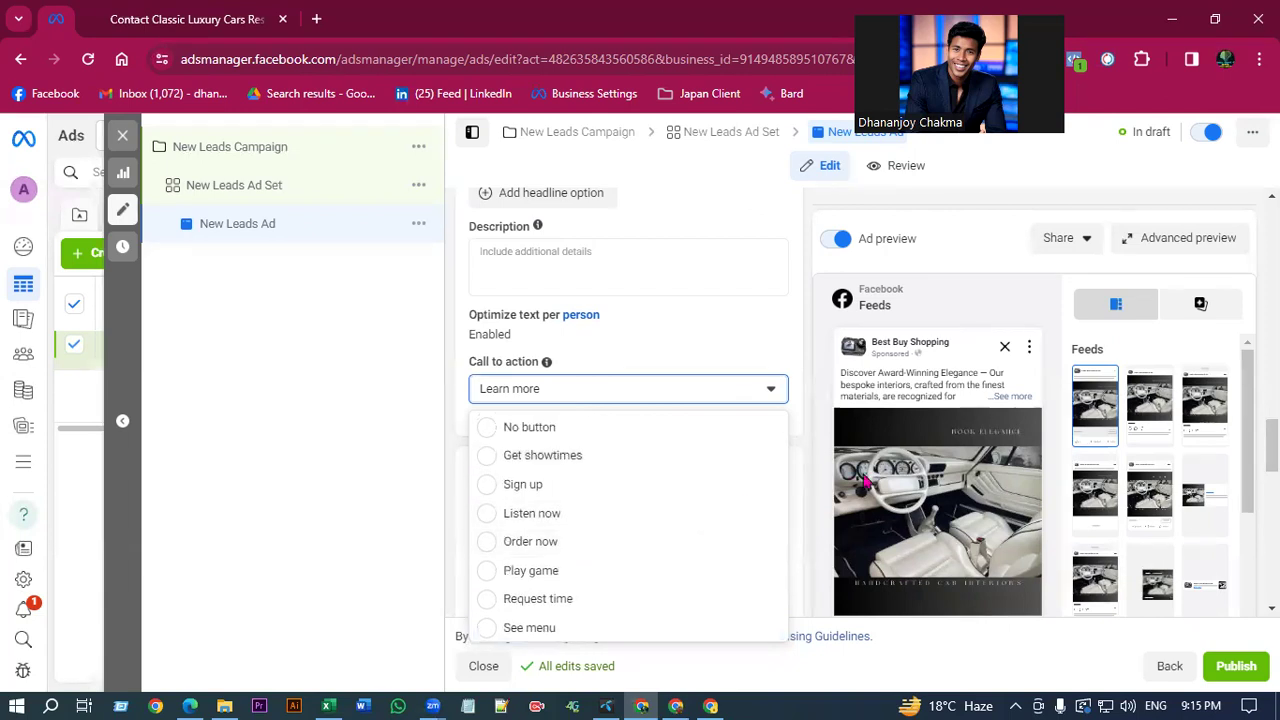
click(556, 490)
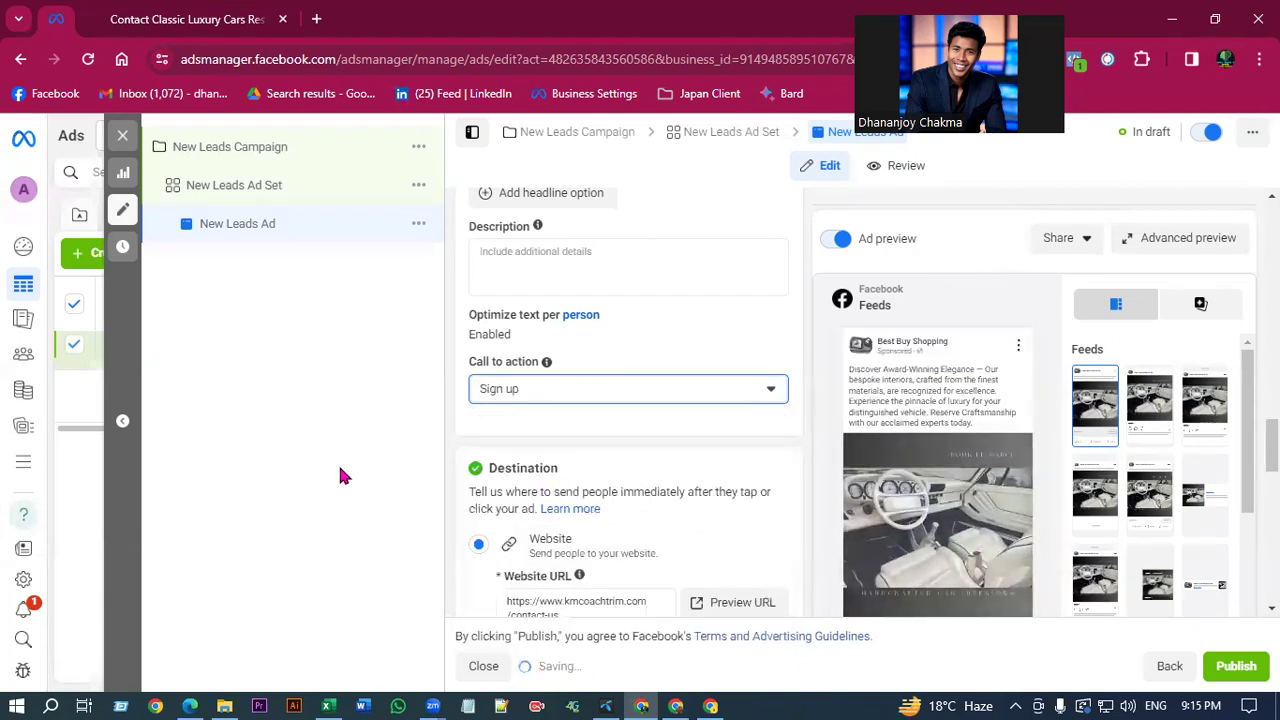
Examine the ad's Destination, browser add-ons, Languages and Tracking settings.
scroll(600, 500, down, 2)
scroll(595, 440, down, 1)
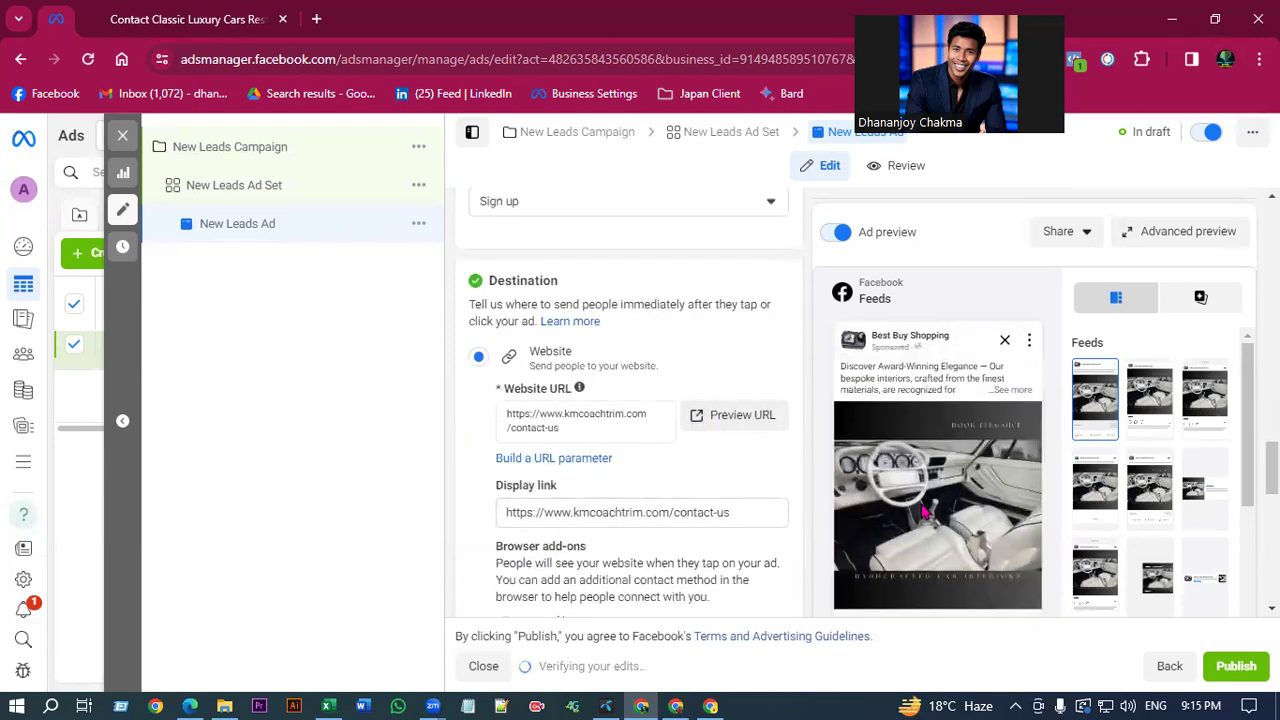
scroll(700, 450, down, 5)
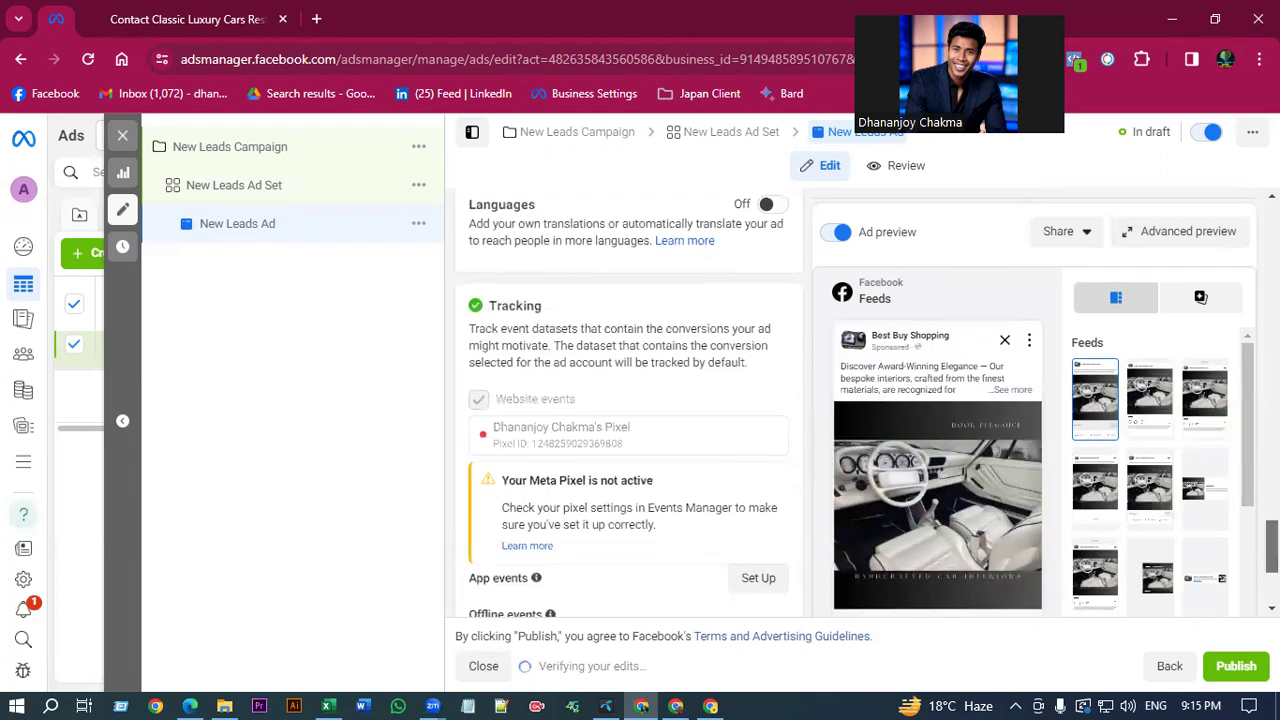
scroll(1030, 470, down, 3)
scroll(580, 440, up, 3)
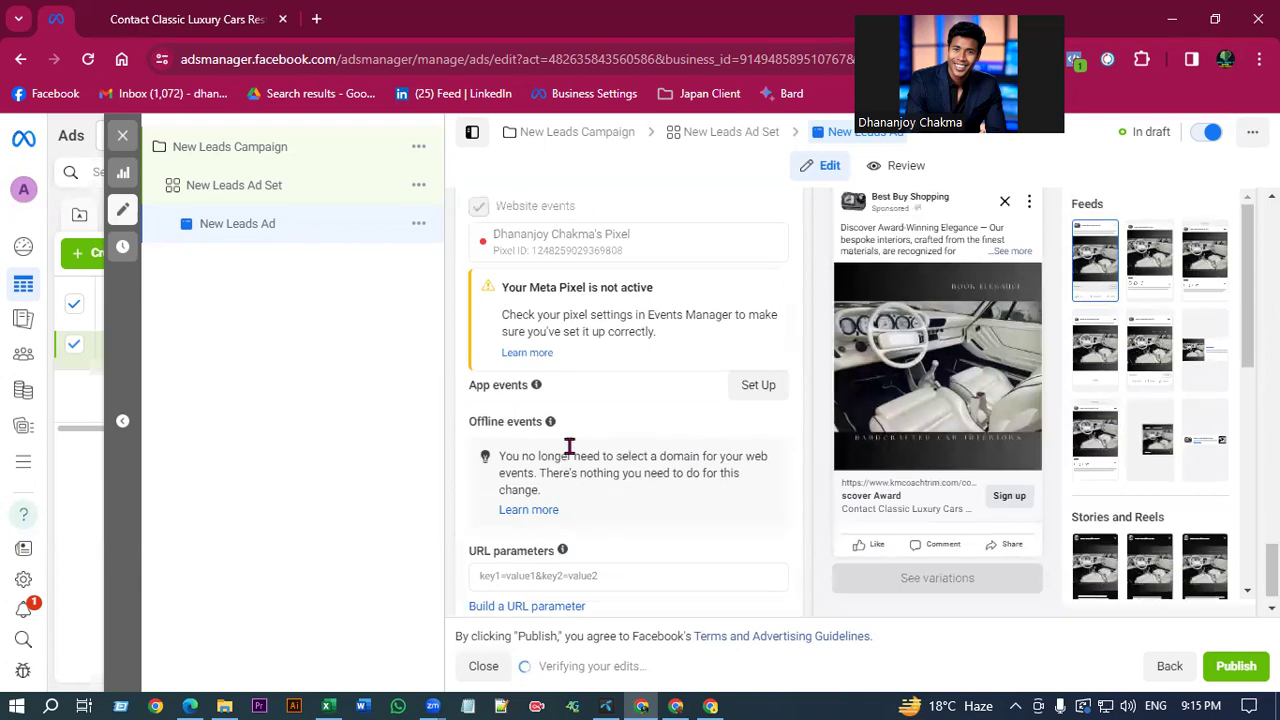
scroll(663, 414, up, 3)
scroll(657, 409, down, 5)
scroll(660, 409, up, 5)
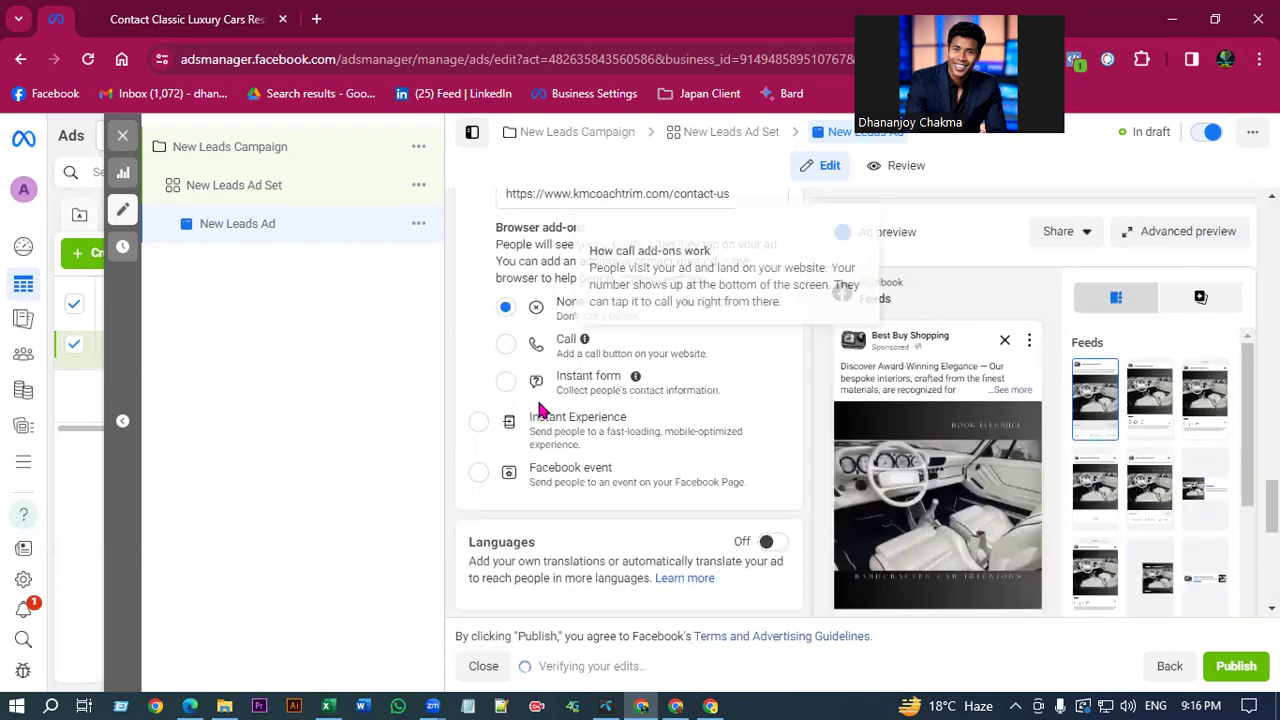
scroll(563, 467, up, 2)
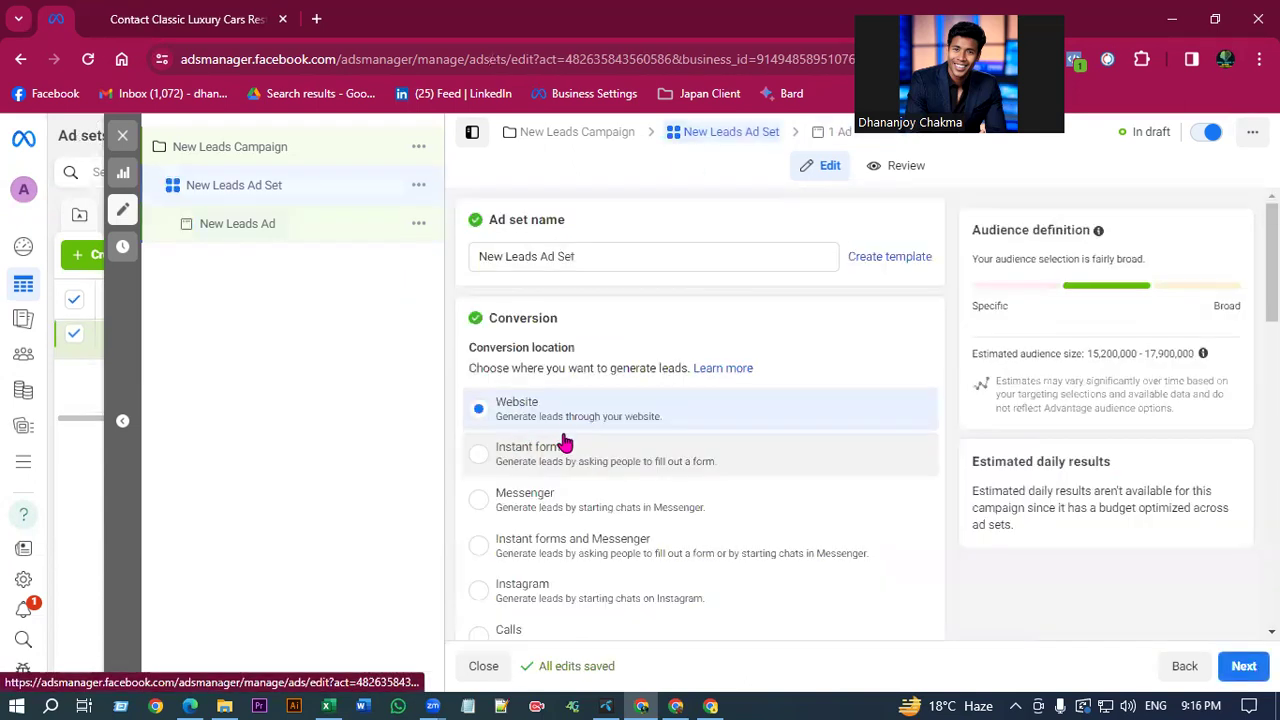
Set the New Leads Ad Set's conversion location to Instagram.
scroll(563, 443, down, 1)
scroll(723, 480, down, 1)
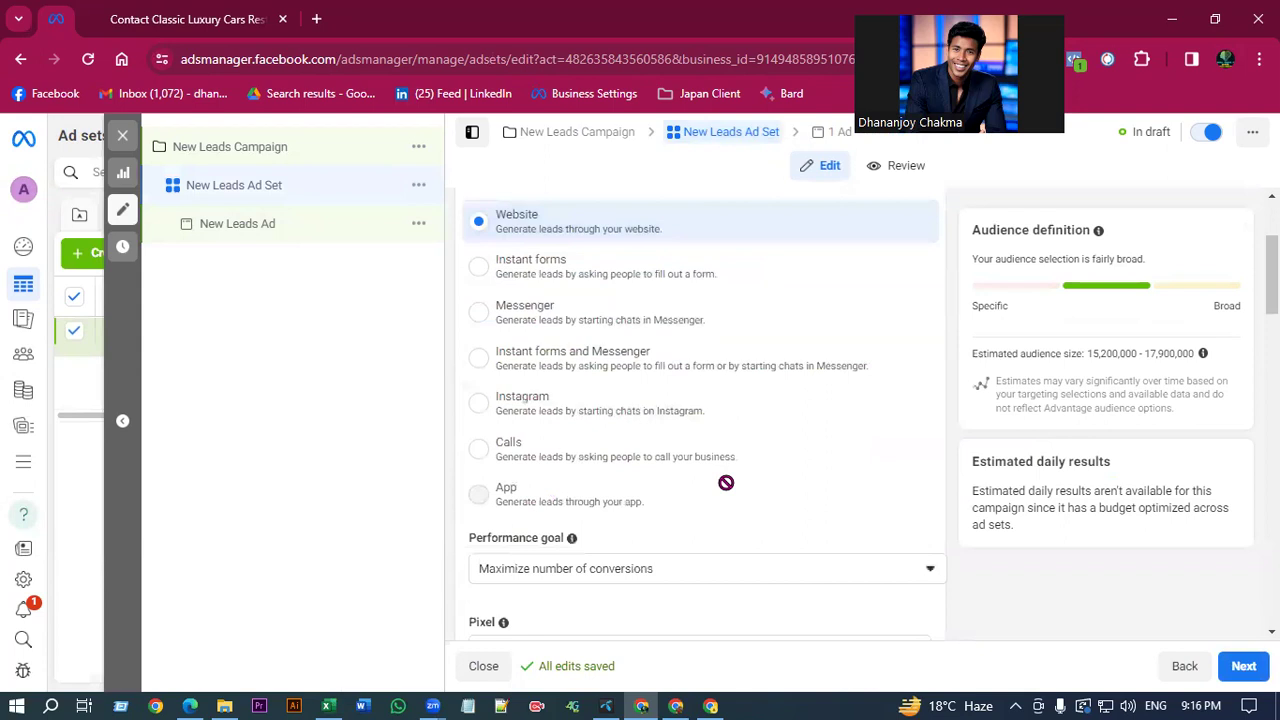
click(551, 409)
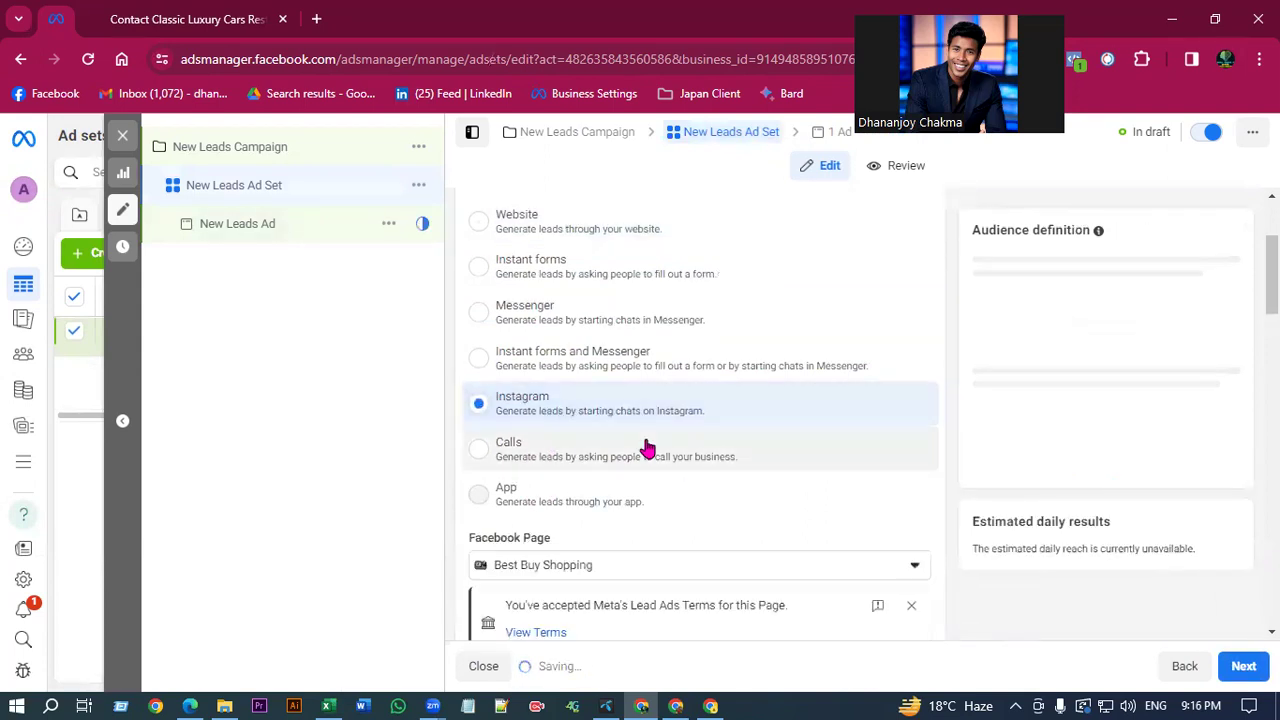
scroll(634, 374, down, 4)
scroll(556, 338, up, 5)
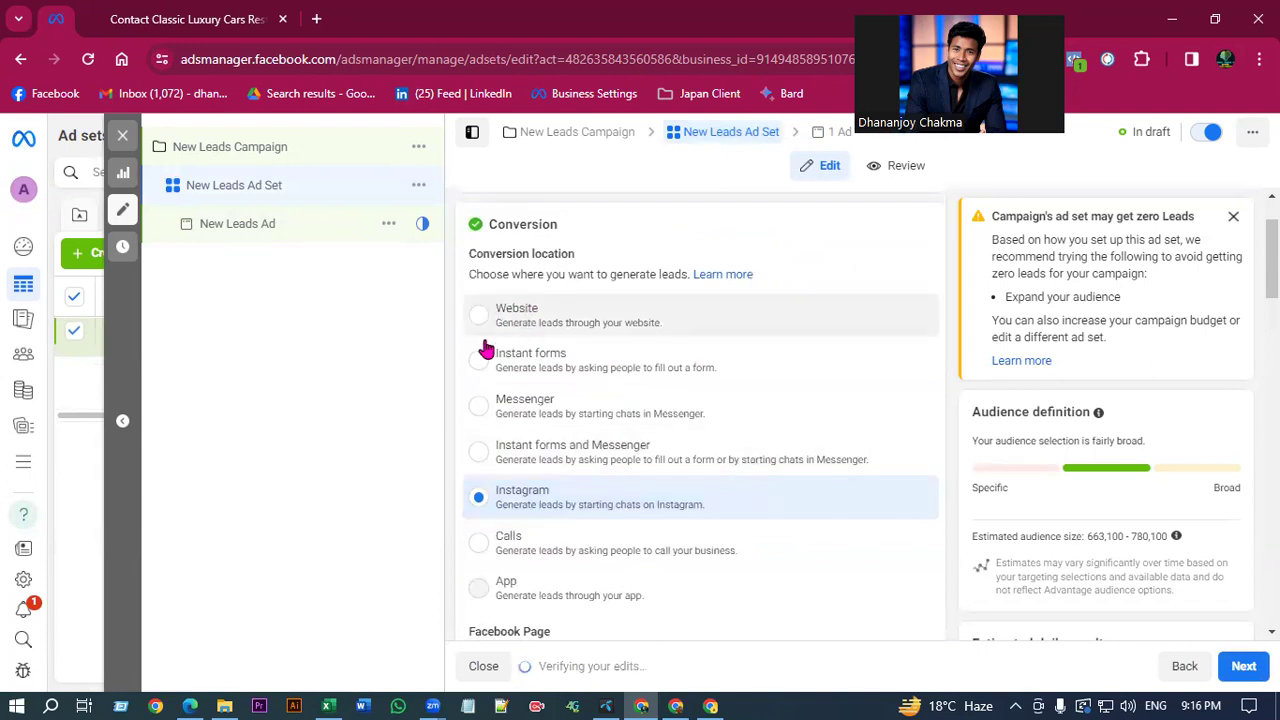
scroll(578, 370, up, 1)
Open the New Leads Ad and set its call to action to Book now.
click(826, 137)
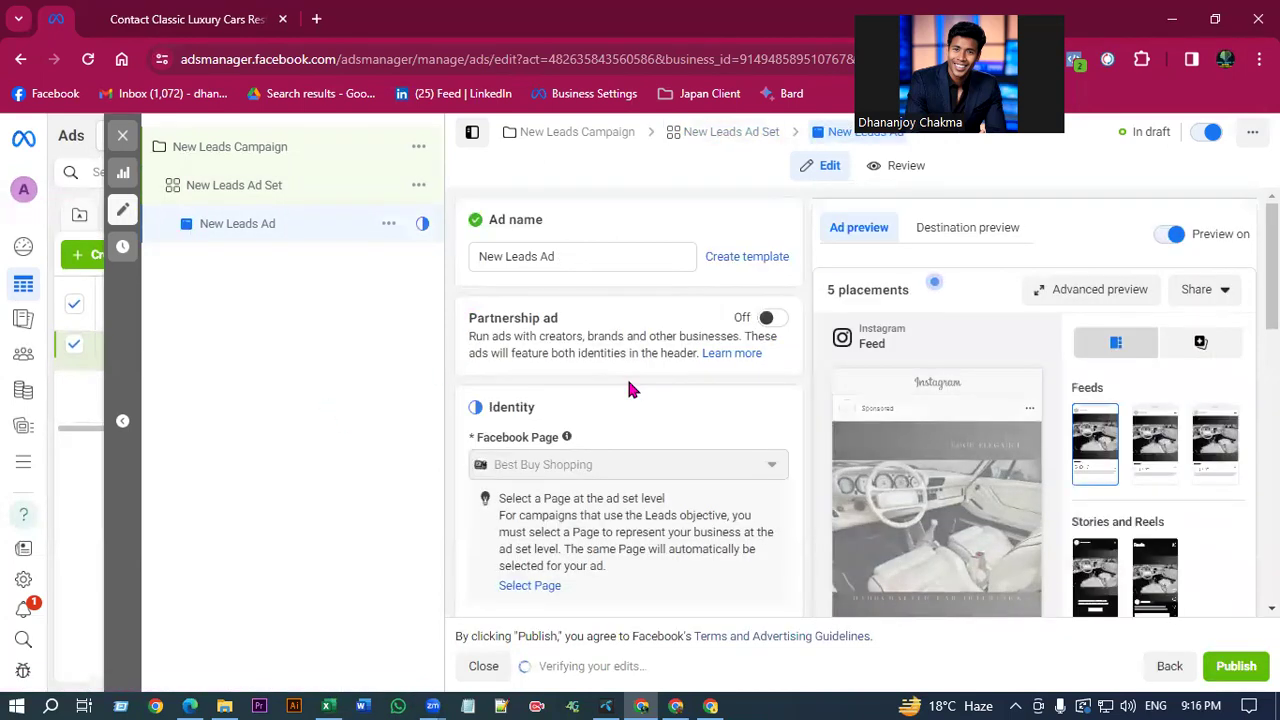
scroll(625, 362, down, 3)
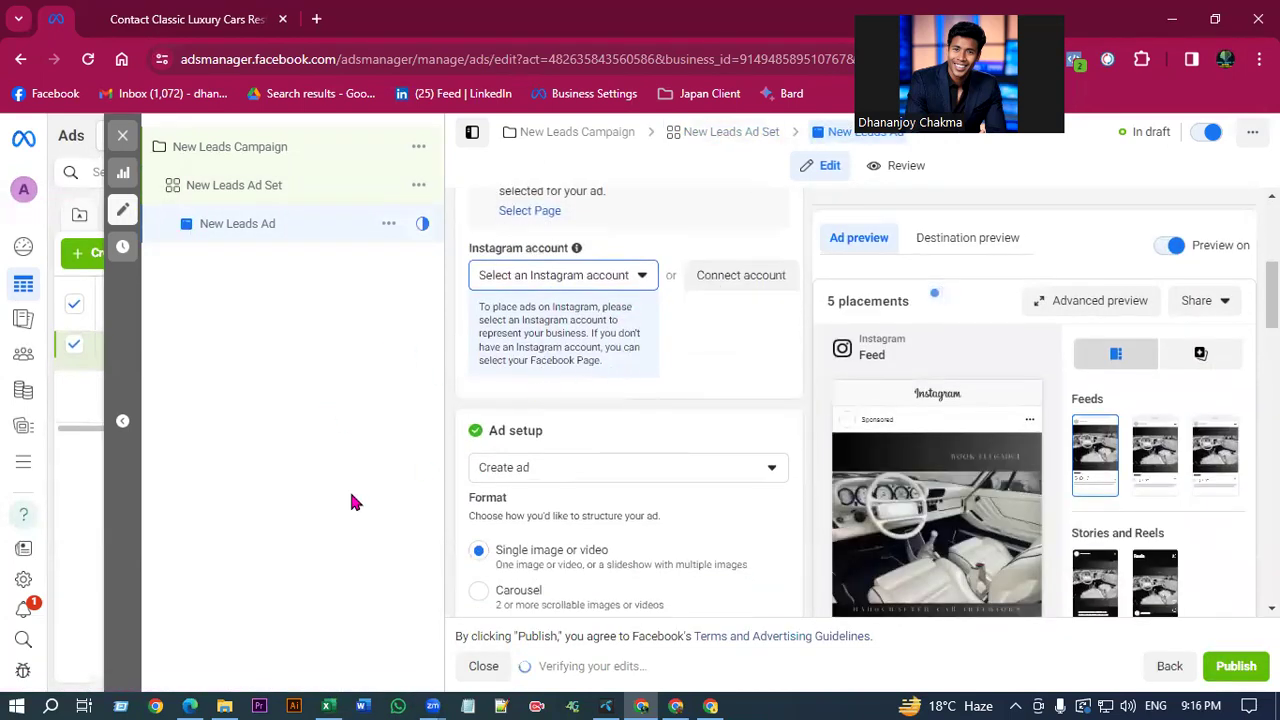
click(602, 287)
click(274, 354)
scroll(700, 514, down, 2)
scroll(703, 513, down, 4)
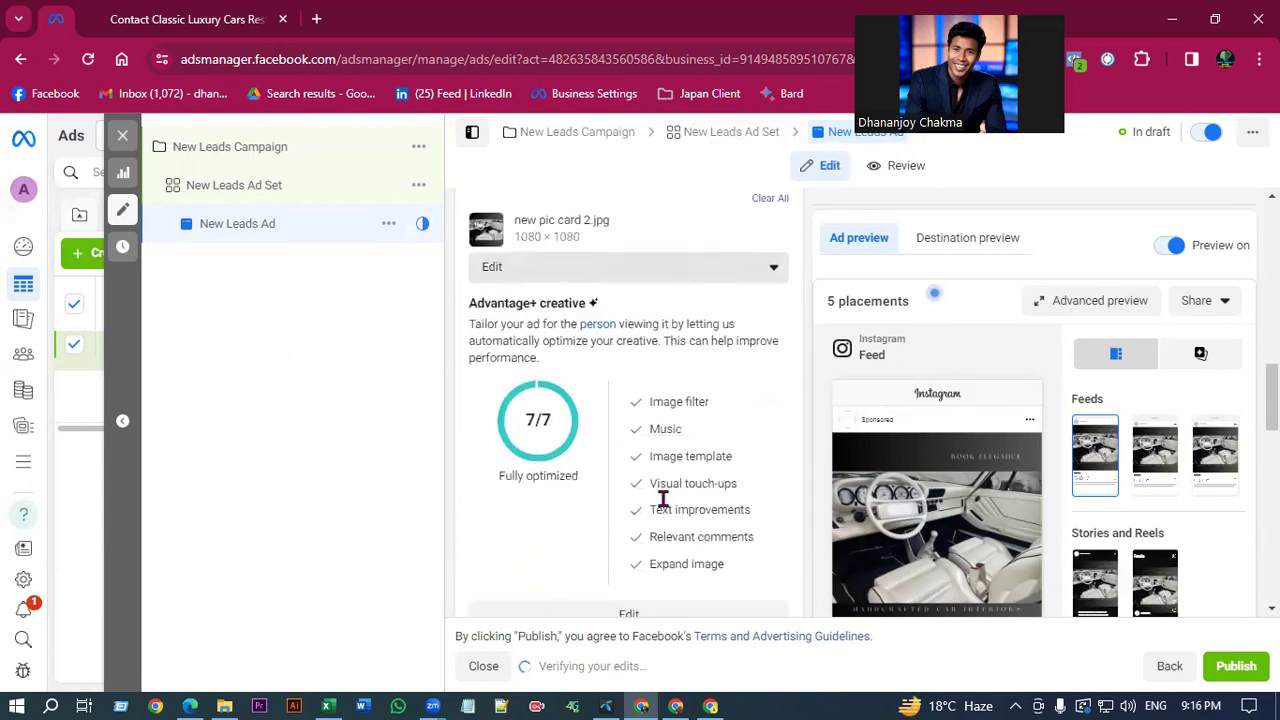
scroll(533, 545, down, 3)
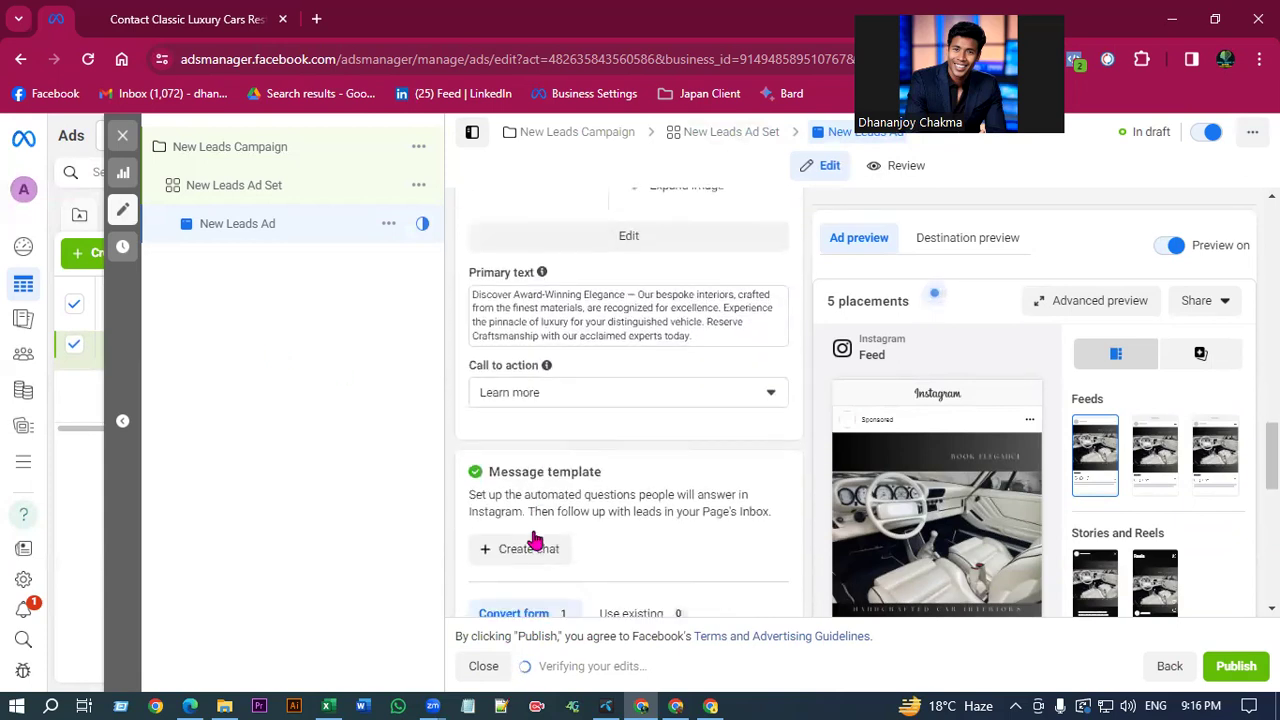
click(570, 395)
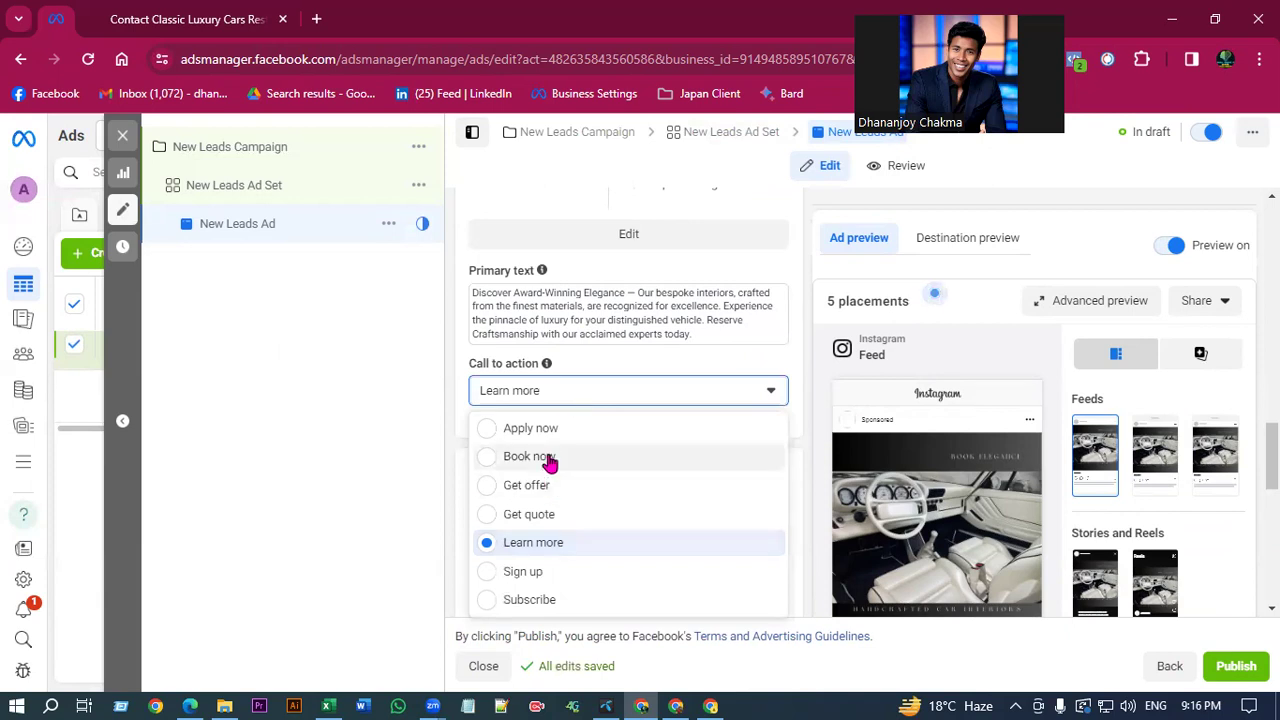
click(530, 456)
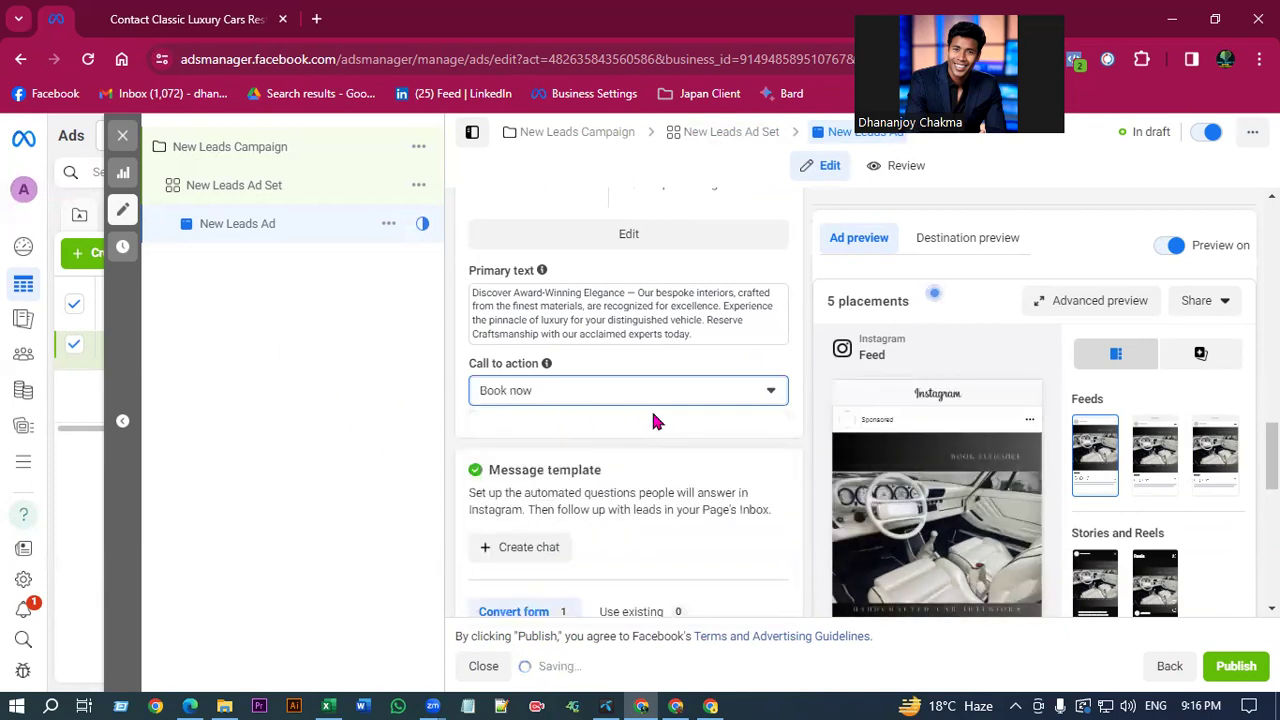
Examine the ad's Instagram message template and tracking sections, and return to the New Leads Ad Set.
scroll(651, 410, down, 2)
scroll(651, 425, down, 1)
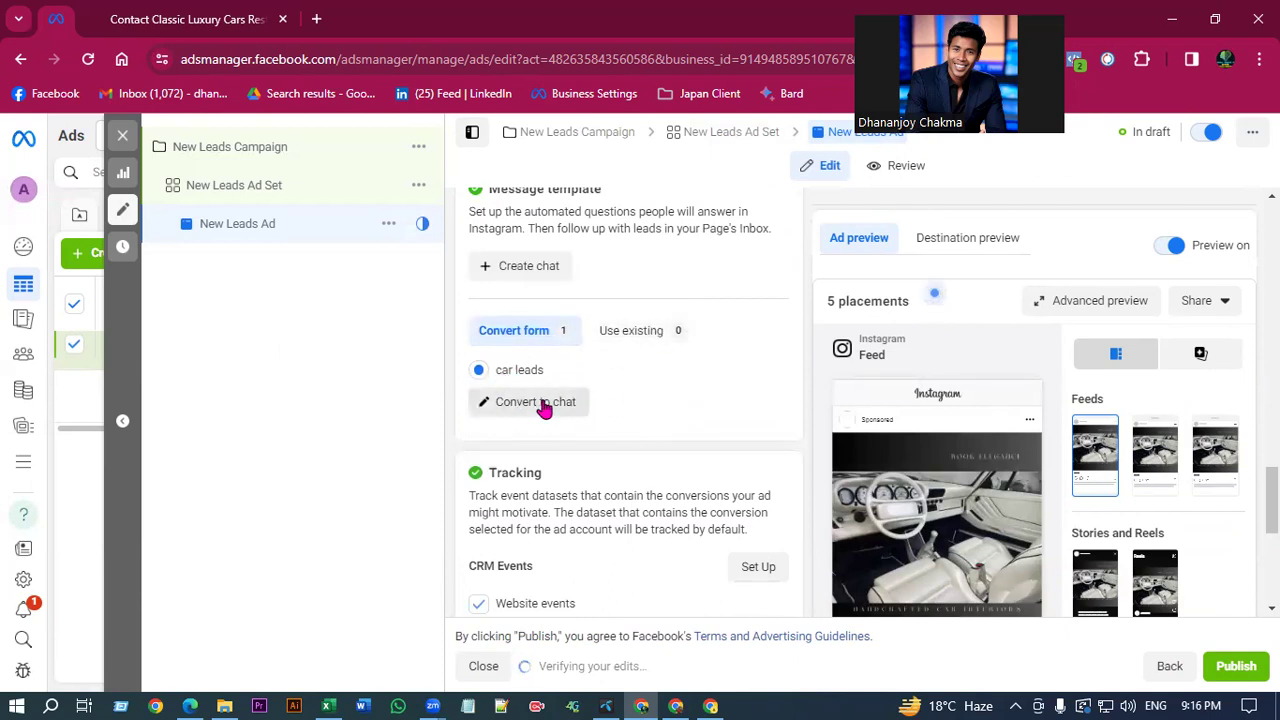
scroll(575, 430, down, 3)
scroll(573, 432, down, 1)
scroll(571, 300, up, 9)
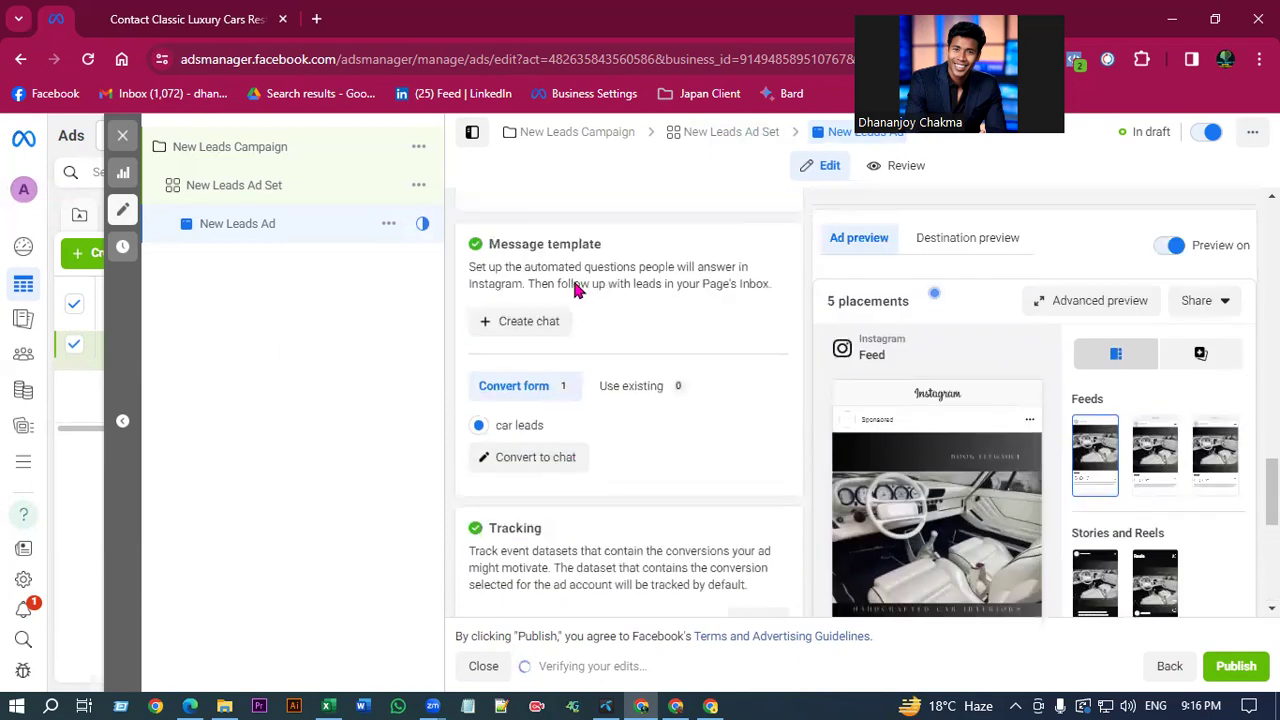
click(700, 149)
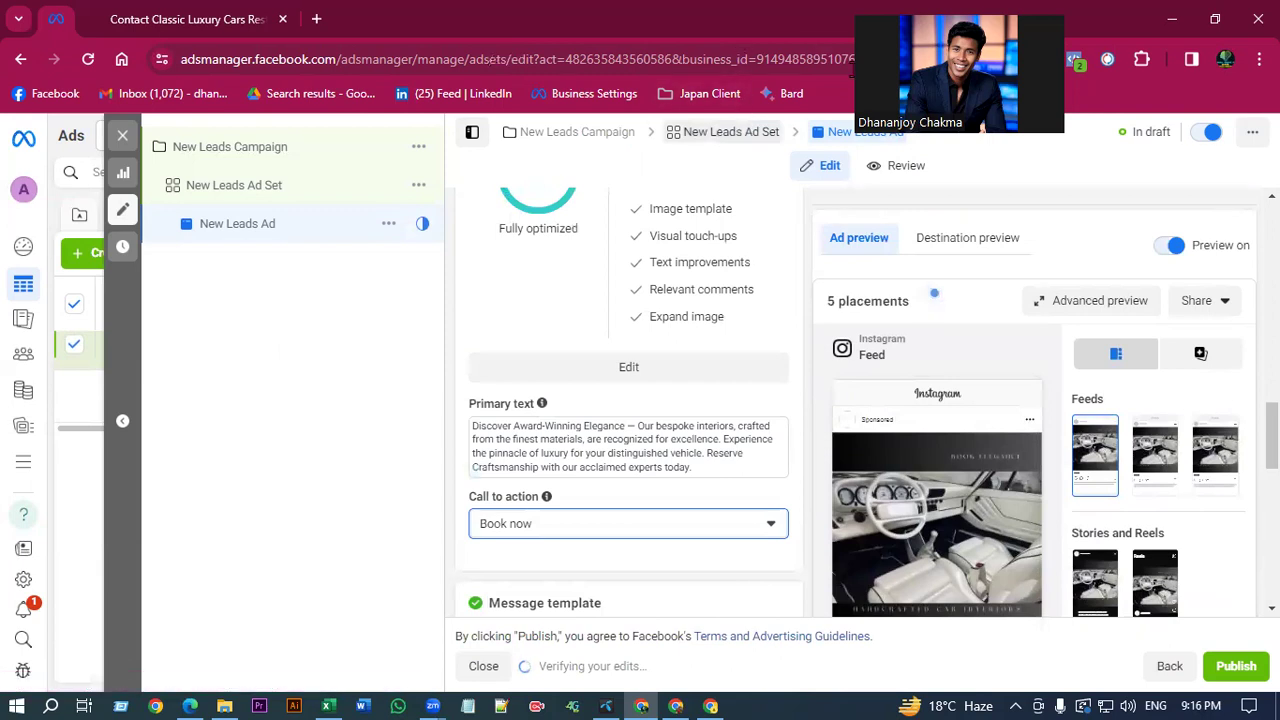